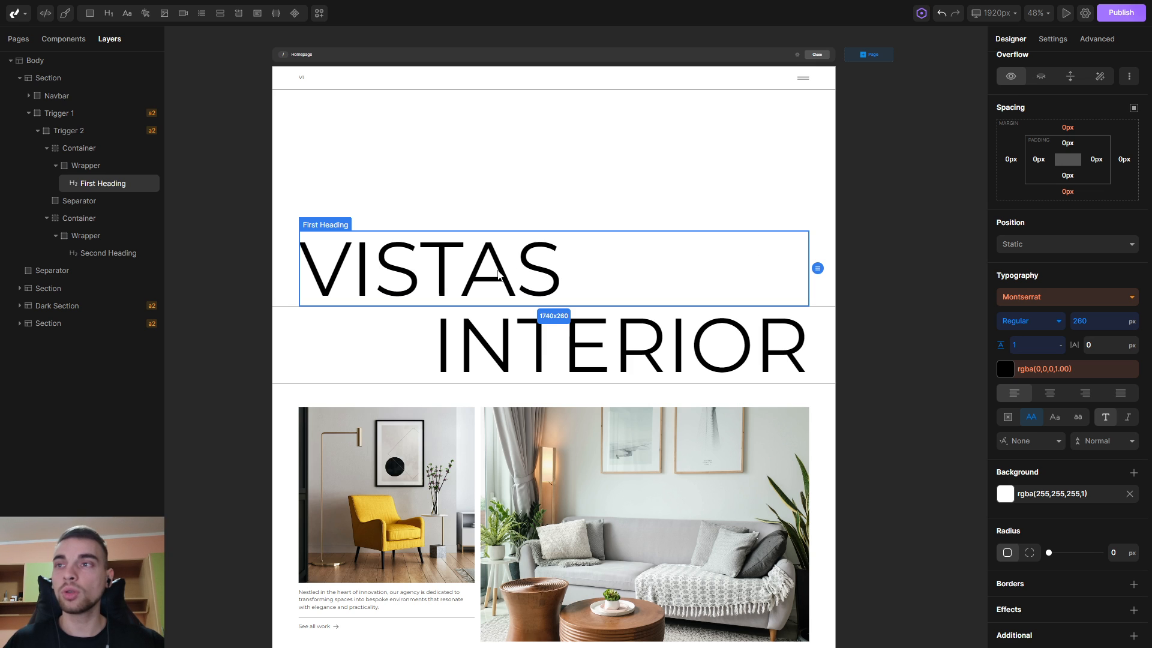
Set the First Heading's position to Absolute and its parent Wrapper's position to Relative.
left_click(1050, 243)
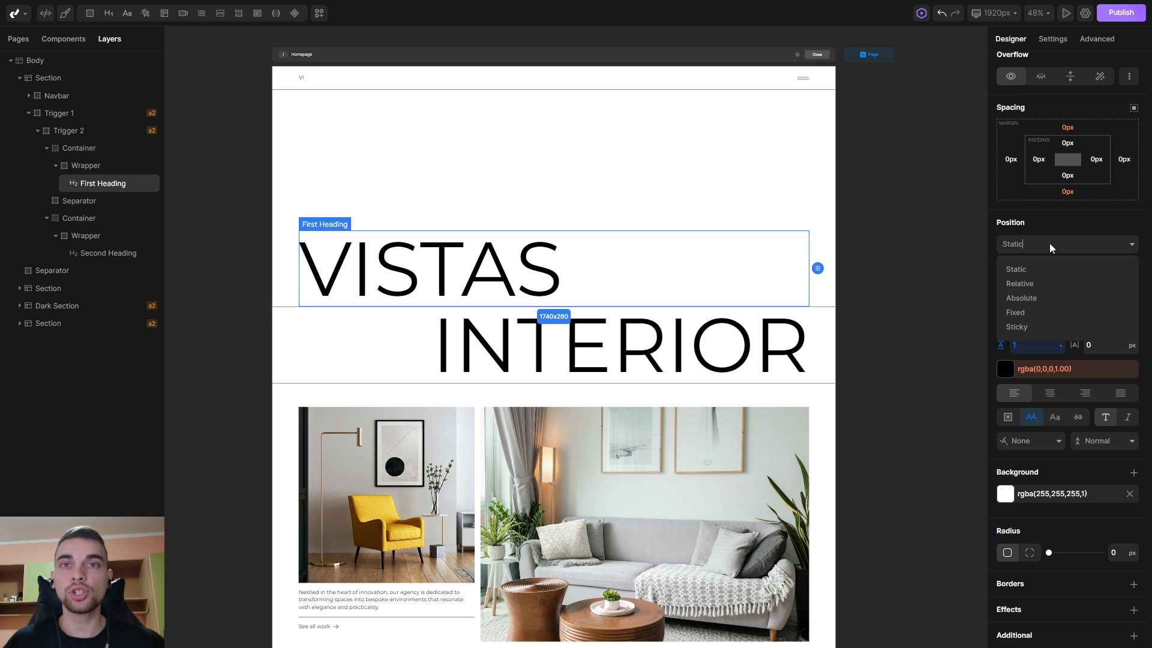
left_click(1035, 299)
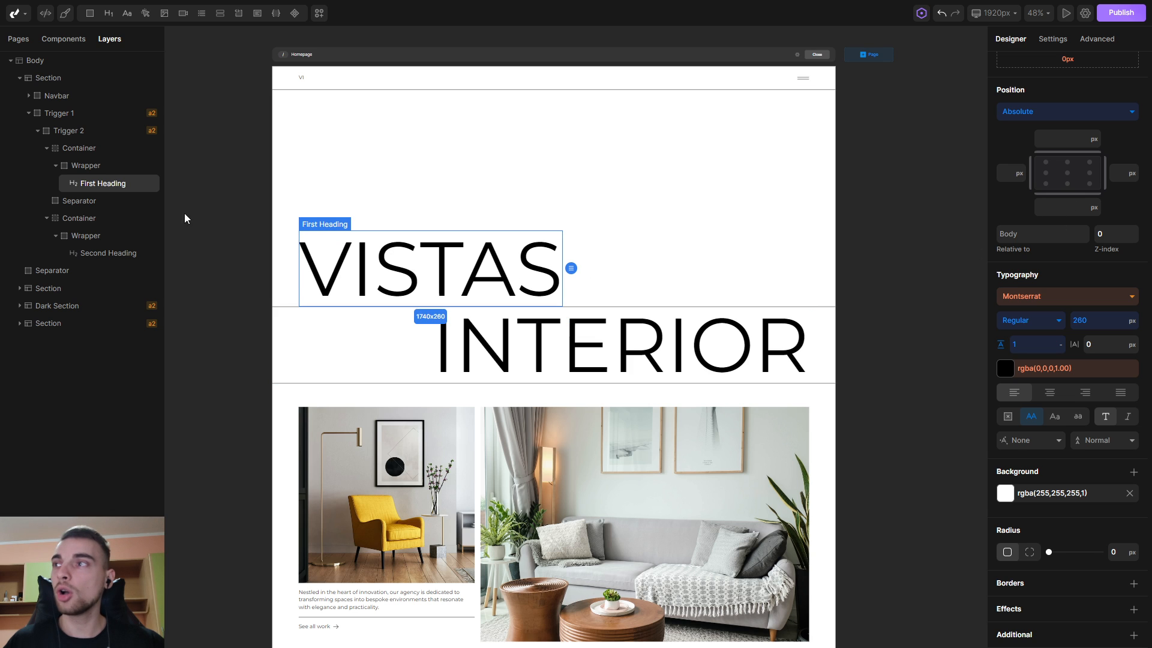
left_click(84, 171)
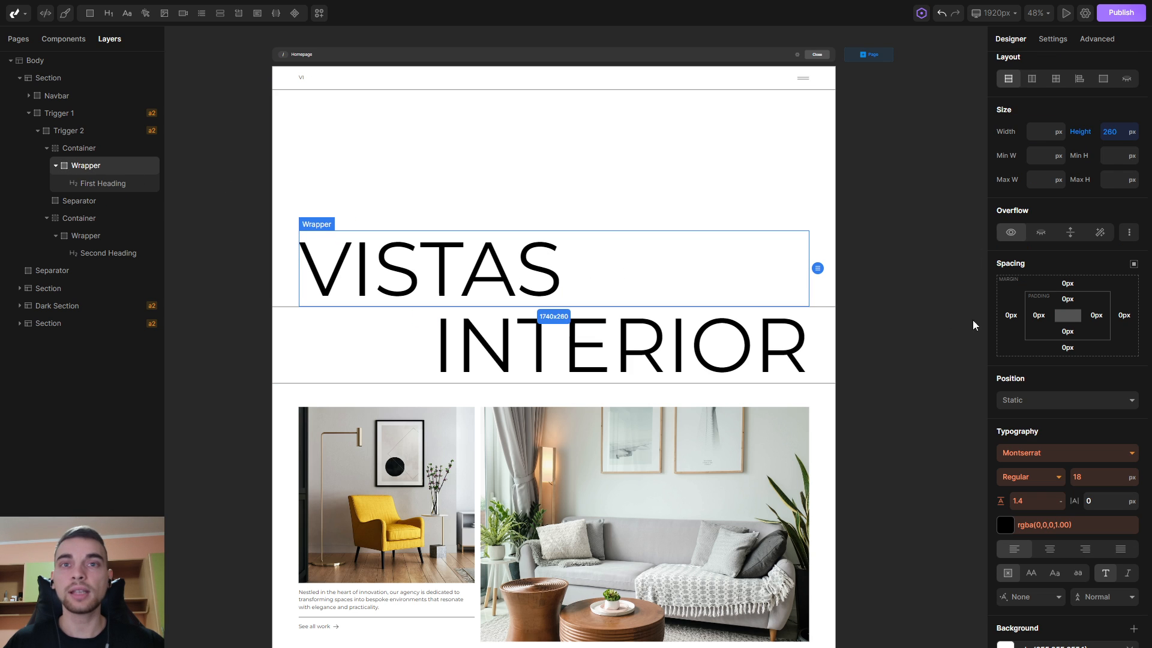
left_click(1021, 400)
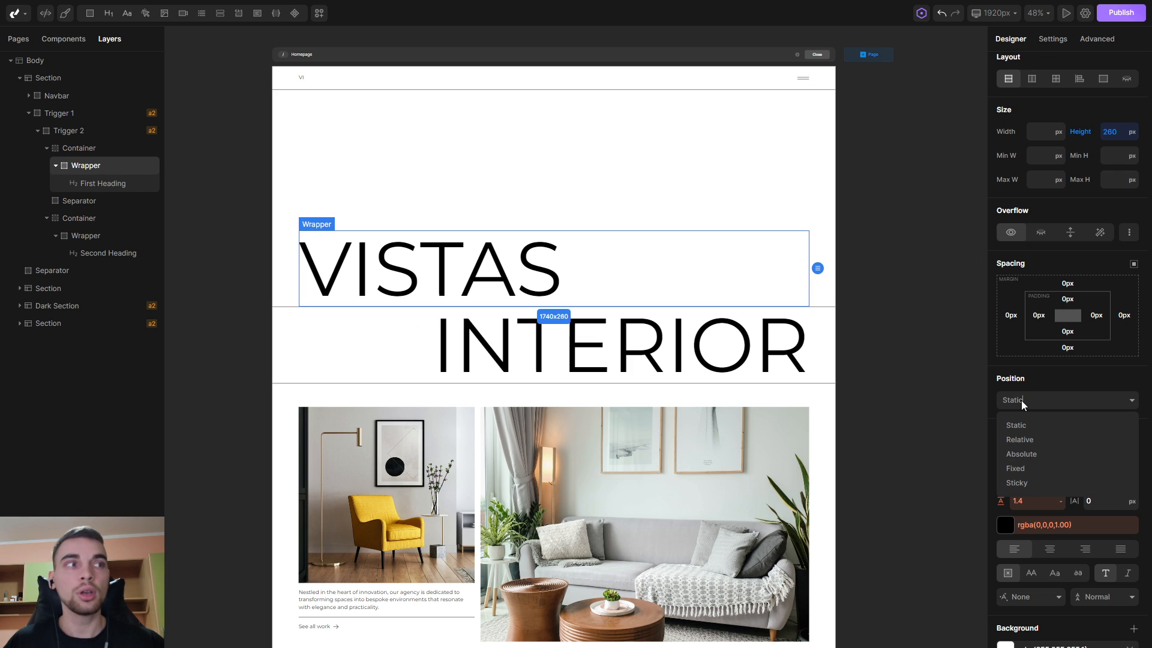
left_click(1019, 439)
left_click(99, 184)
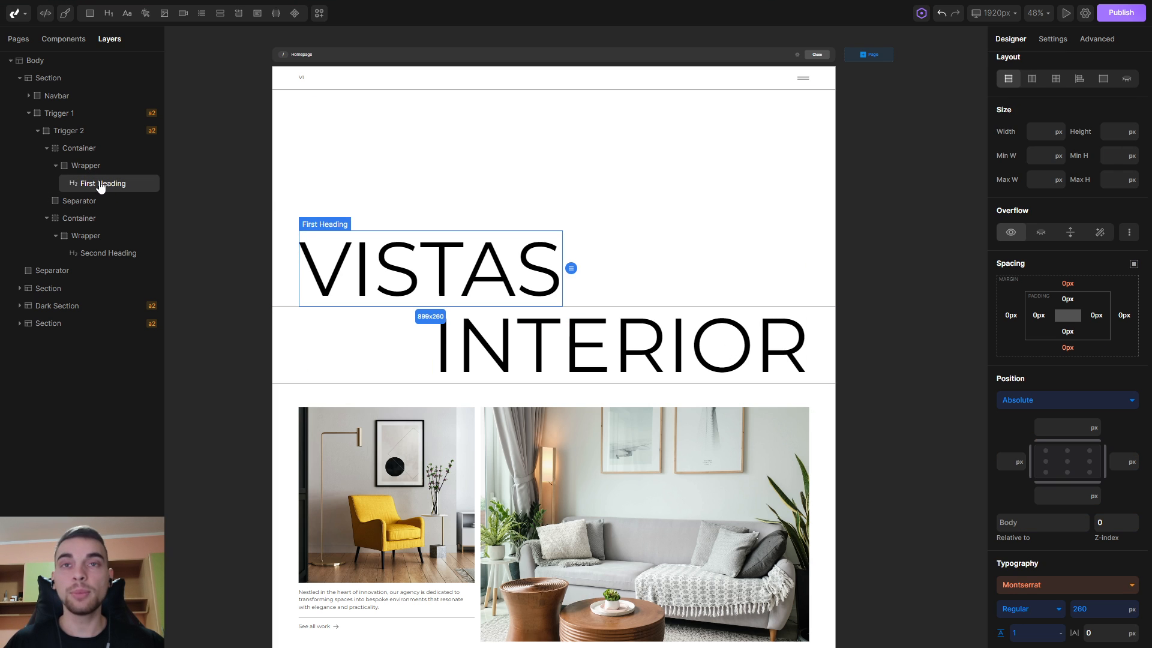
left_click(90, 168)
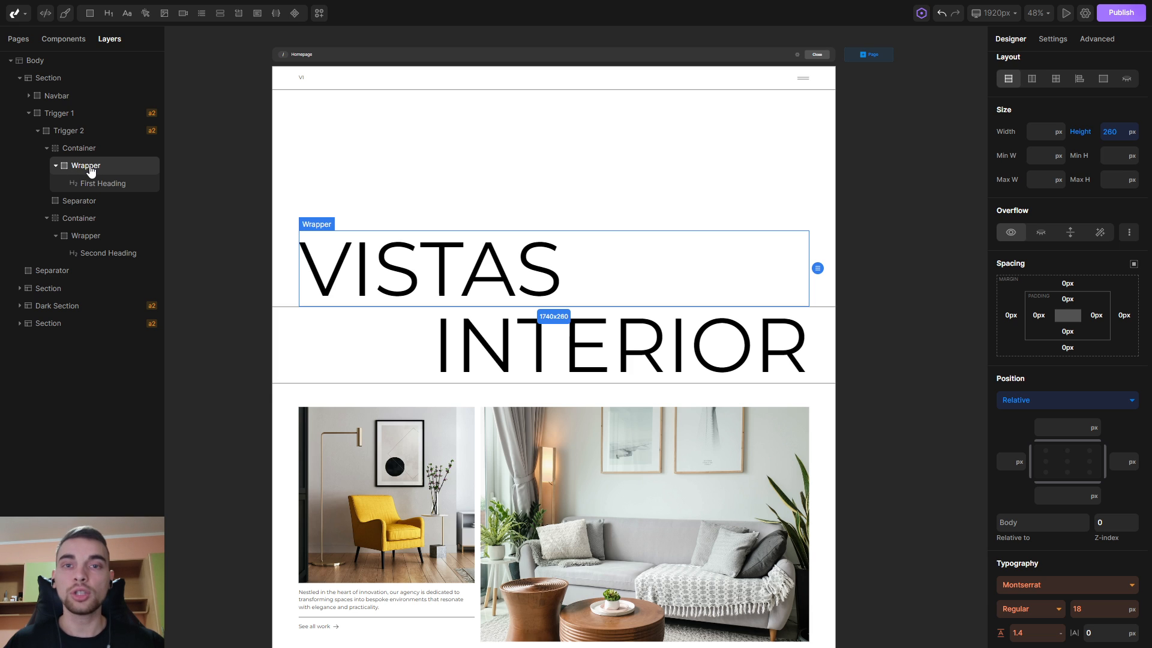
Set the First Heading's left offset to 0%, using percent as the unit.
left_click(108, 186)
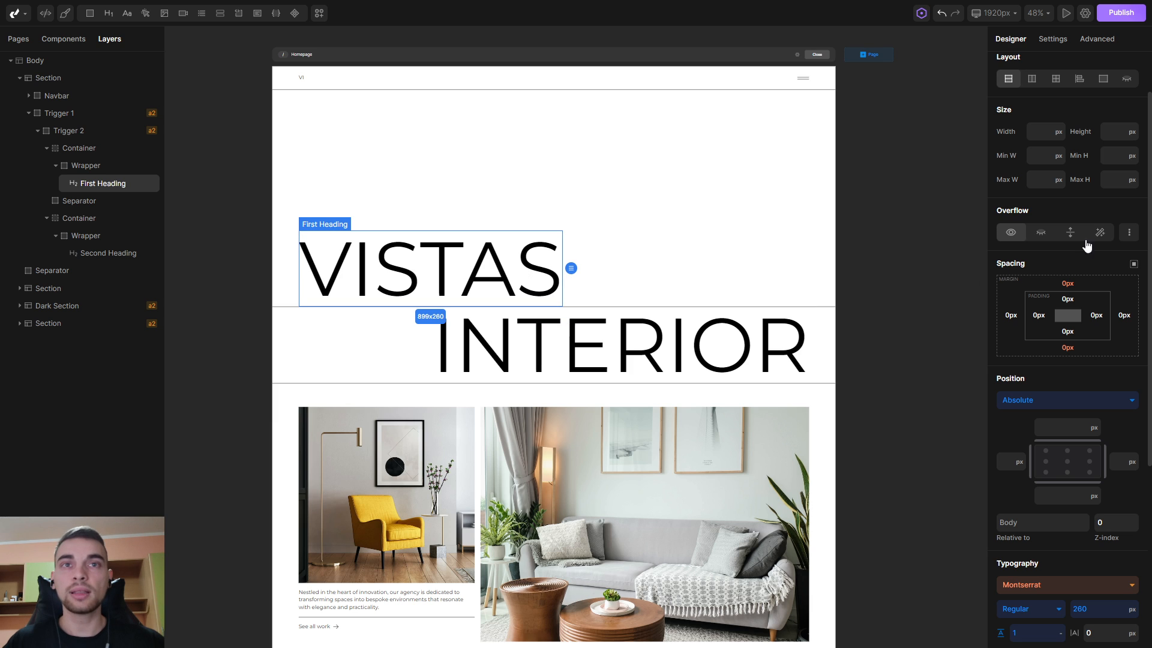
left_click_drag(1148, 222, 1142, 360)
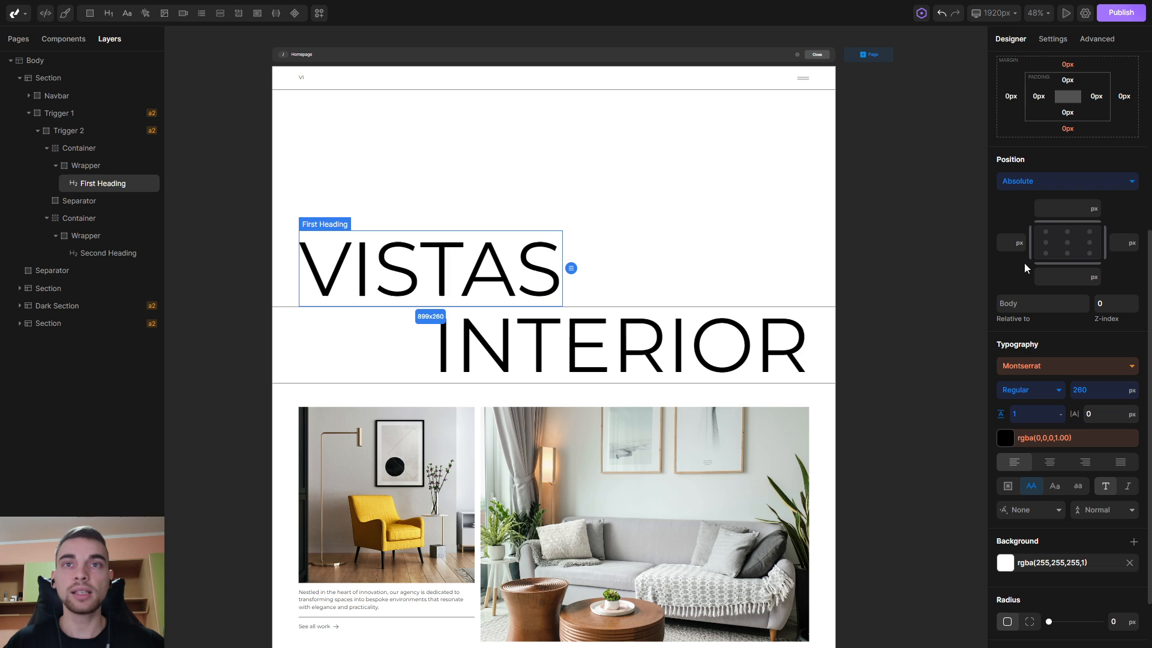
left_click(1019, 243)
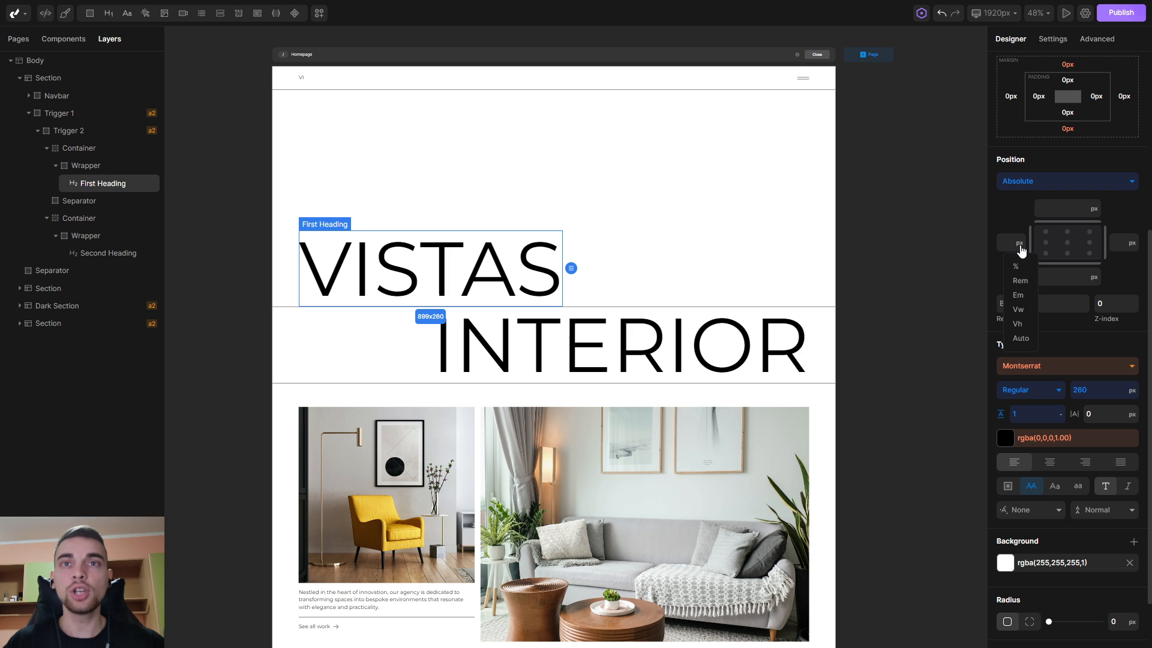
left_click(1018, 267)
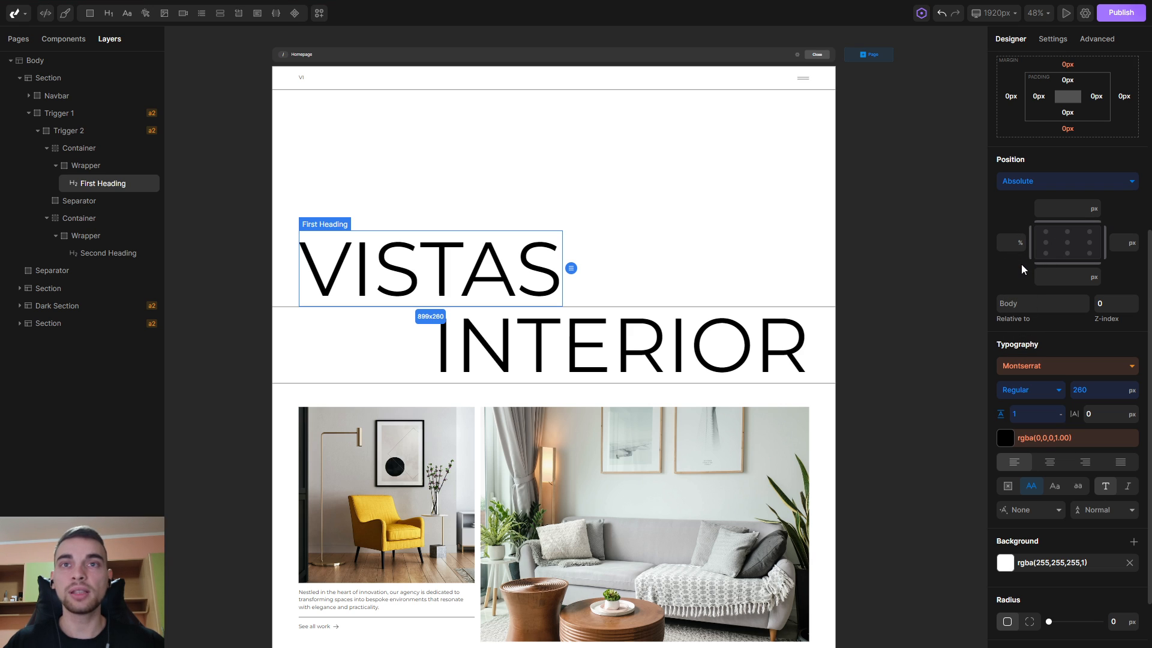
left_click(1013, 245)
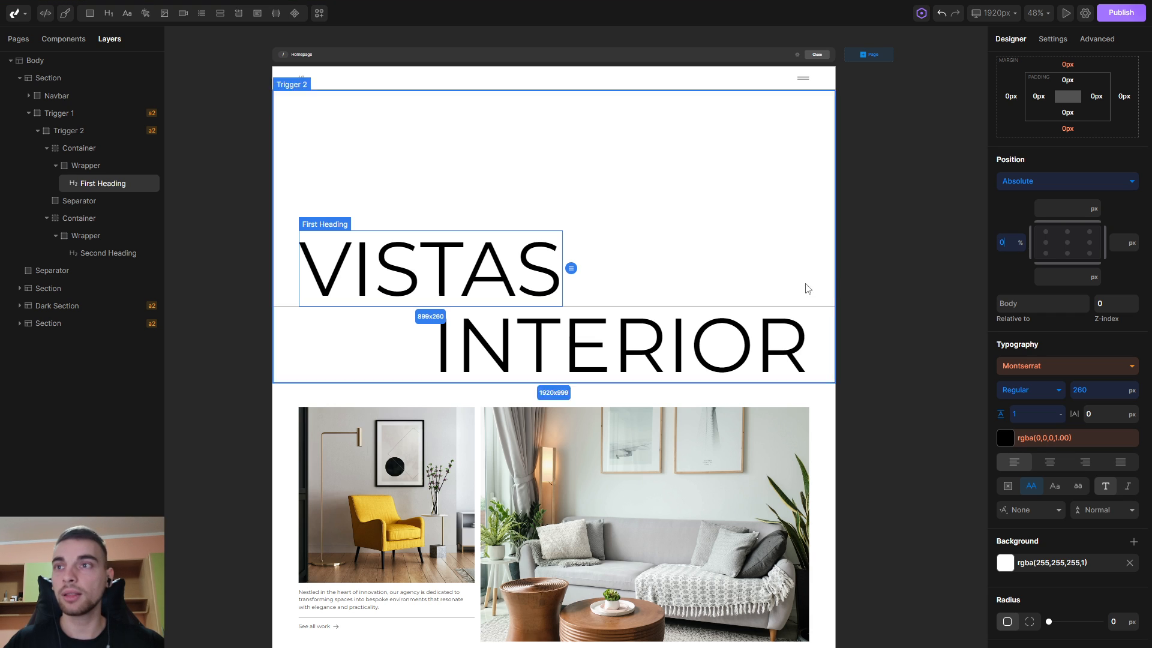
left_click(661, 270)
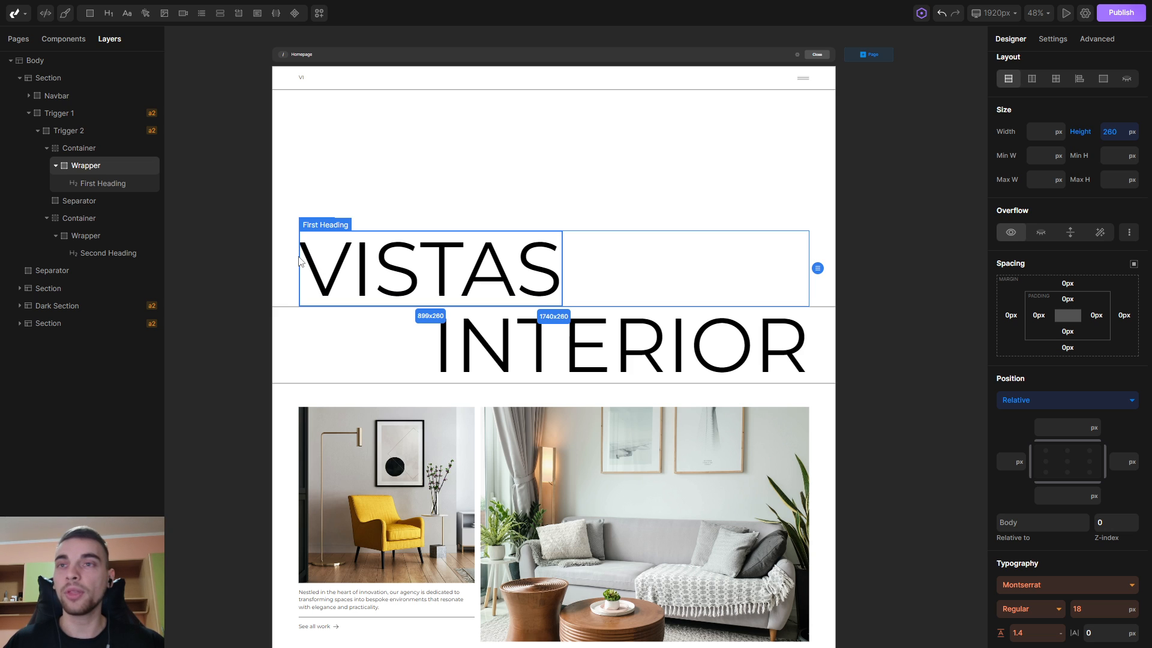
Try left offsets of 100%, 65% and 31% on the First Heading, ending on 100%.
left_click(436, 266)
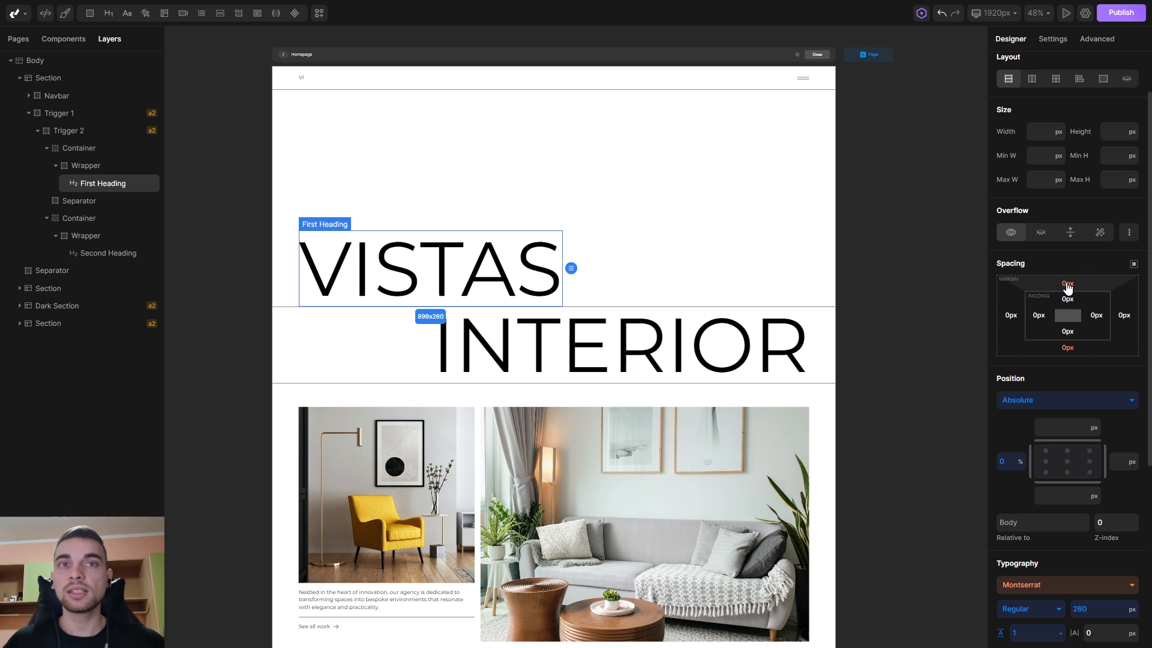
left_click_drag(1145, 250, 1142, 365)
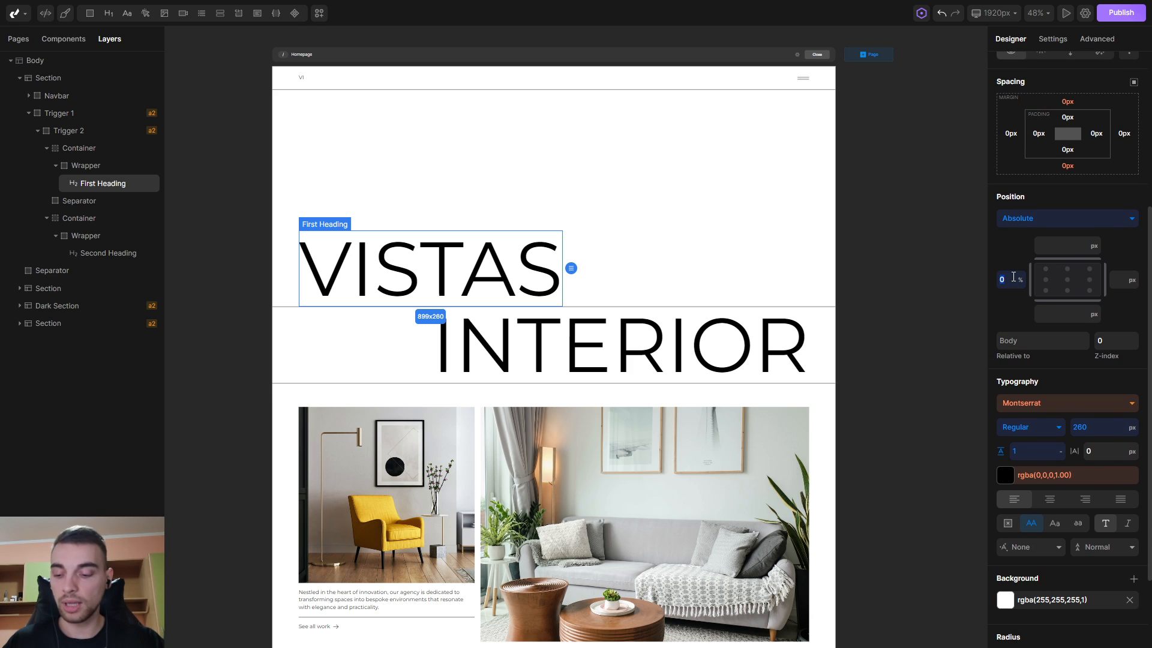
type("100")
key("Return")
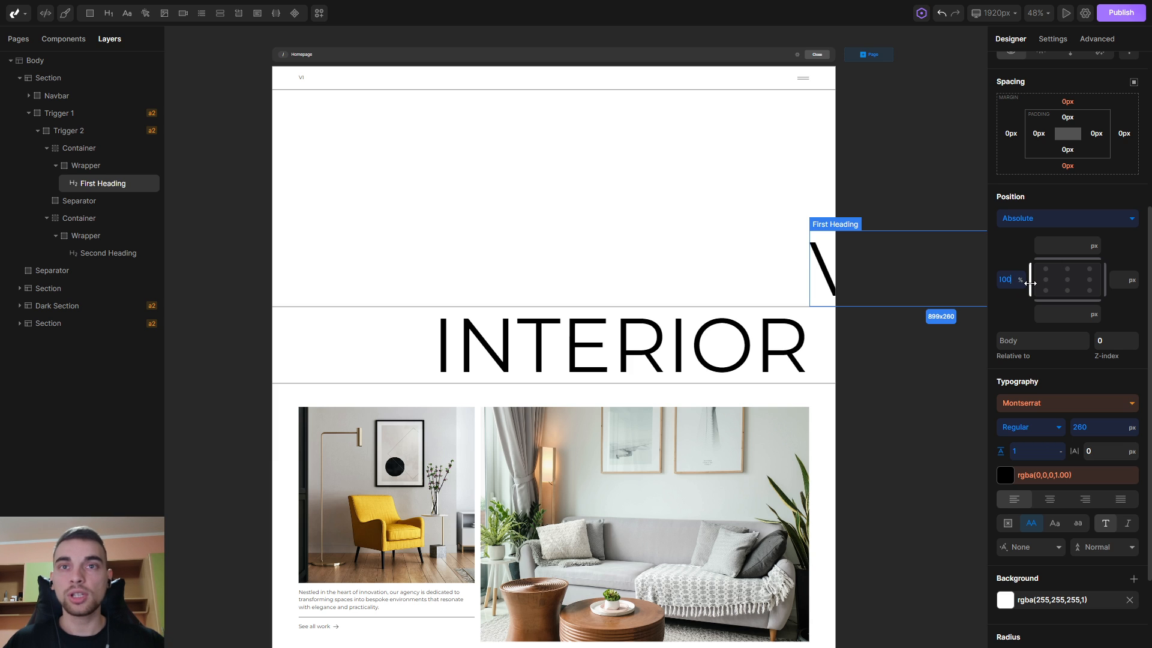
type("65")
key("Return")
left_click_drag(1052, 284, 1072, 280)
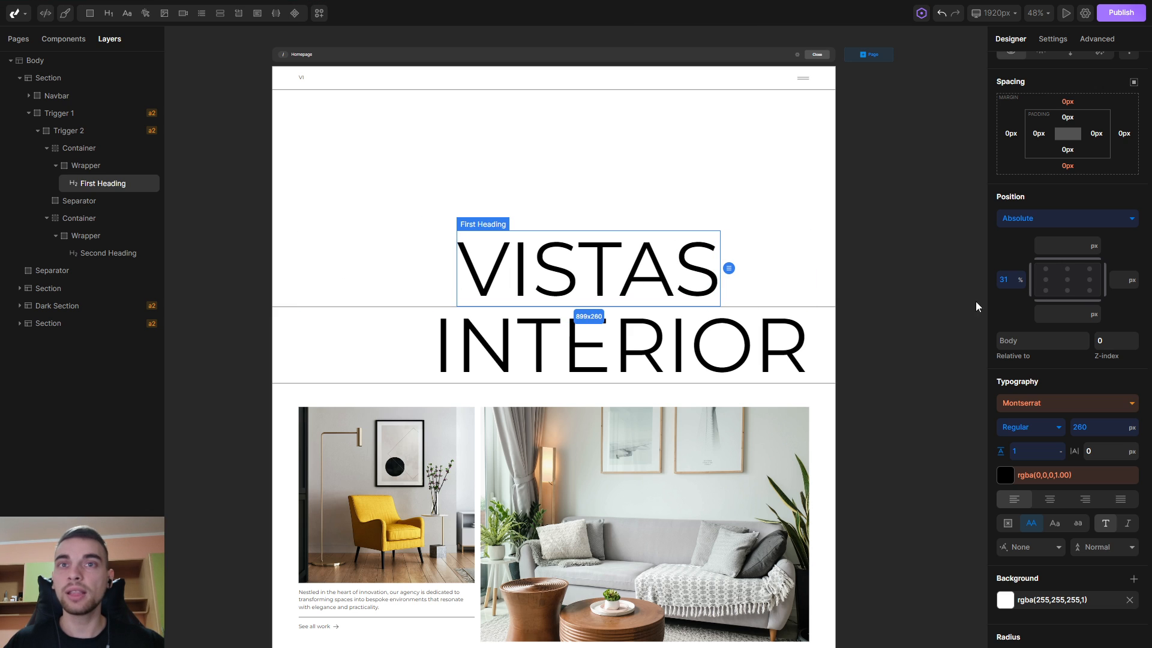
left_click(1008, 280)
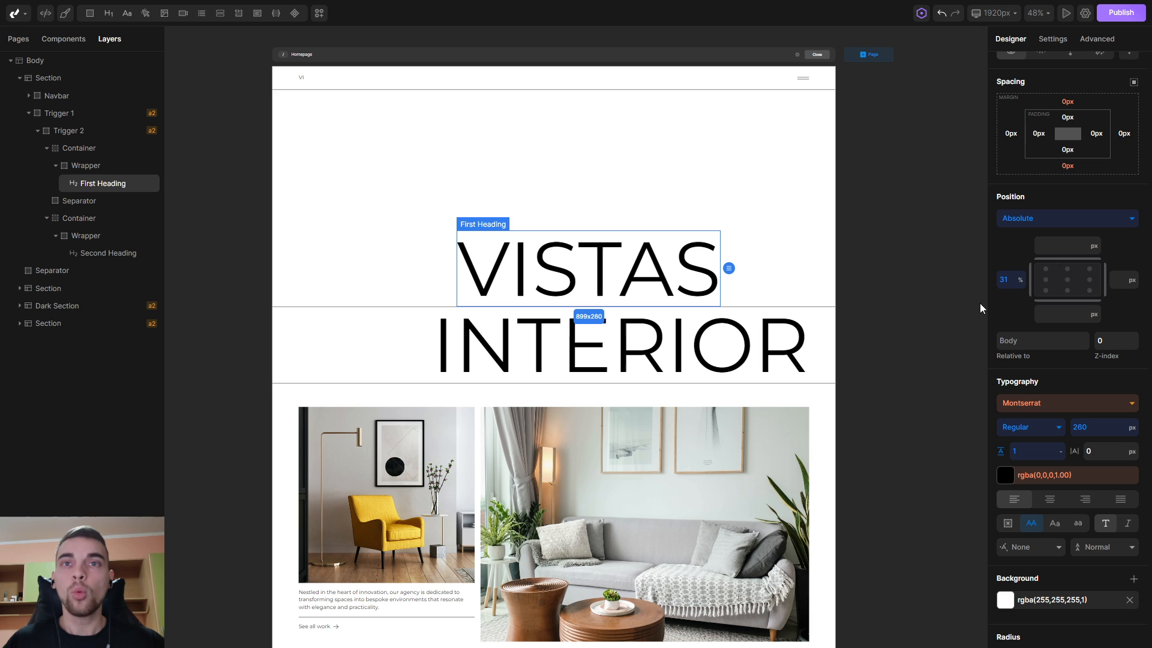
type("100")
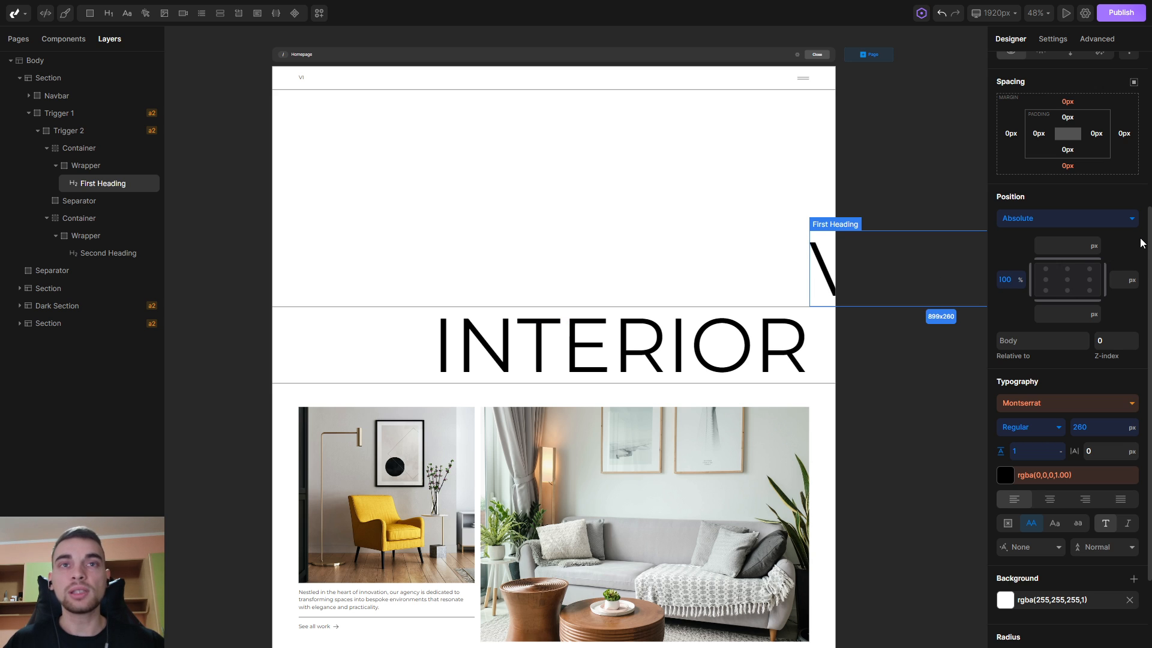
Add a Move transform to the First Heading with a horizontal shift of -100%.
left_click_drag(1150, 230, 1146, 312)
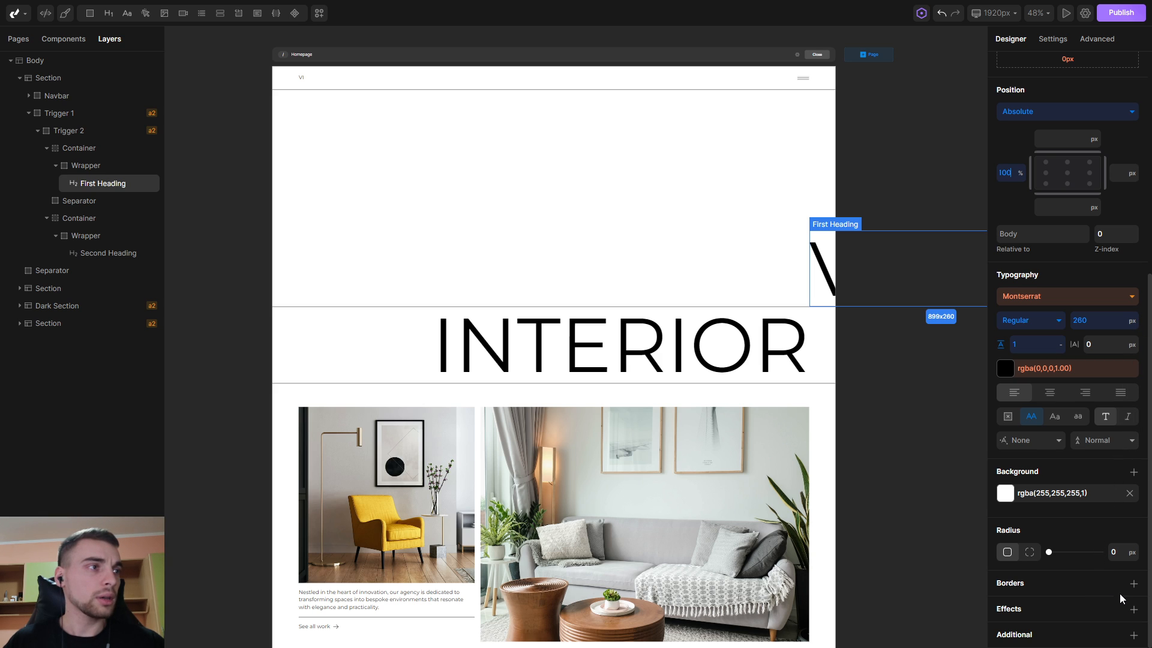
left_click(1133, 609)
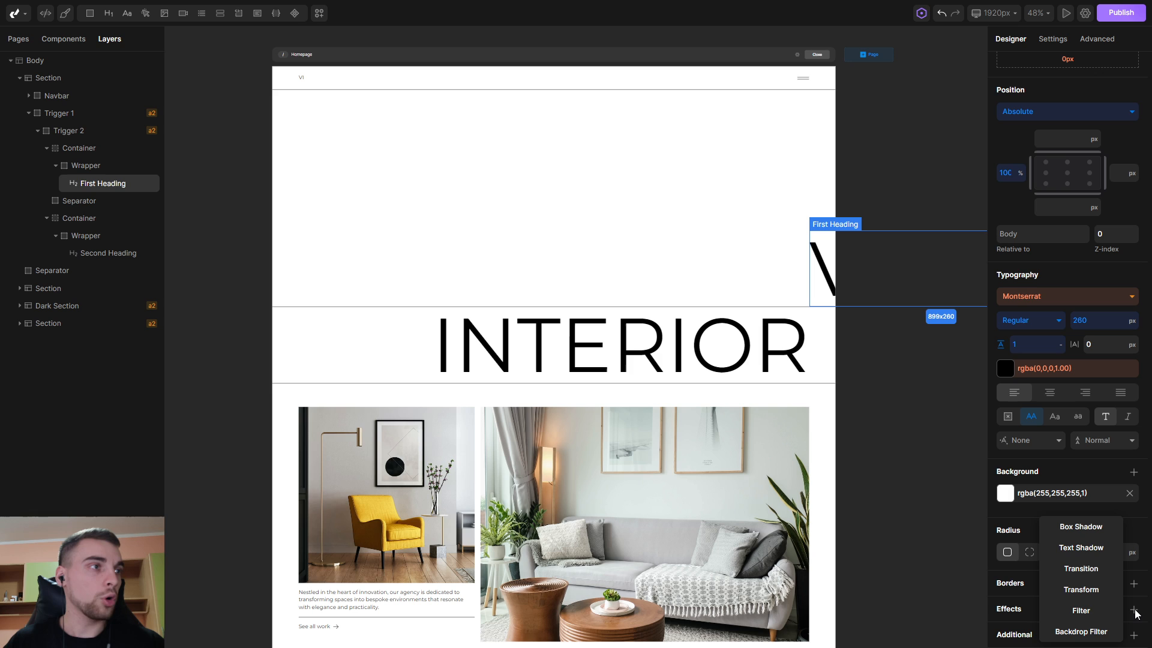
left_click(1093, 598)
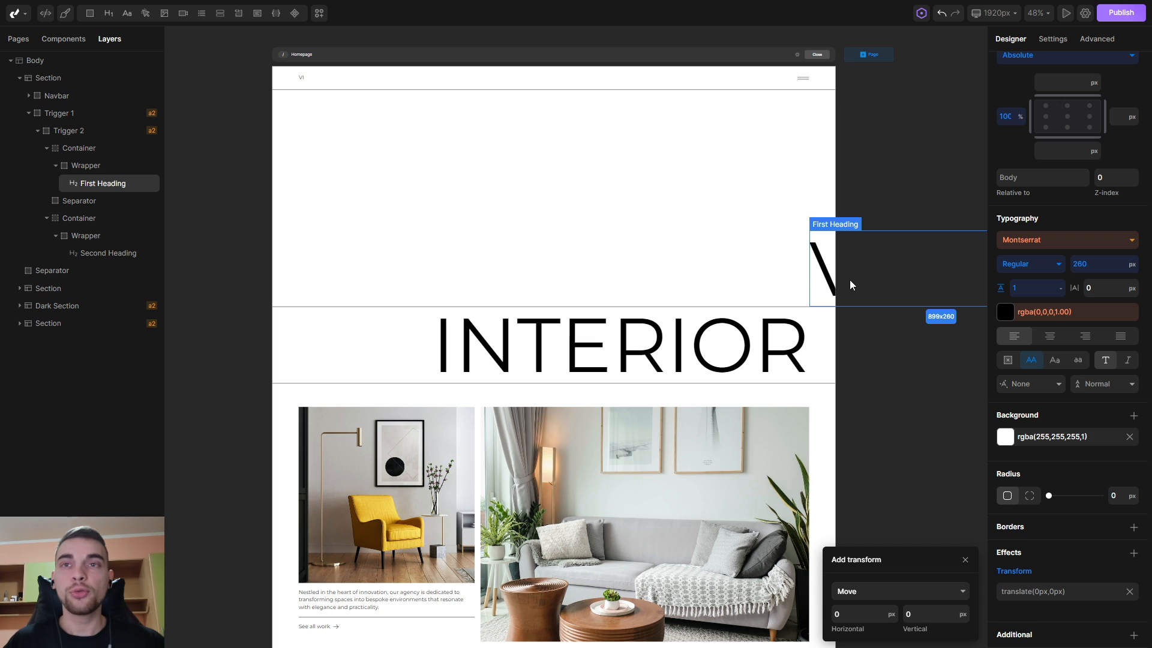
left_click(873, 361)
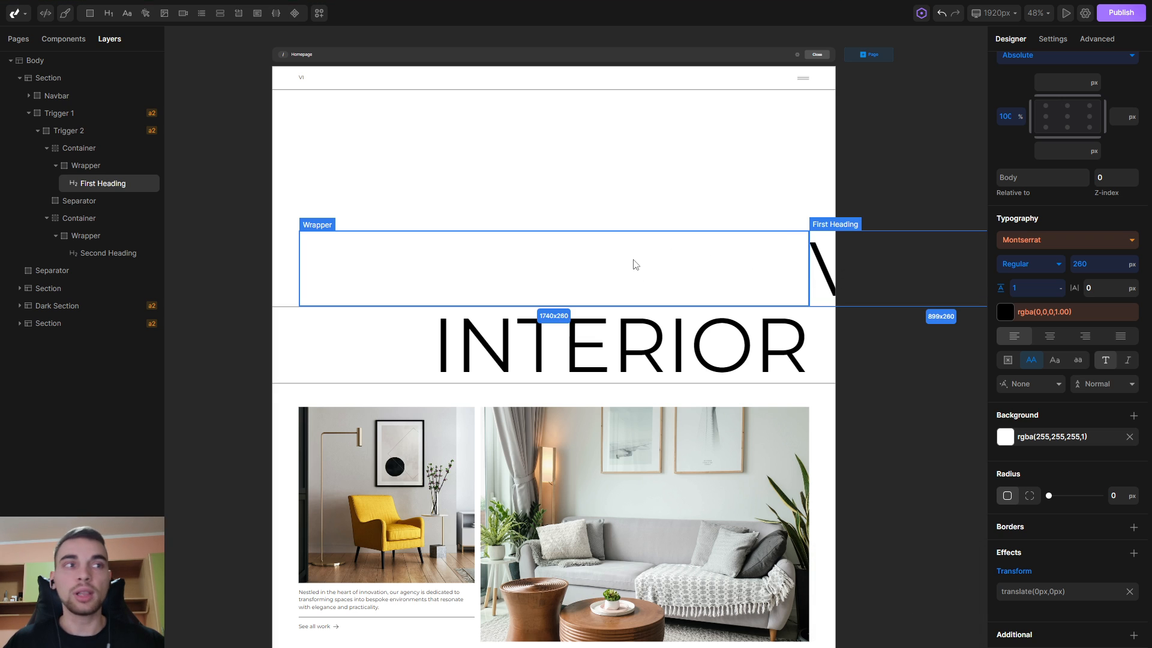
left_click(1040, 592)
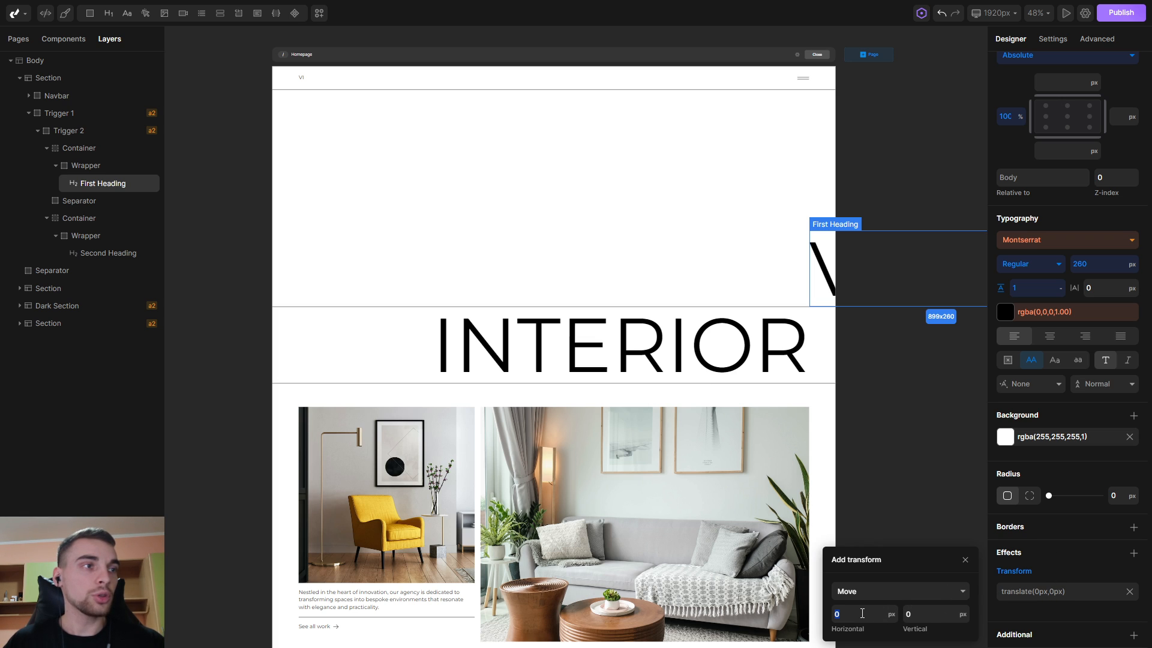
type("-")
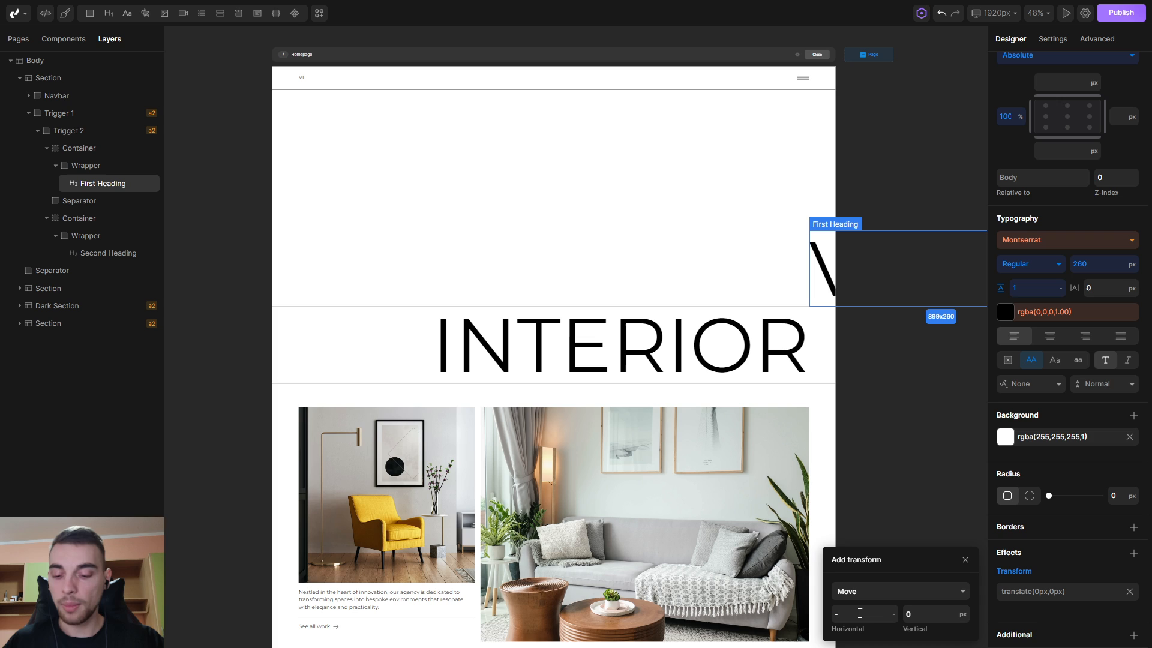
type("100%")
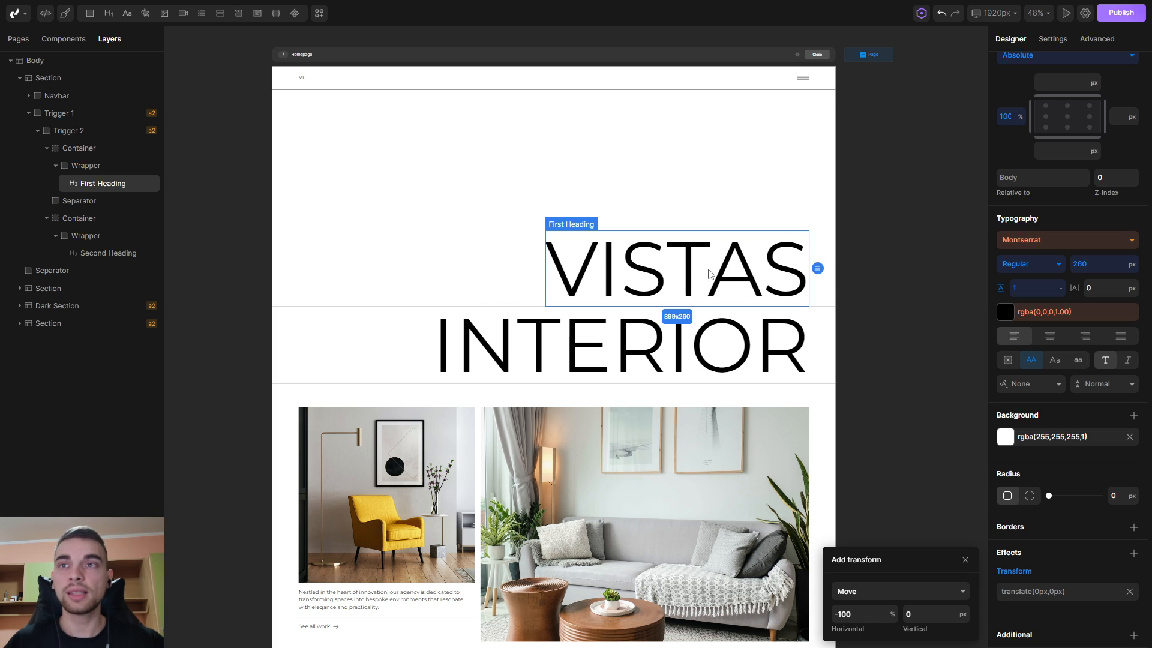
left_click(453, 259)
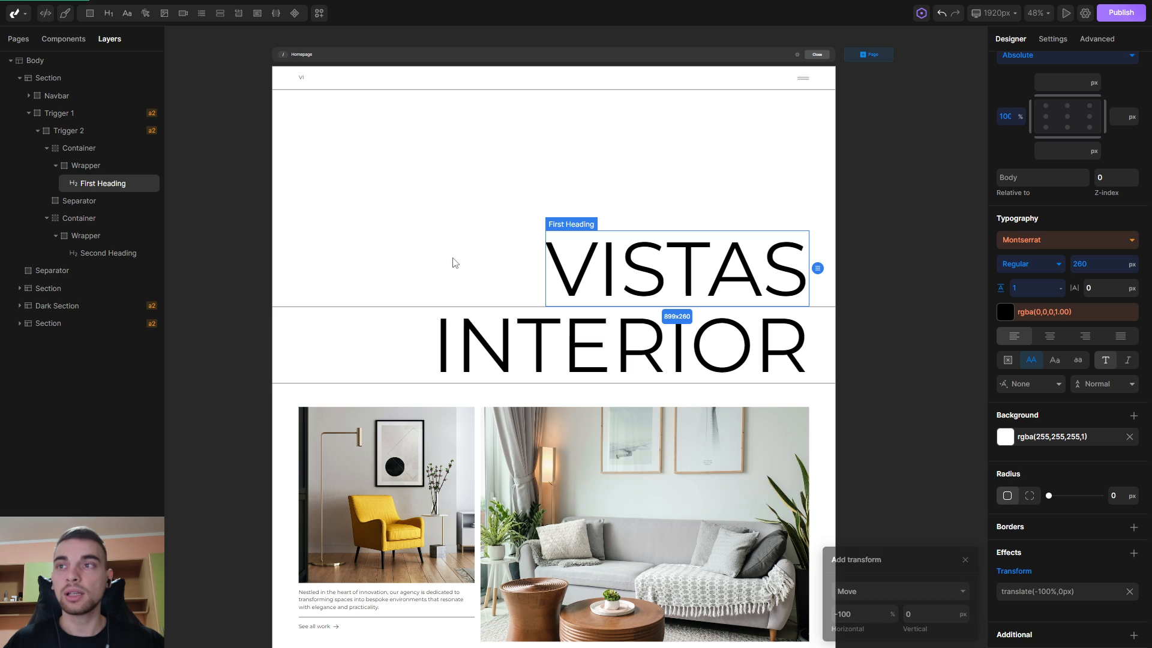
left_click(458, 251)
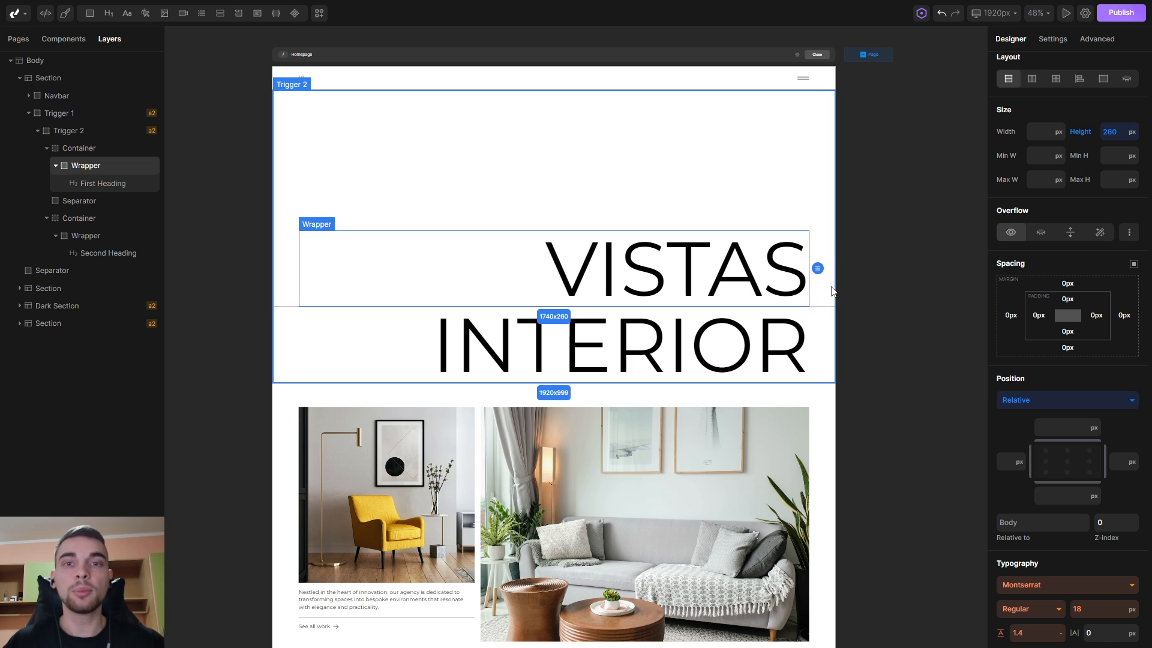
Clear the First Heading's left offset and remove its Move transform.
left_click(647, 262)
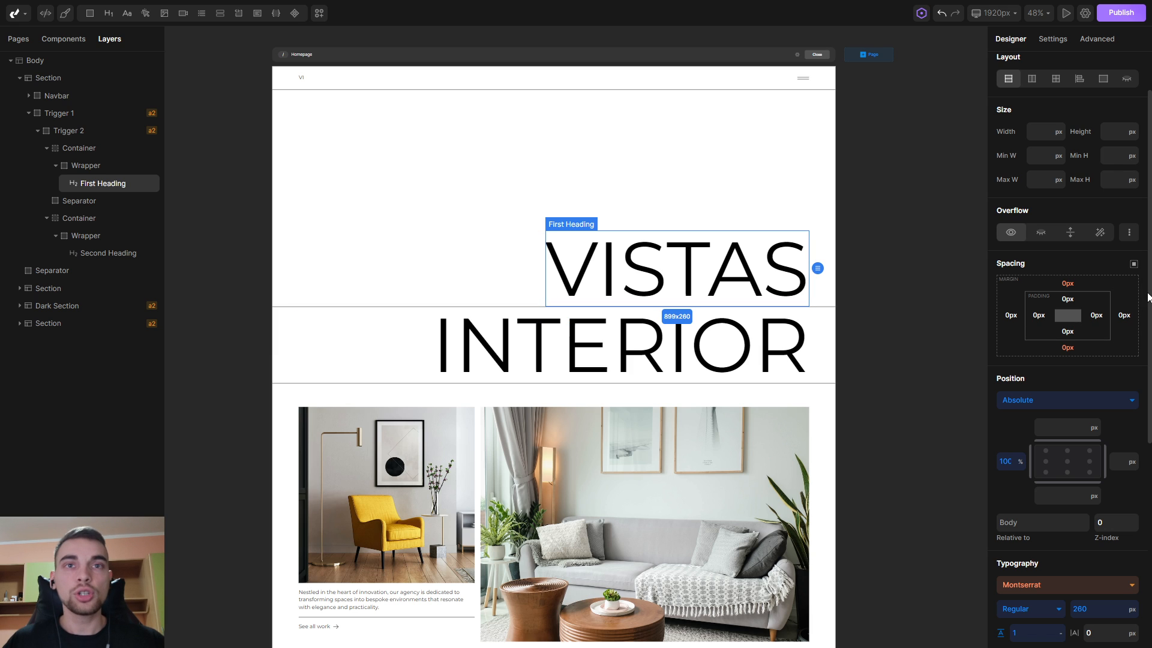
scroll(1028, 312, "down", 3)
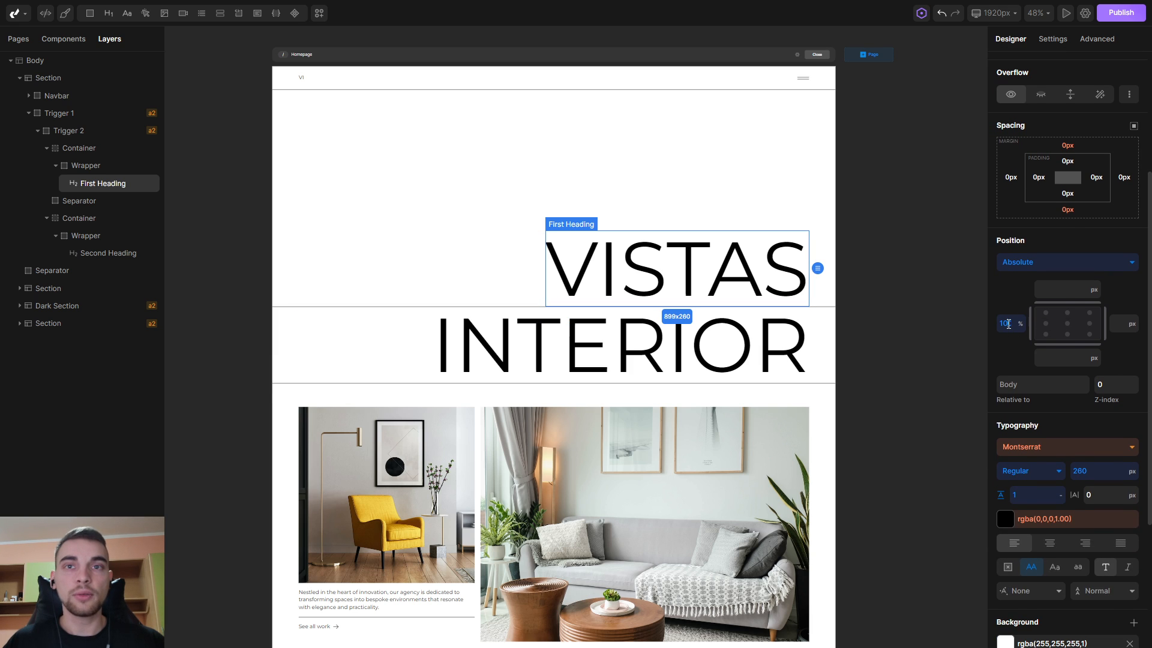
right_click(1009, 324)
left_click(1026, 362)
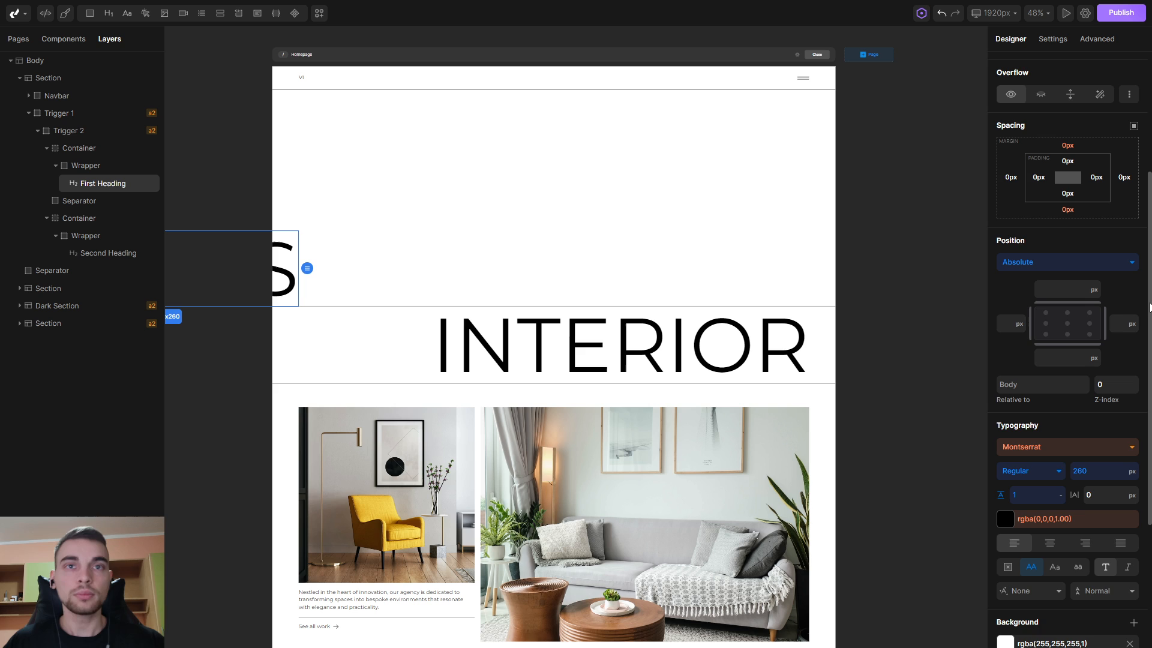
scroll(1149, 307, "down", 4)
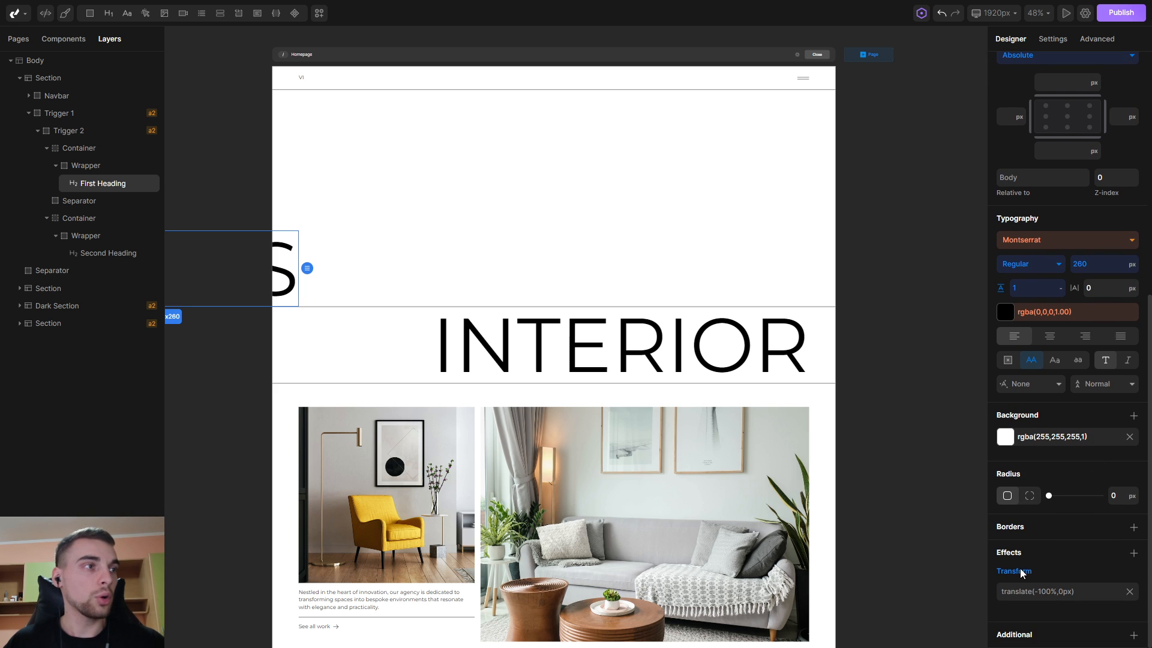
left_click(1129, 592)
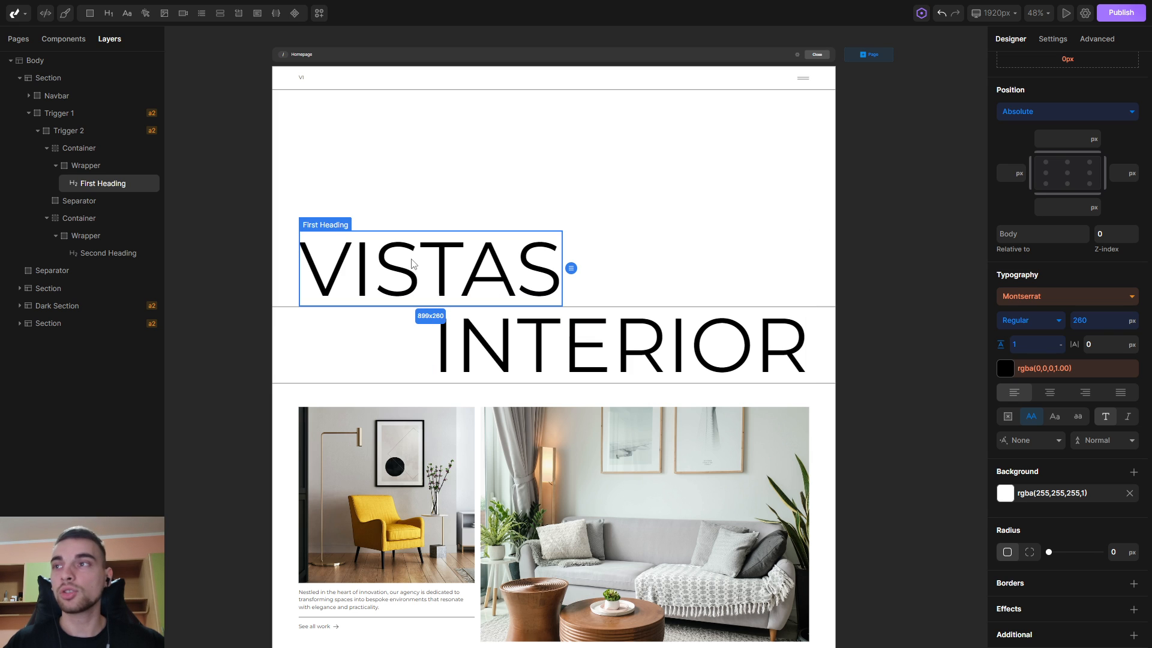
Apply a GSAP Animation to the First Heading and open its animation options.
left_click(1048, 41)
left_click(1064, 114)
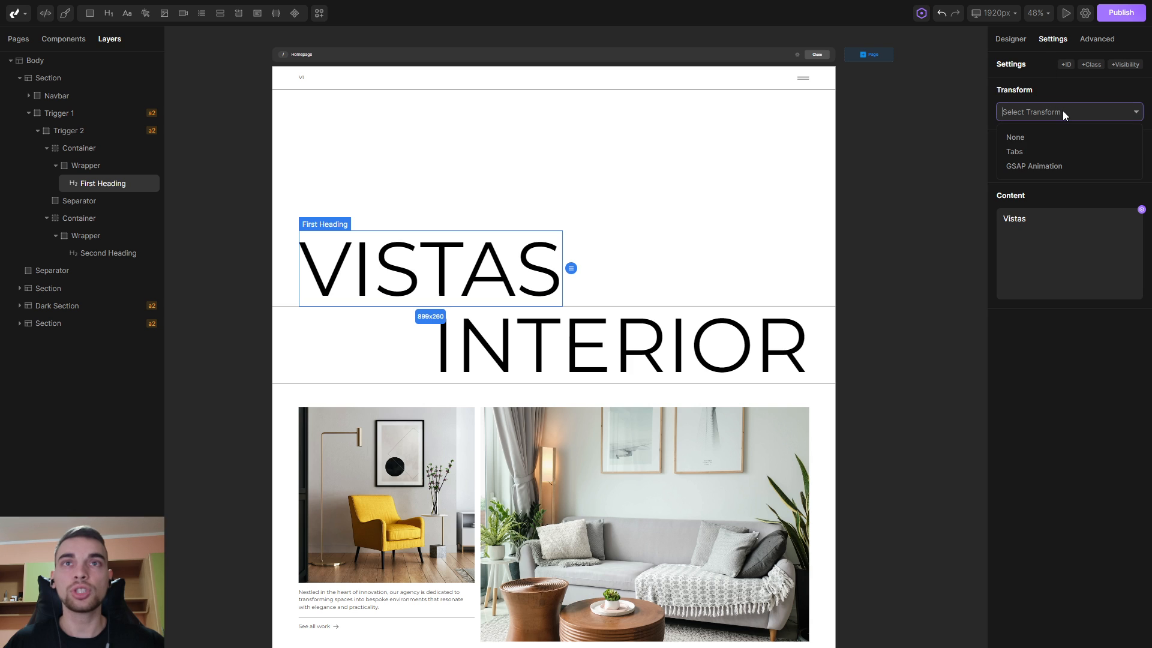
left_click(1047, 168)
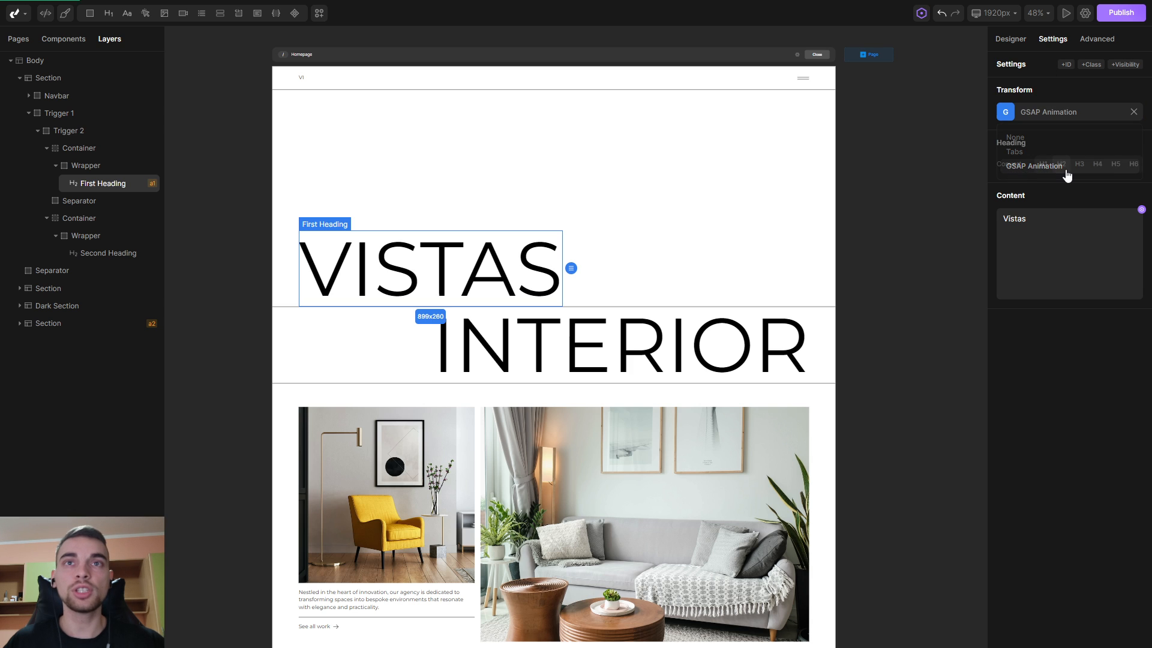
left_click(1006, 115)
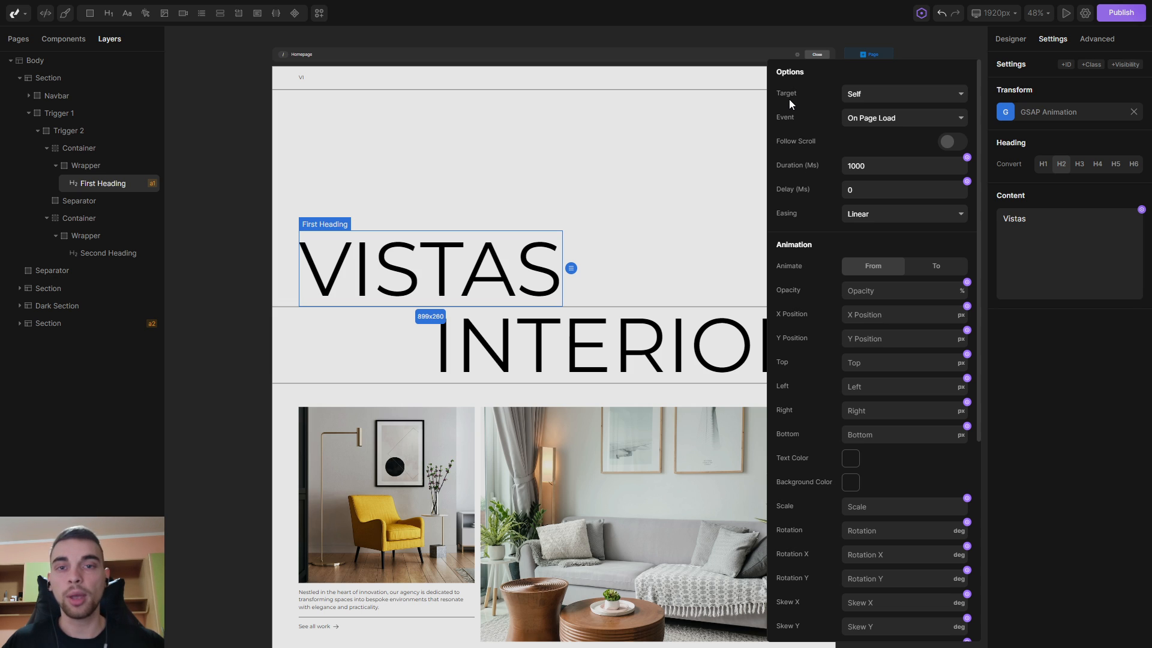
Set the First Heading animation's target to Self and its trigger event to On Page Load.
left_click(896, 94)
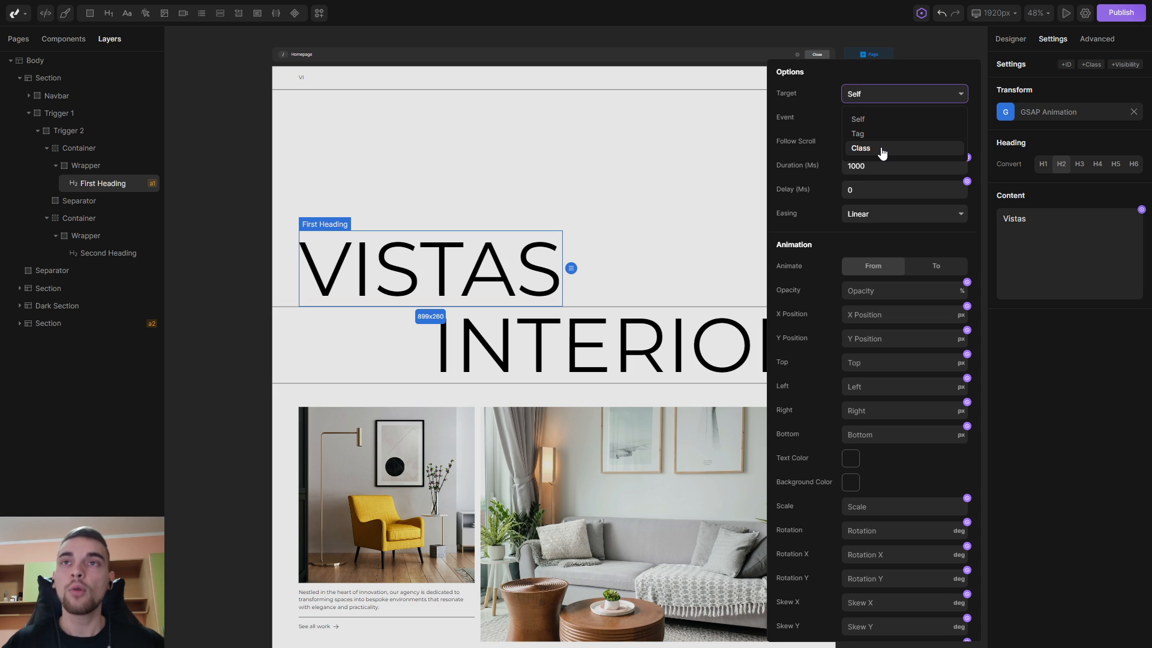
left_click(867, 123)
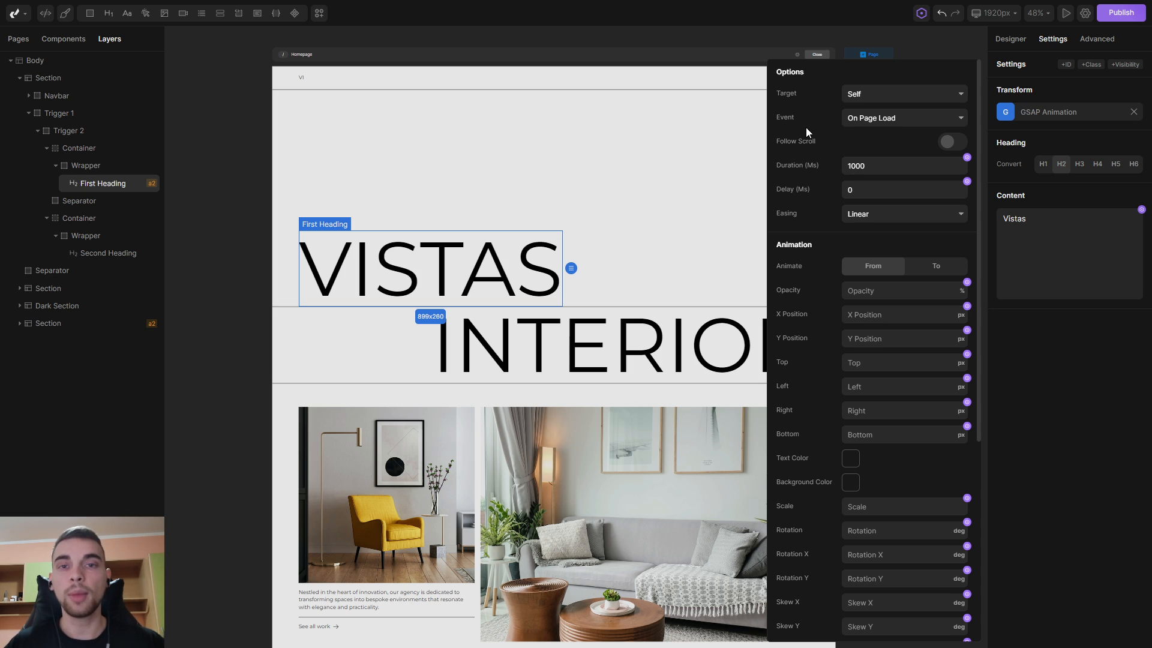
left_click(932, 122)
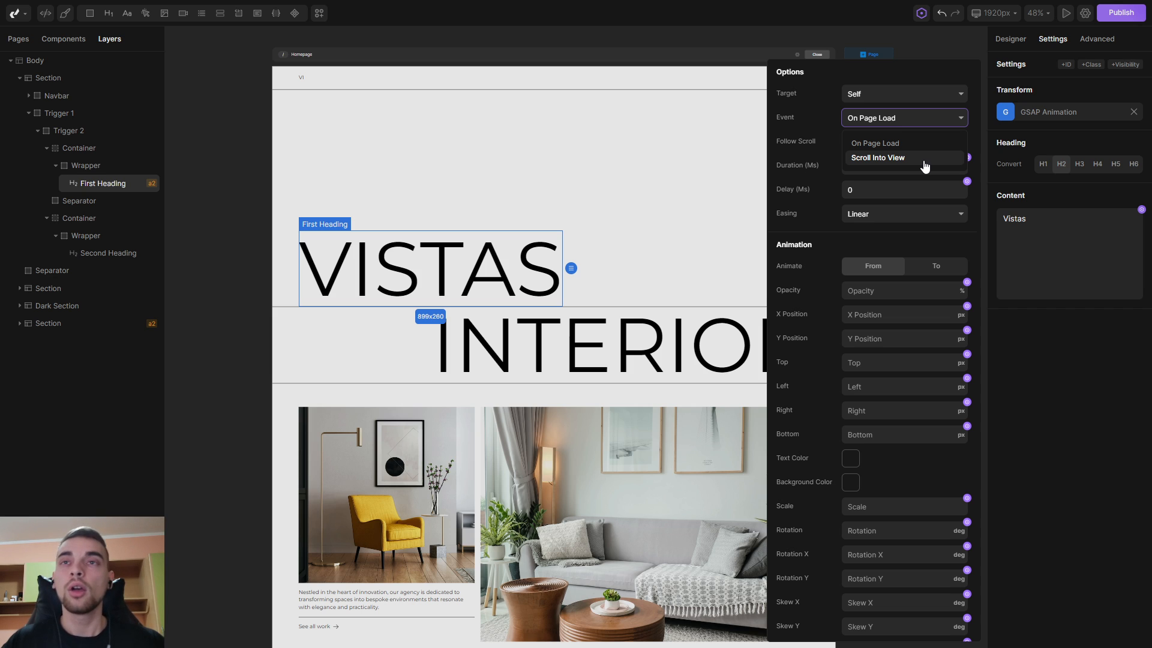
left_click(875, 144)
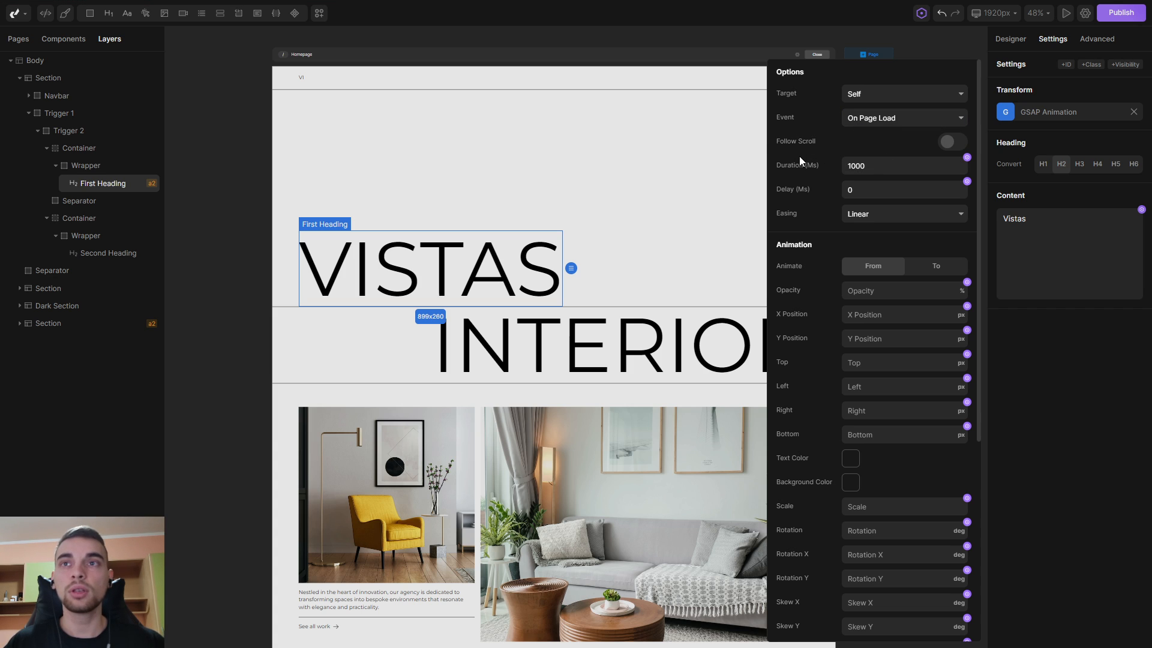
Set the First Heading animation's easing to Quad.easeInOut.
left_click(883, 168)
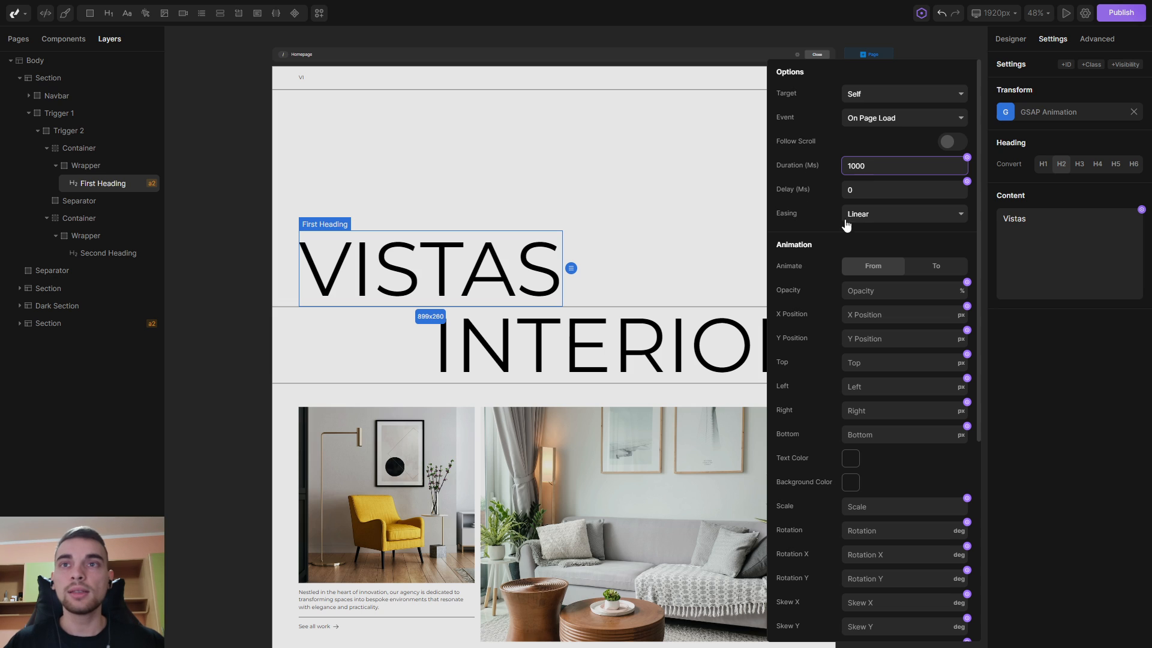
left_click(938, 214)
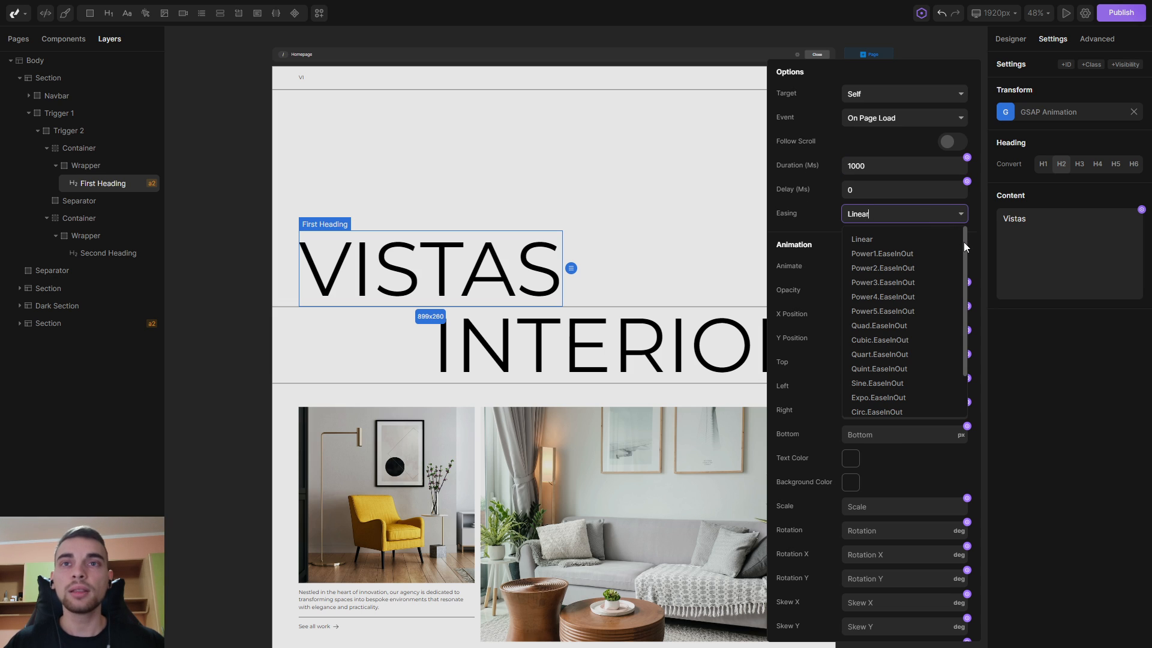
left_click_drag(963, 242, 962, 294)
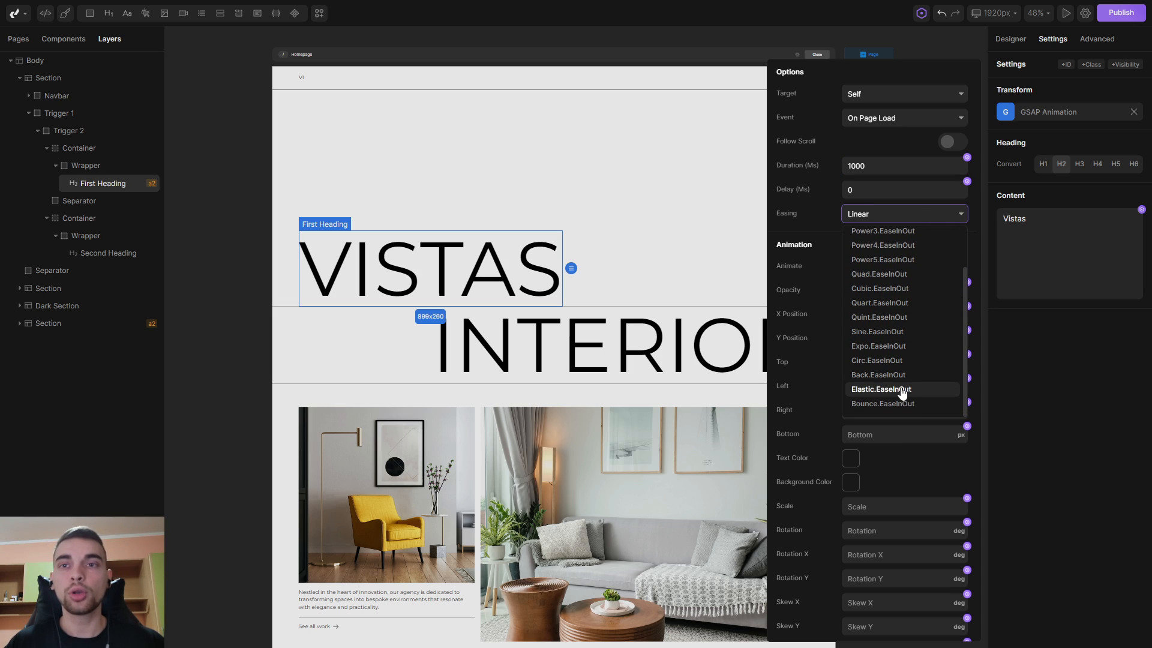
left_click_drag(967, 374, 966, 322)
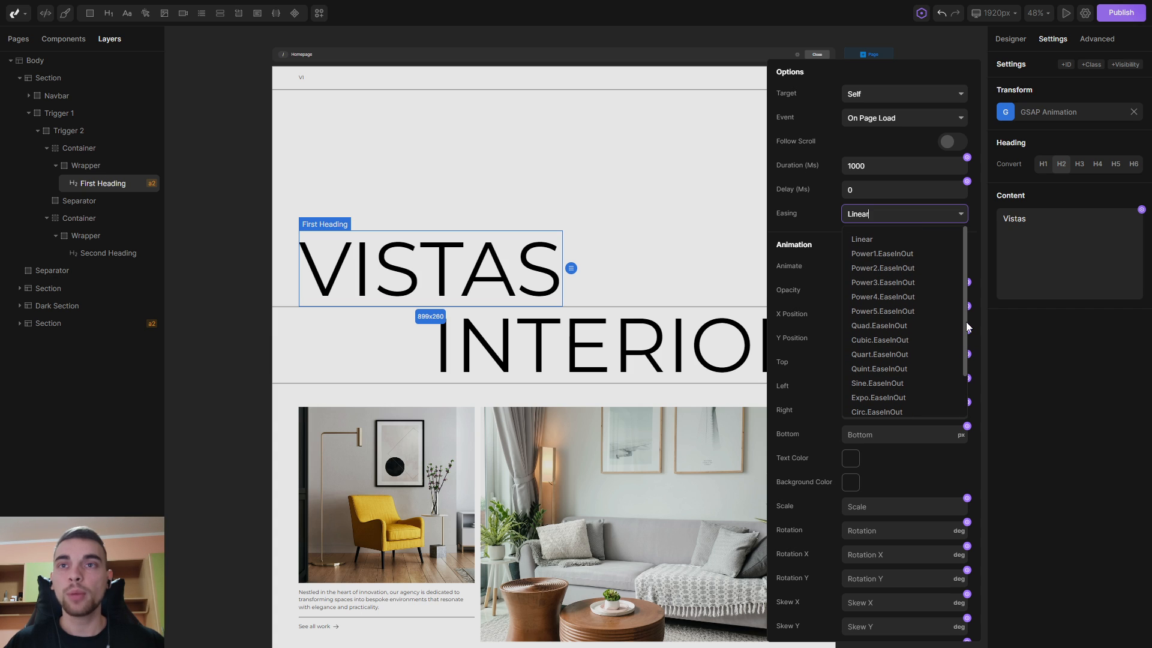
left_click(882, 326)
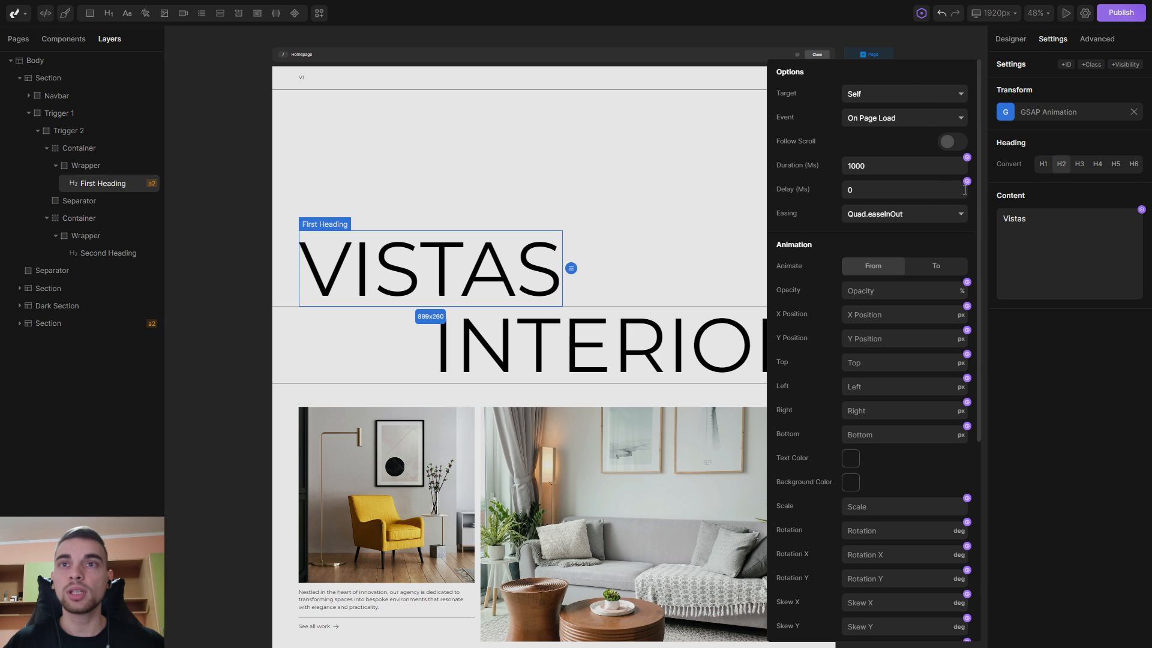
Animate the First Heading's left offset from 0% to 100% and check the motion on the live page.
left_click_drag(978, 182, 973, 294)
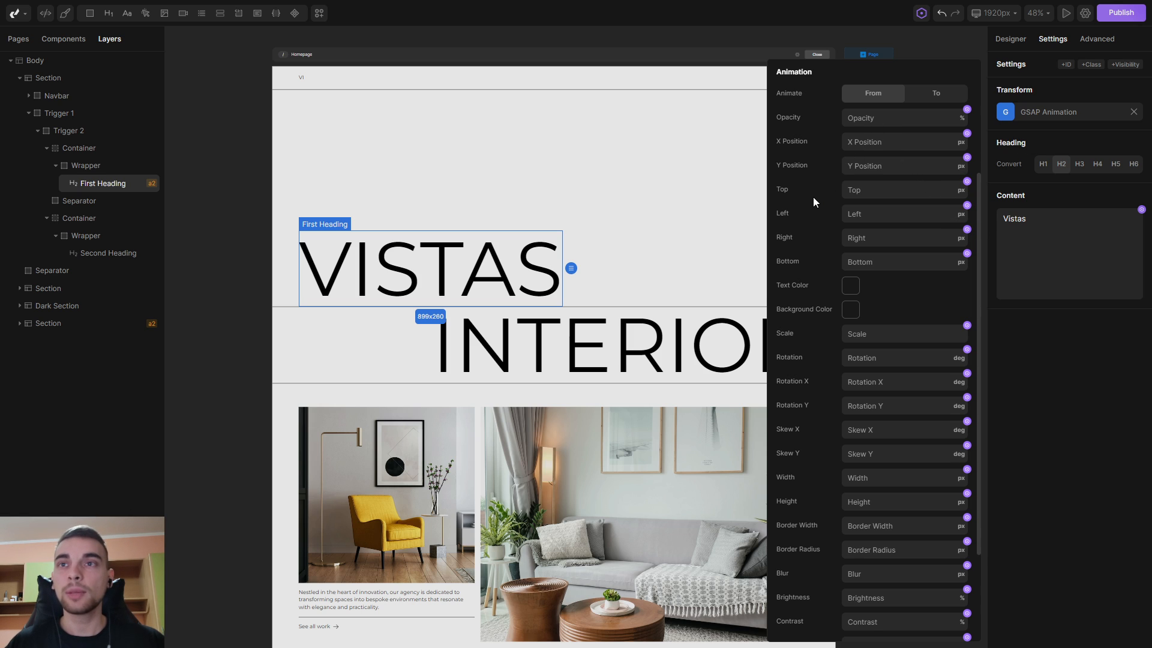
left_click(881, 213)
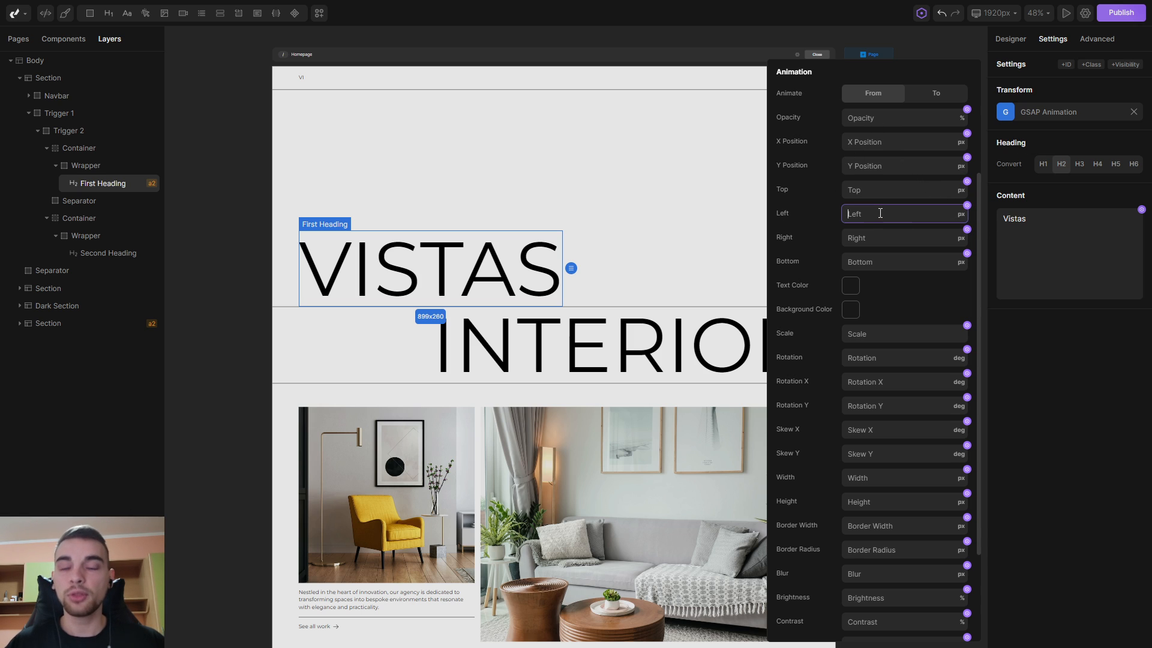
type("0%")
key("Return")
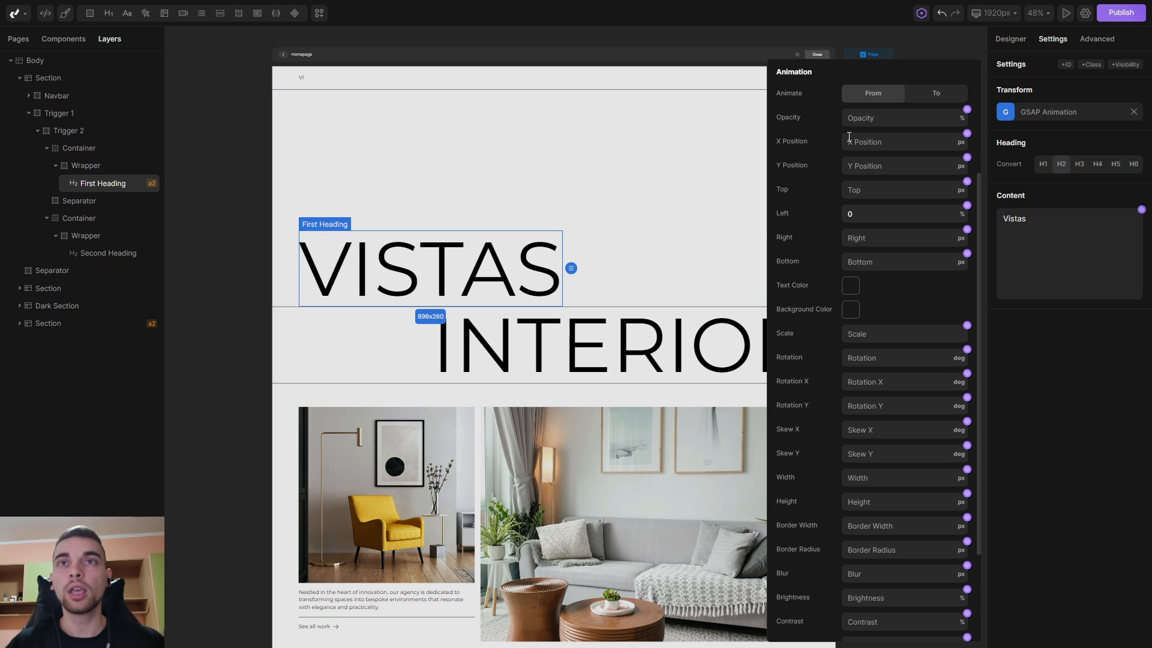
left_click(939, 100)
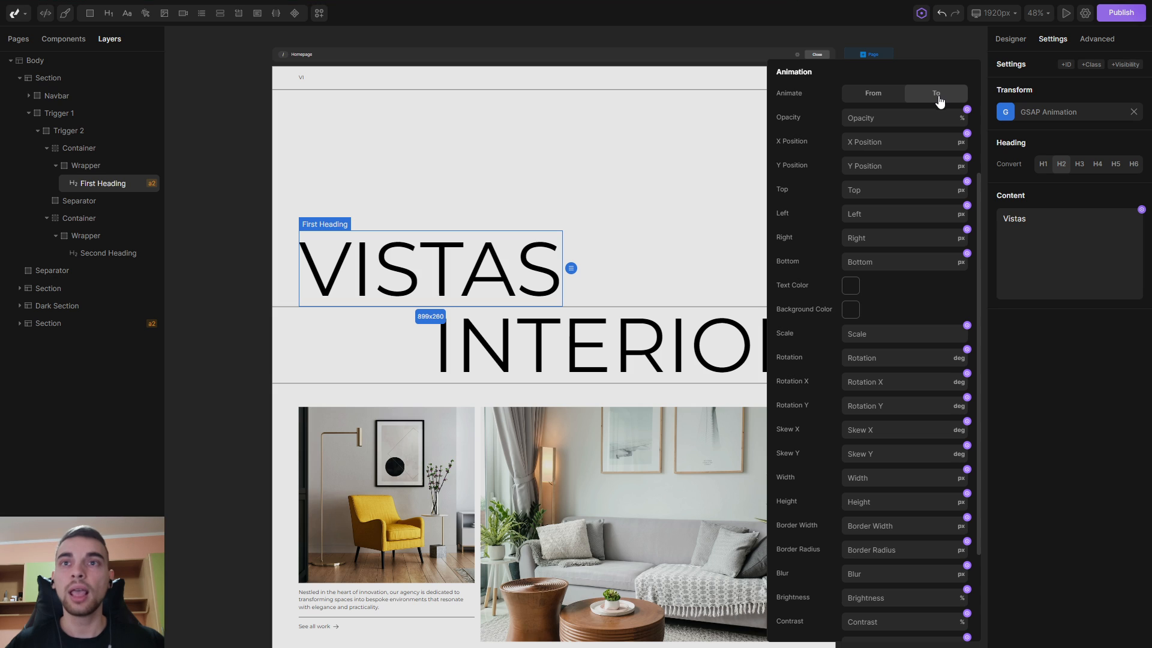
left_click(868, 215)
type("100%")
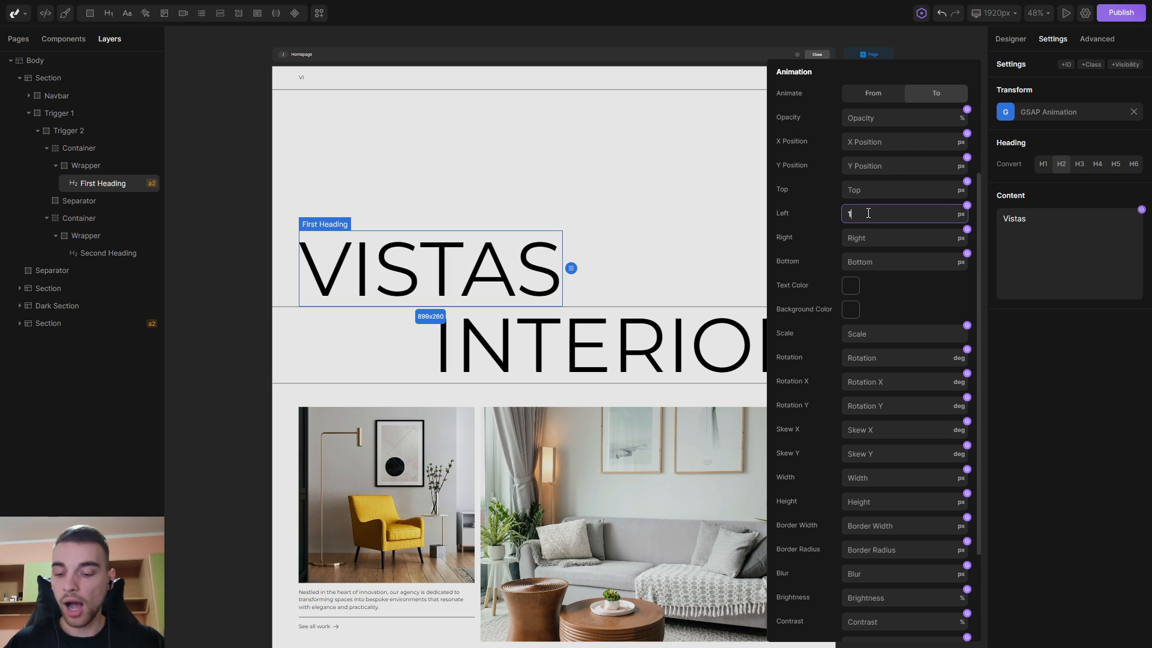
key("Return")
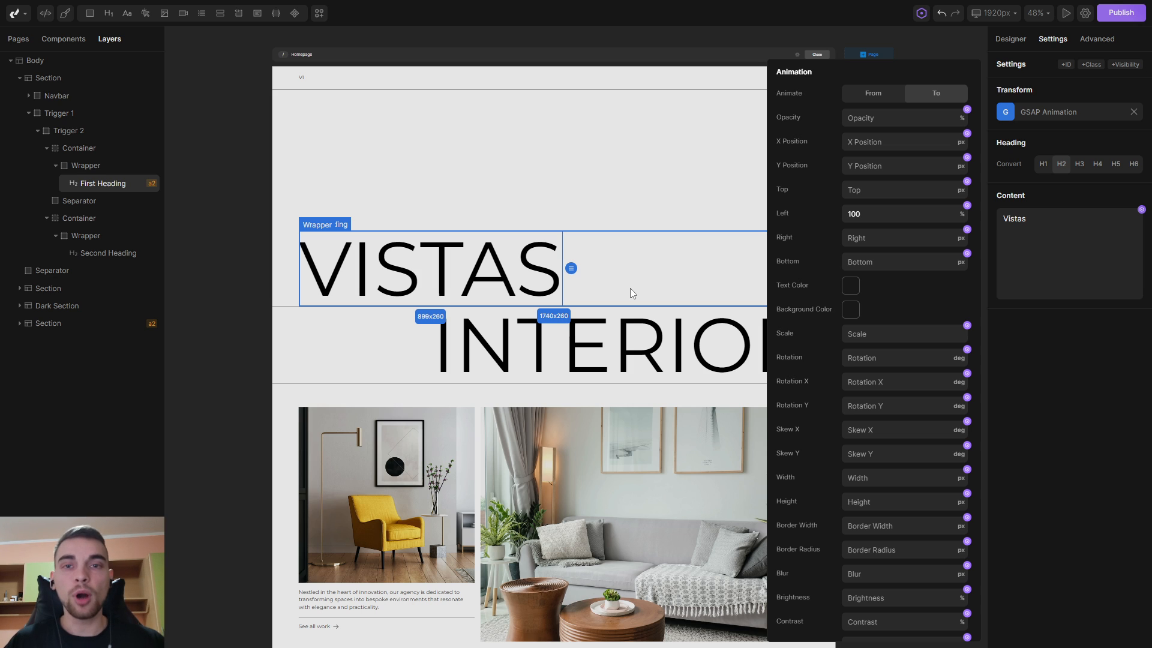
key("ctrl+Tab")
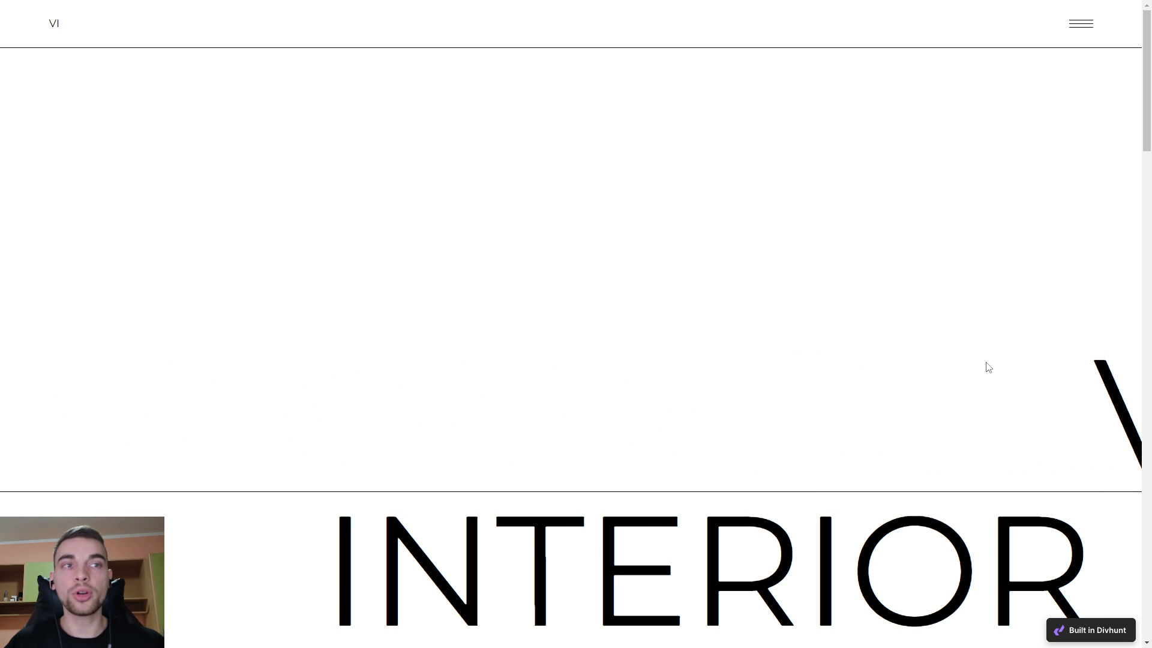
key("ctrl+Tab")
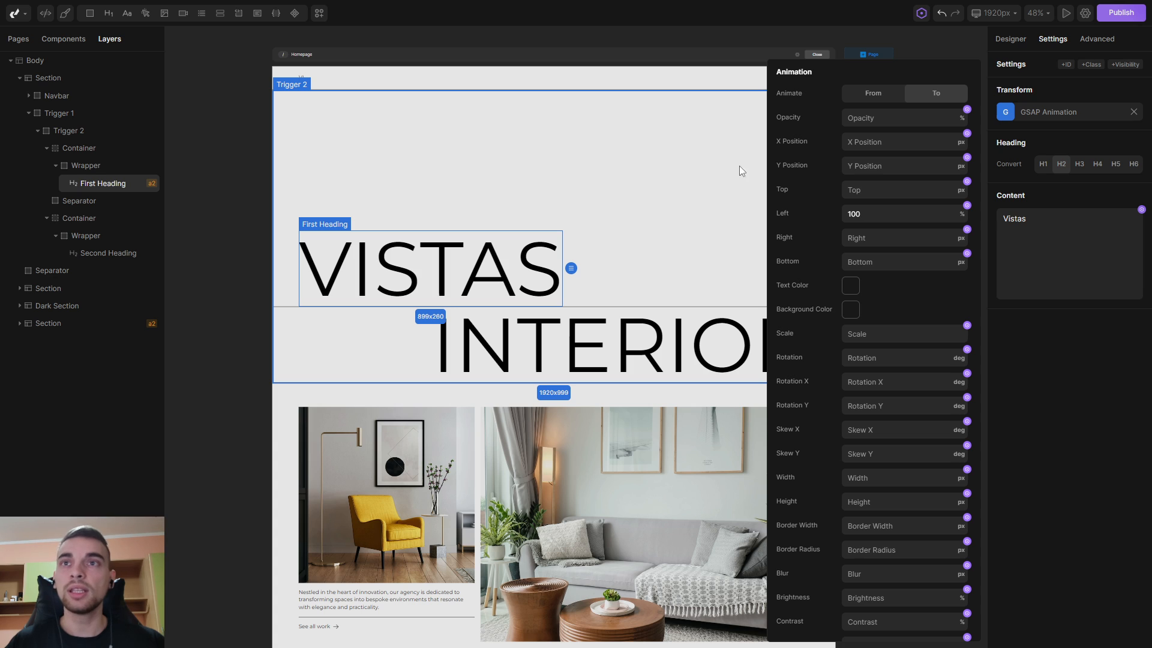
Set the ending X position of the First Heading's animation to -100% and check it on the live page.
left_click(893, 144)
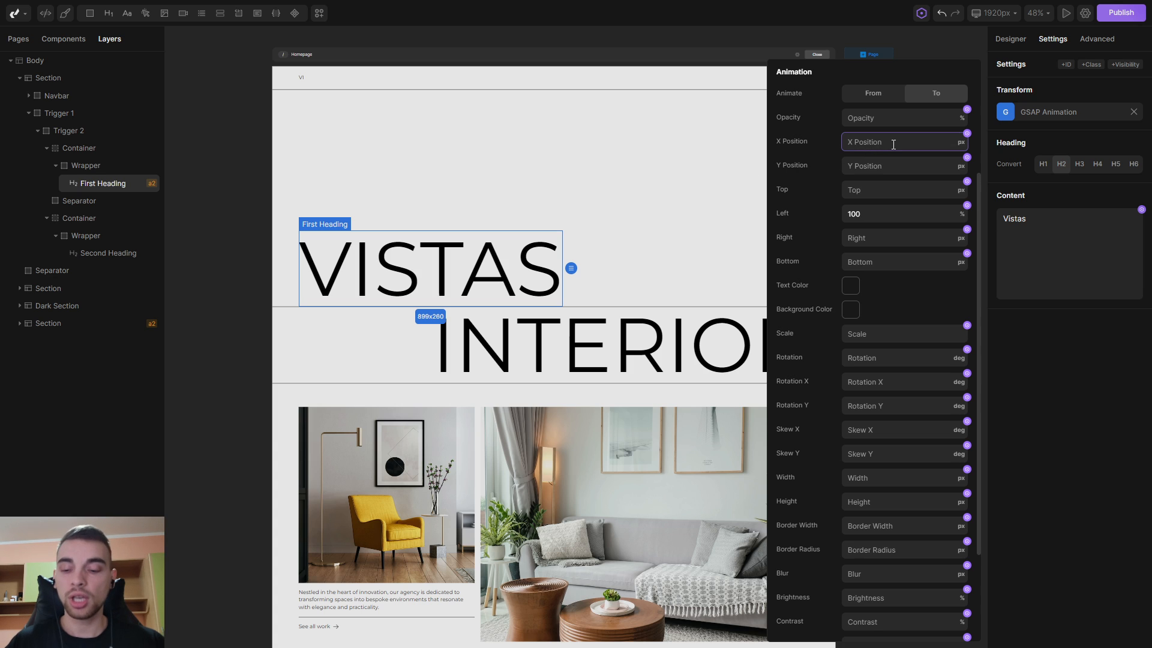
type("-100%")
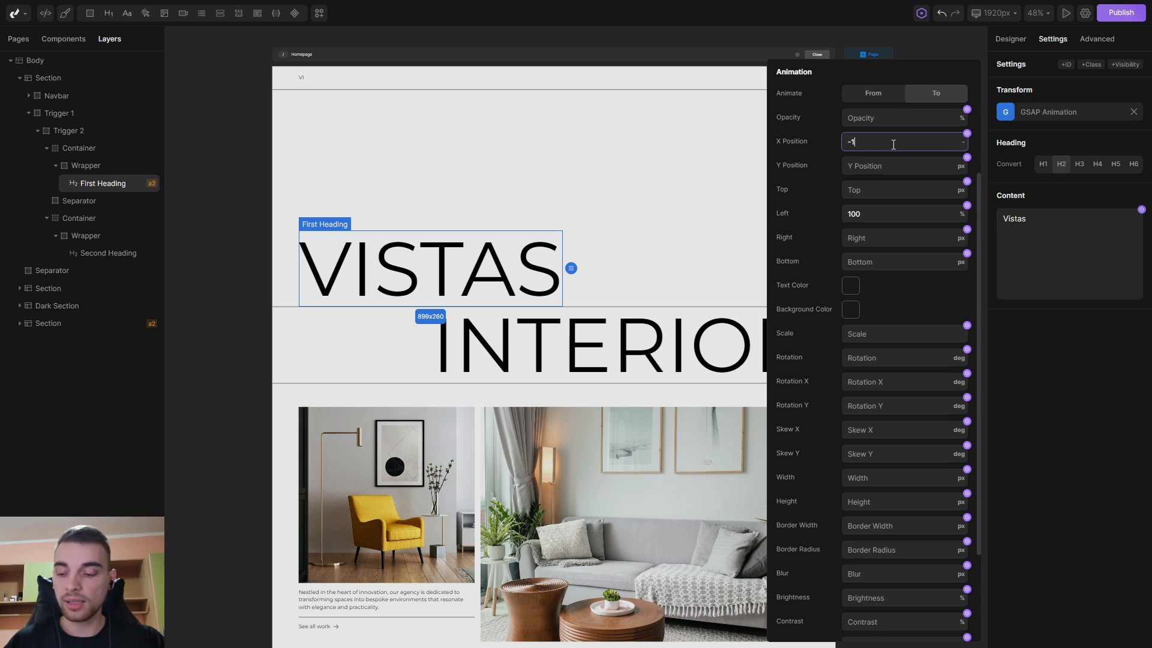
key("Return")
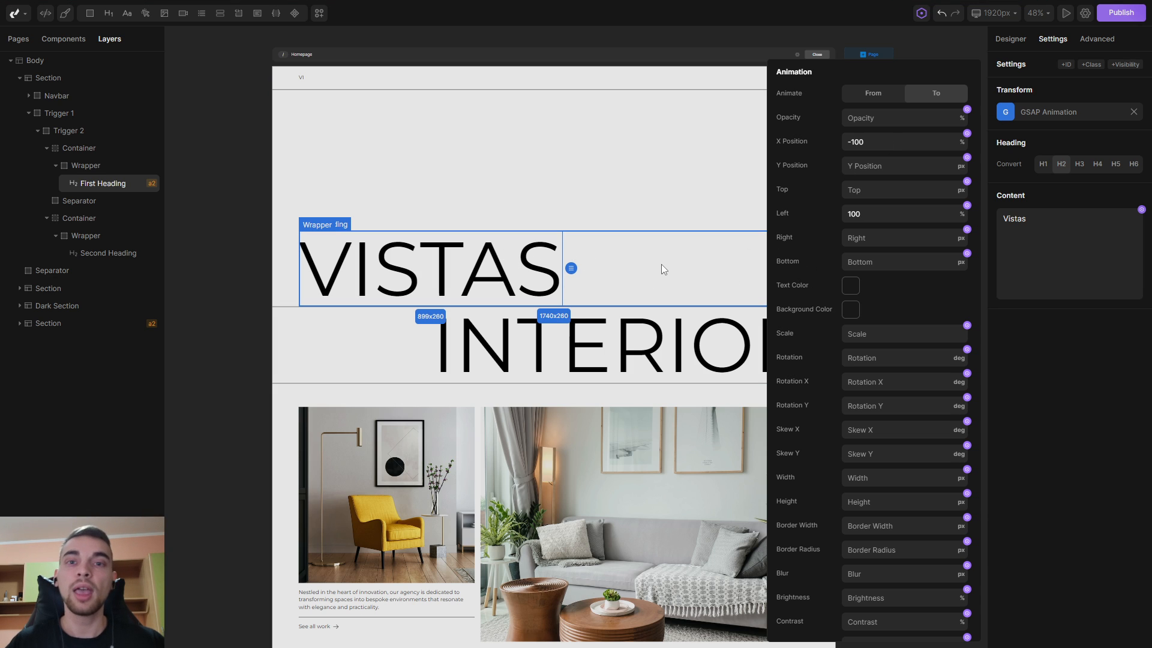
left_click(852, 142)
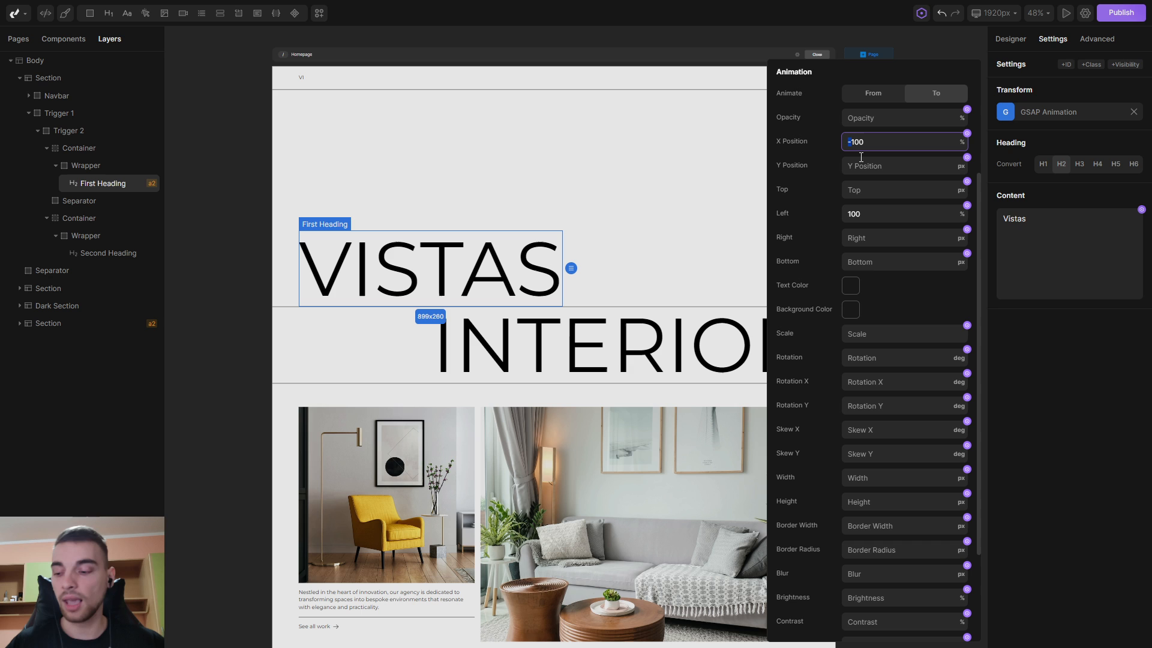
key("ctrl+Tab")
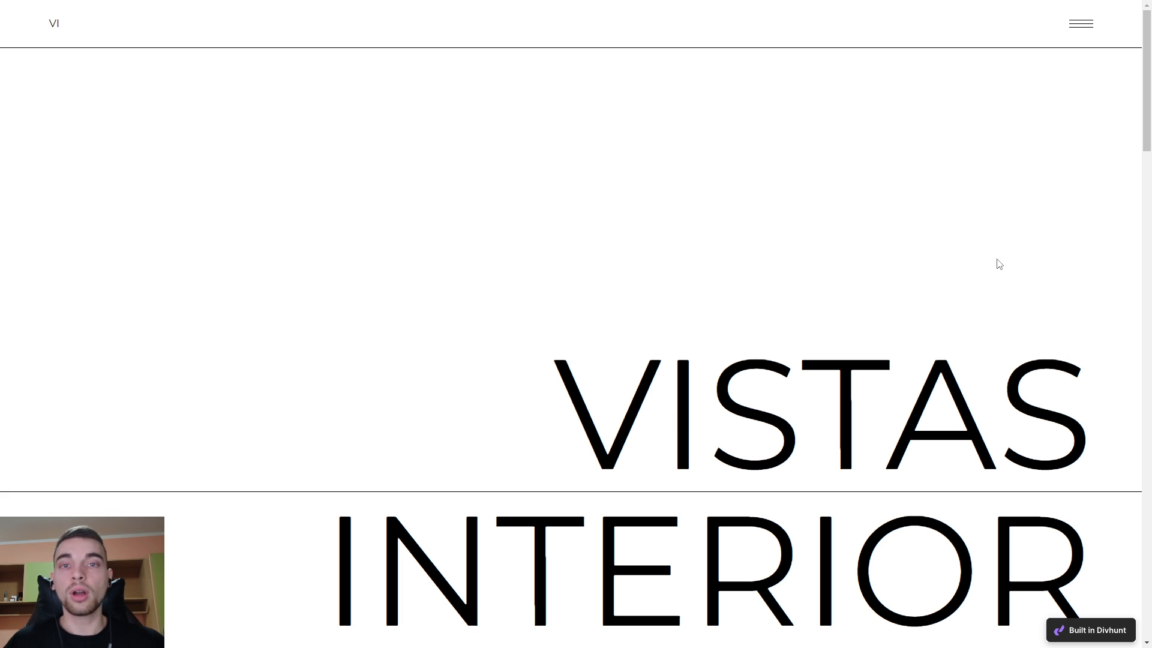
key("ctrl+Tab")
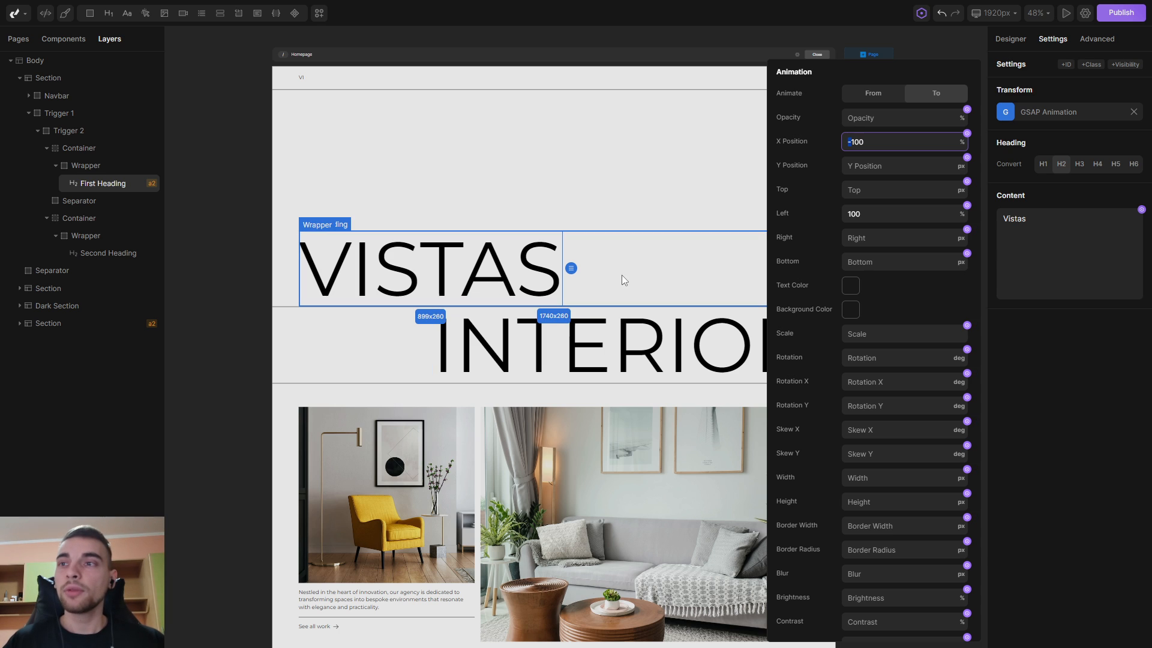
Set the Second Heading's position to Absolute.
left_click(569, 350)
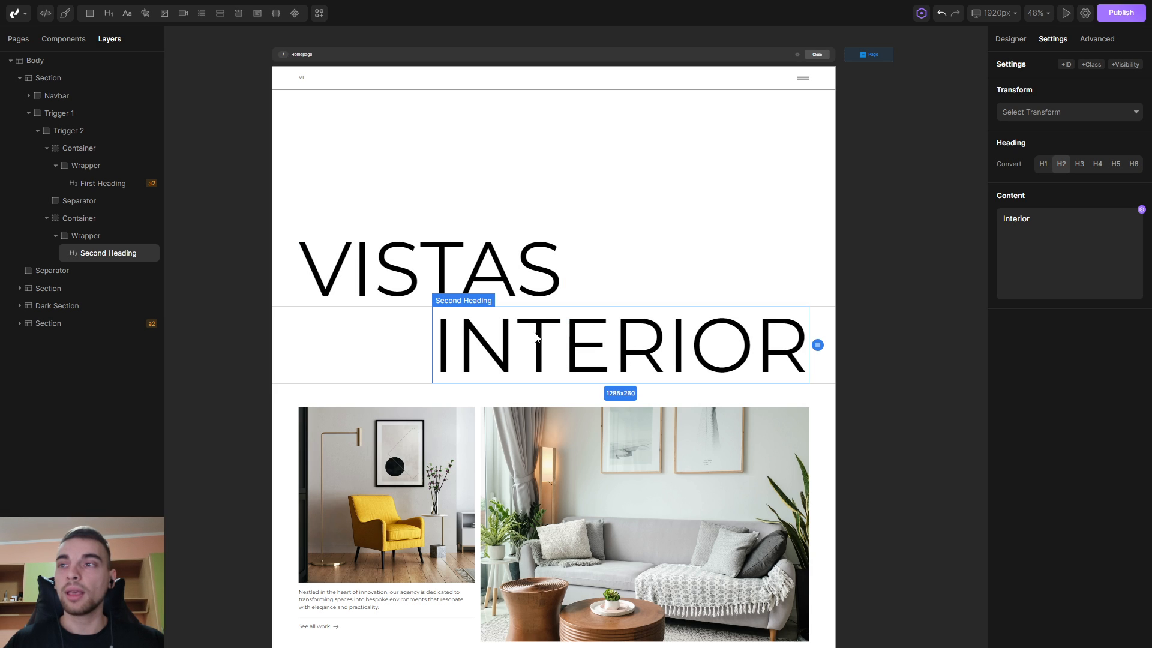
left_click(1010, 39)
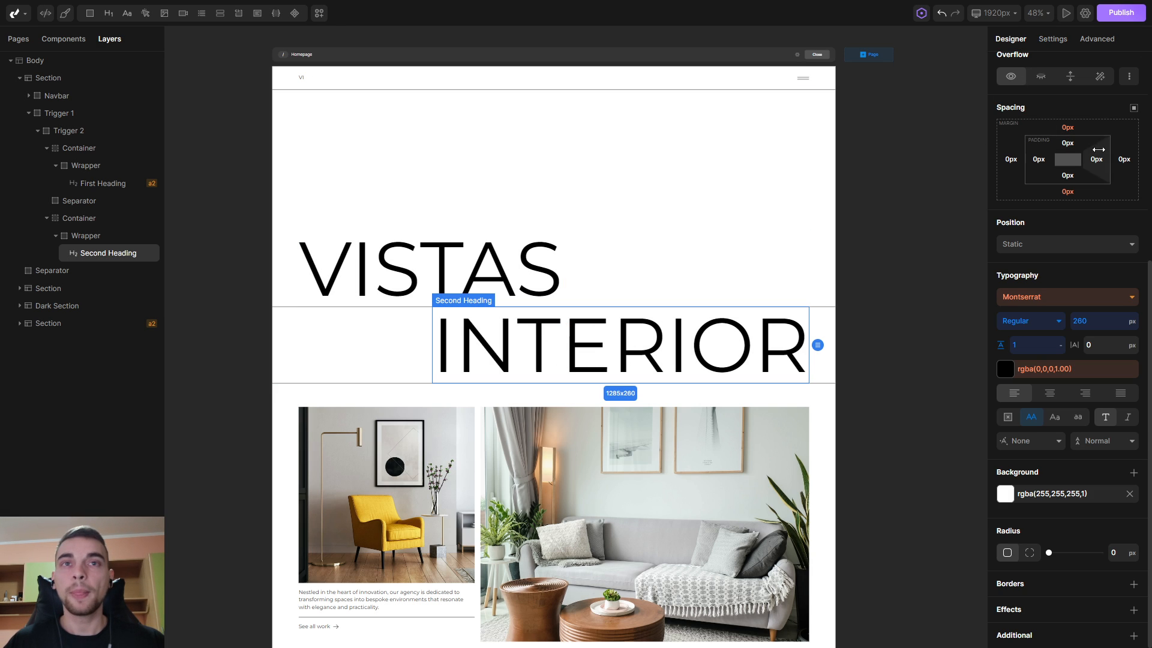
left_click(1044, 250)
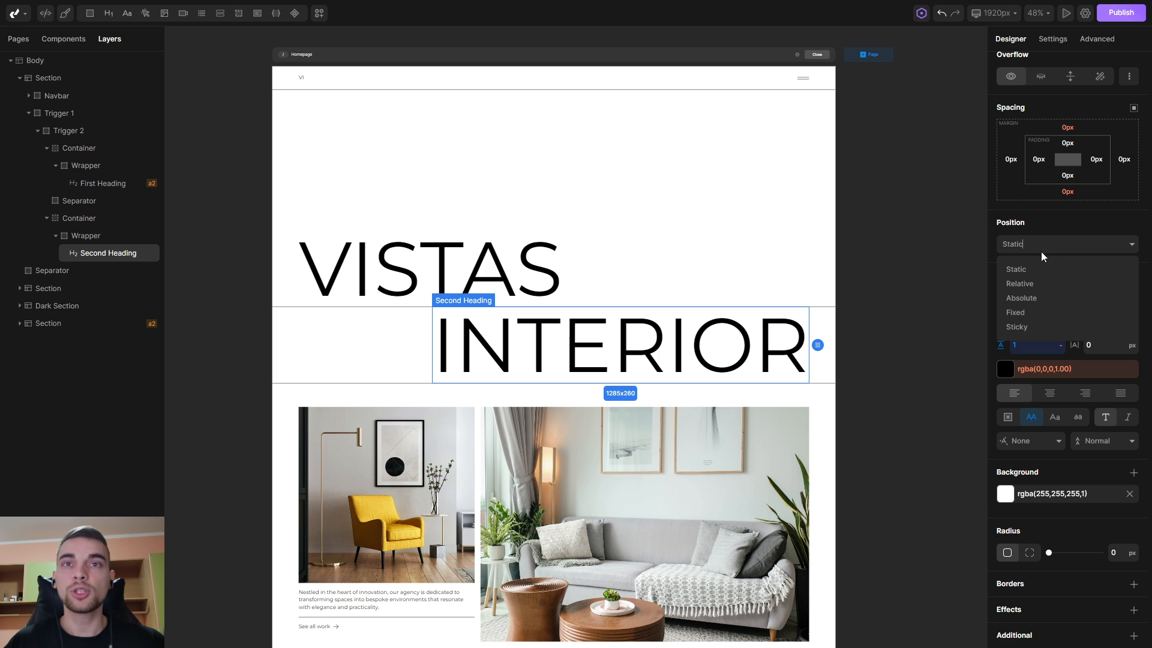
left_click(1032, 297)
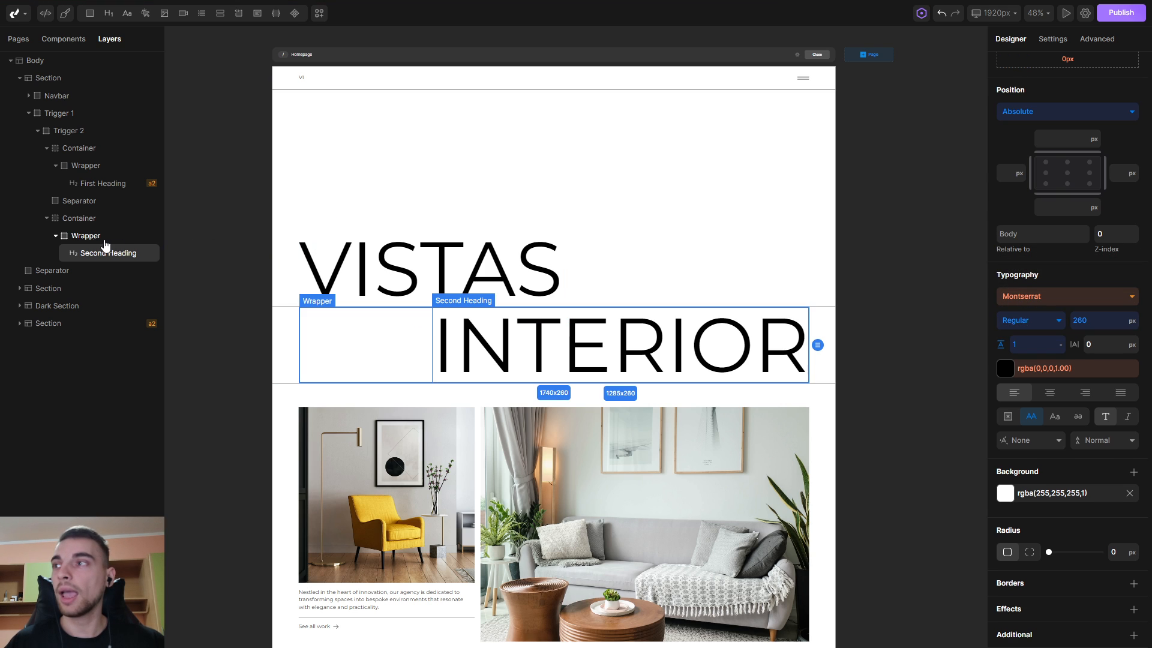
Set the position of the Wrapper around the Second Heading to Relative.
left_click(86, 236)
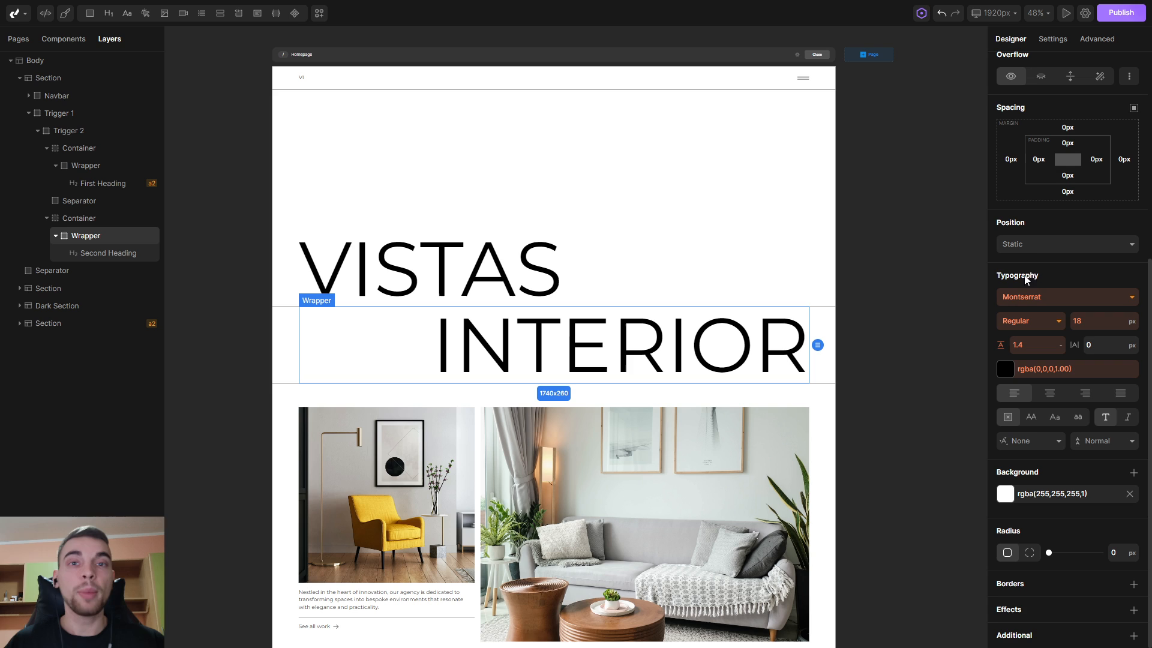
left_click(1031, 245)
left_click(1032, 284)
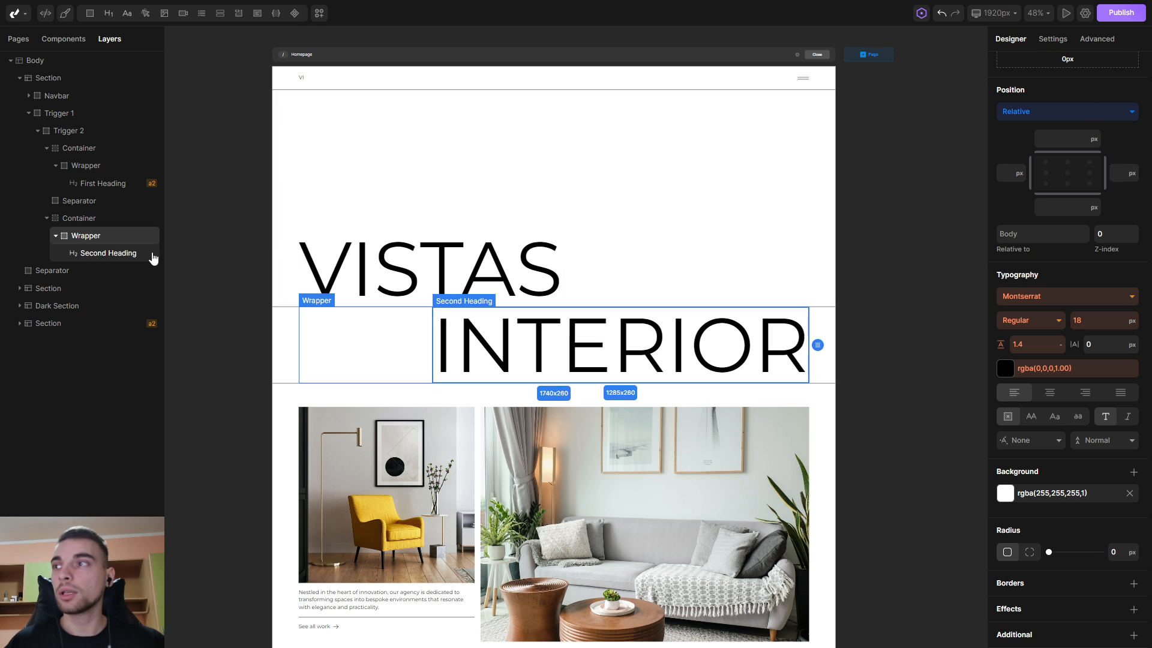
Apply a GSAP Animation to the Second Heading and set its easing to Quad.easeInOut.
left_click(127, 255)
left_click(1055, 40)
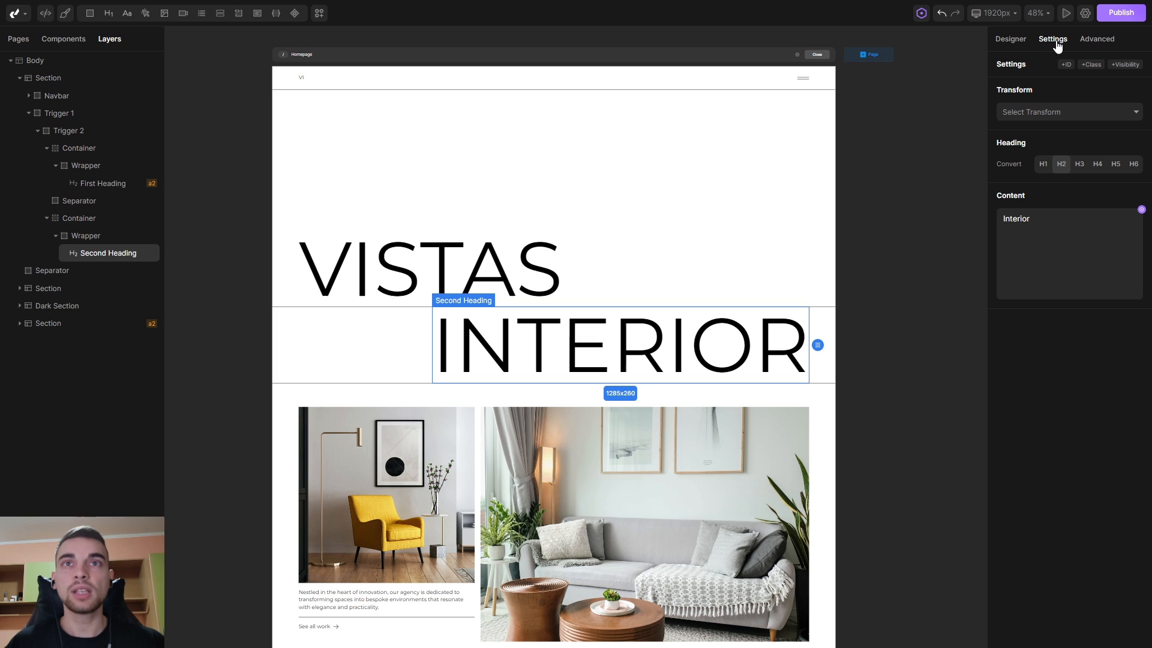
left_click(1059, 112)
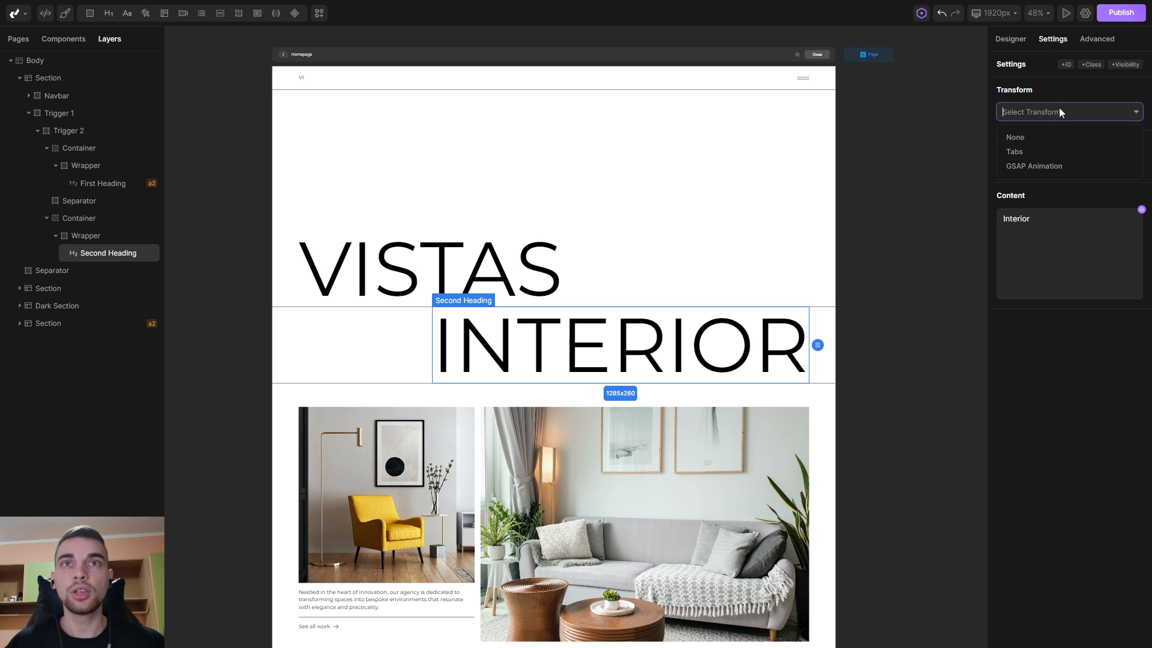
left_click(1055, 171)
left_click(1011, 114)
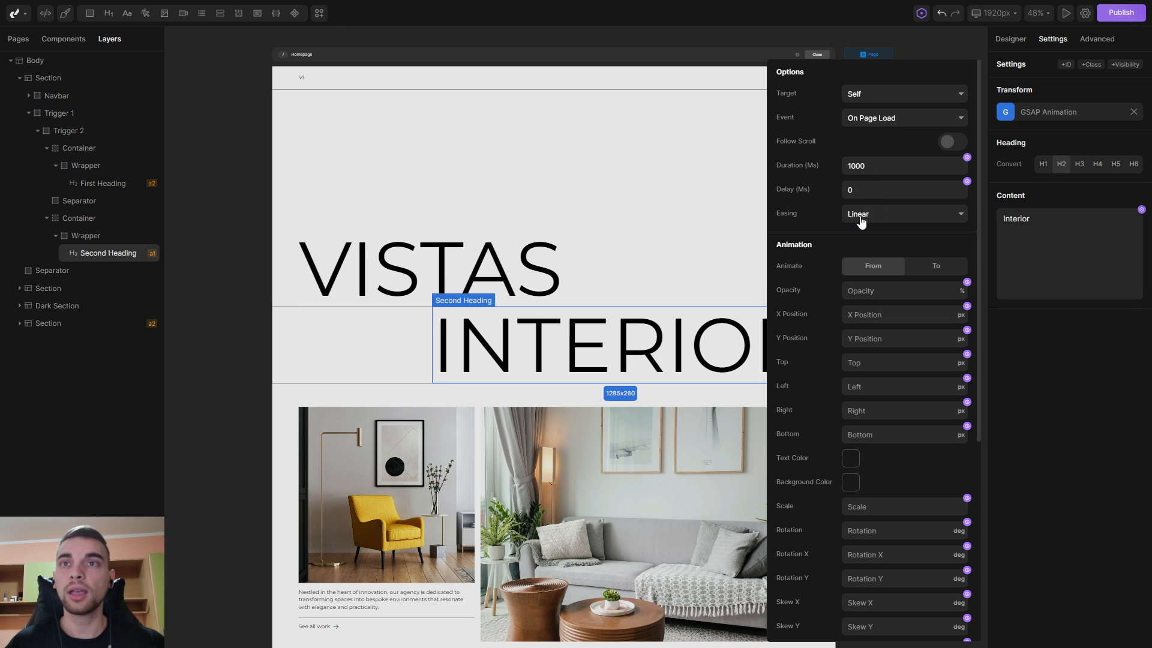
left_click(904, 219)
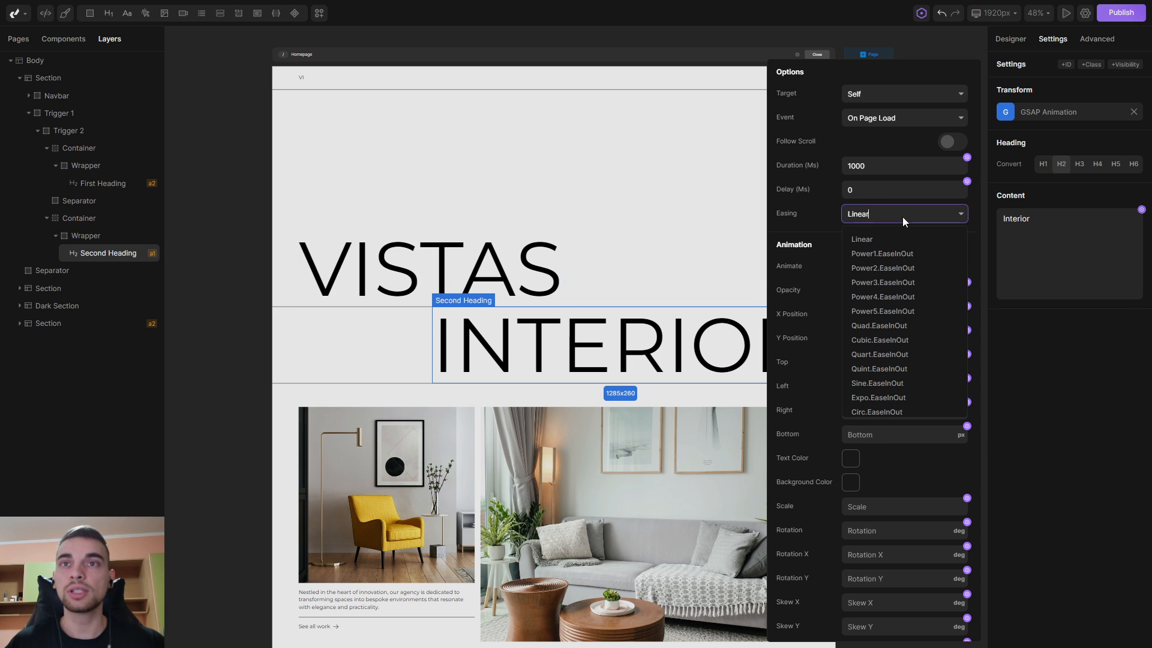
left_click(888, 326)
Animate the Second Heading's Right offset from 0% to 100%.
left_click_drag(982, 243, 973, 355)
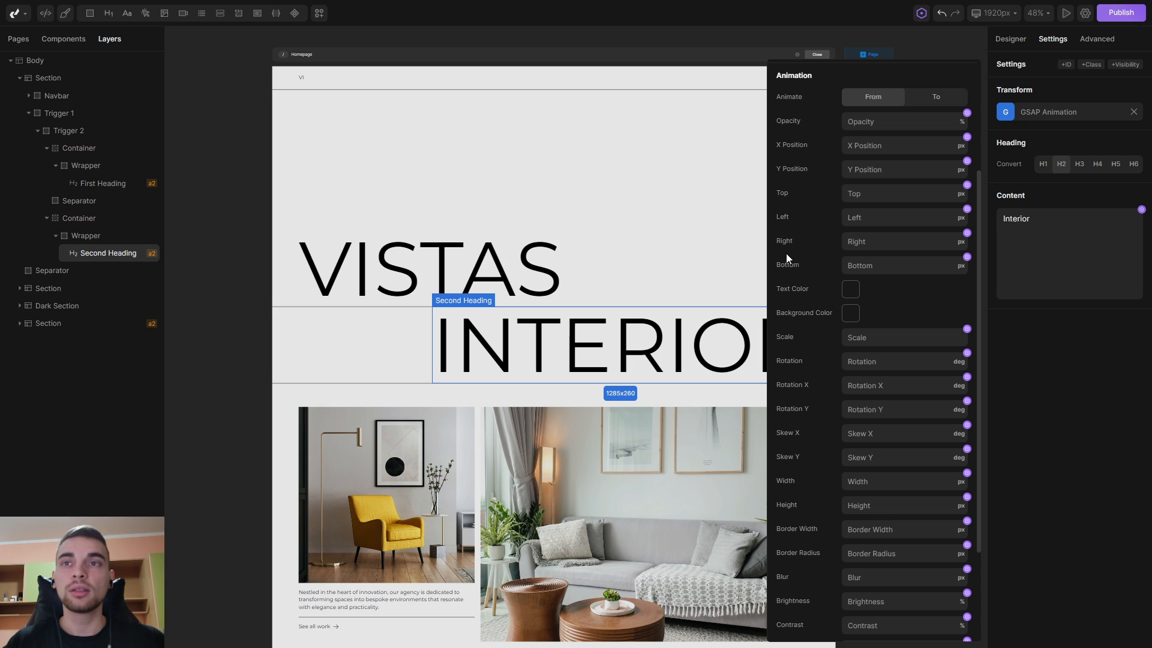
left_click(881, 244)
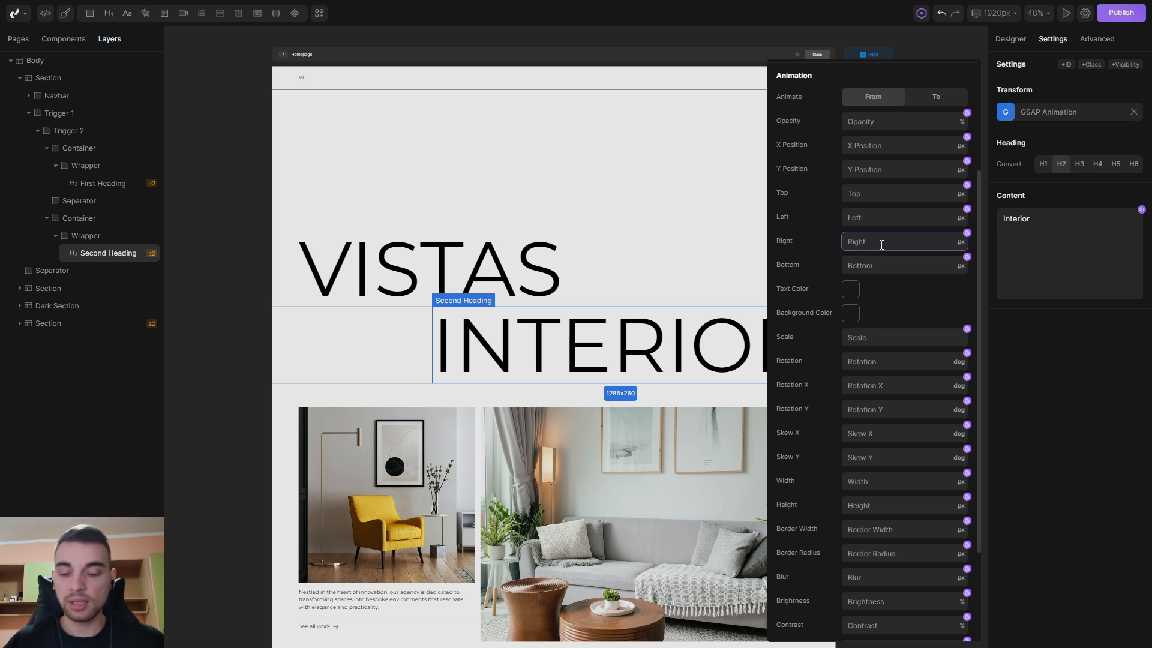
type("0%")
key("Return")
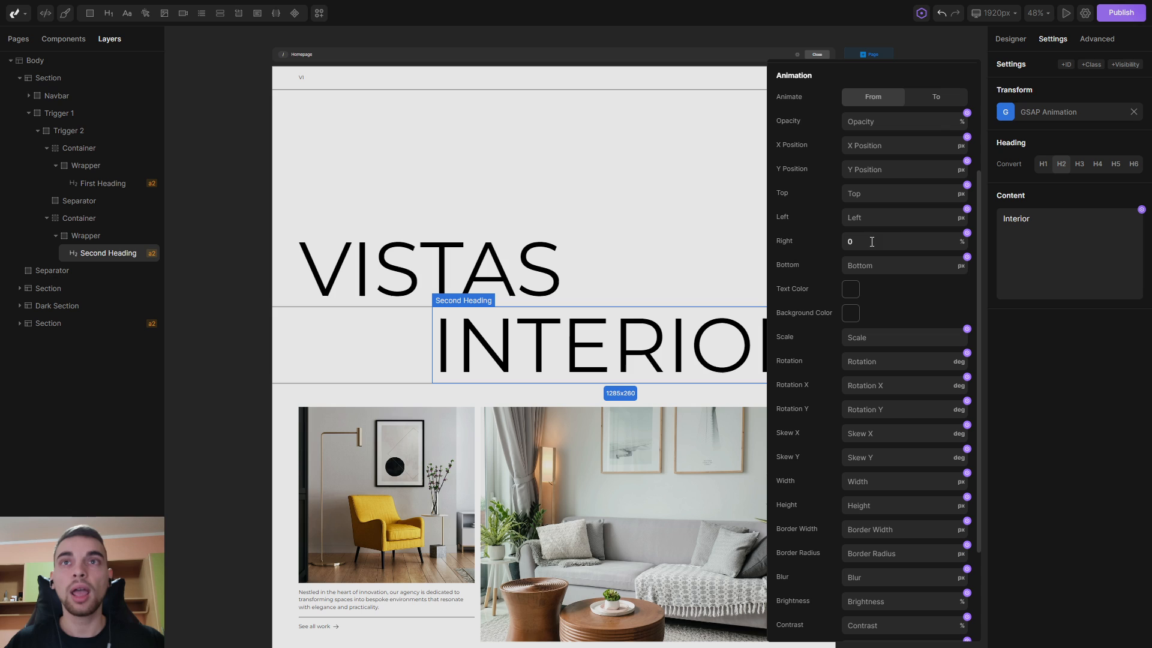
left_click(943, 100)
left_click(876, 243)
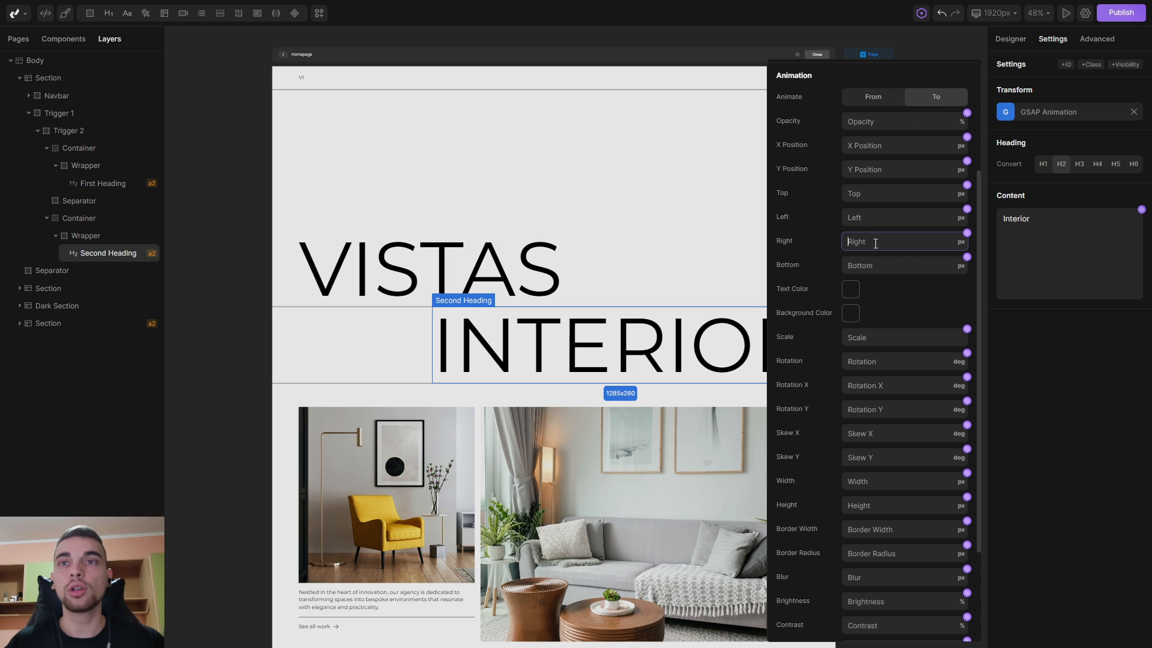
type("100")
key("Return")
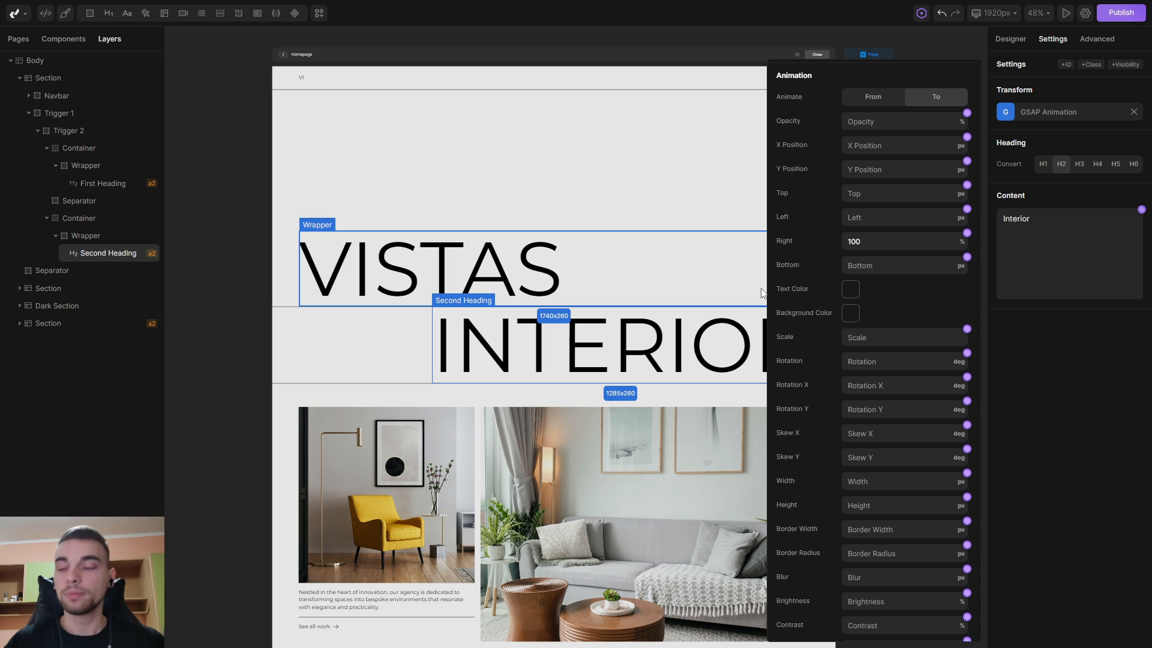
Reload the live page and examine how the two headings slide while the page scrolls.
key("ctrl+Tab")
key("ctrl+r")
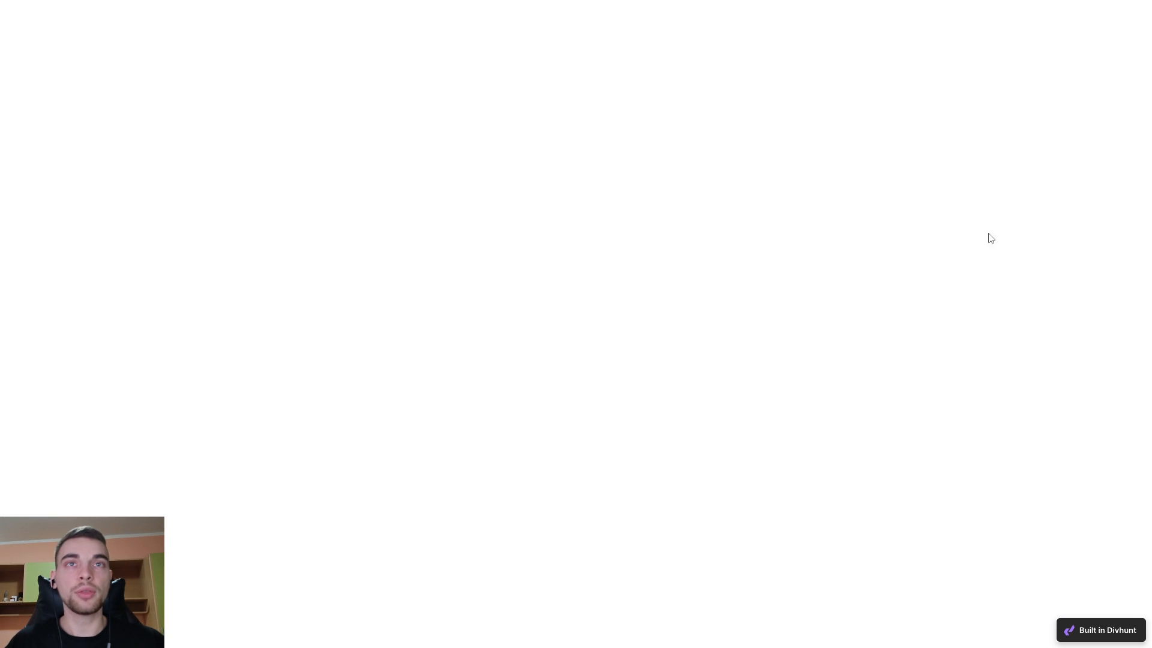
left_click_drag(1148, 96, 1150, 141)
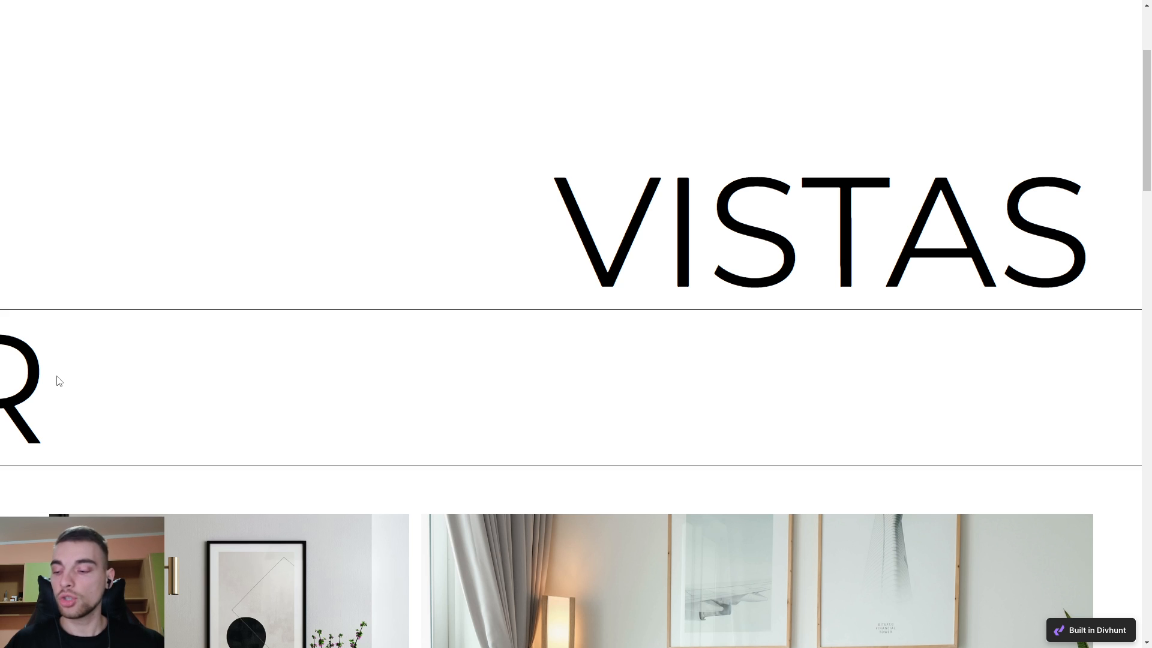
Set the ending X Position of the Second Heading's animation to 100% and check the headings' movement on the live page.
key("ctrl+Tab")
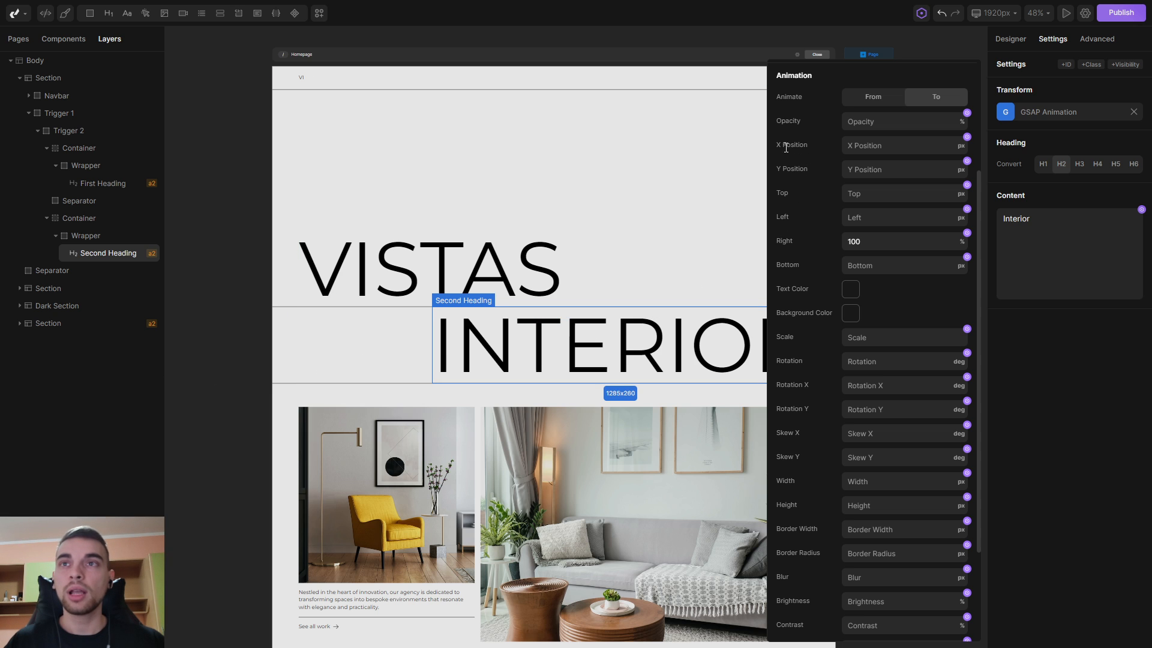
left_click(877, 144)
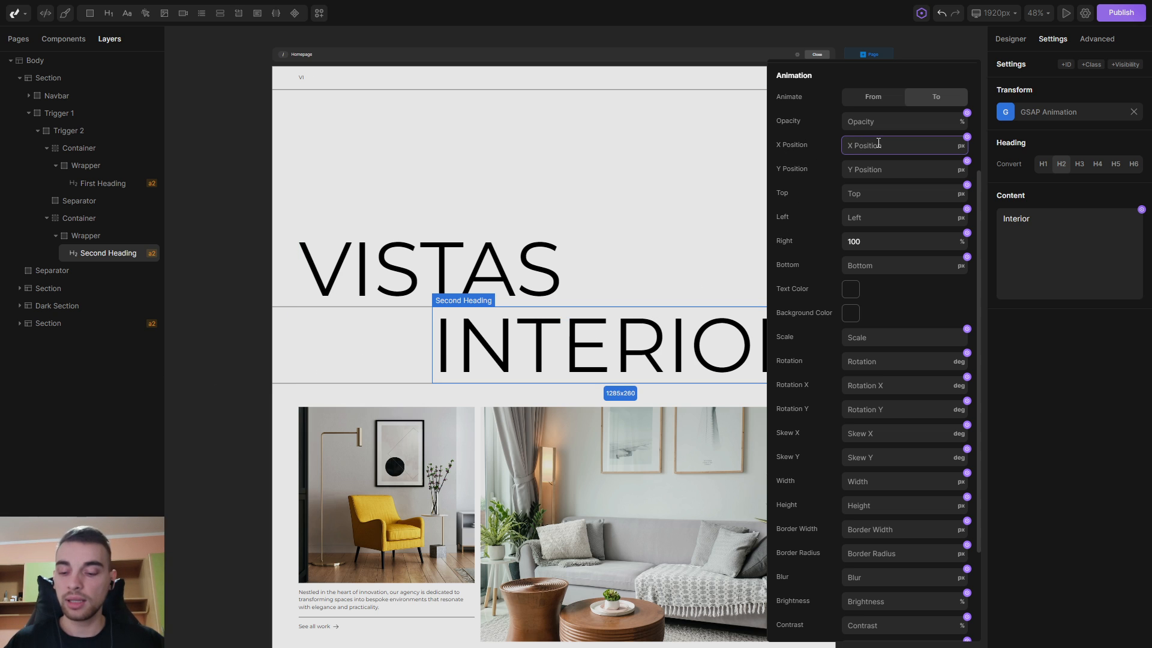
type("100%")
key("Return")
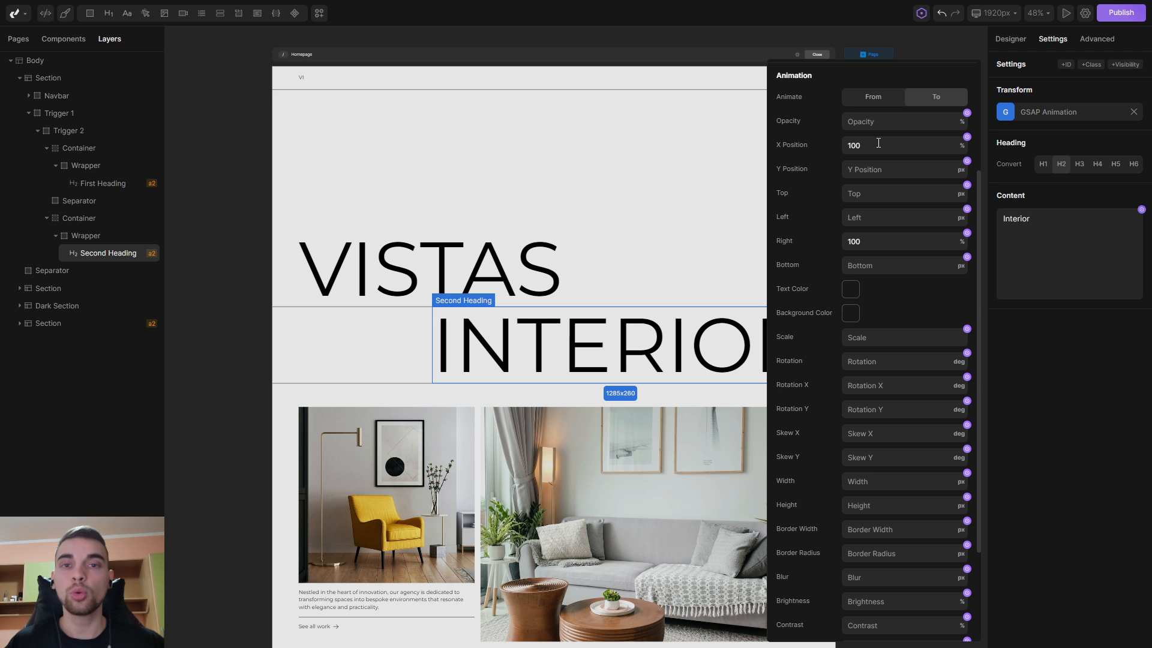
key("ctrl+Tab")
scroll(881, 142, "up", 3)
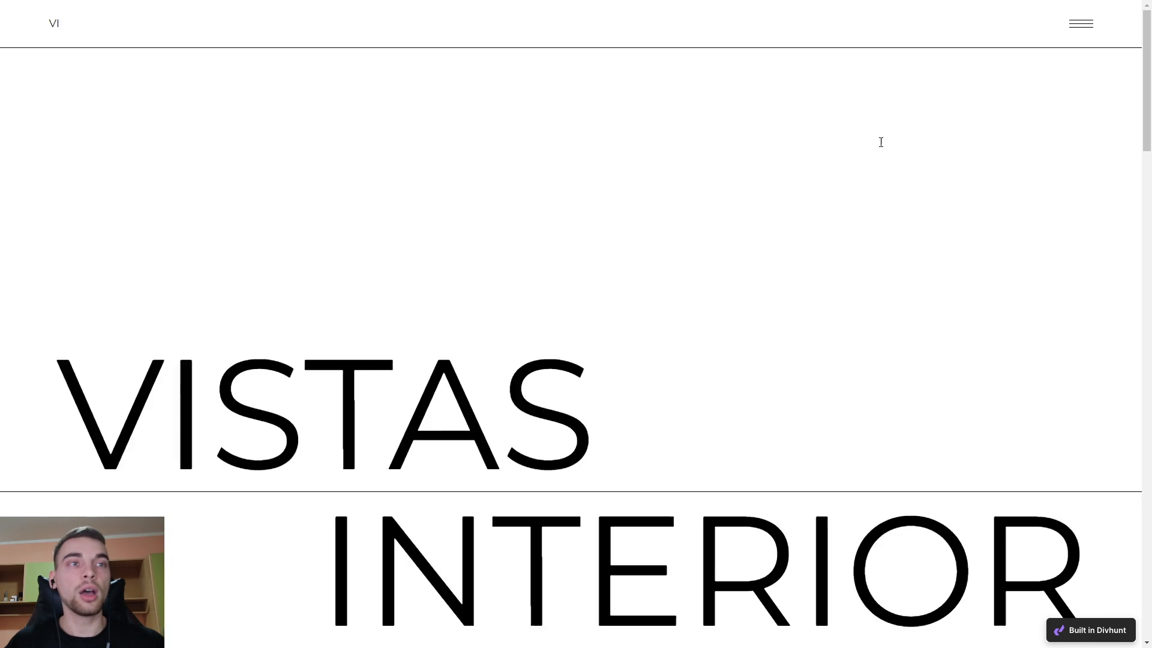
scroll(880, 142, "down", 3)
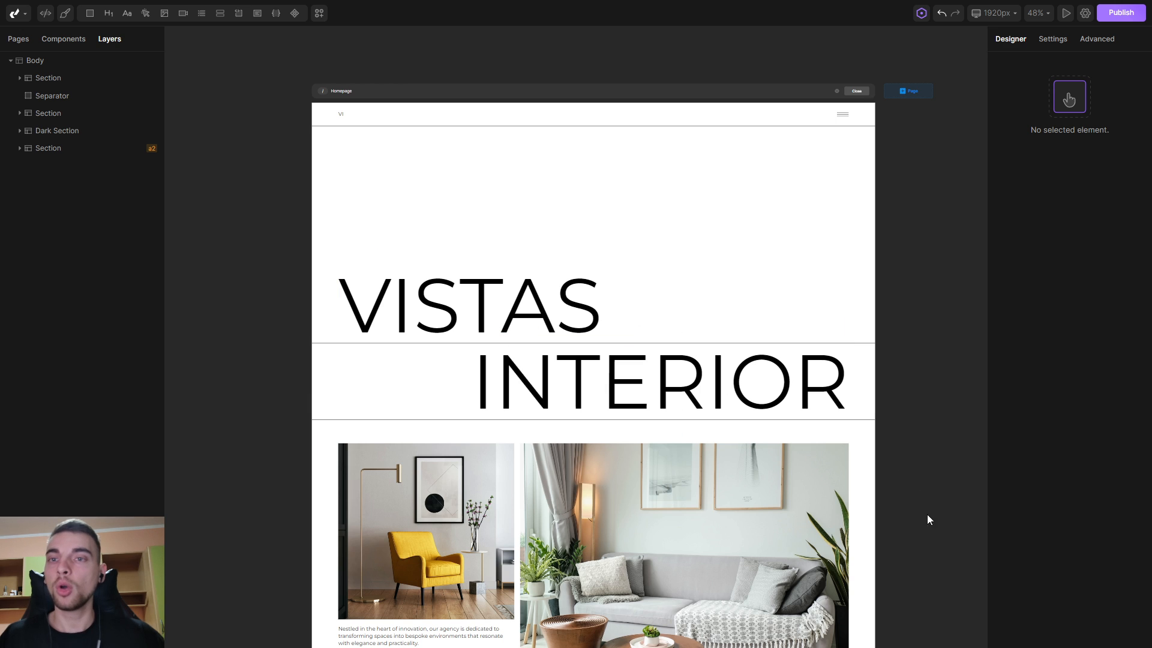
Set the height of the Card containing the yellow chair image to 0 px and its overflow to hidden.
left_click_drag(913, 583, 893, 362)
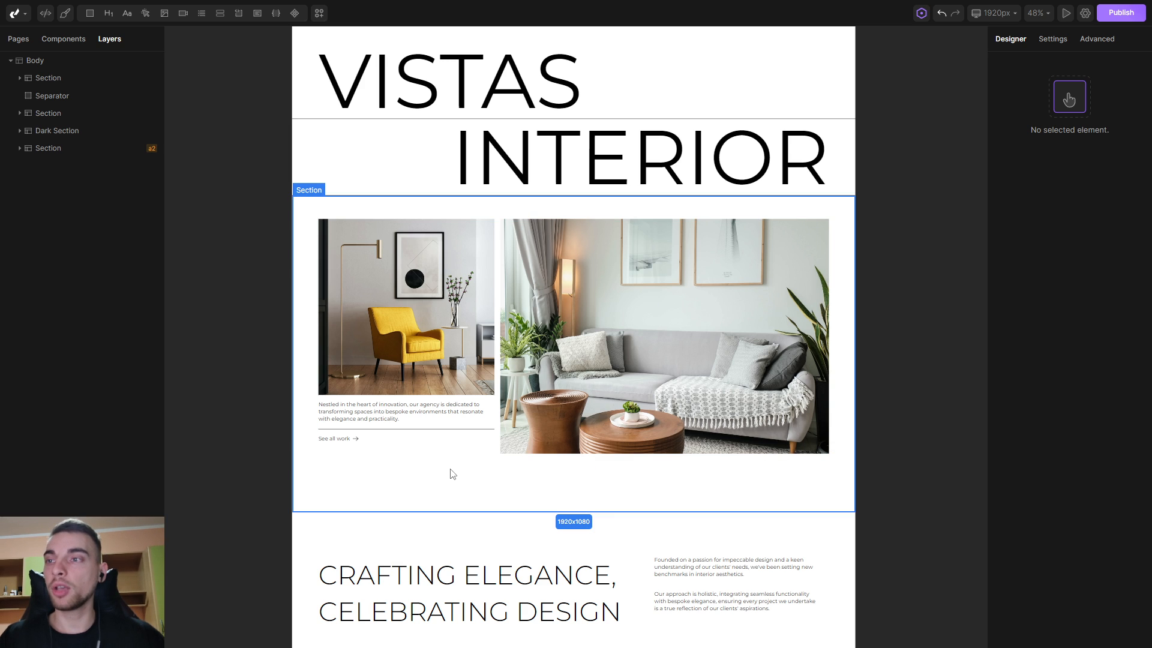
left_click(389, 403)
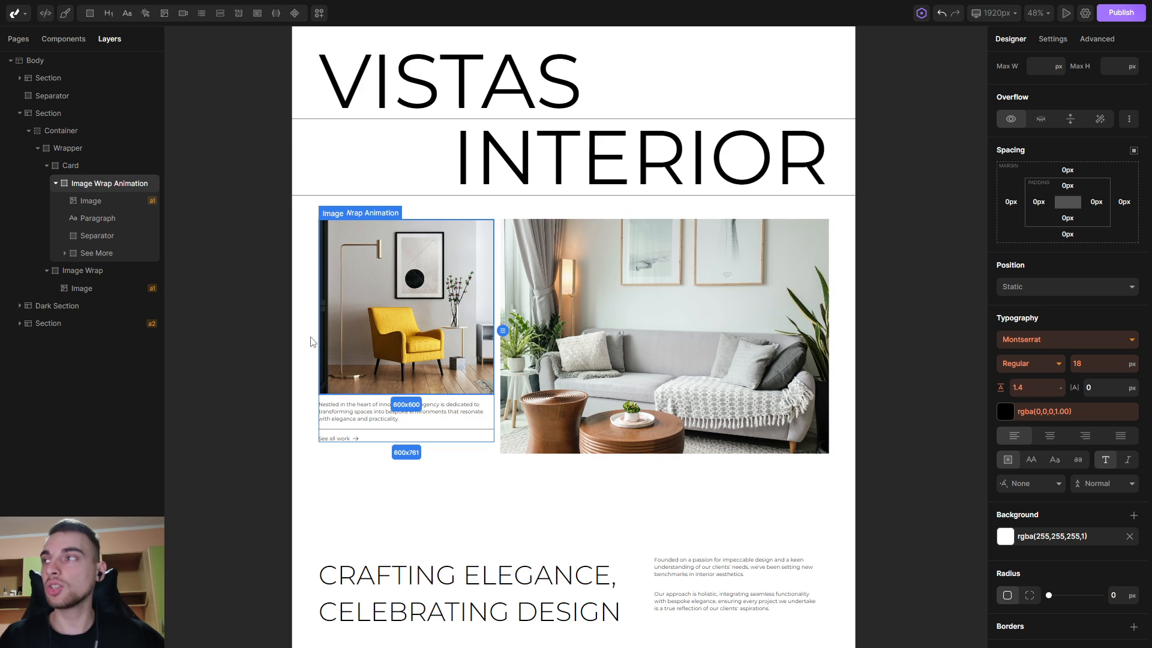
left_click(89, 171)
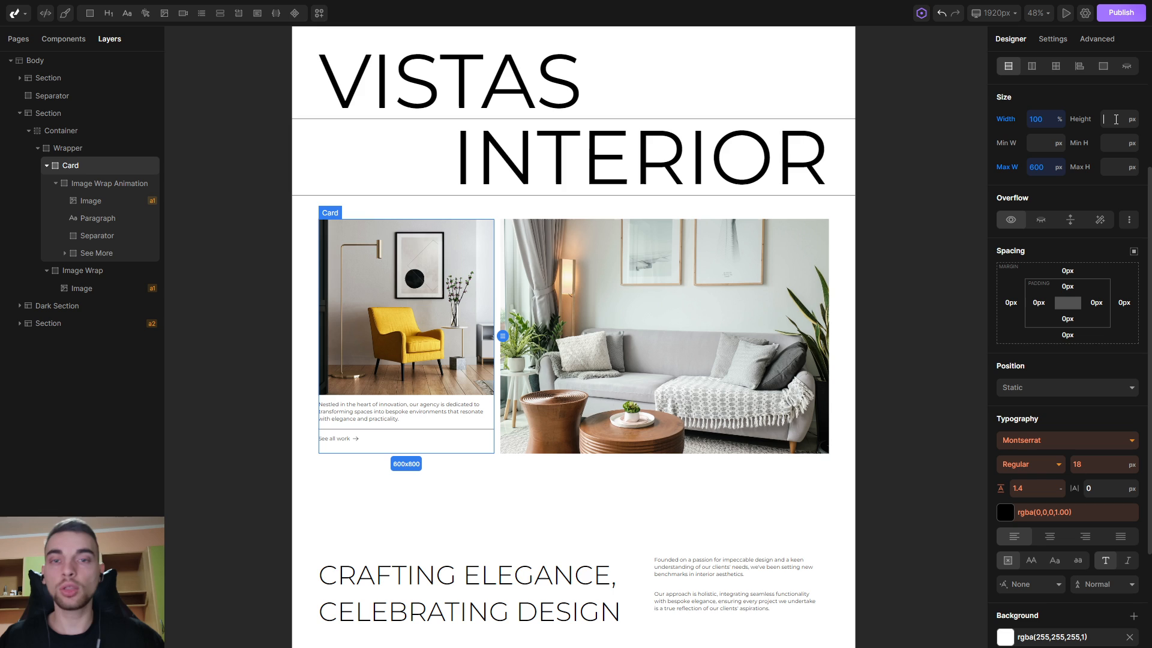
type("0")
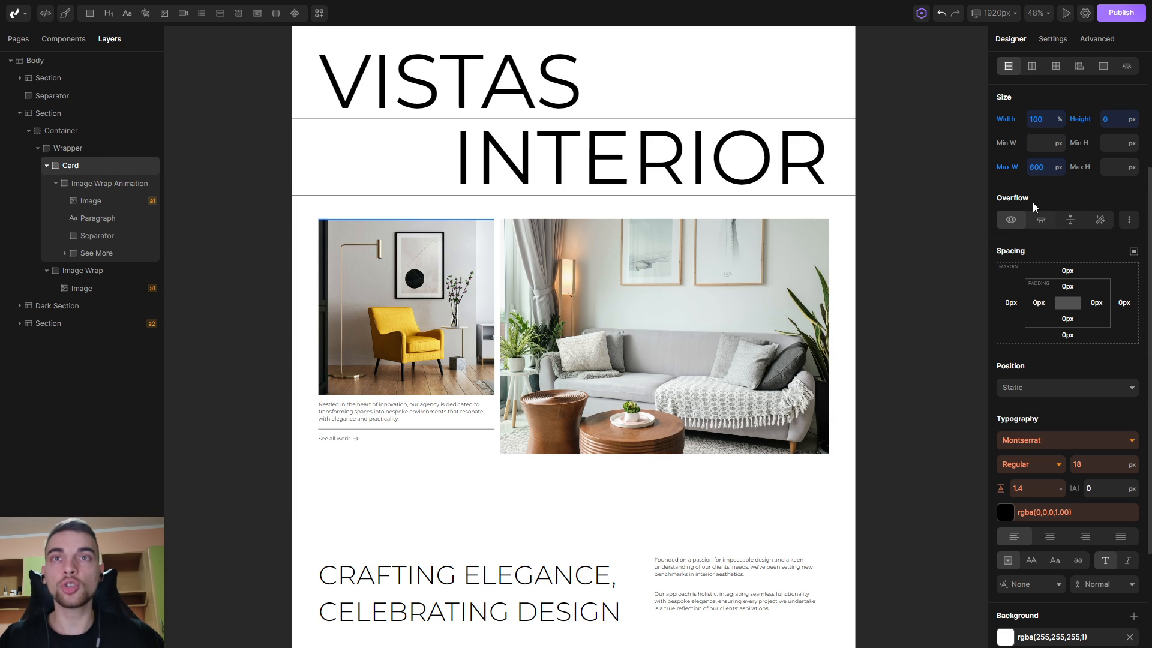
left_click(1039, 220)
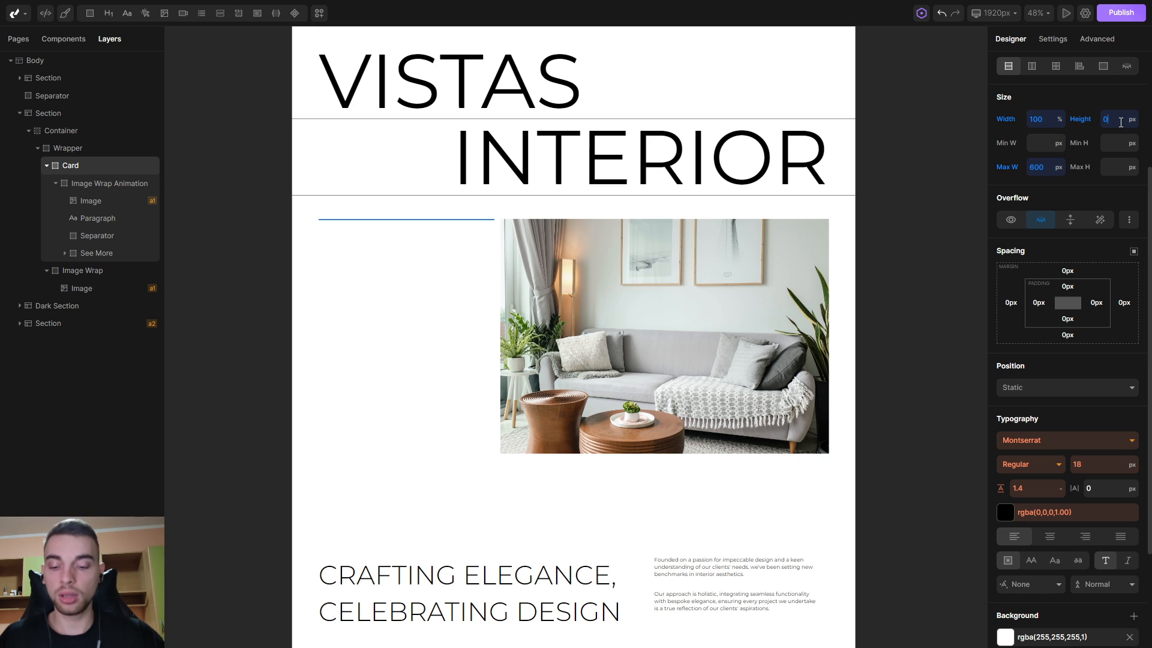
Try an auto height on the Card and reset its height styling.
type("auto")
key("Return")
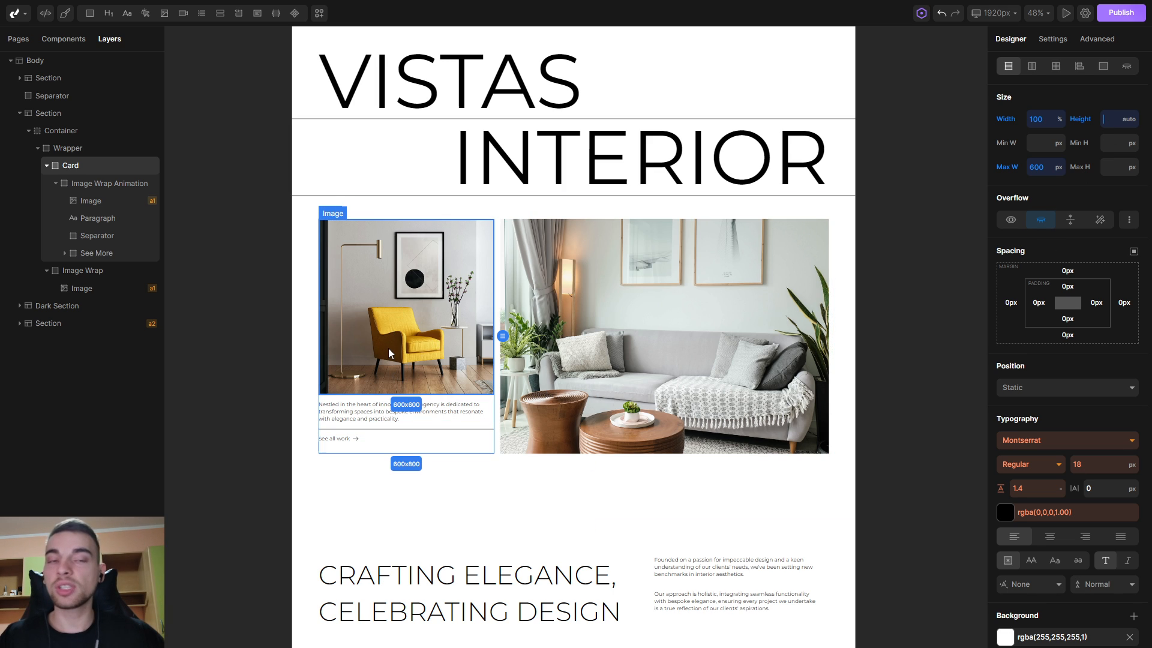
right_click(1111, 125)
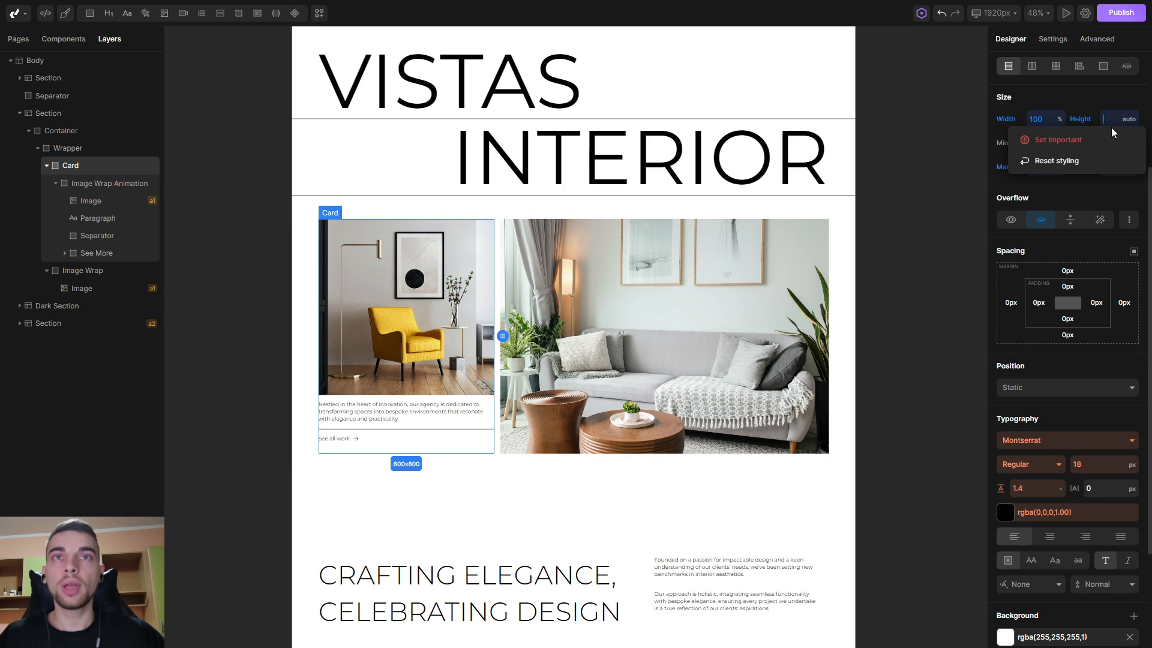
left_click(1092, 161)
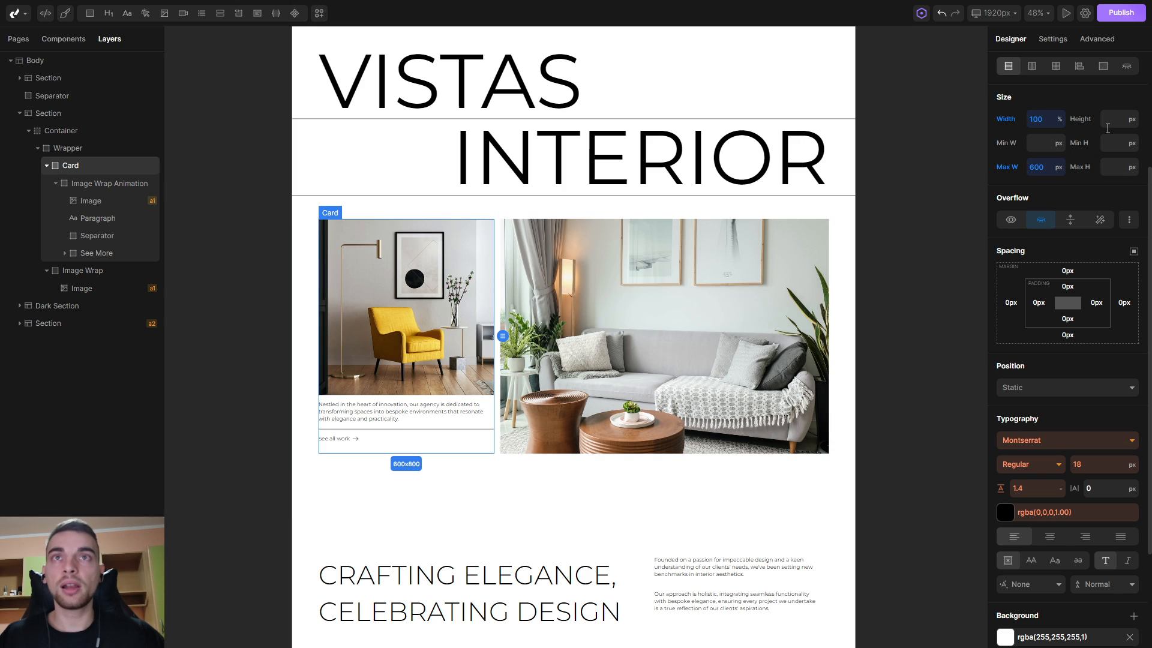
Apply a GSAP Animation to the Card and set its event to Scroll into View.
left_click(1057, 40)
left_click(1072, 112)
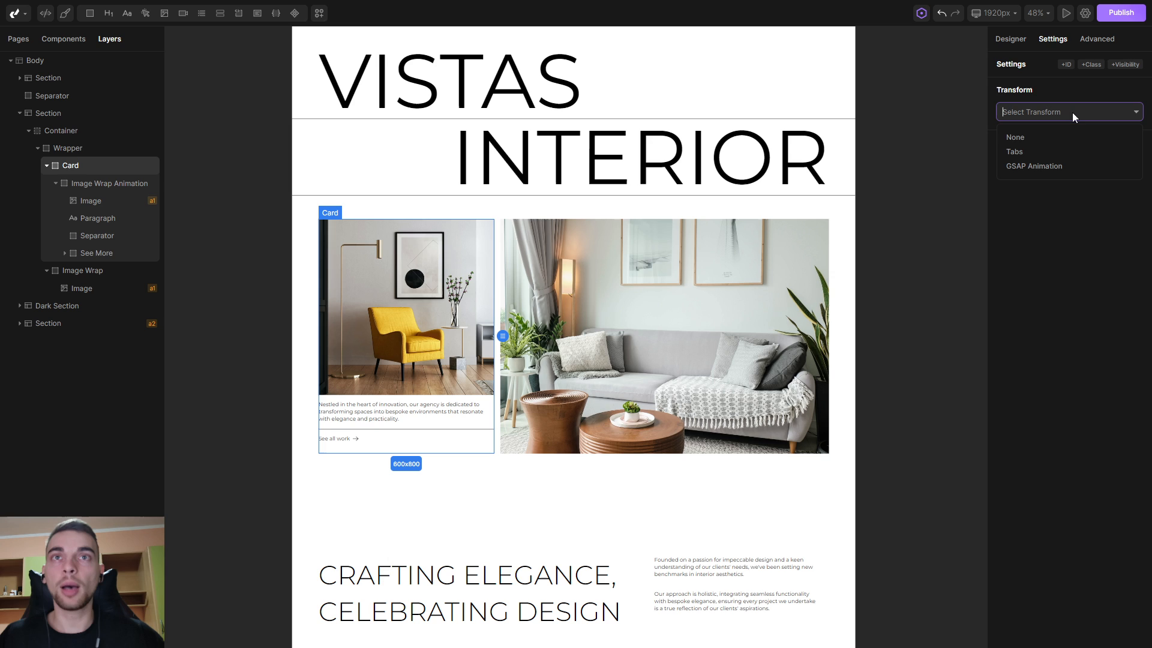
left_click(1093, 168)
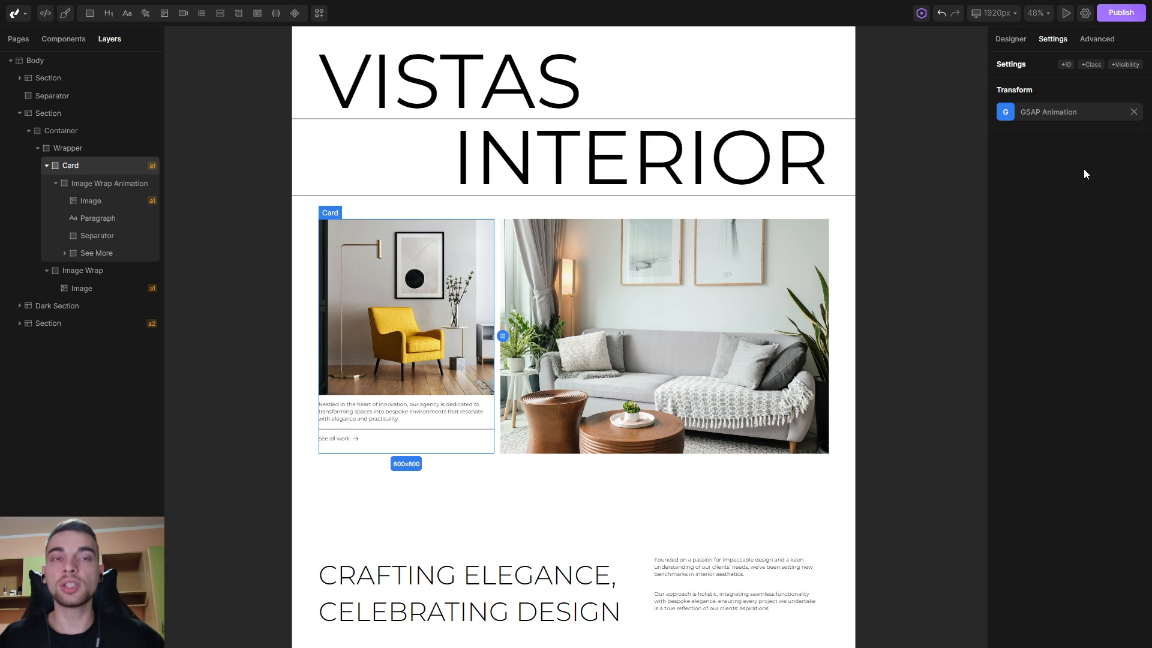
left_click(1006, 113)
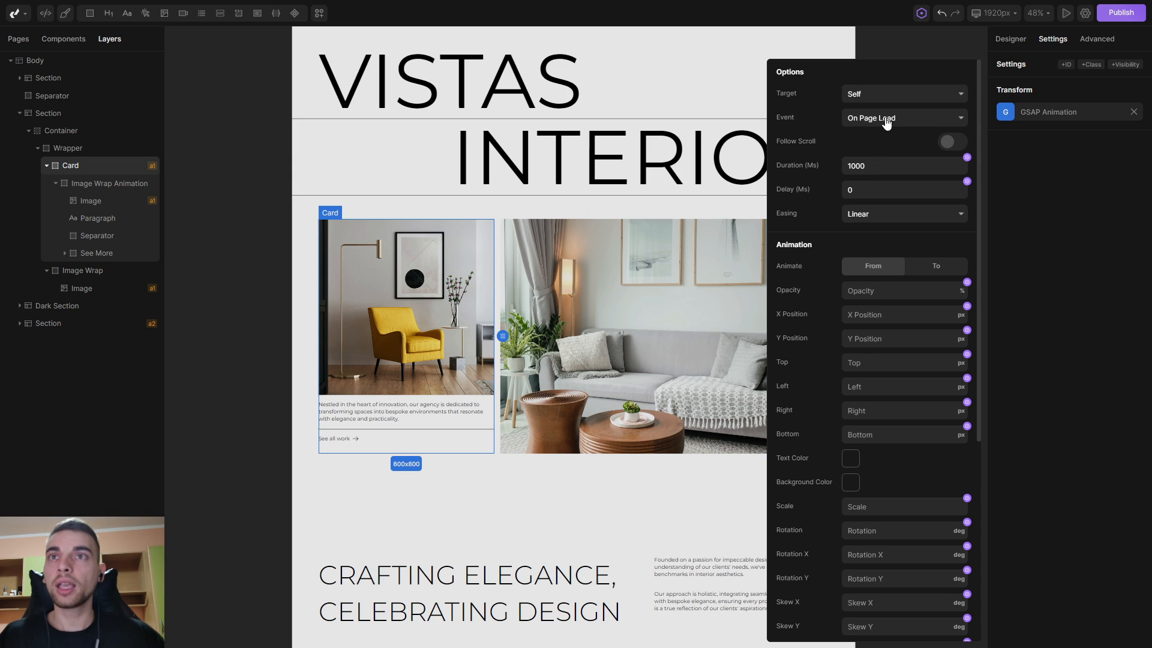
left_click(931, 118)
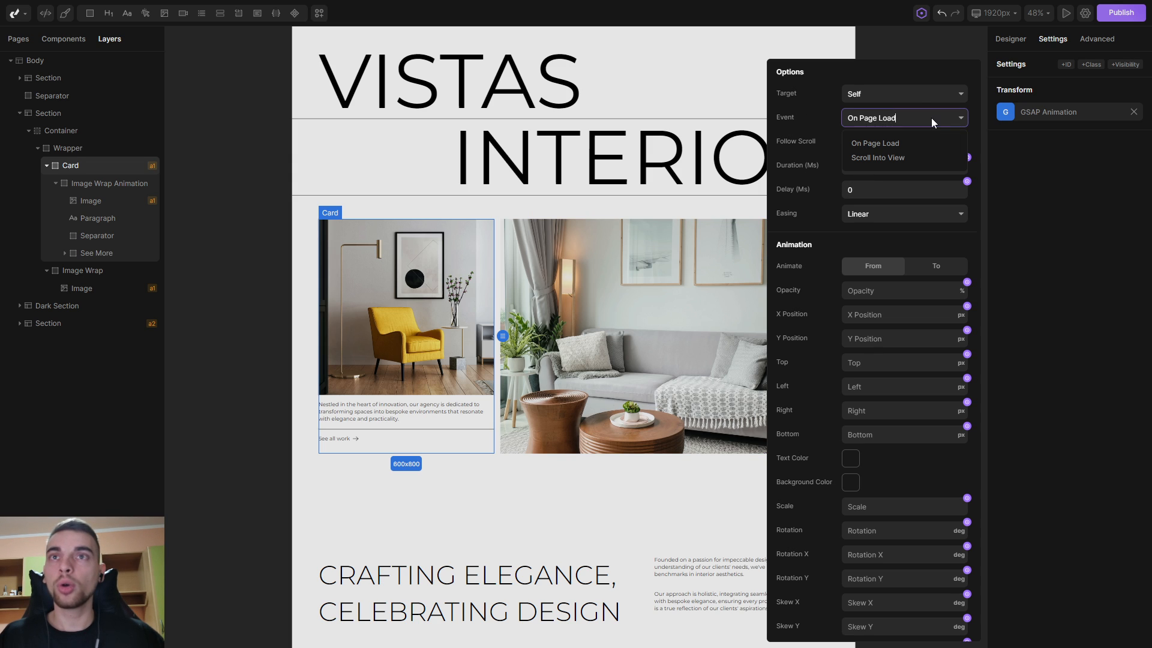
left_click(911, 161)
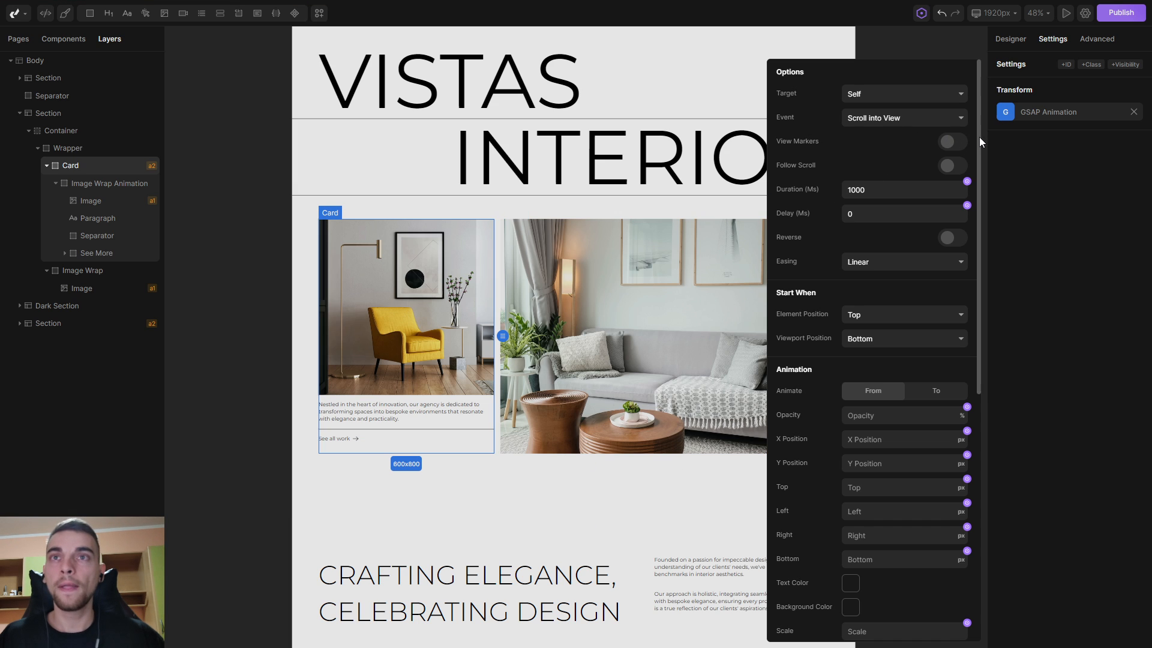
Set the easing of the Card's animation to Expo.easeInOut.
left_click_drag(979, 137, 978, 146)
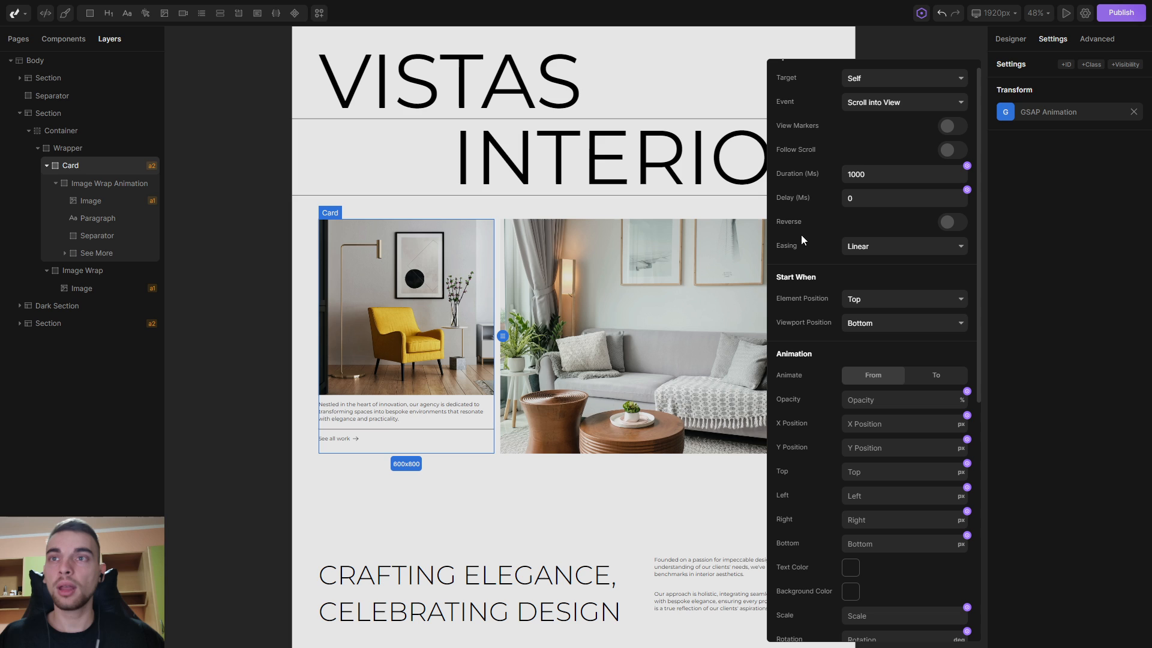
left_click(894, 249)
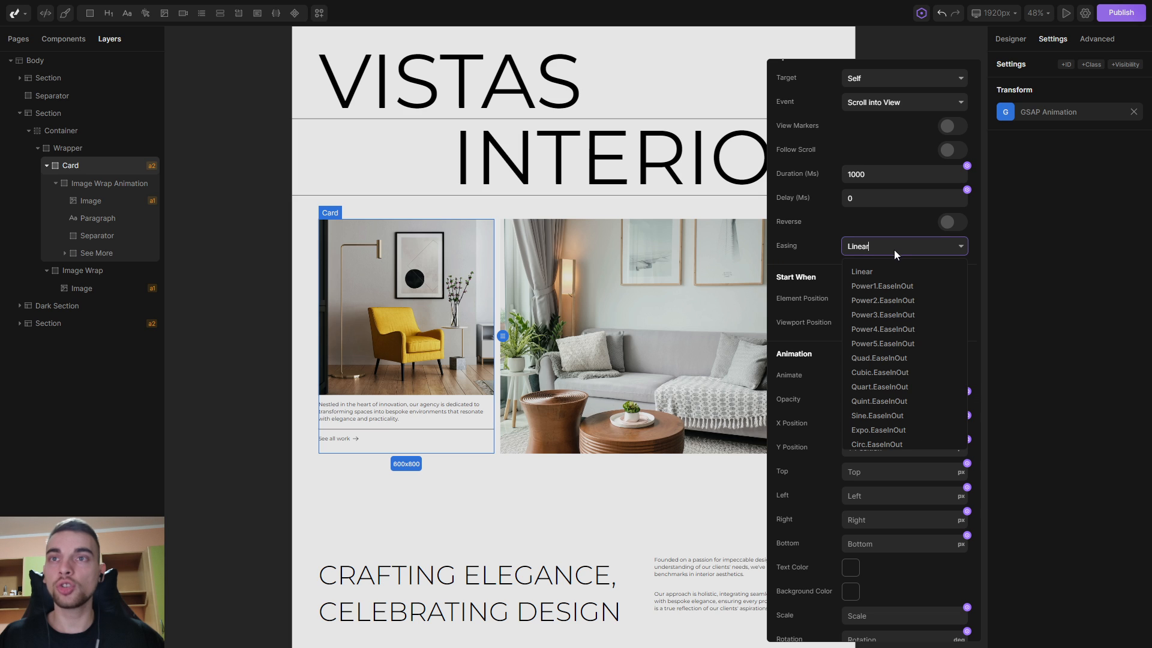
left_click(878, 430)
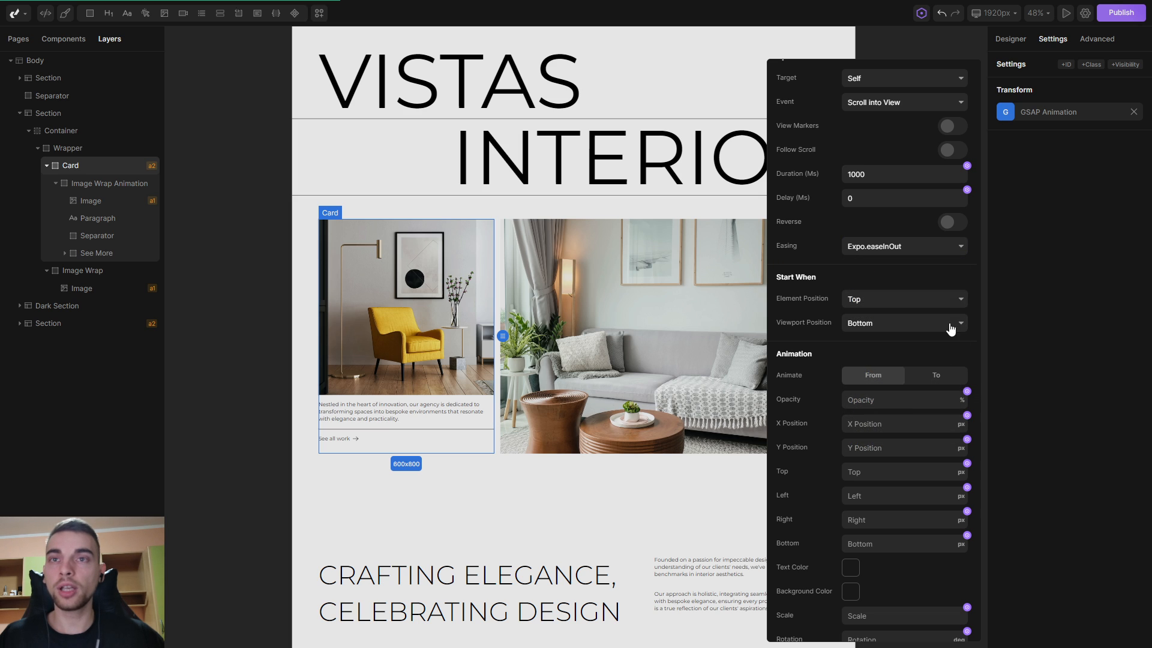
Animate the Card's height from 0 px to auto.
left_click_drag(978, 246, 985, 408)
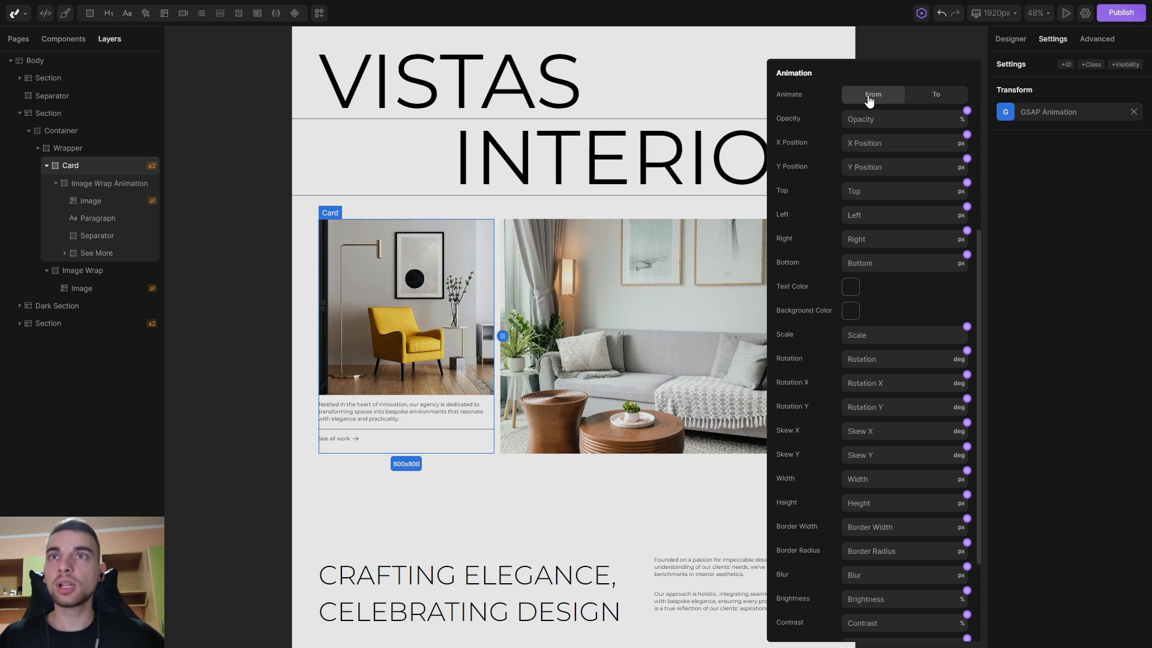
left_click(897, 507)
type("0")
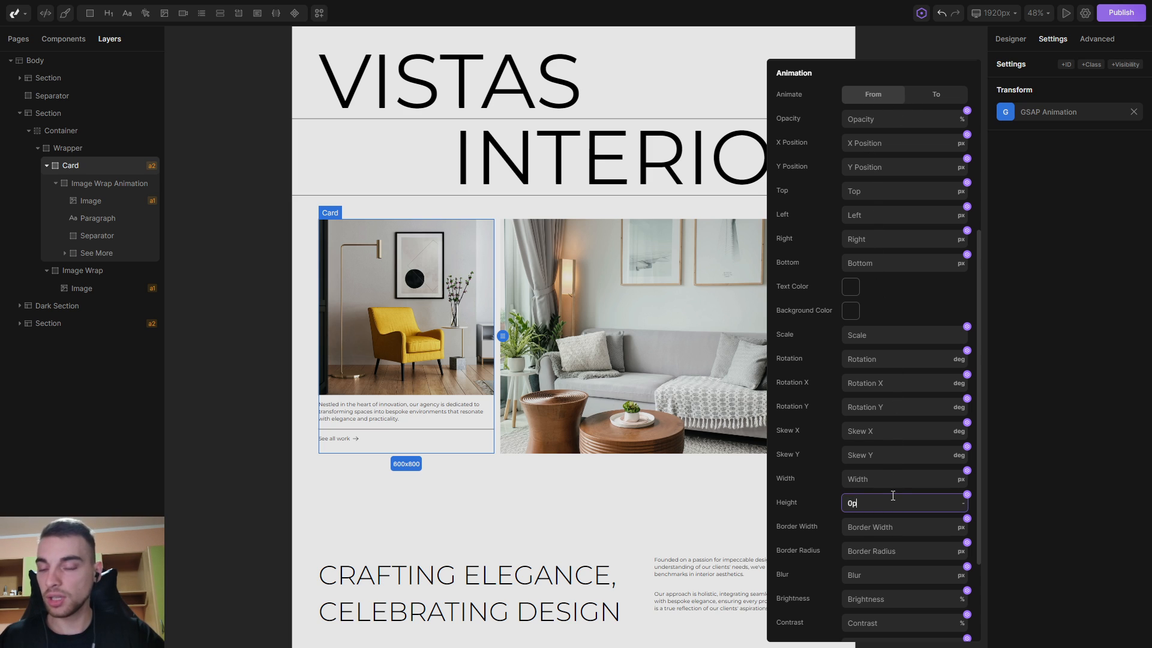
type("p")
key("Return")
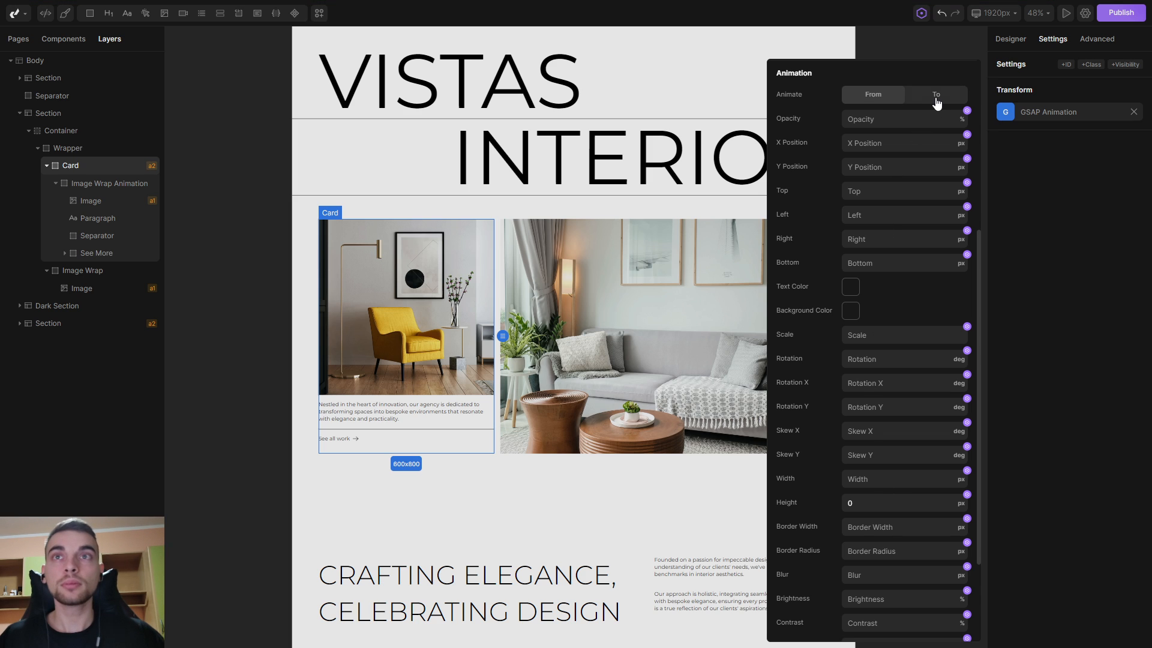
left_click(936, 96)
left_click(873, 505)
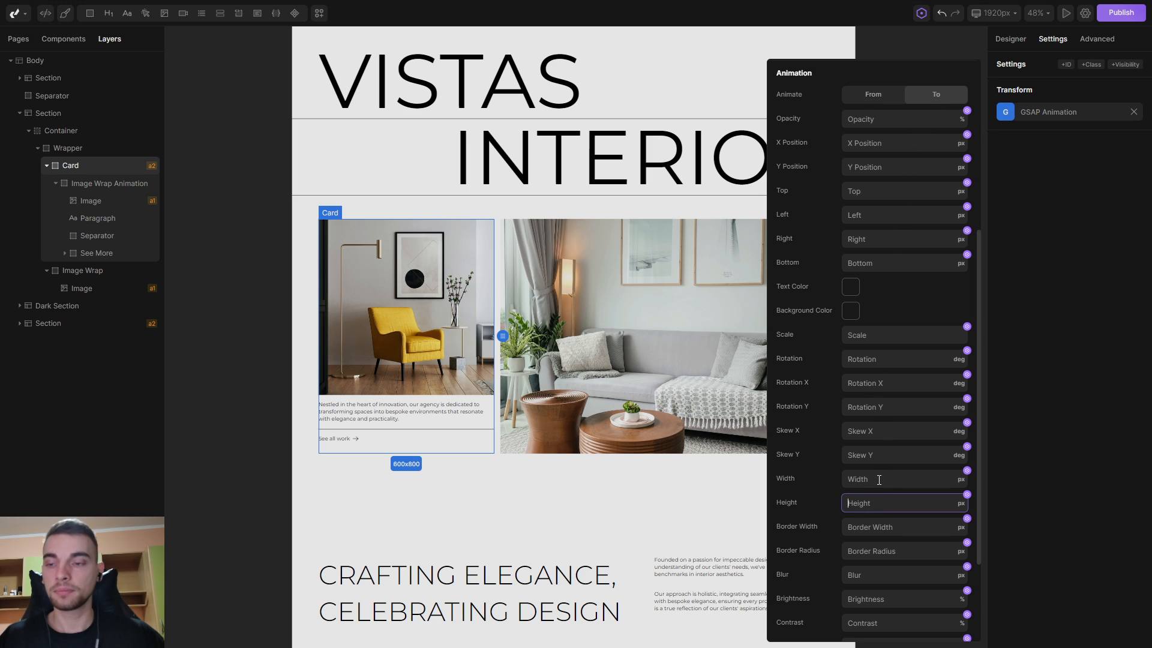
type("auto")
key("Return")
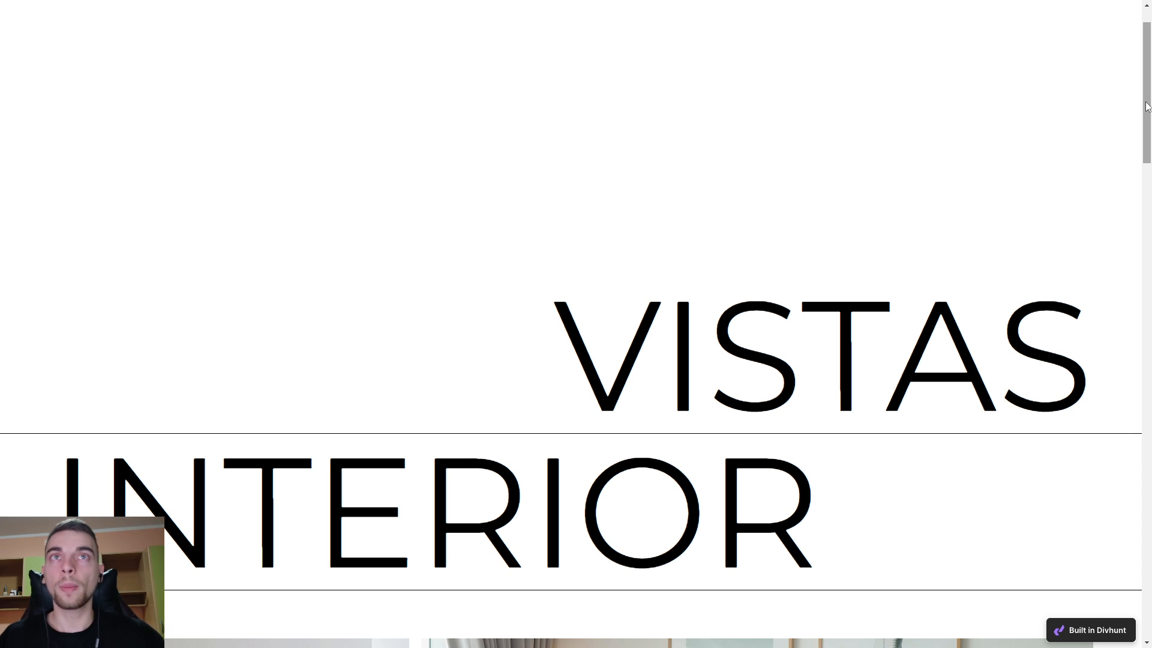
Reload the live page from its beginning and examine the Card's reveal while scrolling to the images.
left_click_drag(1146, 105, 1146, 84)
key("F5")
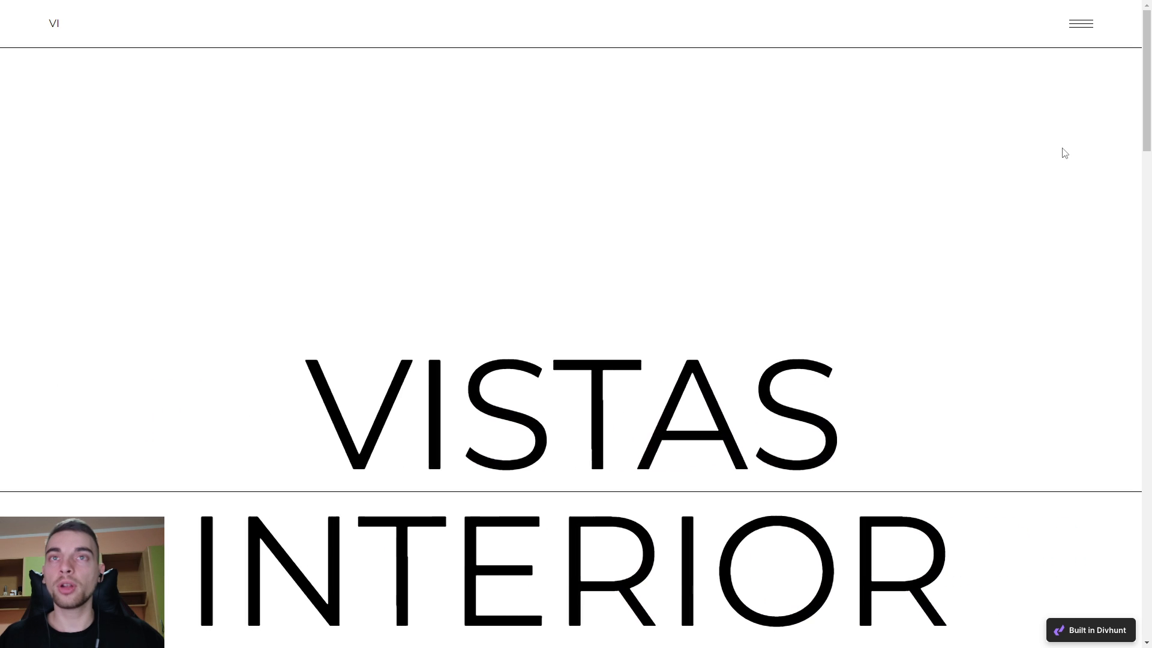
left_click_drag(1147, 49, 1146, 196)
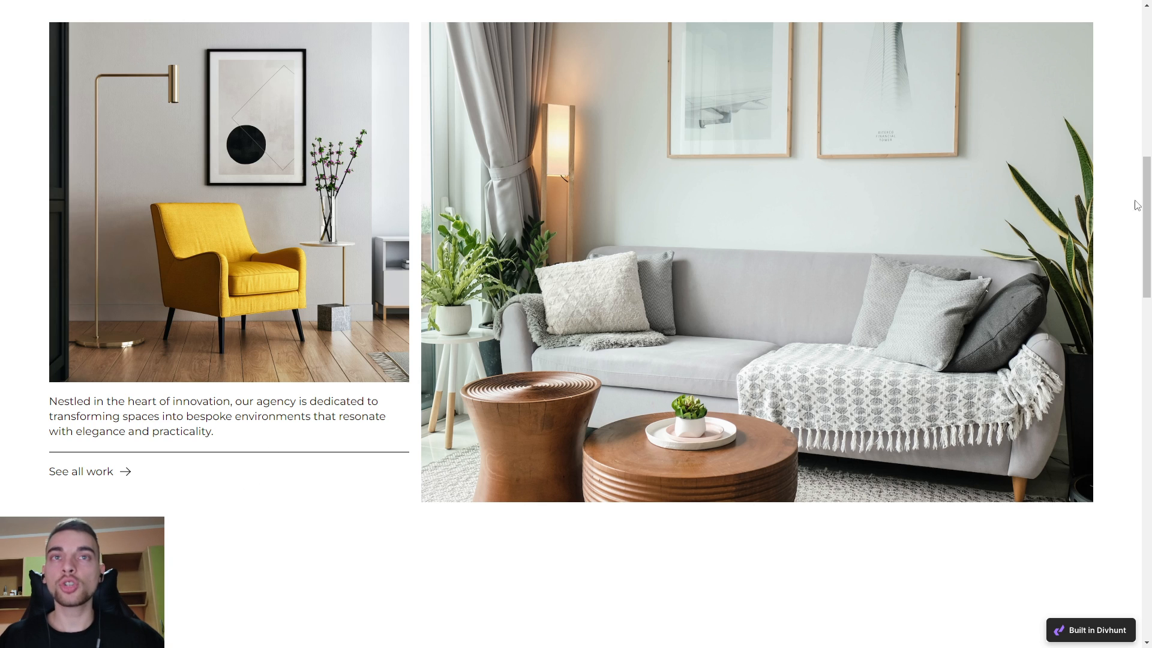
Reload the live page and examine at which scroll position the Card begins its reveal below the headings.
left_click_drag(1146, 207, 1143, 56)
key("F5")
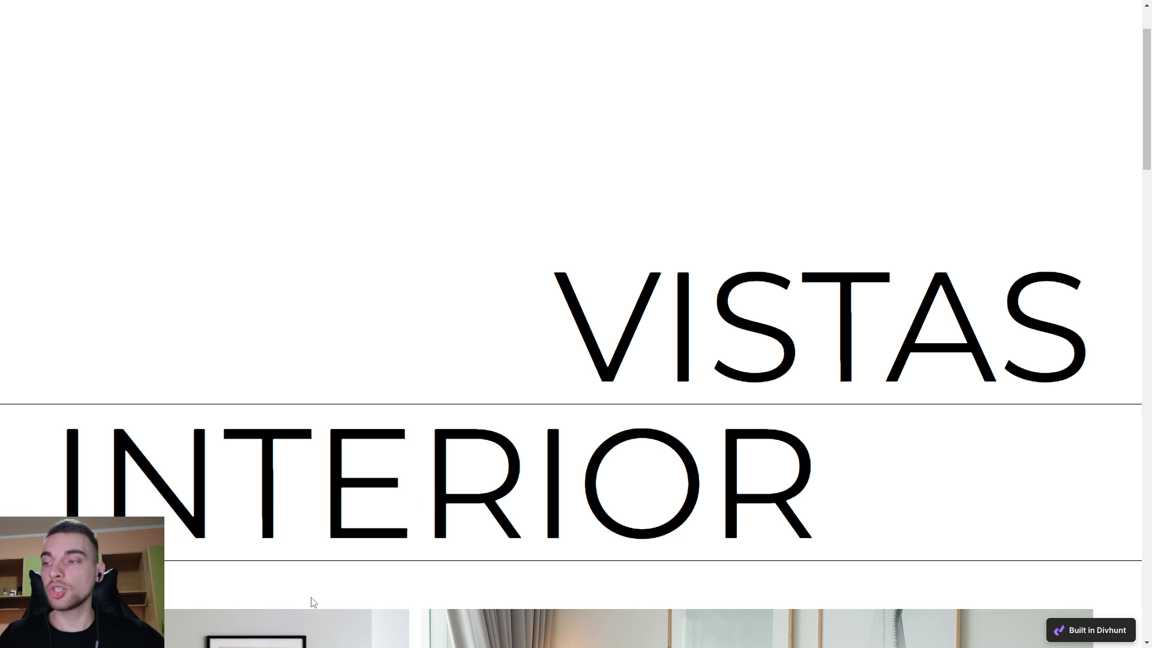
left_click_drag(1147, 130, 1146, 123)
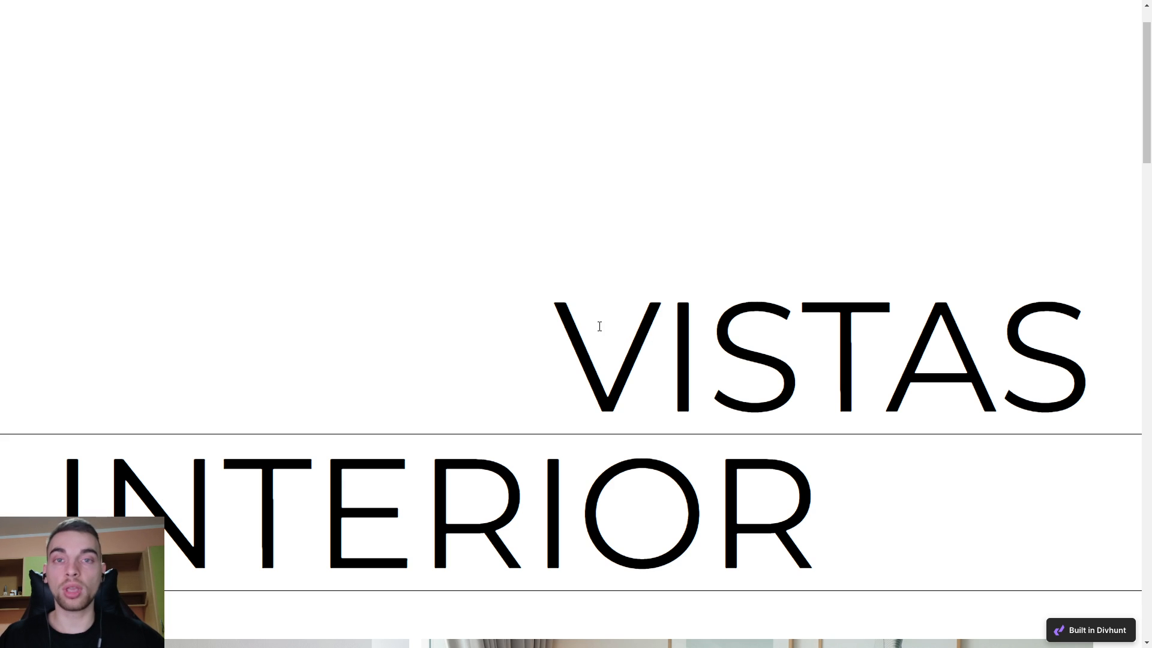
In the editor, try Center and Bottom as the element position starting the Card's animation, and return it to Top.
key("ctrl+Tab")
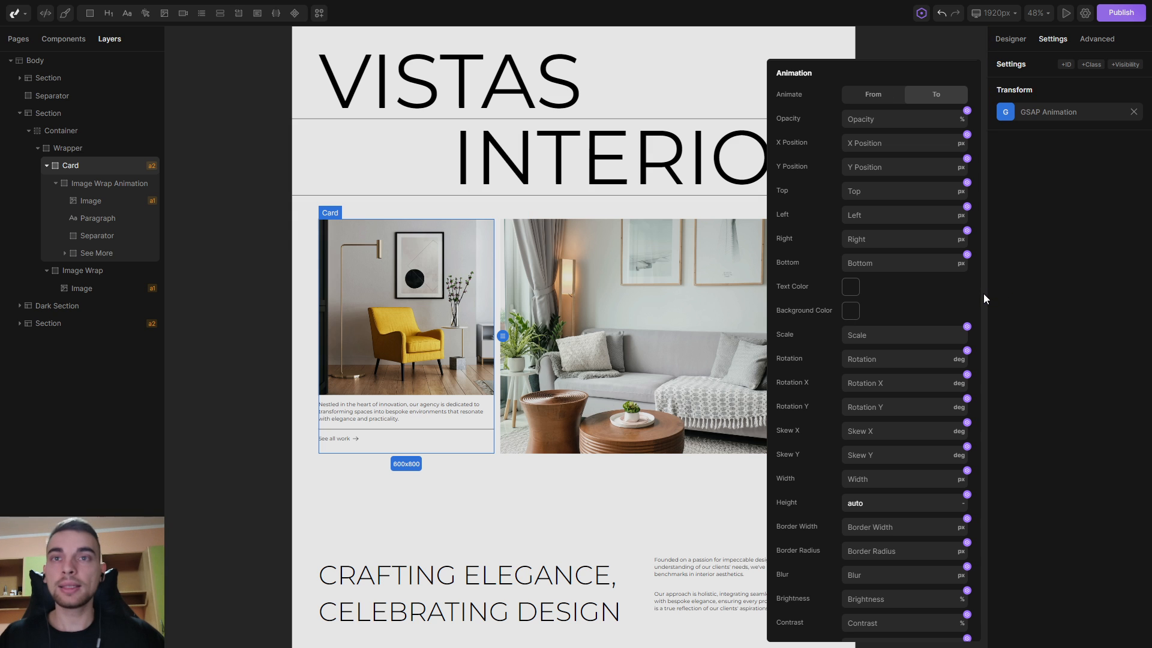
left_click_drag(977, 291, 991, 113)
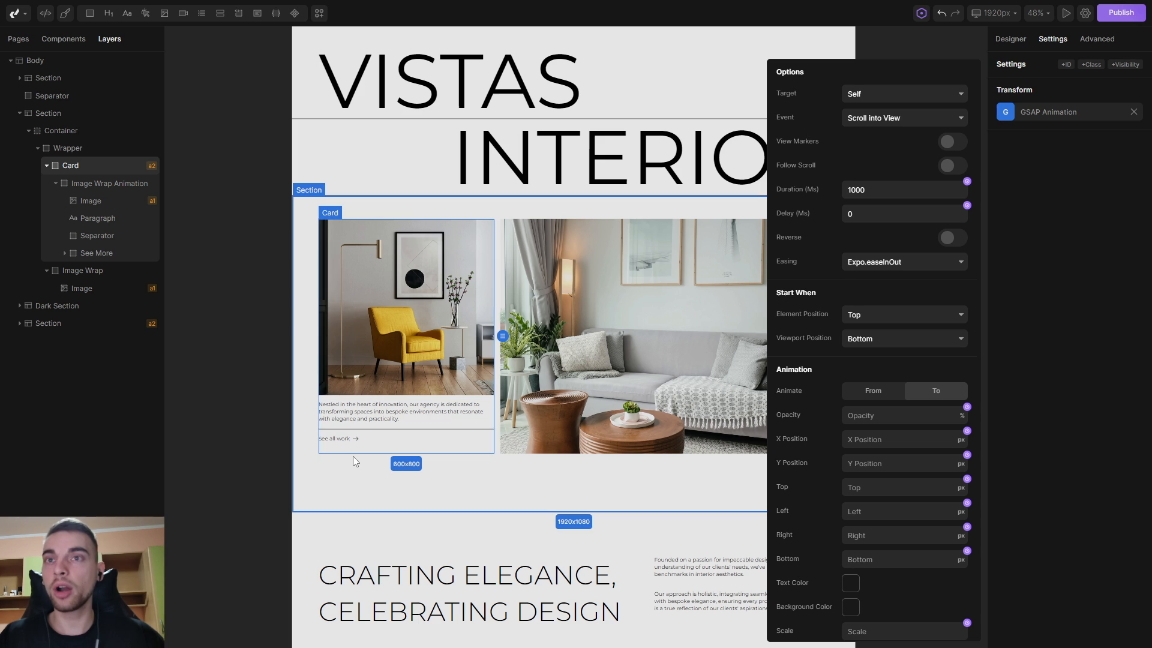
left_click(931, 313)
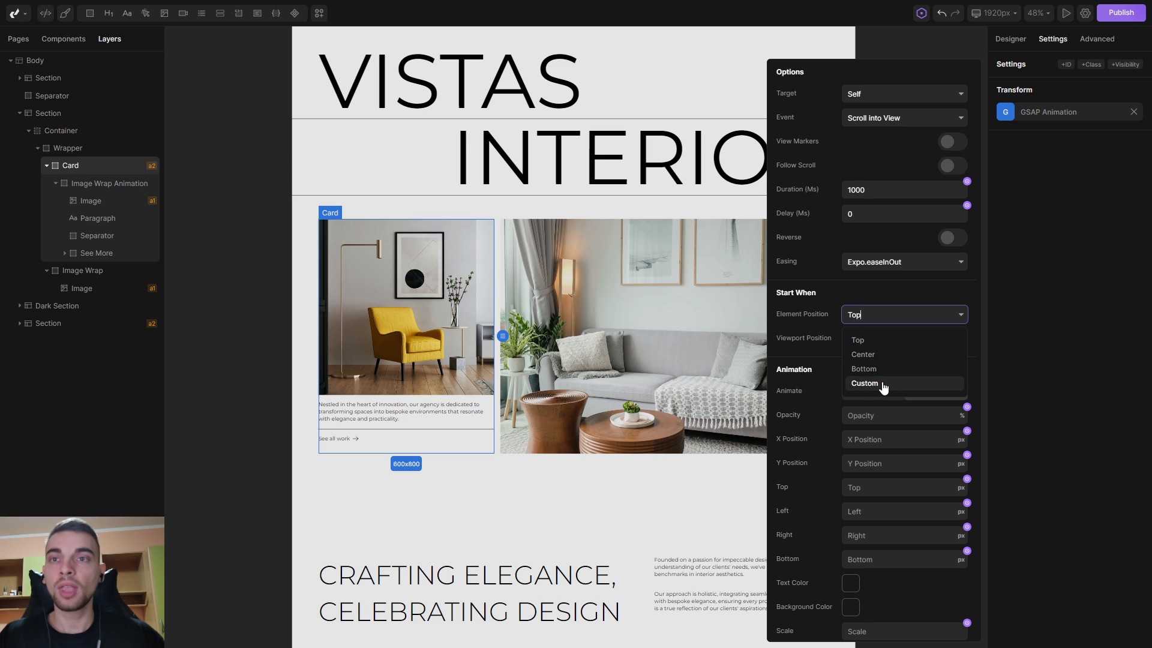
left_click(864, 355)
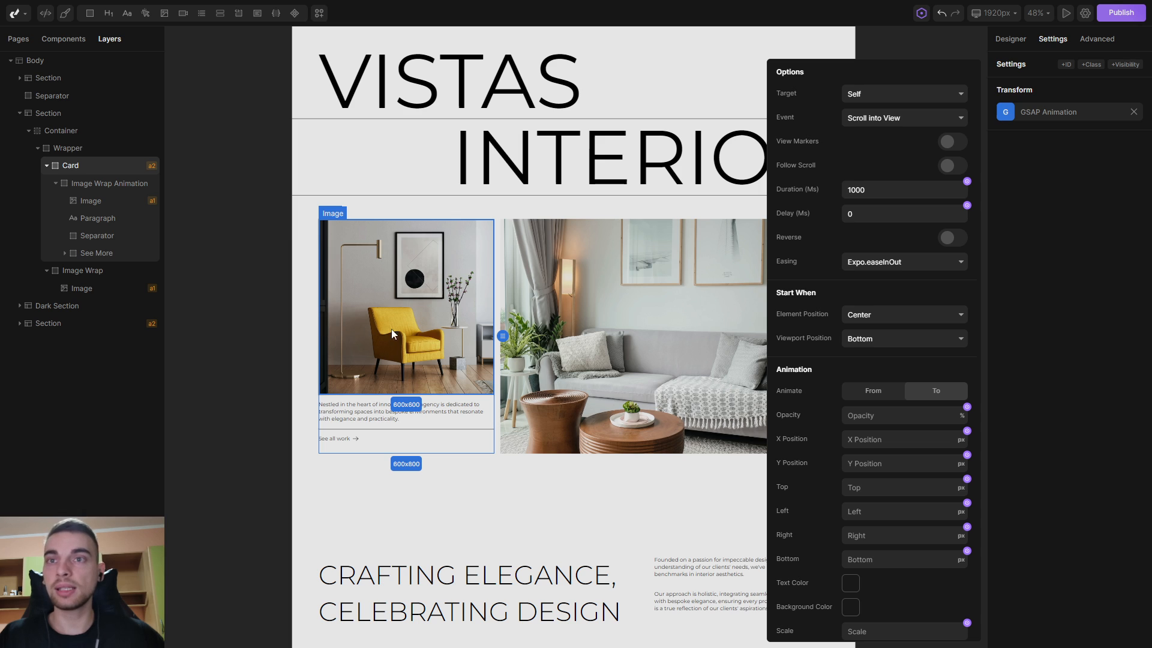
left_click(888, 315)
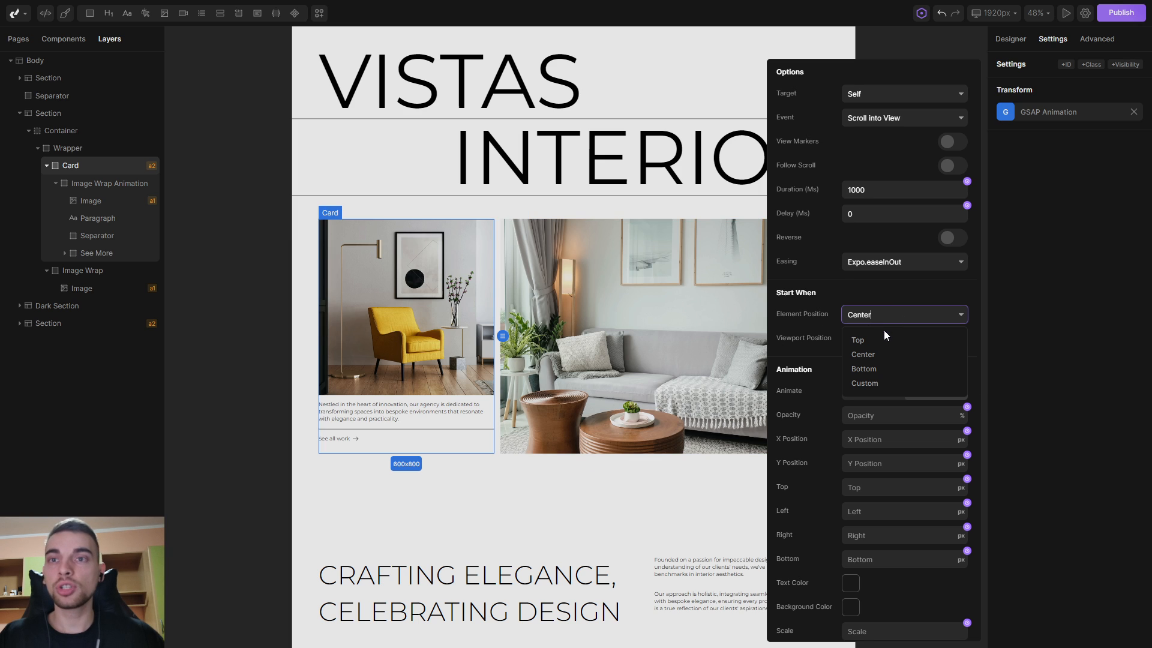
left_click(864, 368)
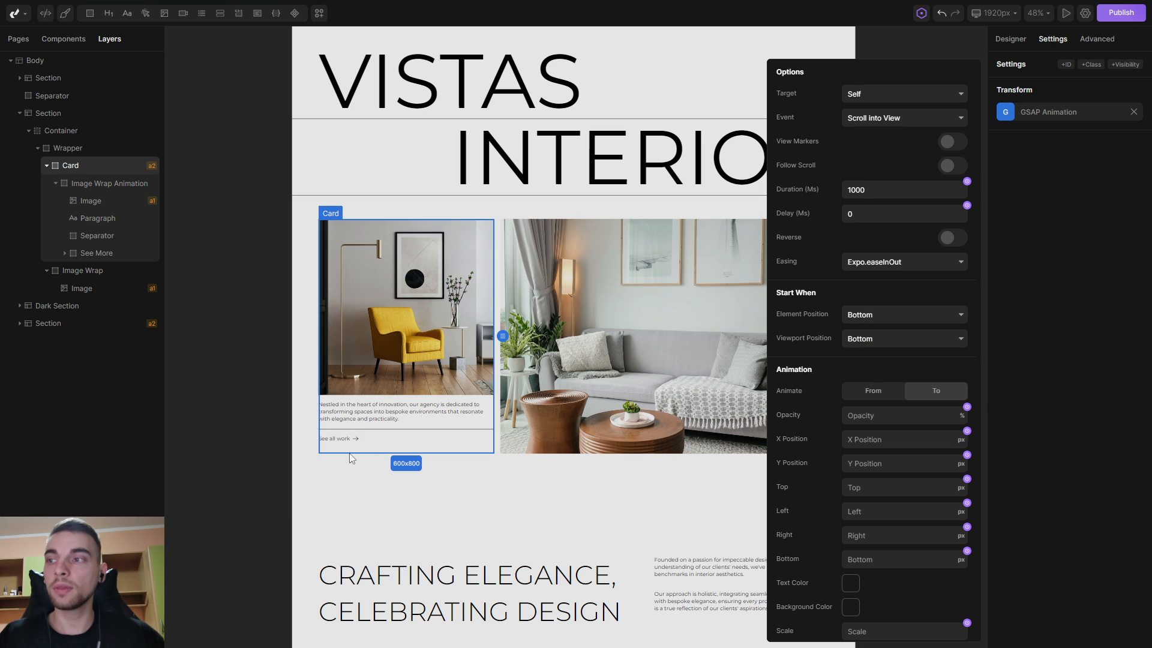
left_click(889, 324)
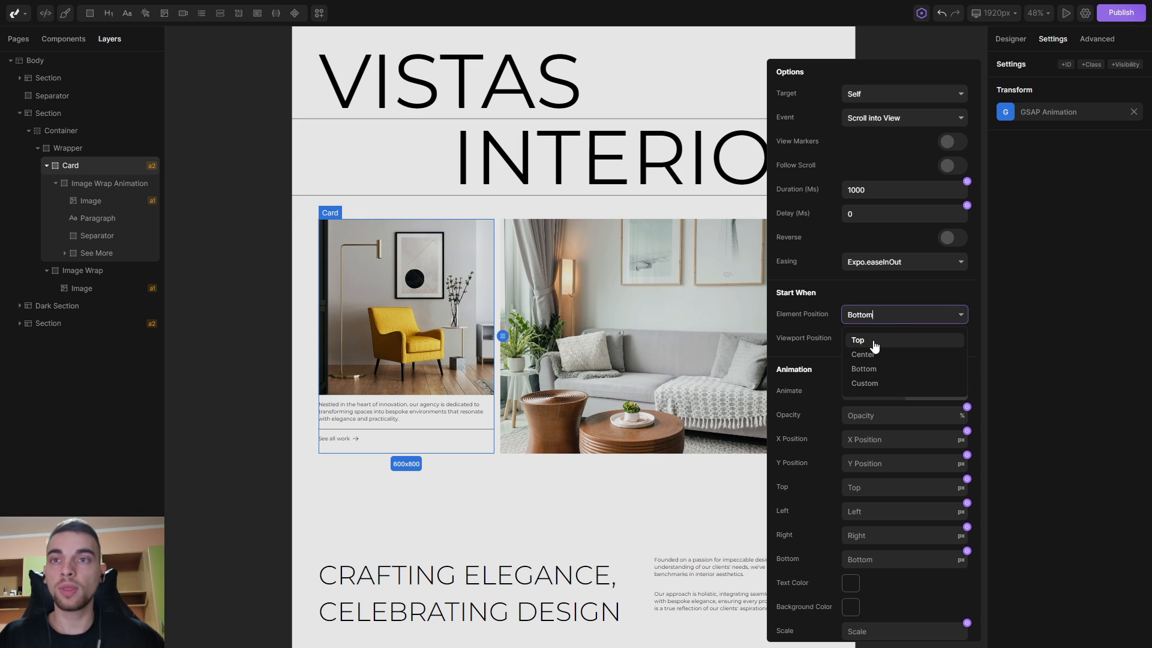
left_click(864, 341)
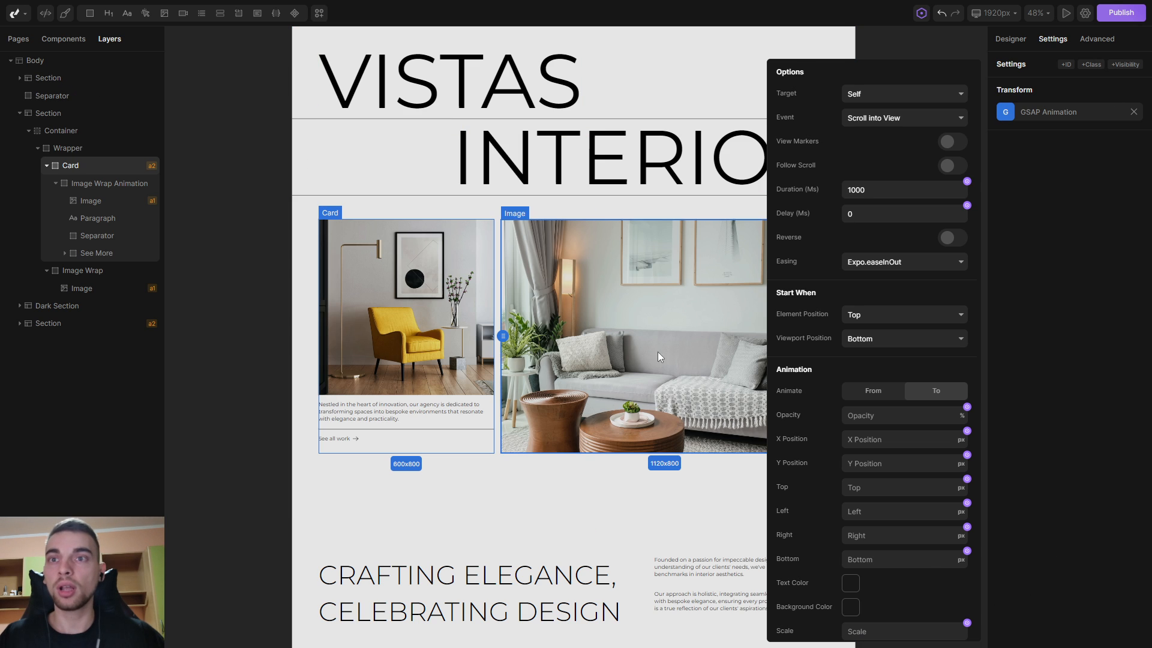
Set the Card animation's starting viewport position to Center and turn on View Markers.
left_click(890, 339)
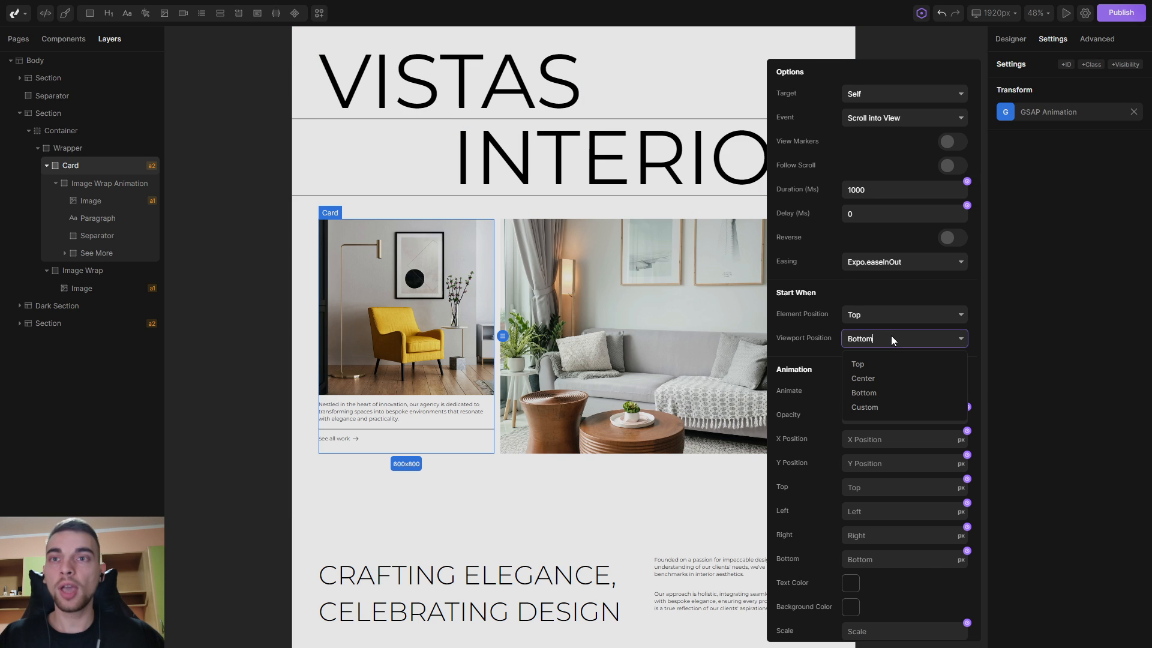
left_click(889, 381)
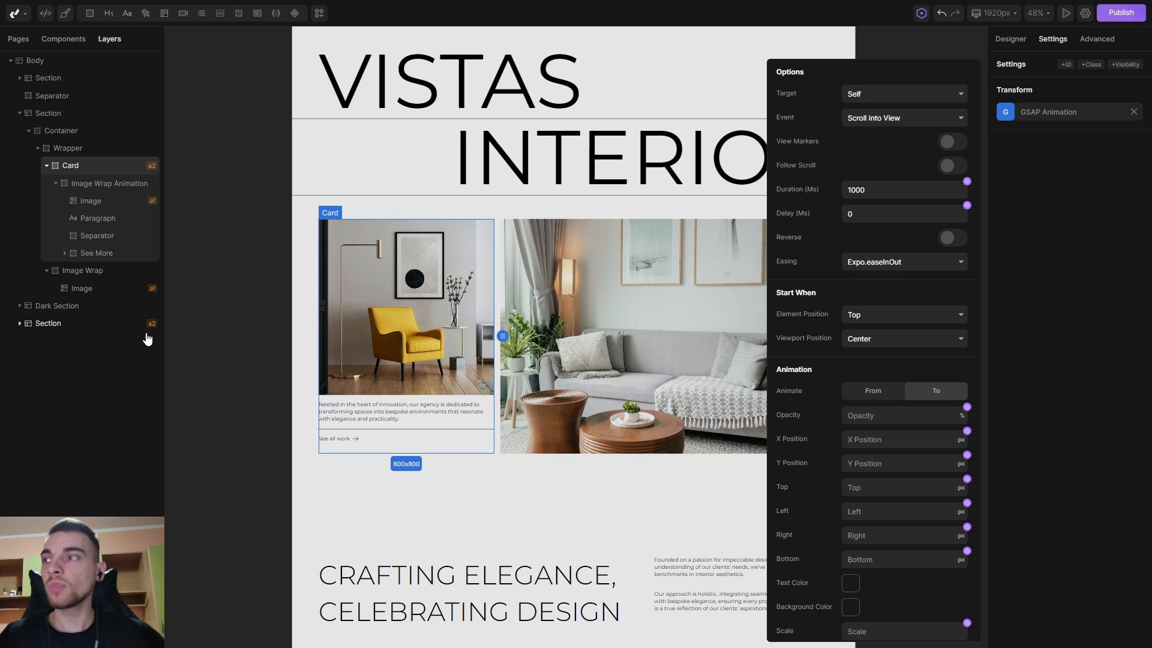
left_click(897, 340)
left_click(871, 367)
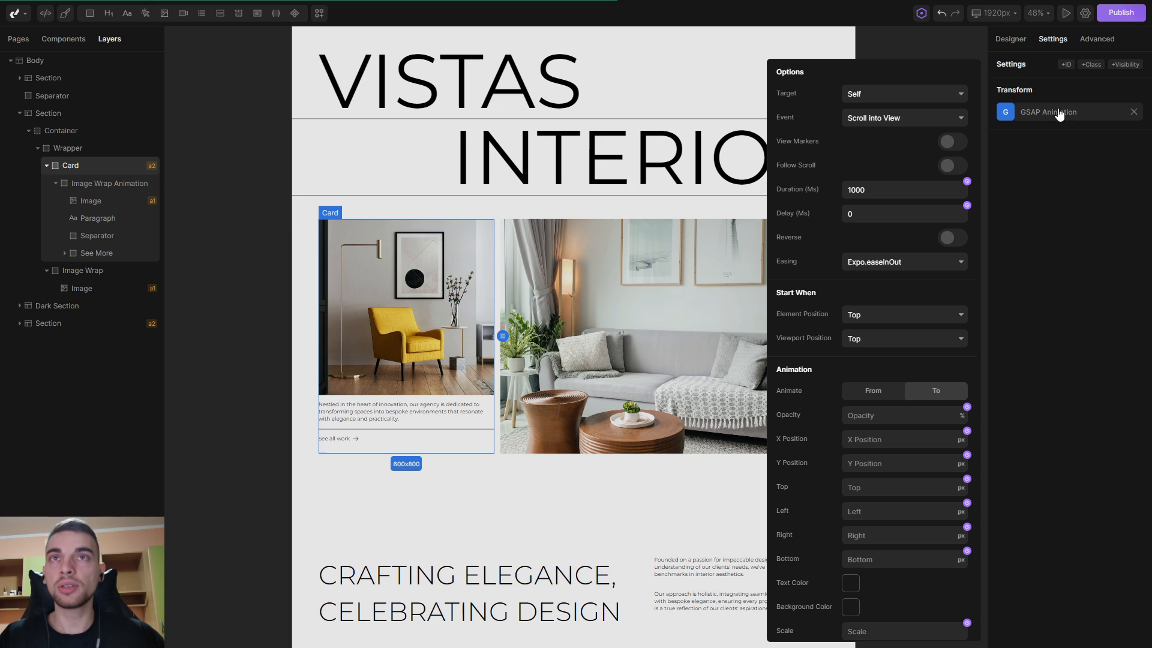
left_click(875, 339)
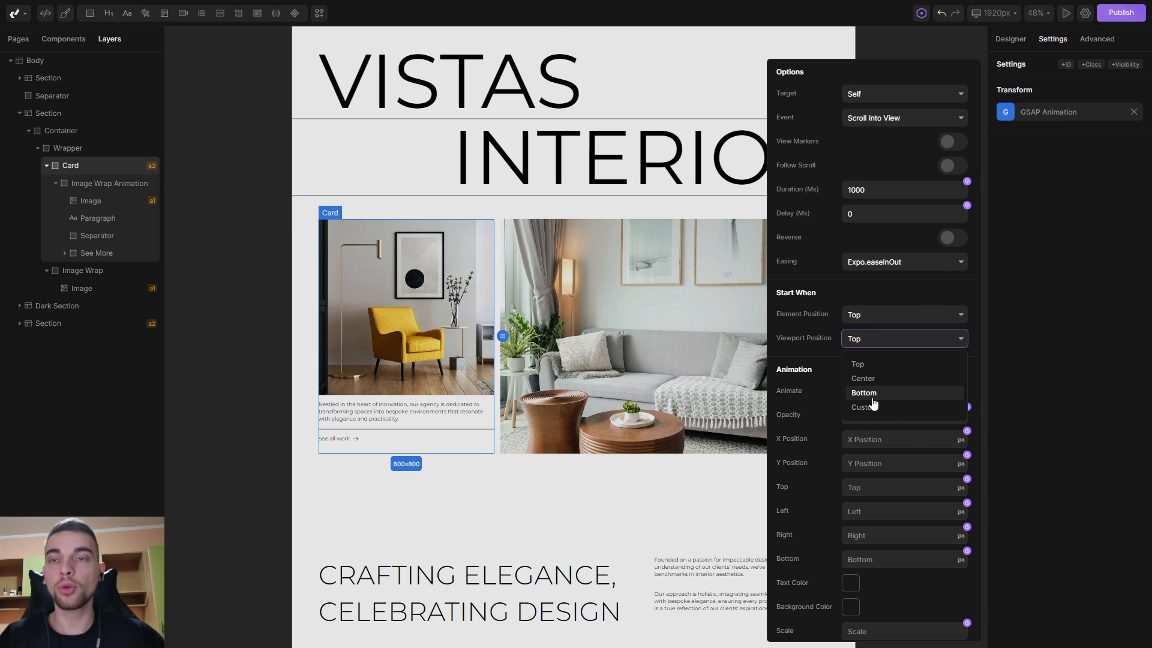
left_click(864, 379)
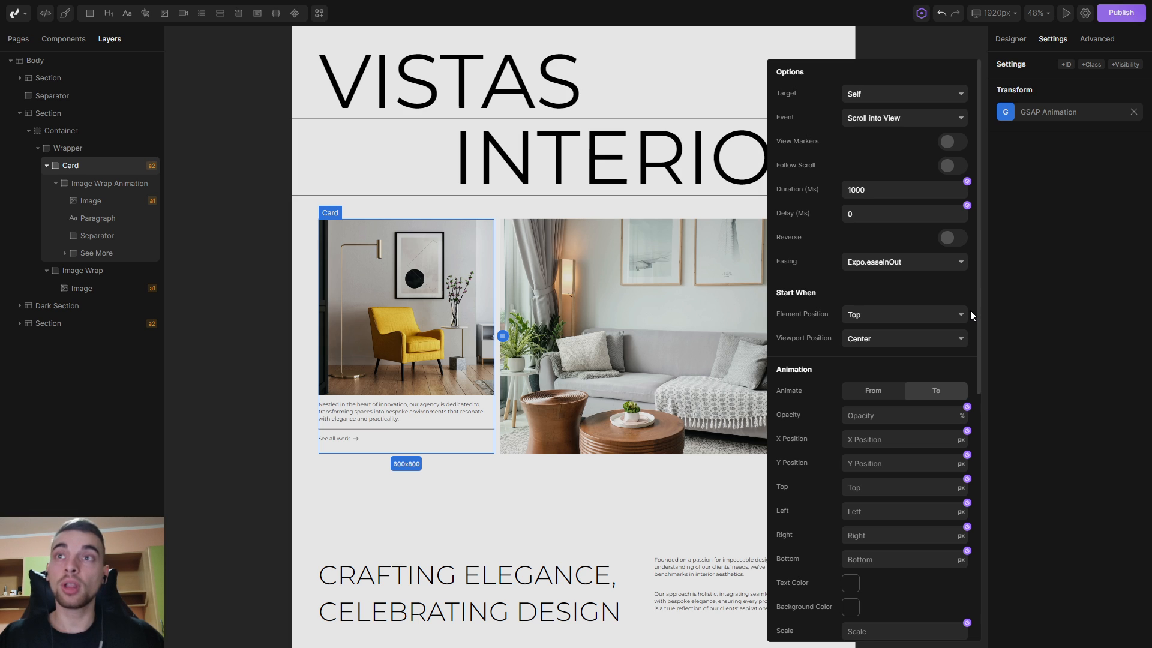
left_click(951, 143)
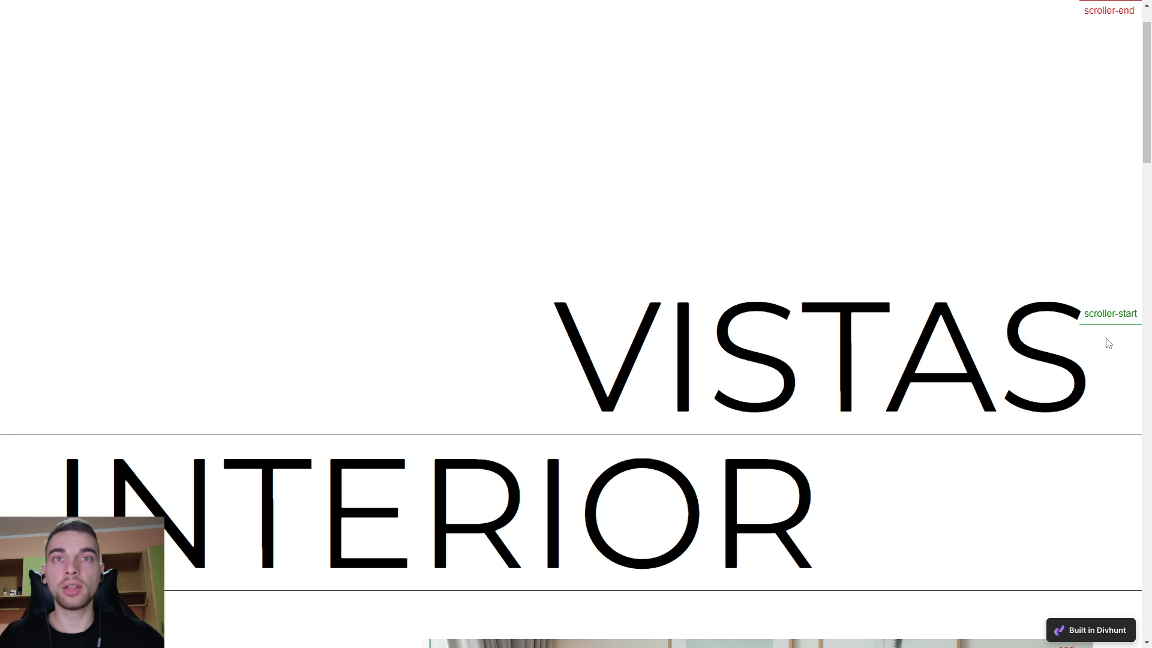
Examine on the live page how the Card's start marker meets the scroller-start line while scrolling past the images.
left_click_drag(1148, 135, 1144, 198)
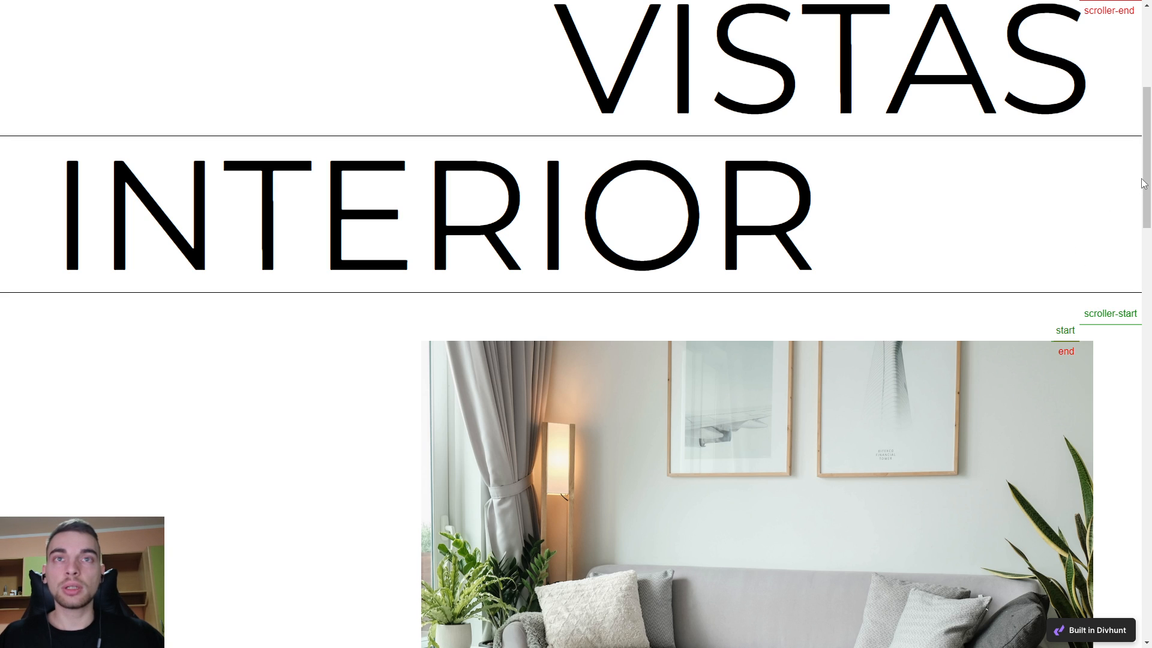
left_click_drag(1146, 179, 1147, 183)
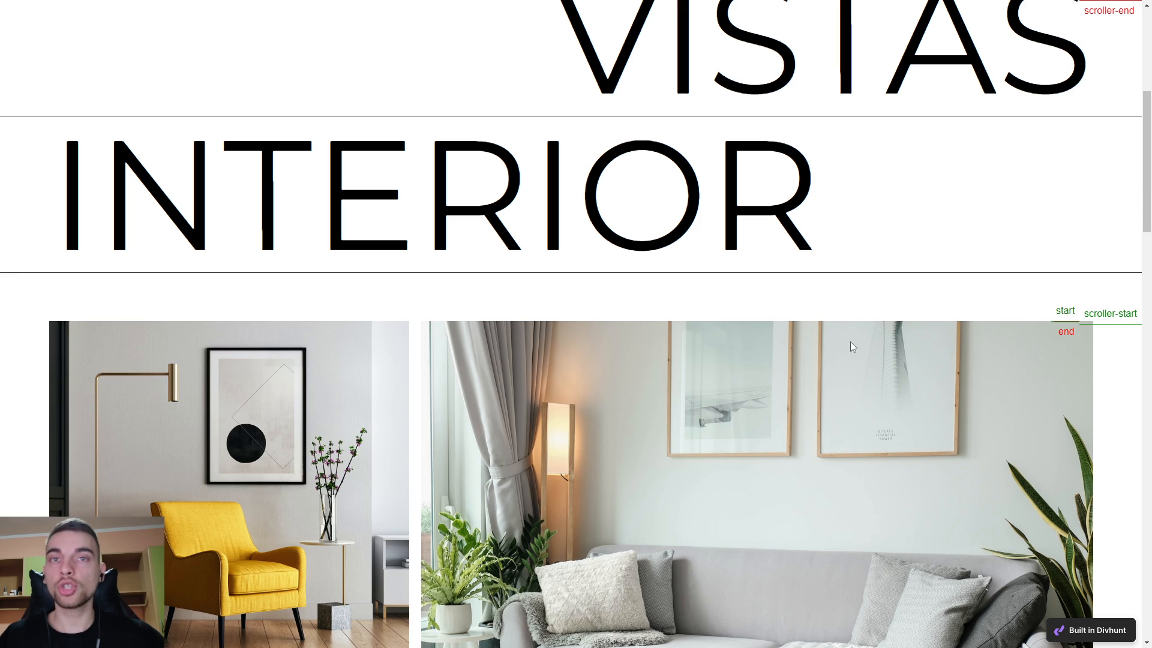
scroll(1139, 216, "up", 1)
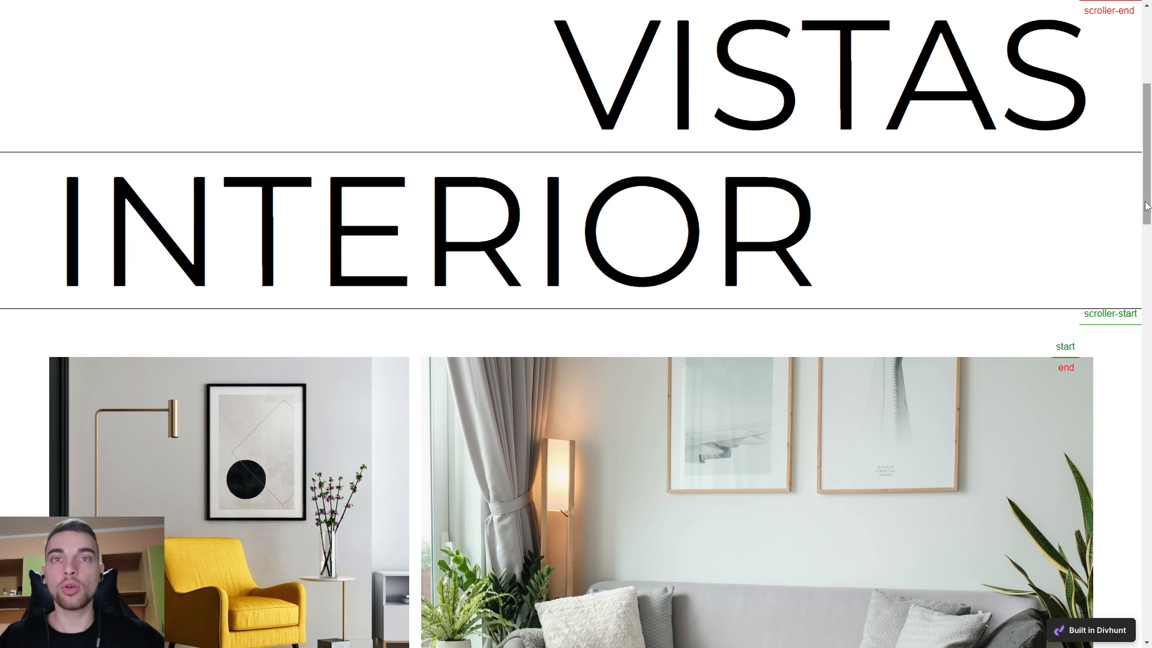
scroll(1143, 204, "down", 1)
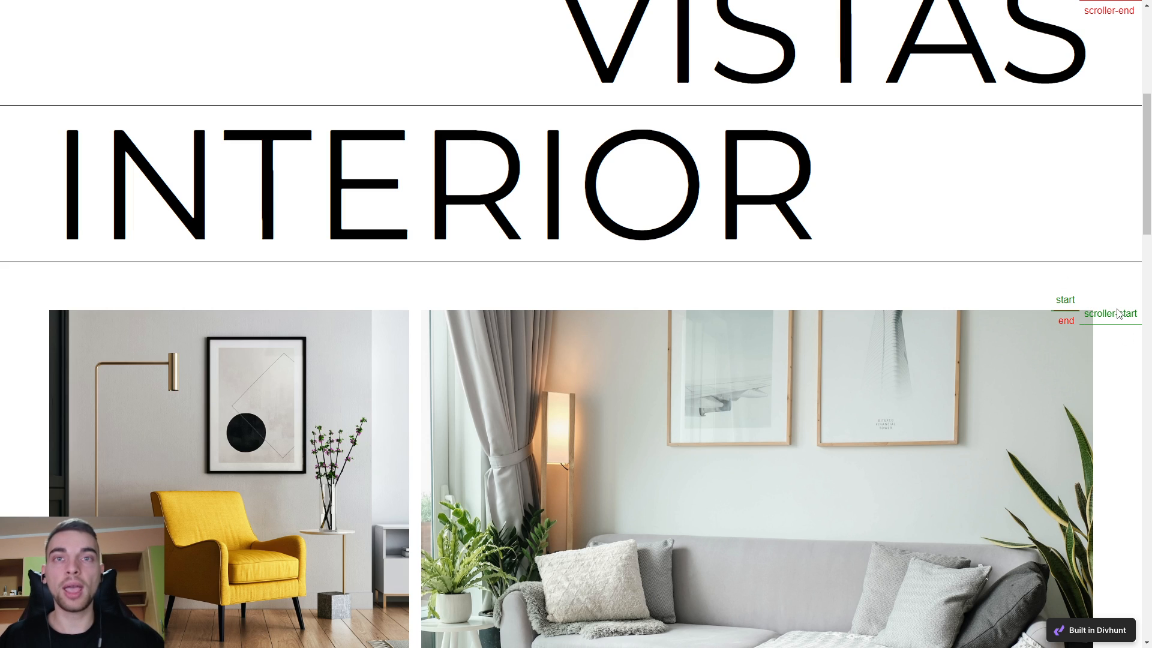
mouse_move(1146, 227)
left_mouse_down()
mouse_move(1145, 163)
mouse_move(1135, 244)
left_mouse_up()
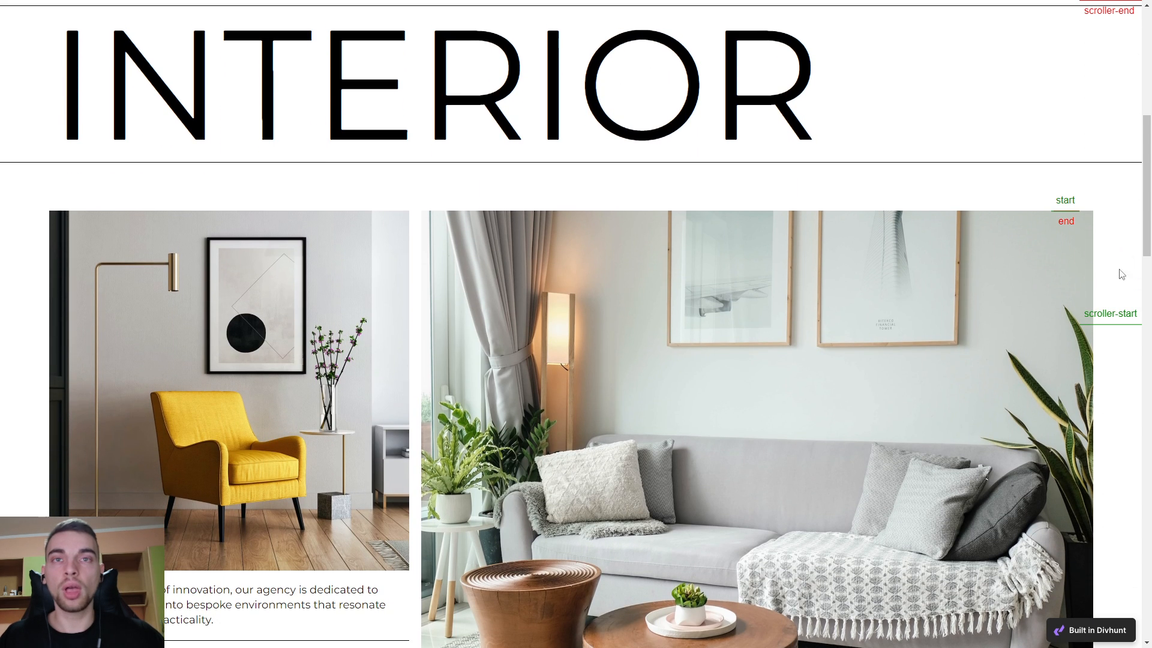
left_click_drag(1140, 198, 1145, 174)
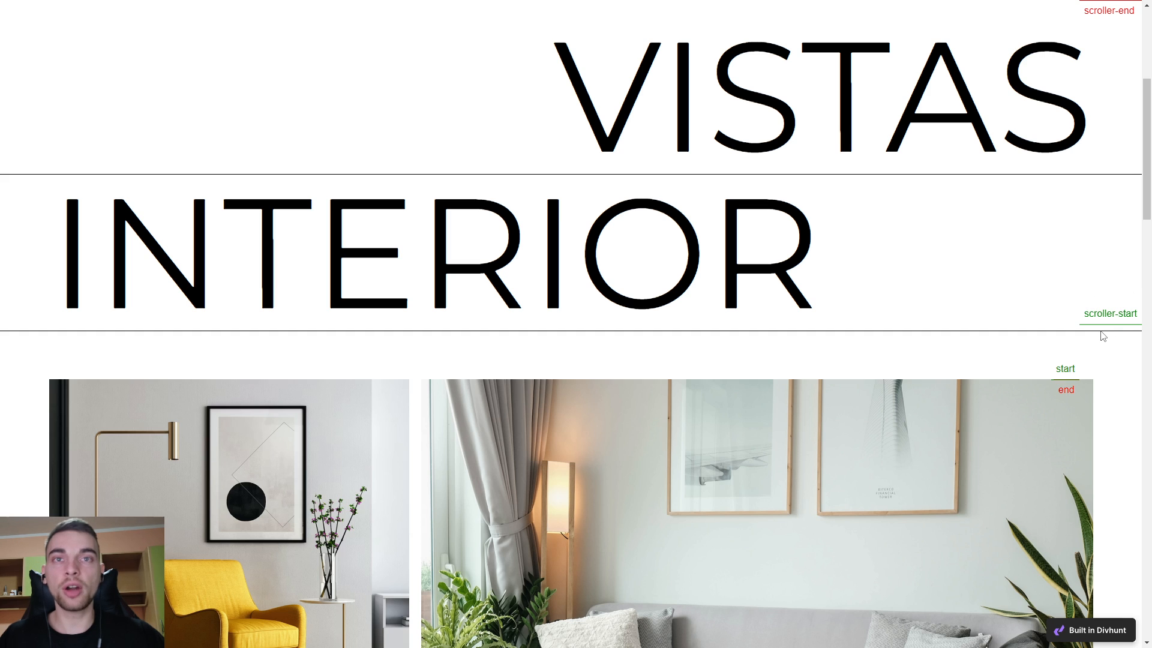
Compare the animation's Top and Center start settings with the marker lines around the Card on the live page.
key("ctrl+Tab")
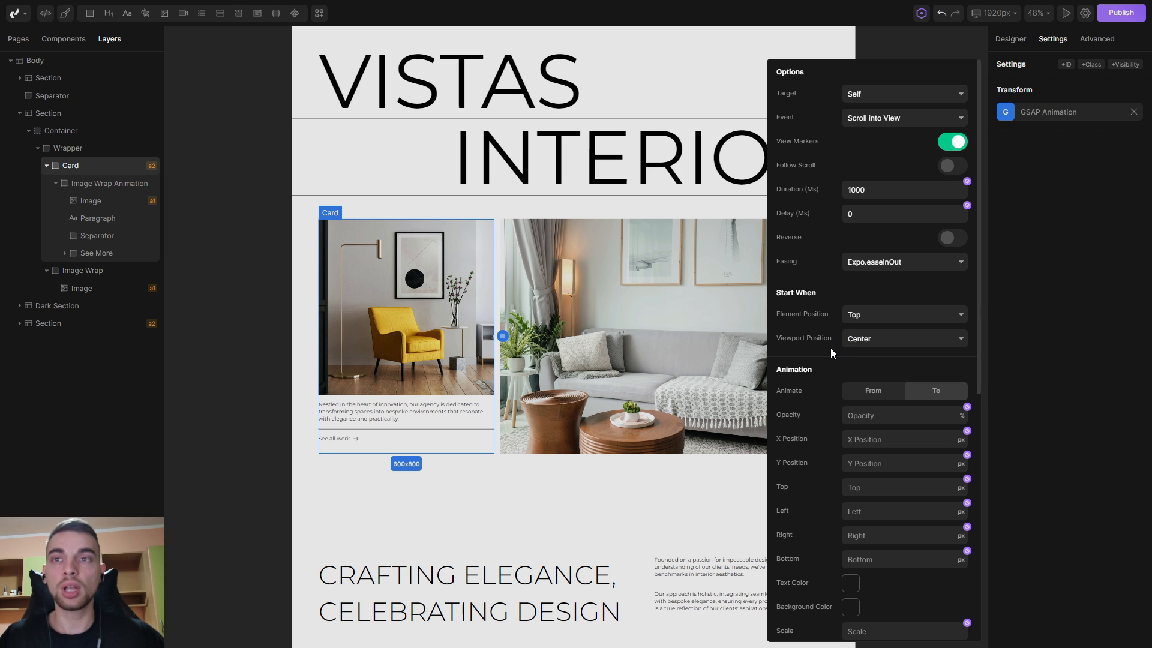
key("ctrl+Tab")
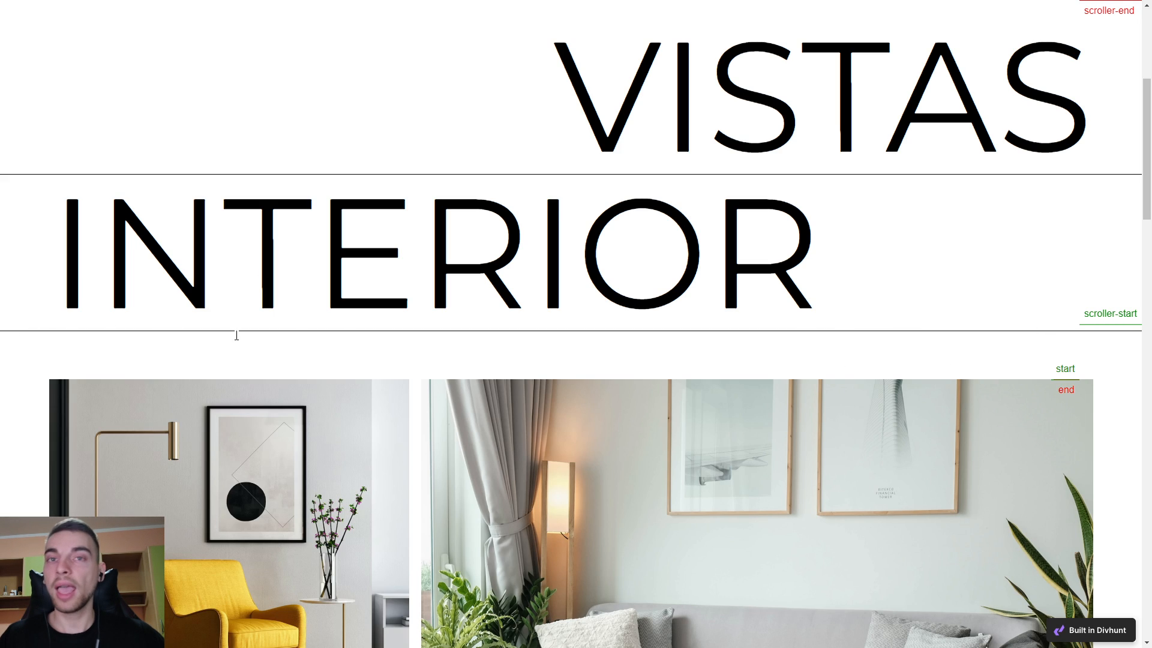
left_click_drag(1147, 208, 1150, 240)
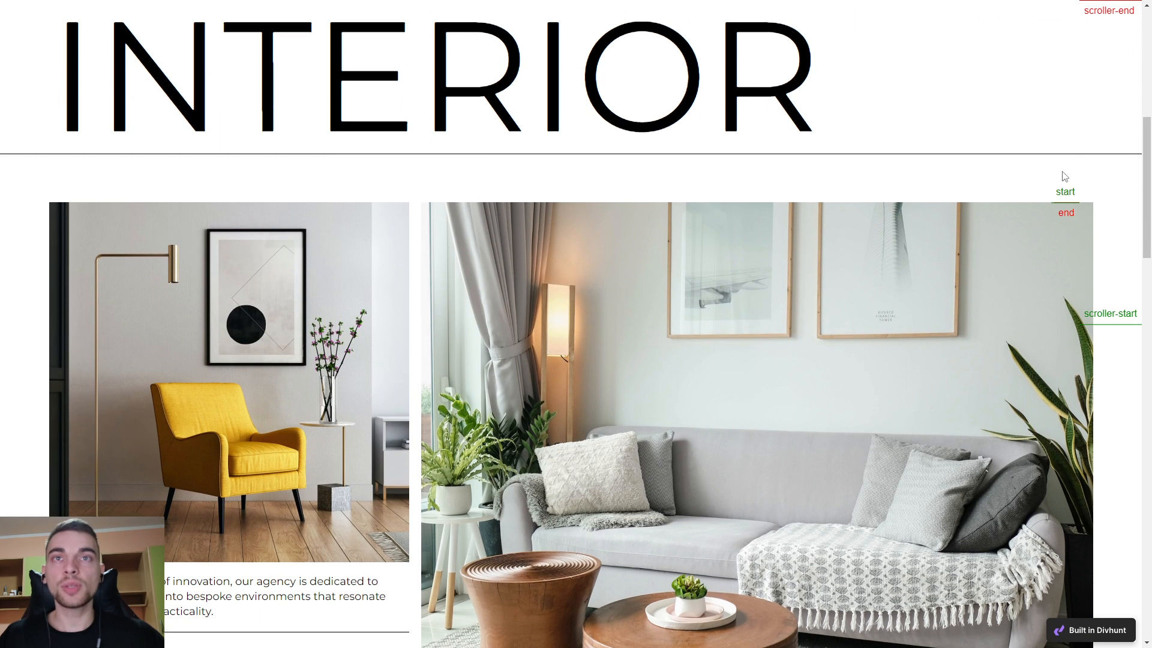
key("ctrl+Tab")
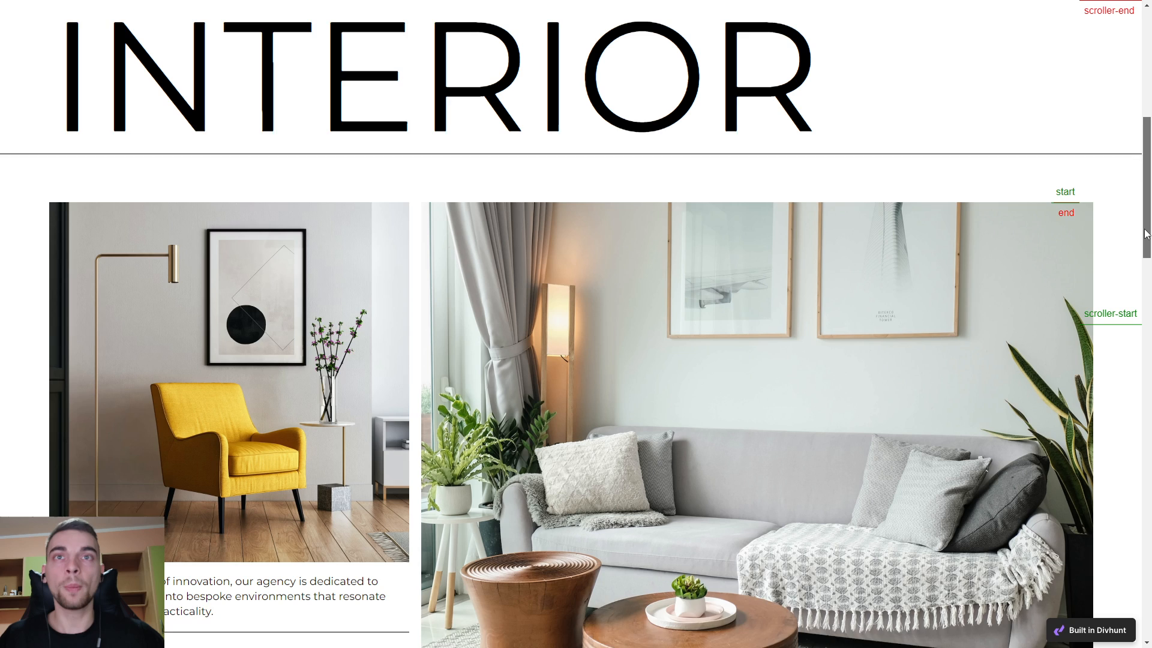
left_click_drag(1144, 234, 1143, 206)
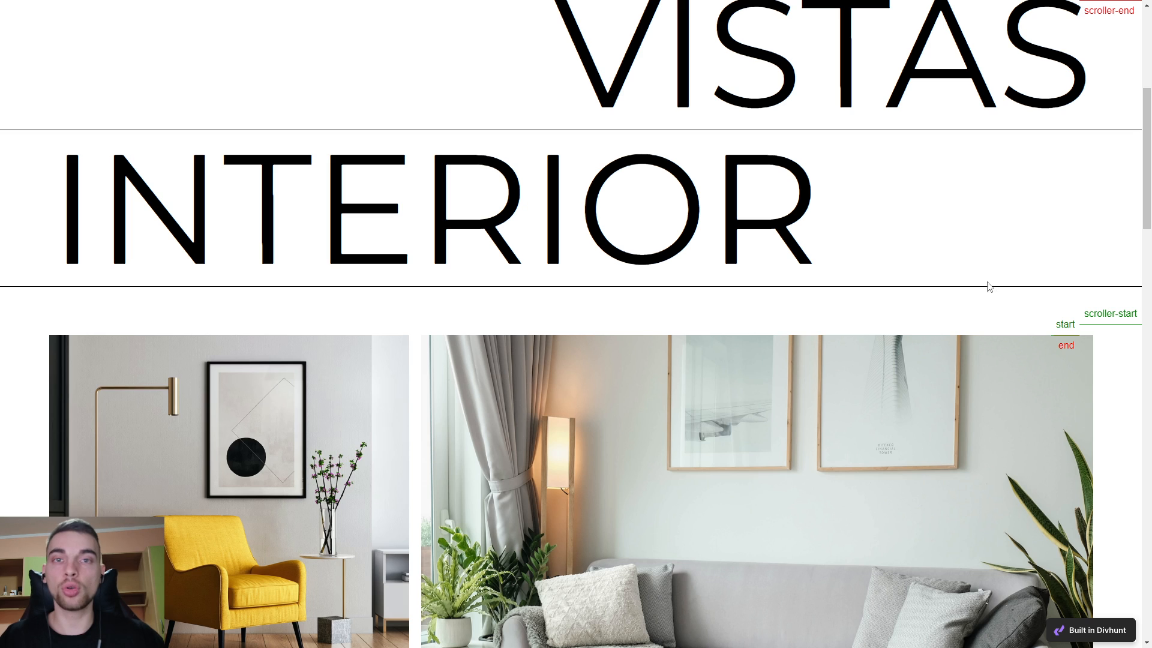
left_click_drag(1147, 207, 1145, 204)
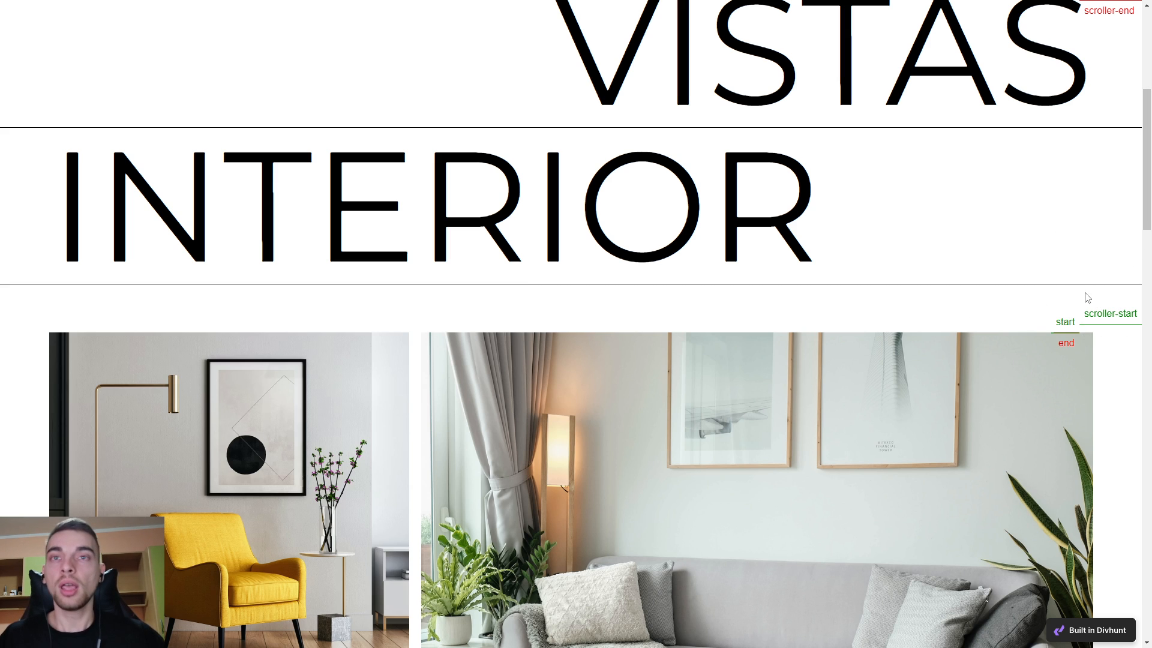
scroll(1142, 213, "down", 1)
Back in the editor, turn off View Markers for the Card's animation and close its options.
key("ctrl+Tab")
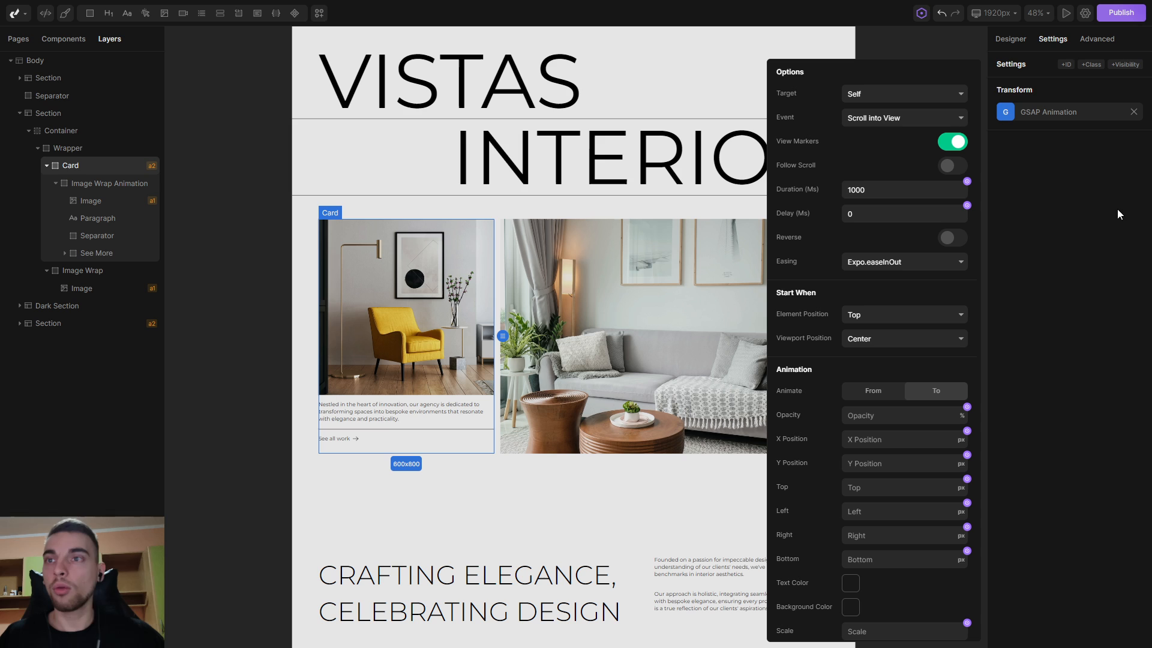
left_click(952, 141)
left_click(577, 482)
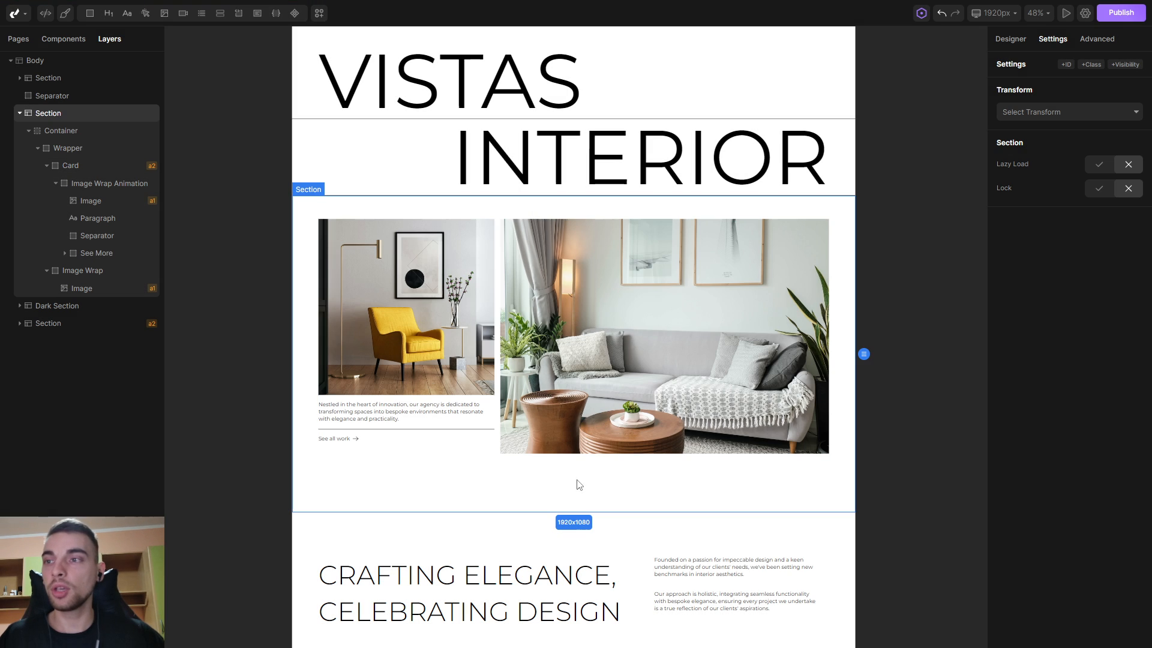
Set the overflow of the Image Wrap around the sofa image to hidden.
left_click(706, 326)
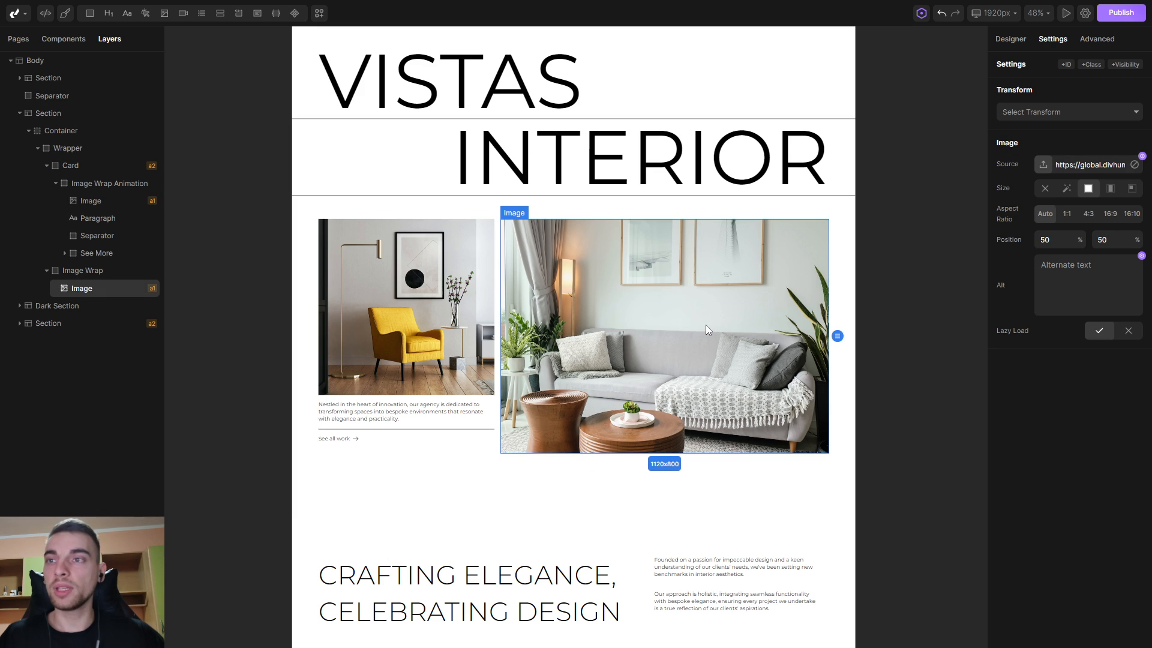
left_click(81, 270)
left_click(1011, 40)
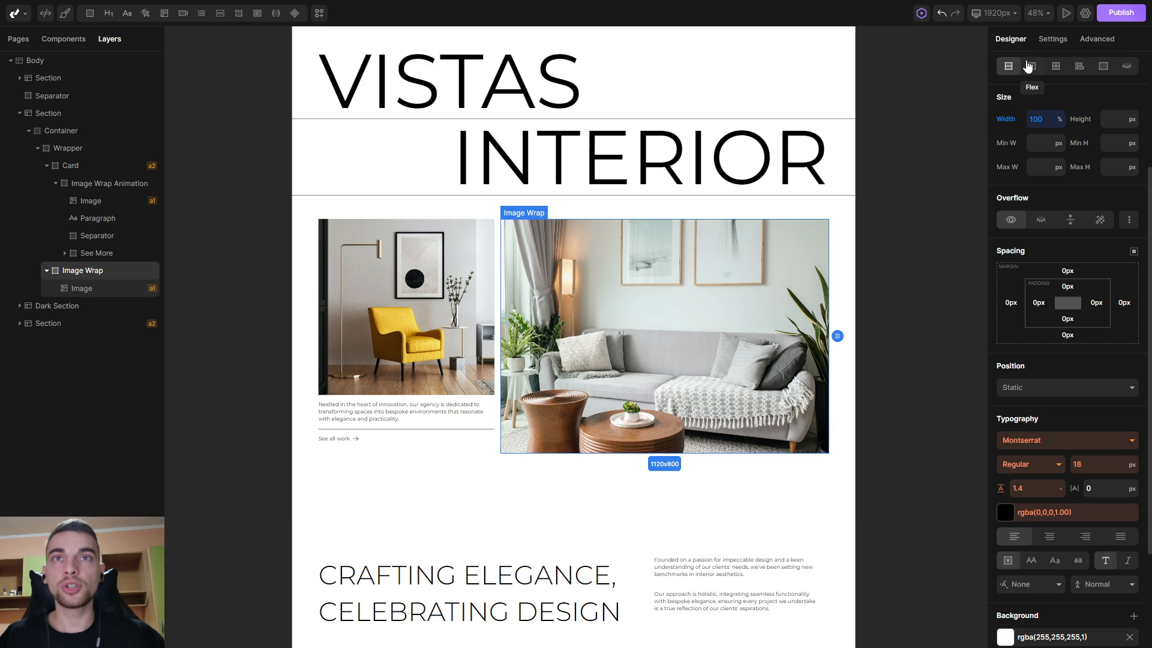
left_click(1041, 220)
Add a GSAP Animation to the Image Wrap around the sofa image and set its event to Scroll Into View.
left_click(1053, 39)
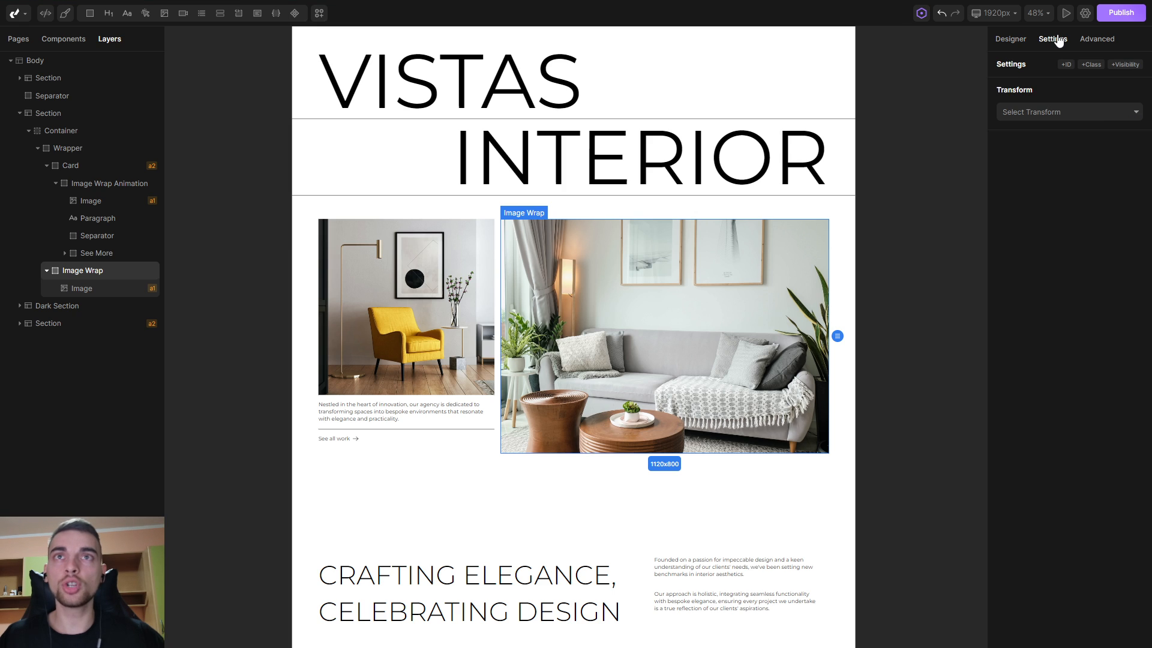
left_click(1045, 110)
left_click(1034, 167)
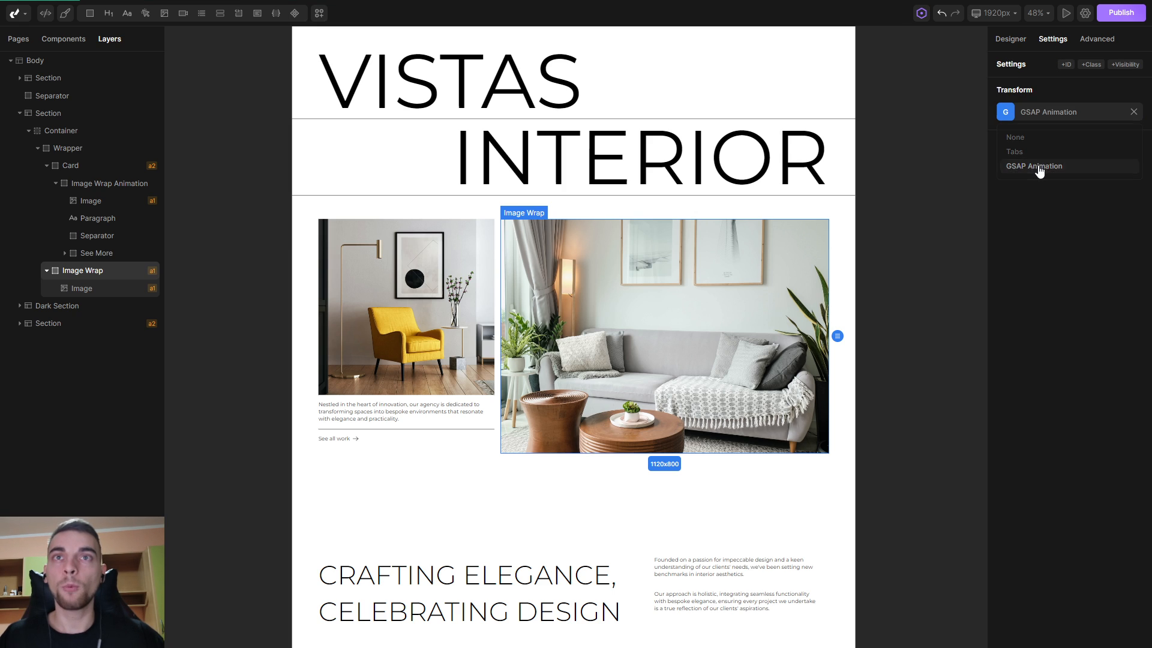
left_click(1008, 116)
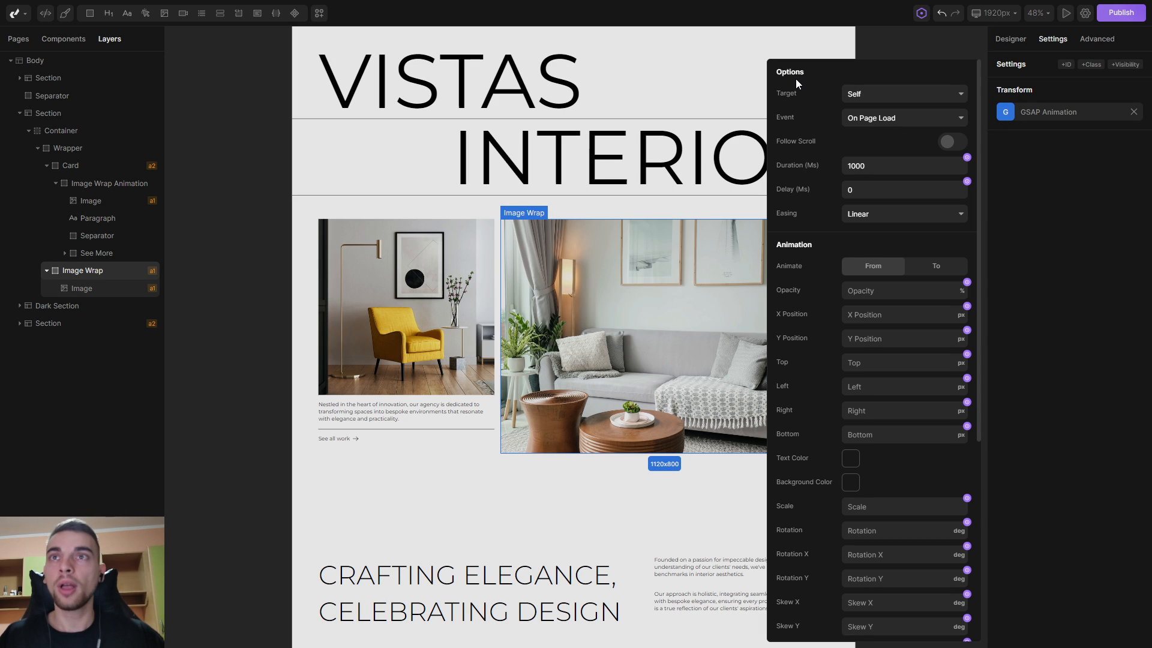
left_click(927, 120)
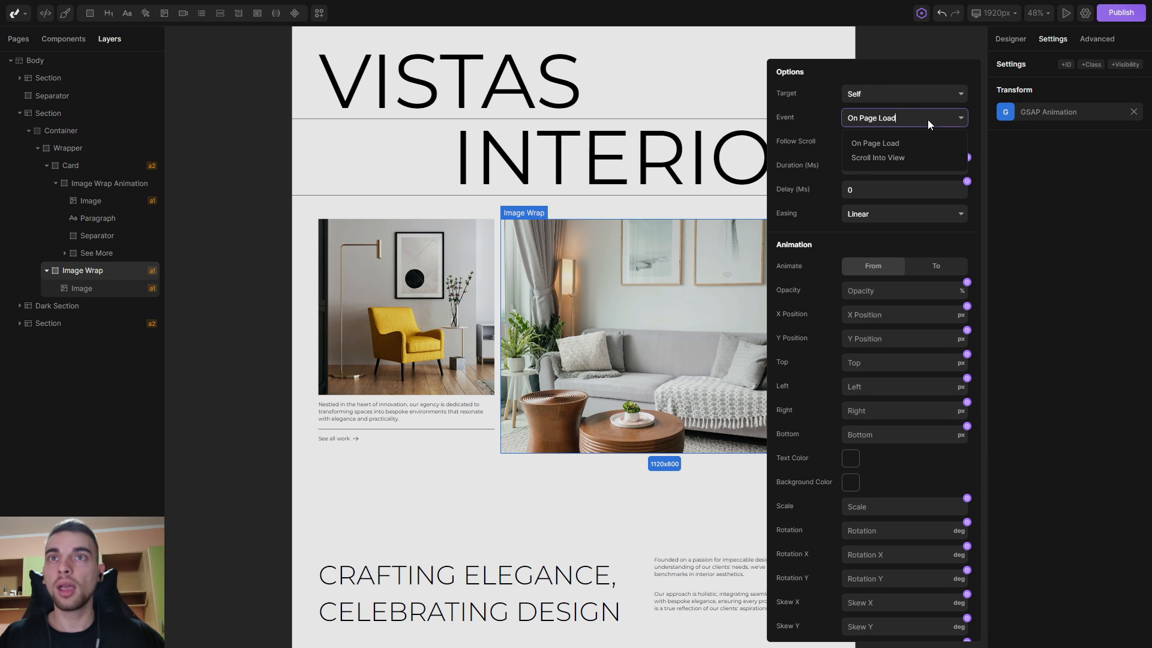
left_click(880, 158)
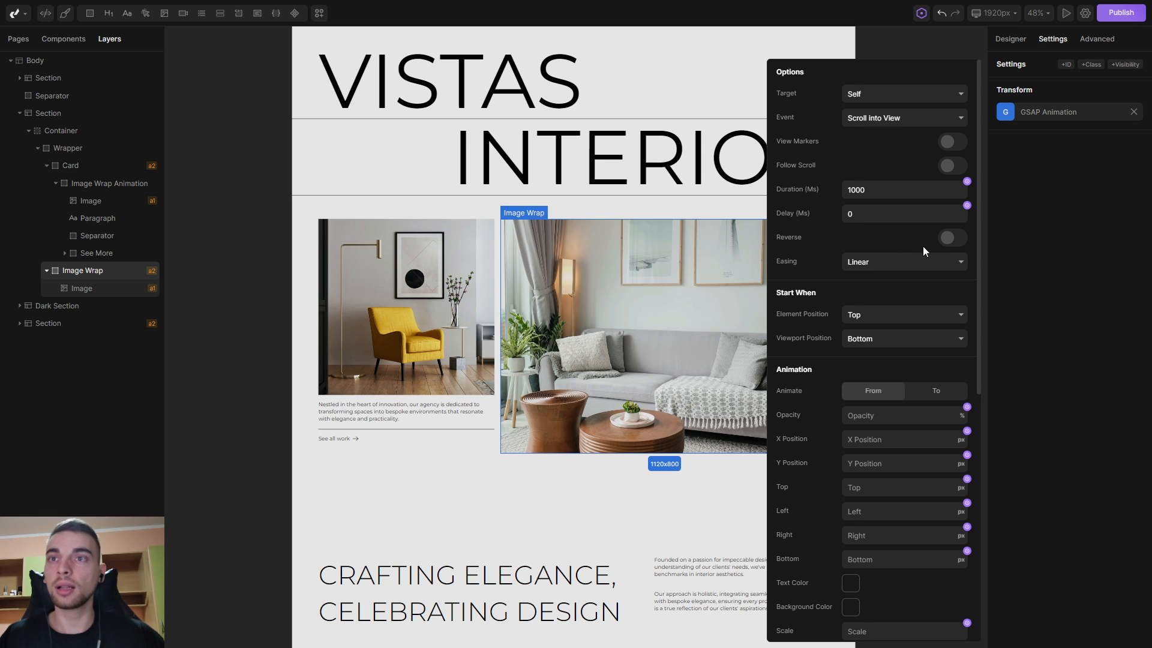
Set the Image Wrap animation's easing to Expo.easeInOut and its starting viewport position to Center.
left_click(911, 264)
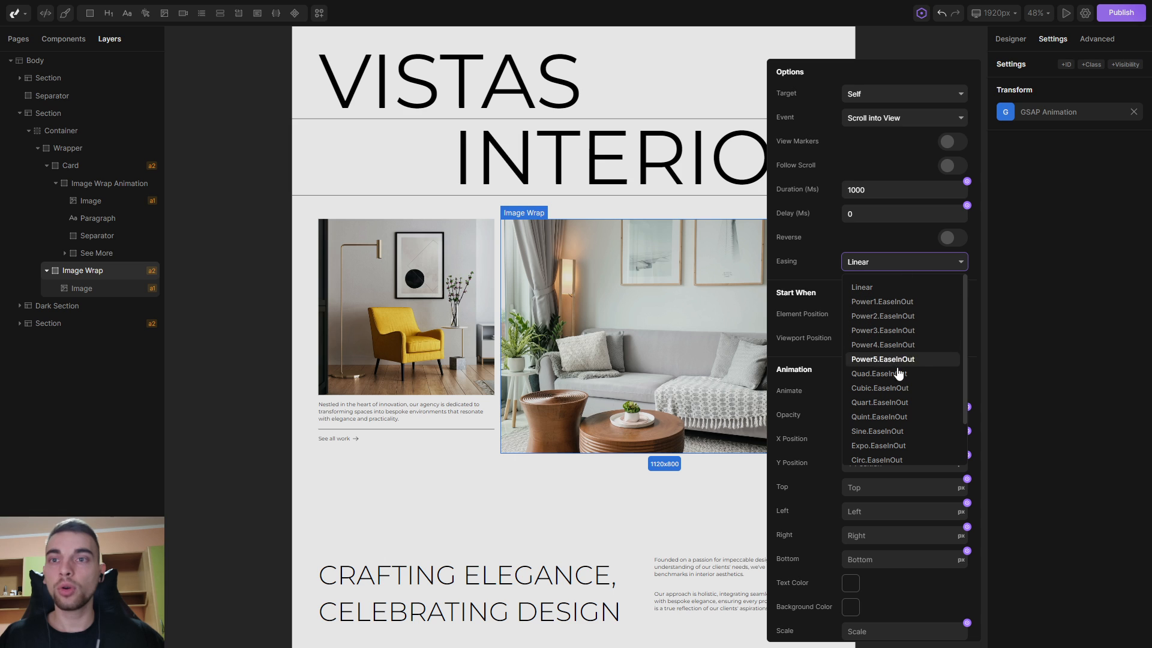
left_click(887, 447)
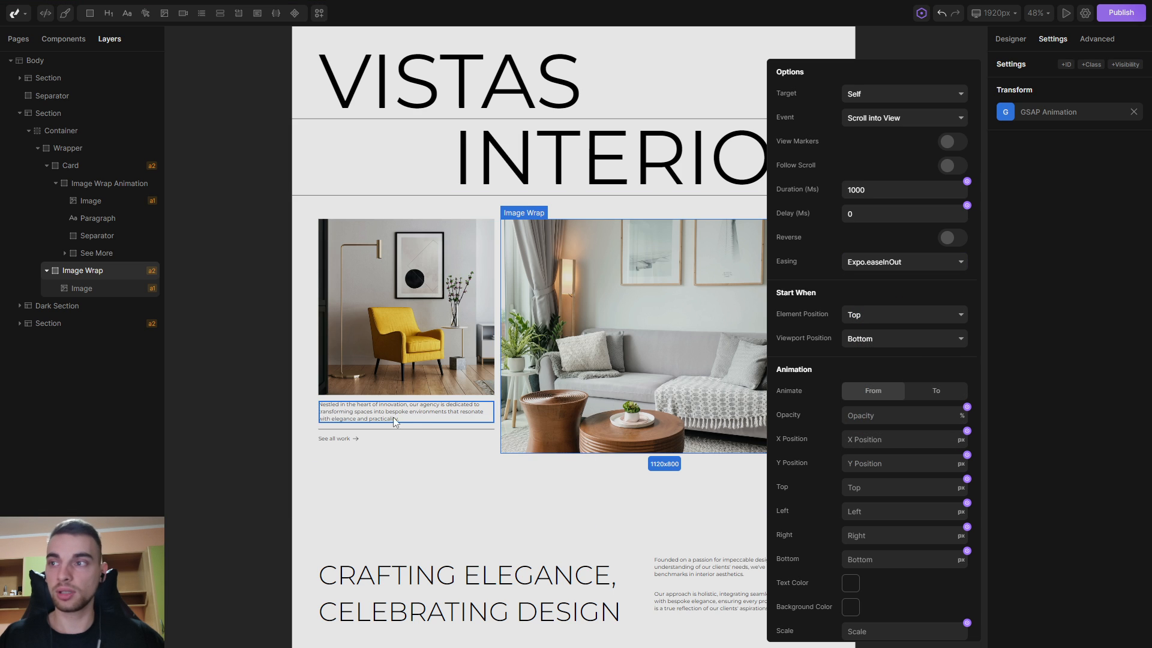
left_click_drag(977, 215, 978, 270)
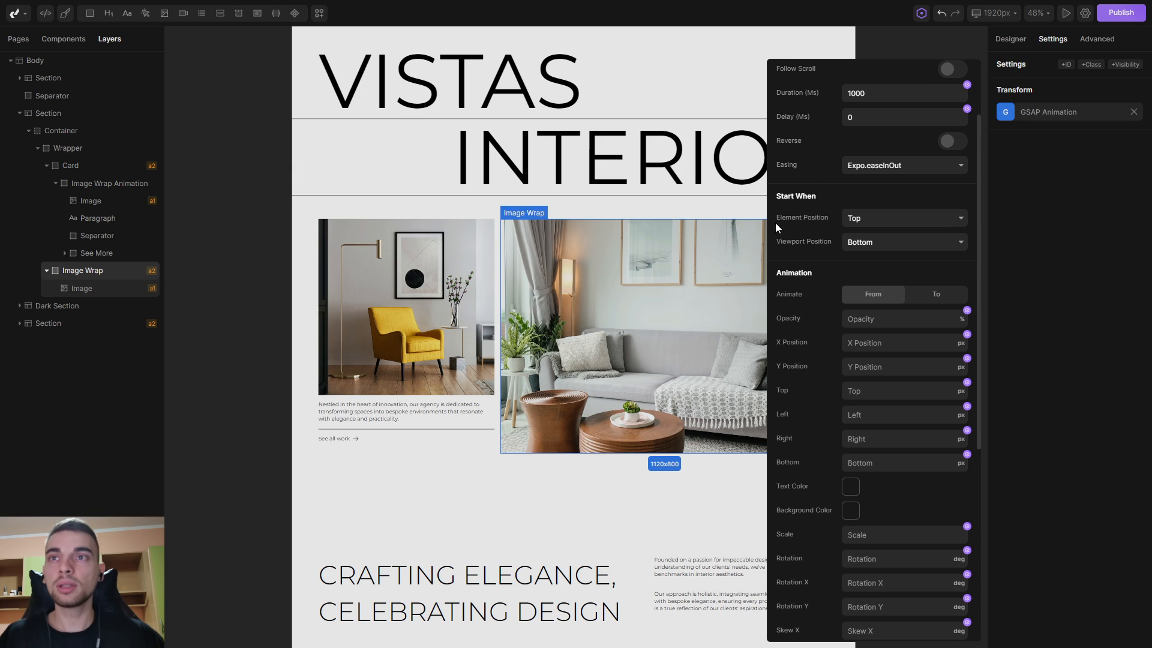
left_click(905, 242)
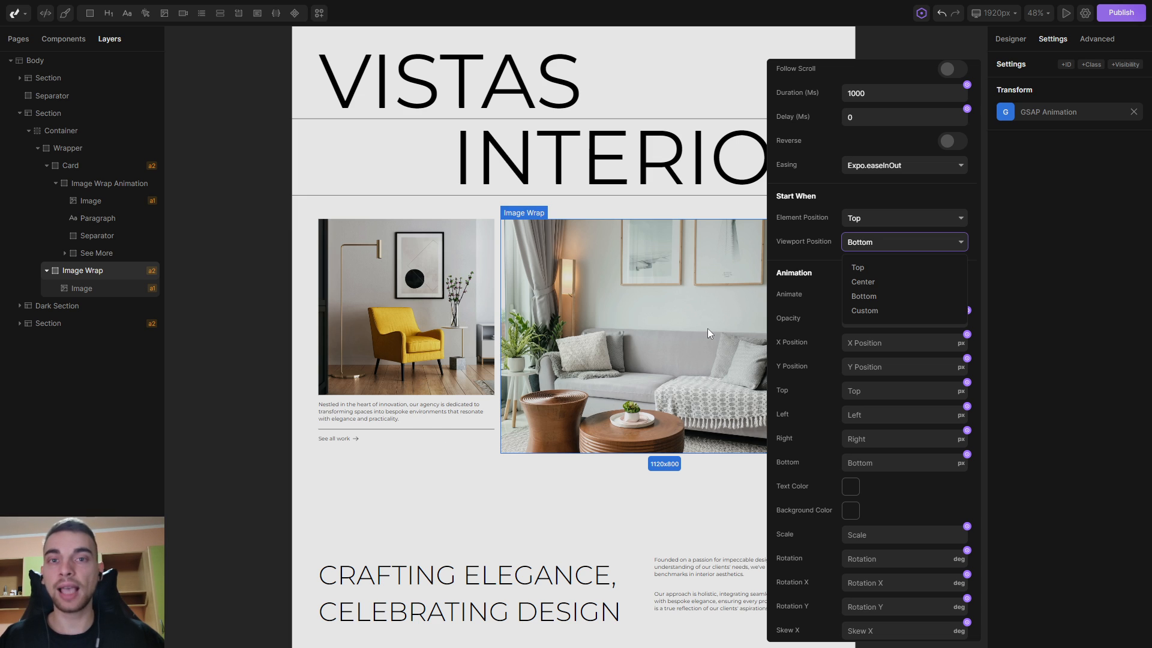
left_click(864, 285)
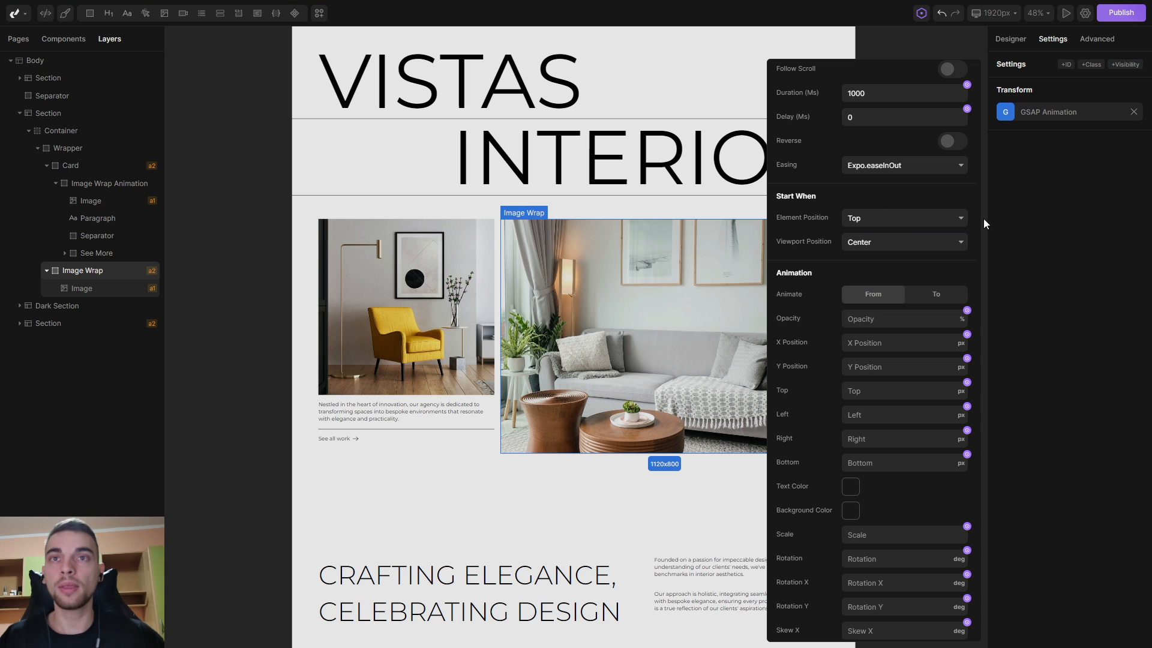
Animate the Image Wrap's height from 0 to auto.
left_click_drag(979, 216, 973, 303)
left_click(853, 548)
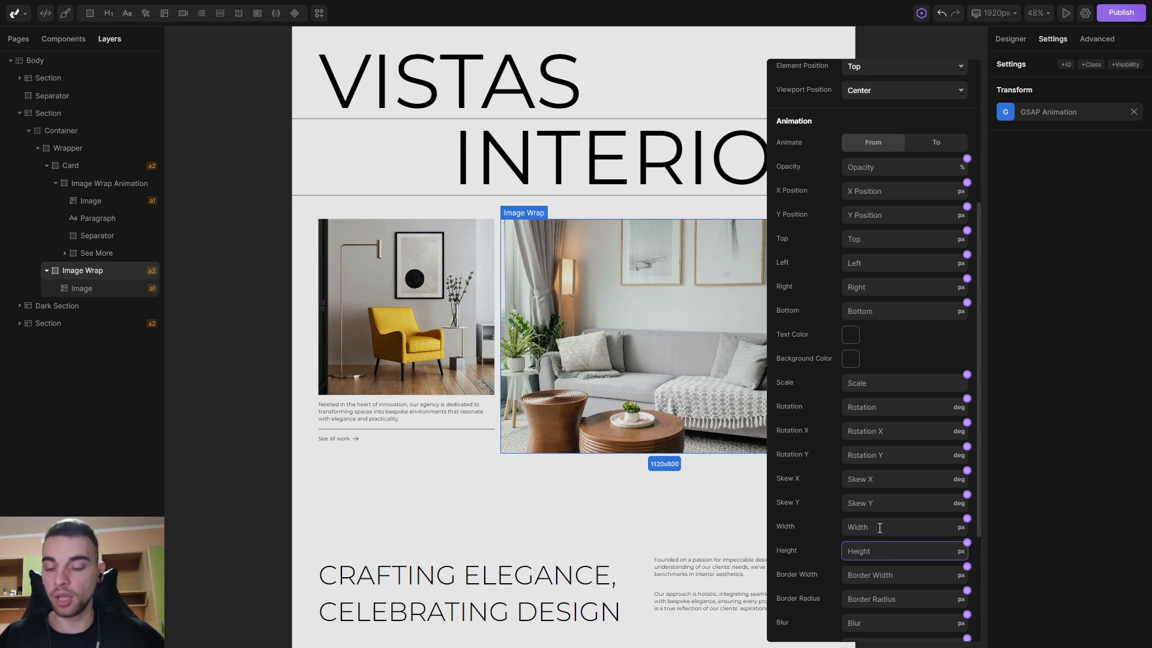
type("0")
key("Return")
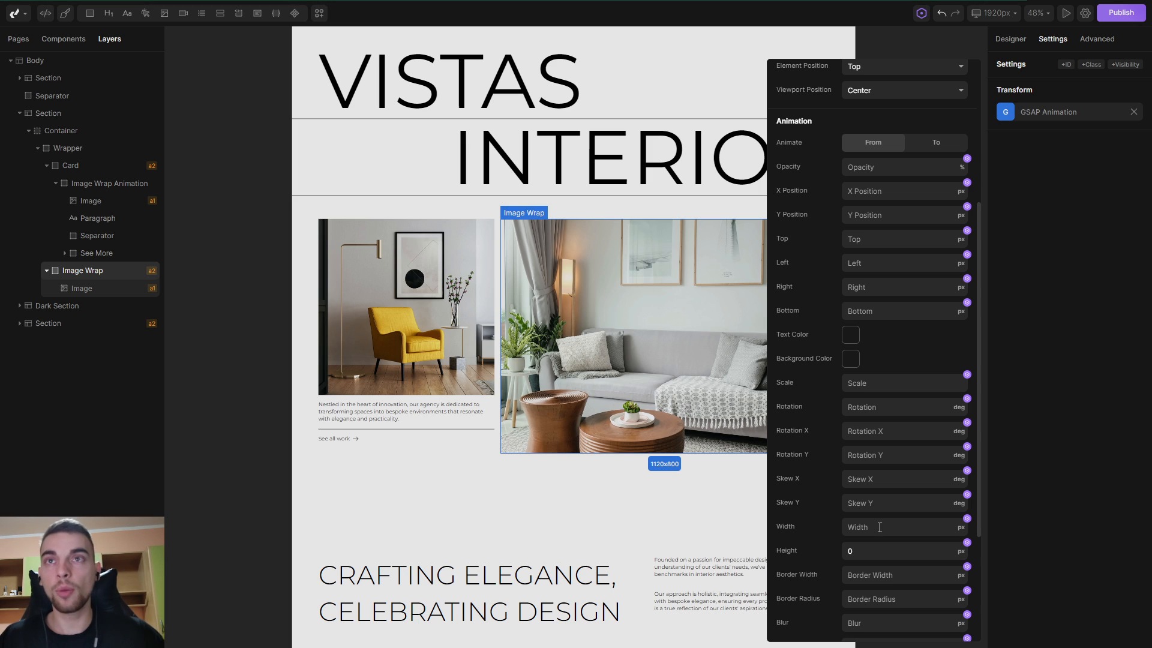
left_click(927, 144)
left_click(888, 550)
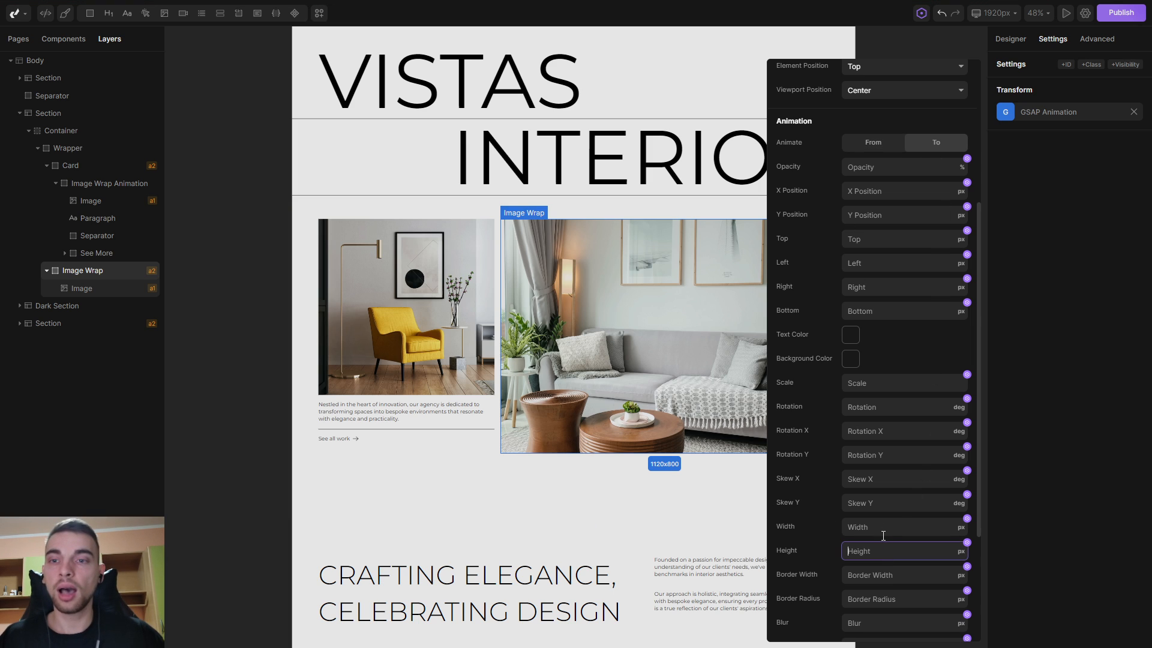
type("auto")
key("Return")
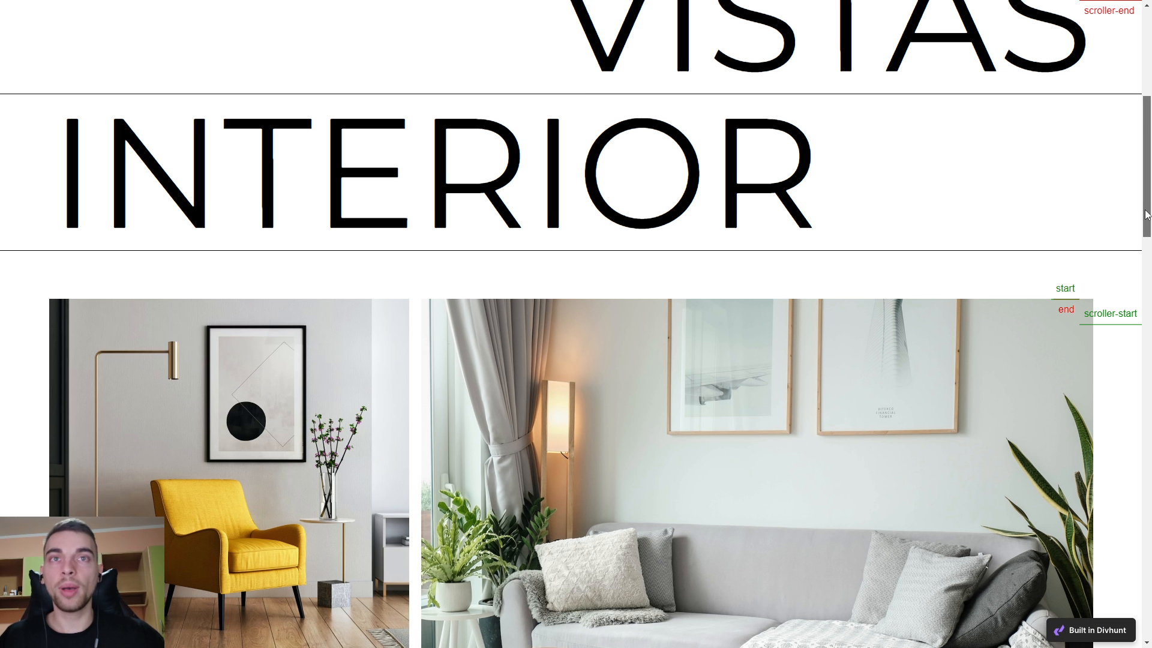
Reload the live page and scroll down past the images to check the Card and Image Wrap reveals.
left_click_drag(1147, 215, 1145, 198)
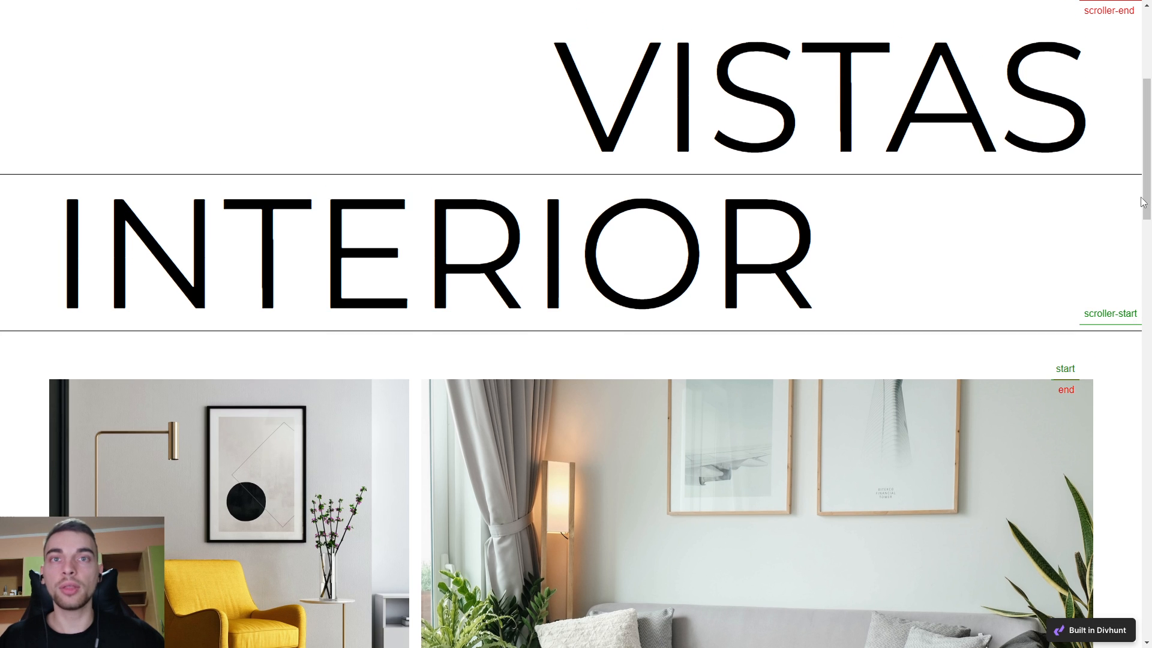
key("F5")
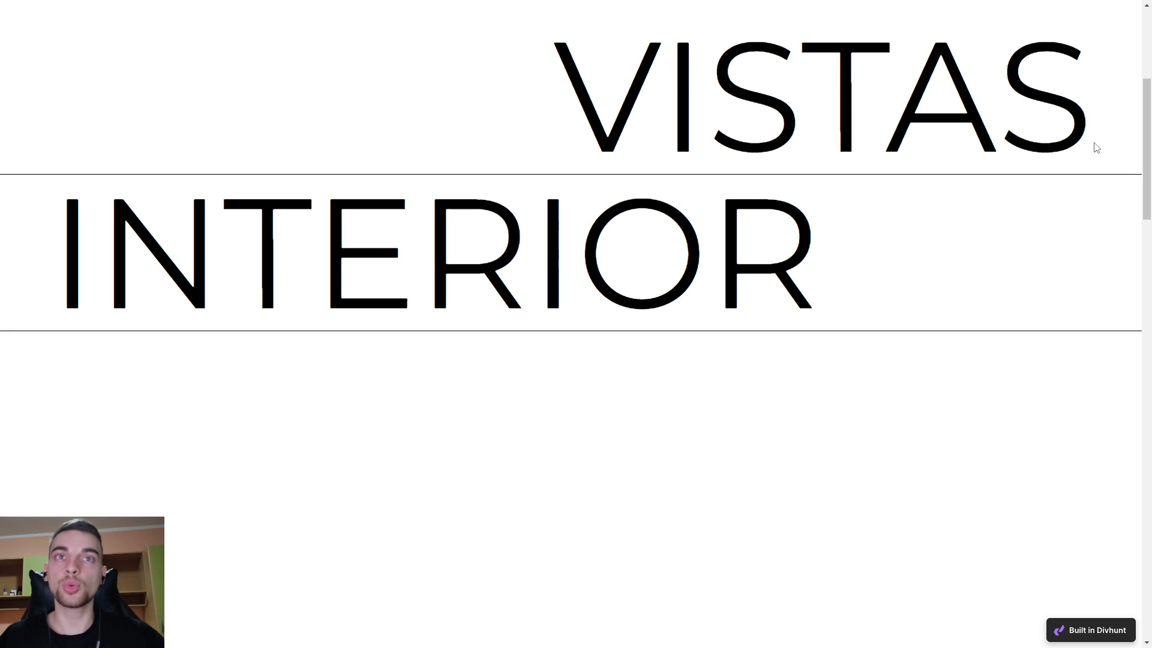
left_click_drag(1146, 147, 1146, 158)
scroll(1075, 208, "down", 4)
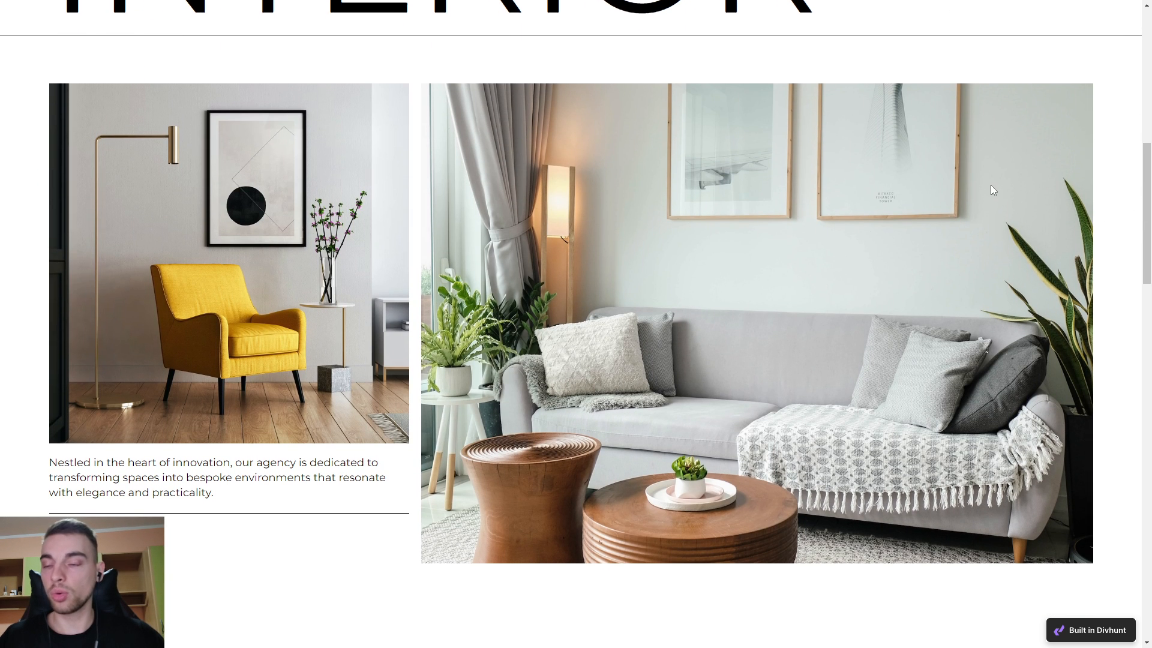
scroll(982, 186, "down", 1)
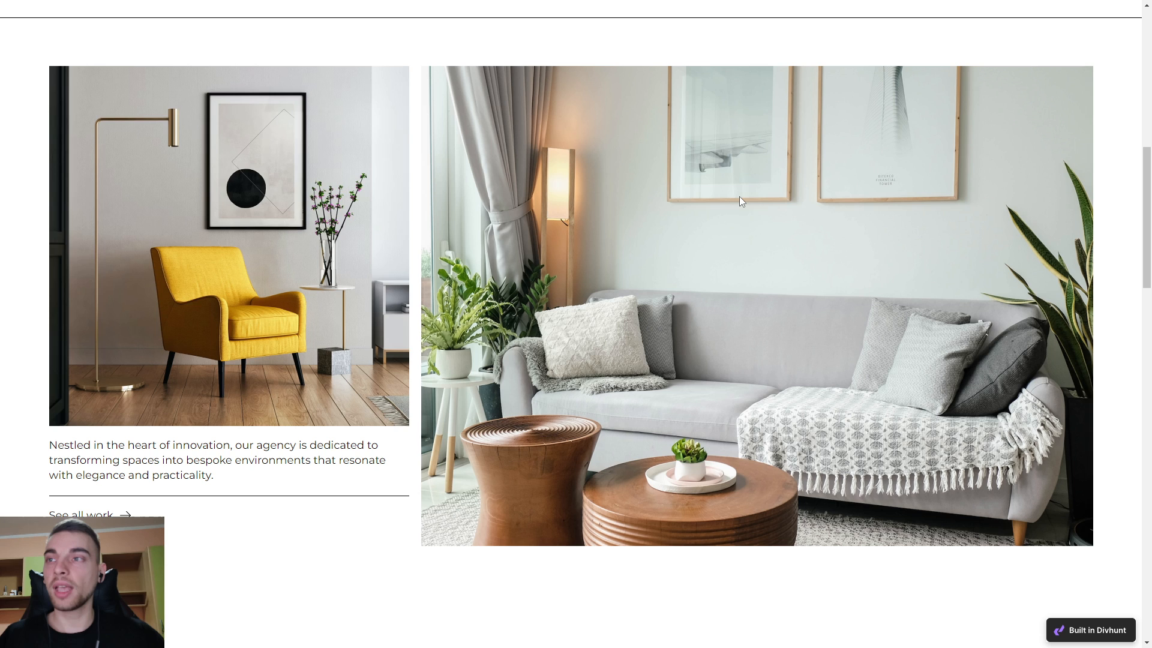
scroll(740, 199, "down", 1)
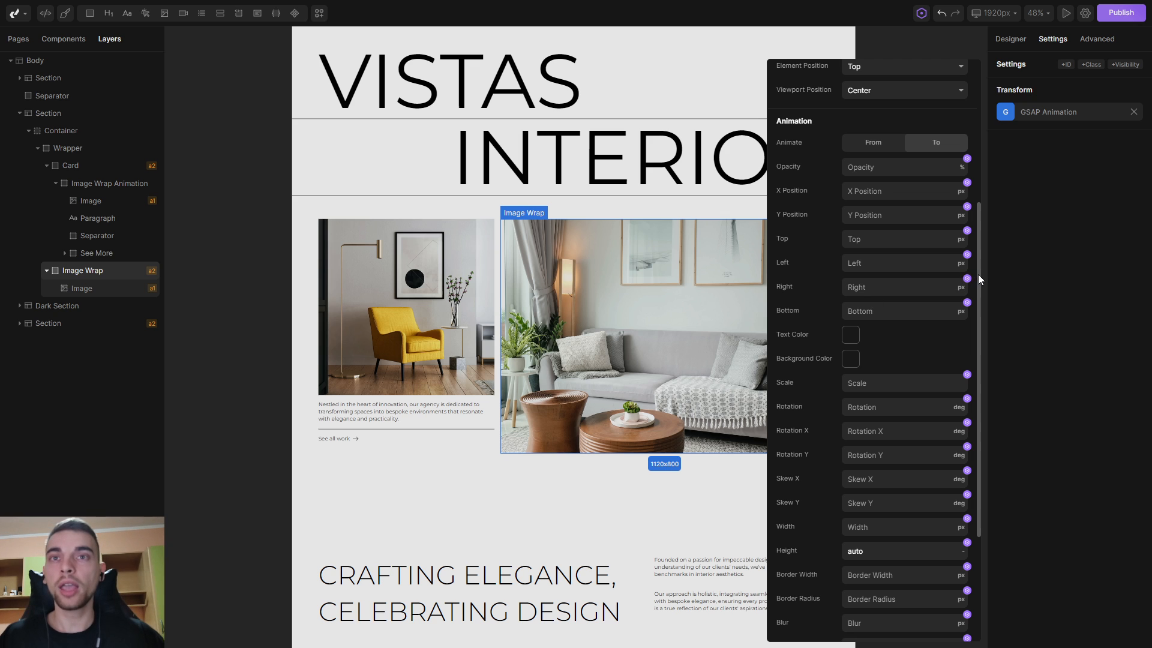
Set the Image Wrap animation's delay to 500 ms and check the reveal by scrolling the live page.
left_click_drag(978, 275, 989, 99)
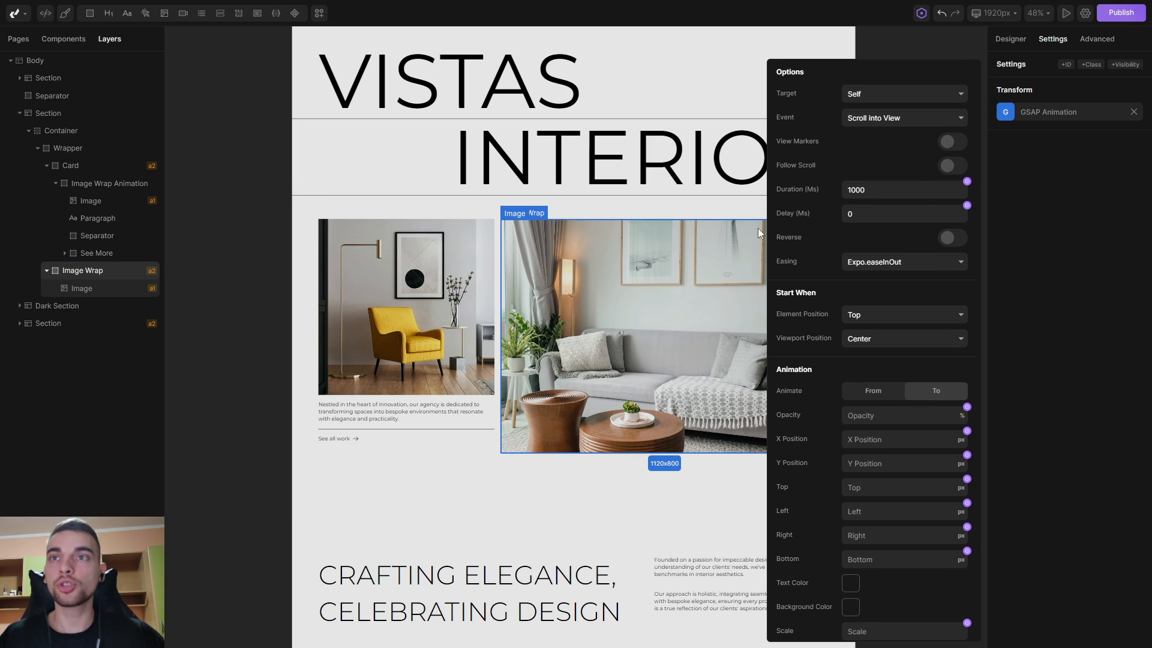
left_click(874, 215)
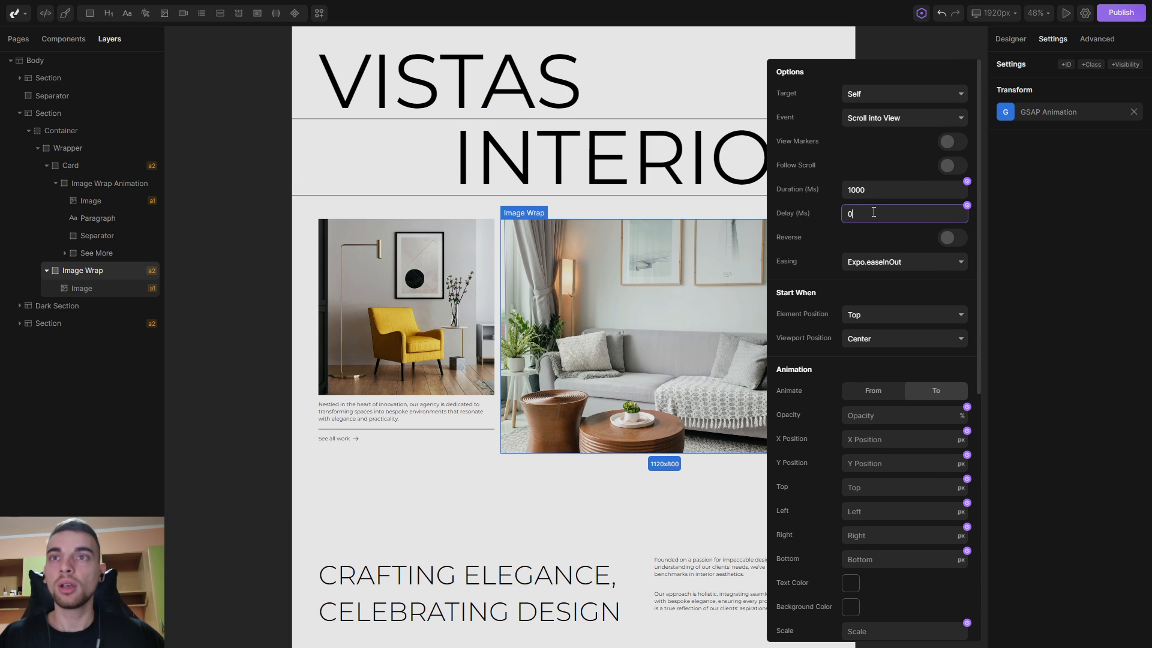
key("BackSpace")
type("50")
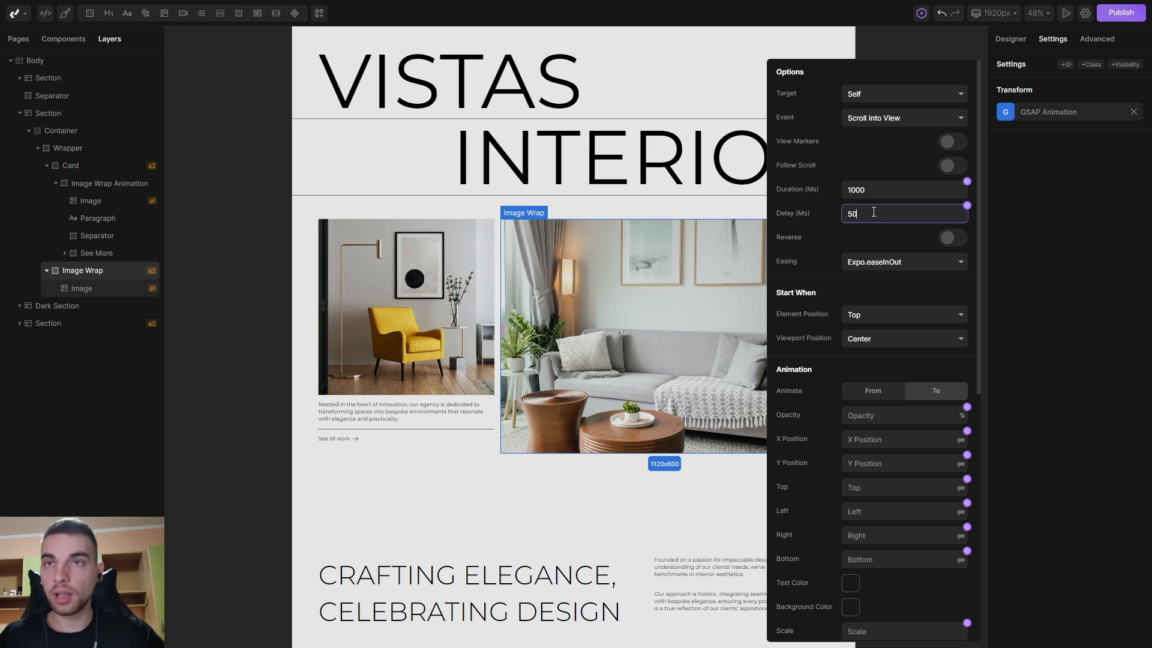
type("0")
key("Return")
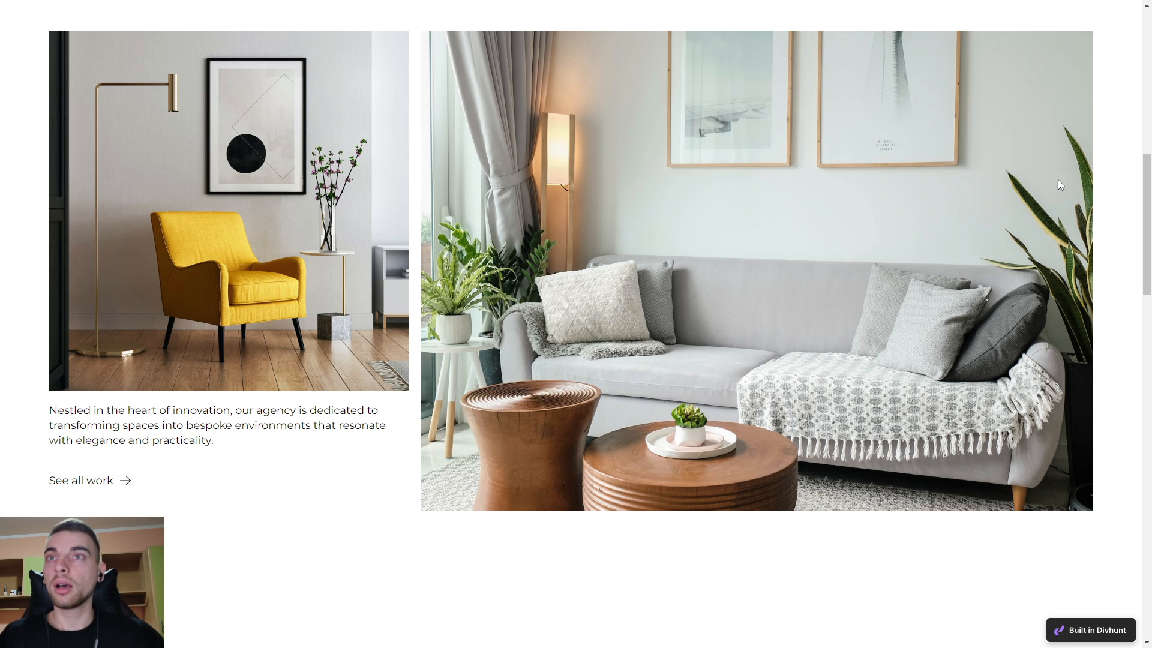
scroll(936, 306, "up", 3)
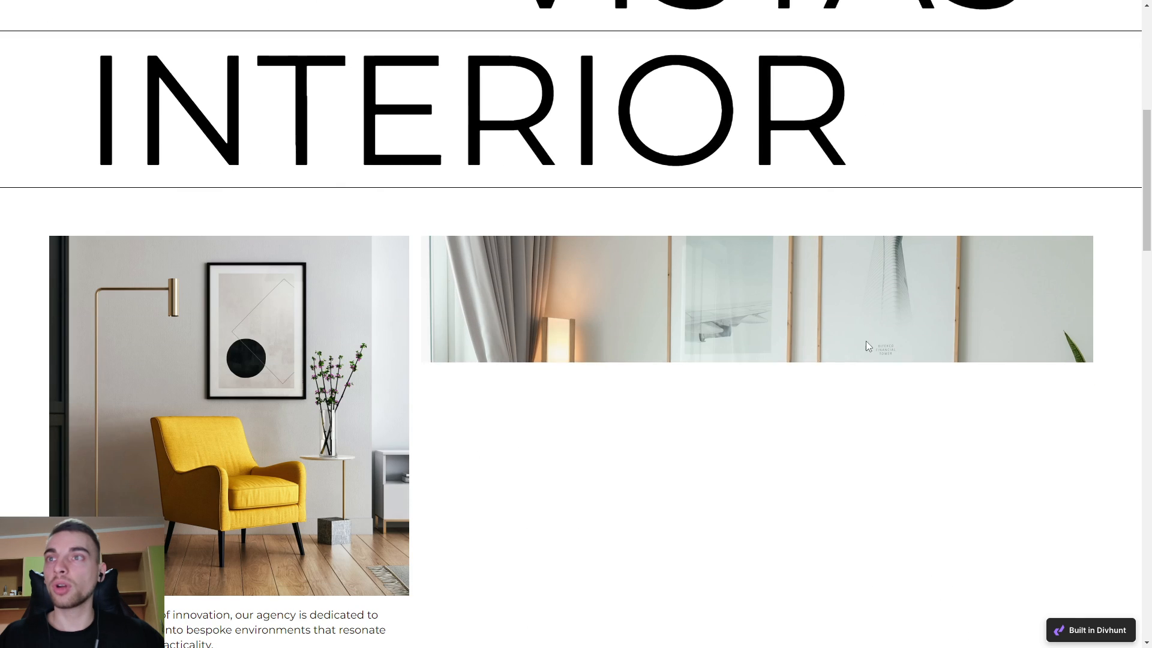
scroll(1110, 234, "down", 3)
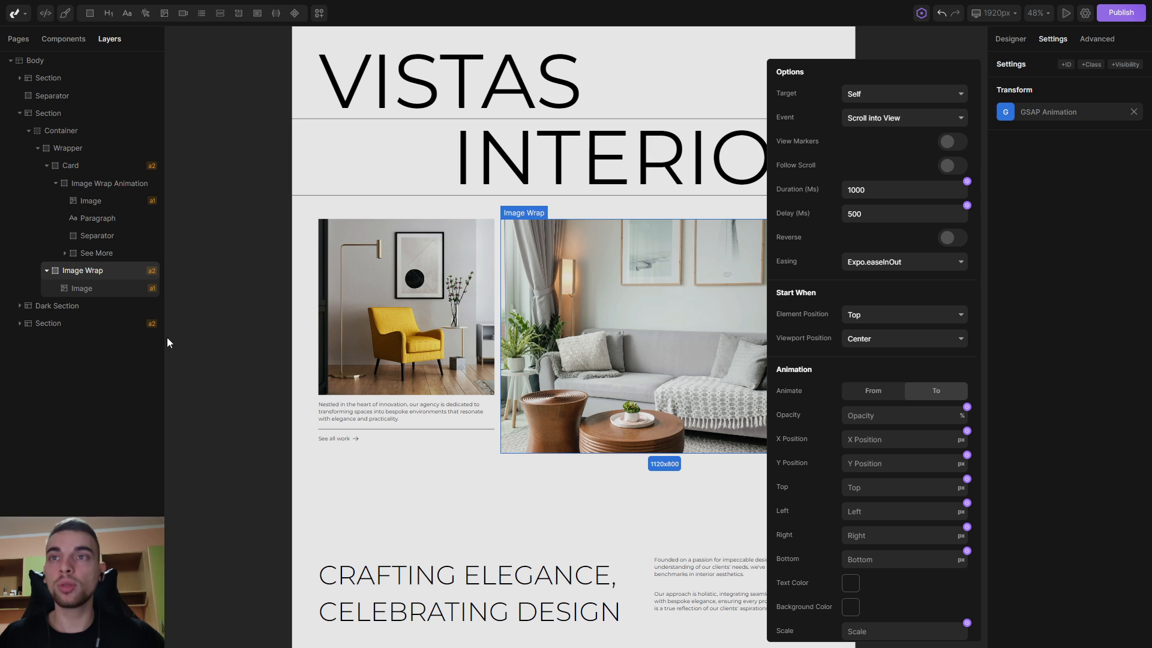
Set the Image Wrap animation's delay to 1000 ms and reload the live page to check the reveal.
left_click(876, 213)
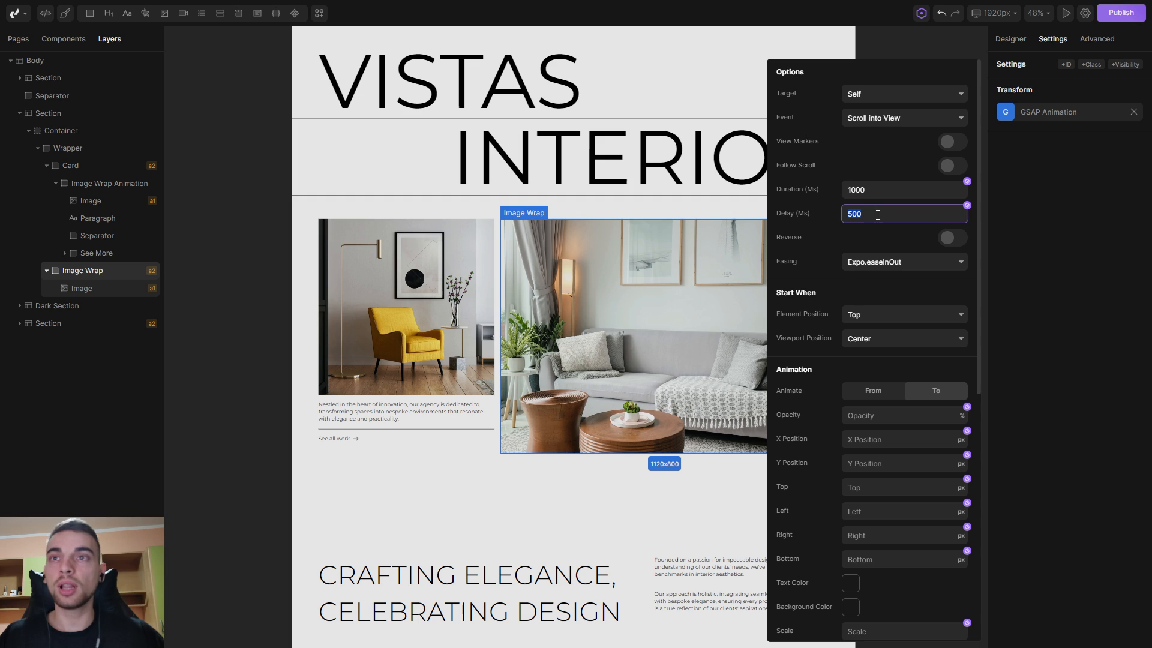
type("1000")
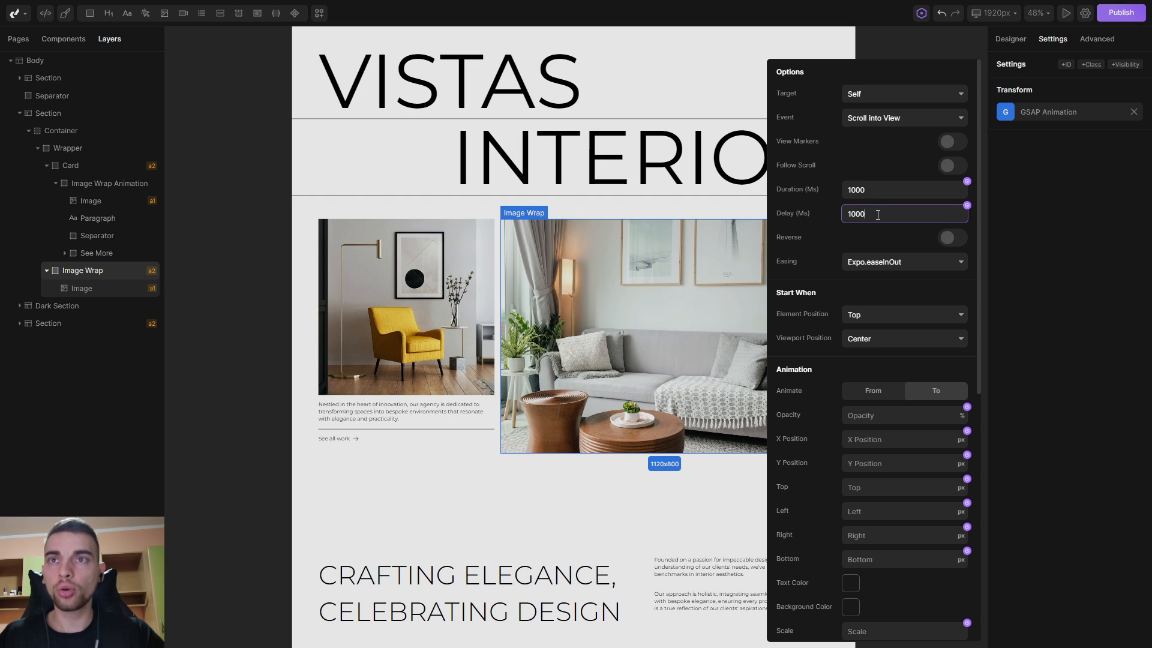
key("Return")
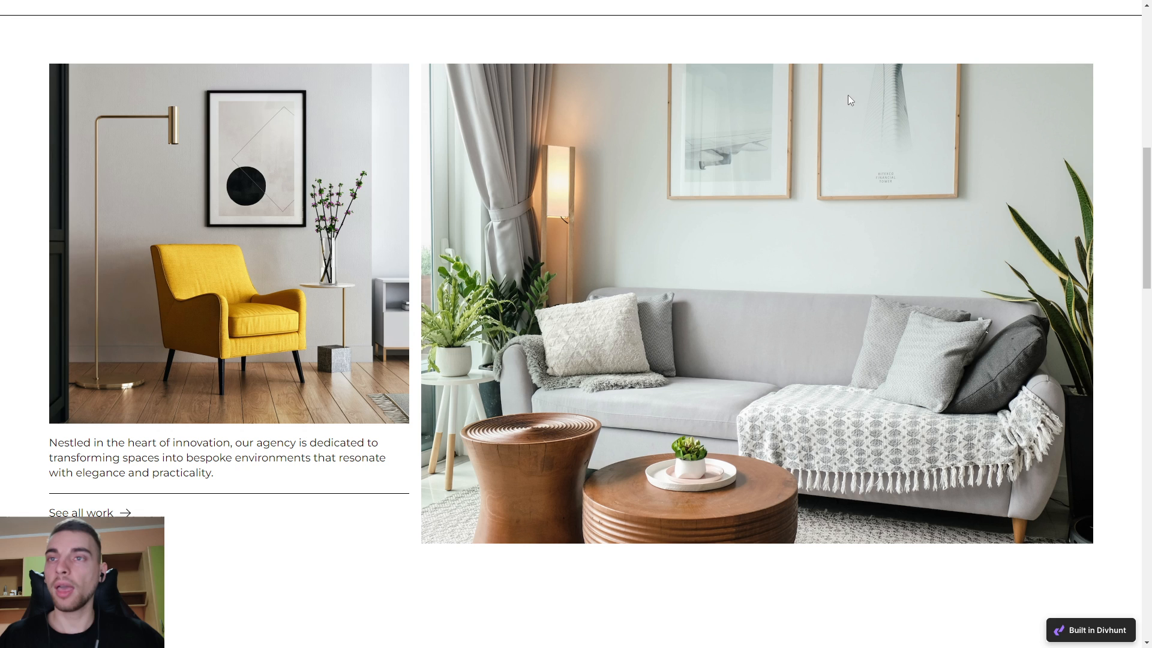
key("F5")
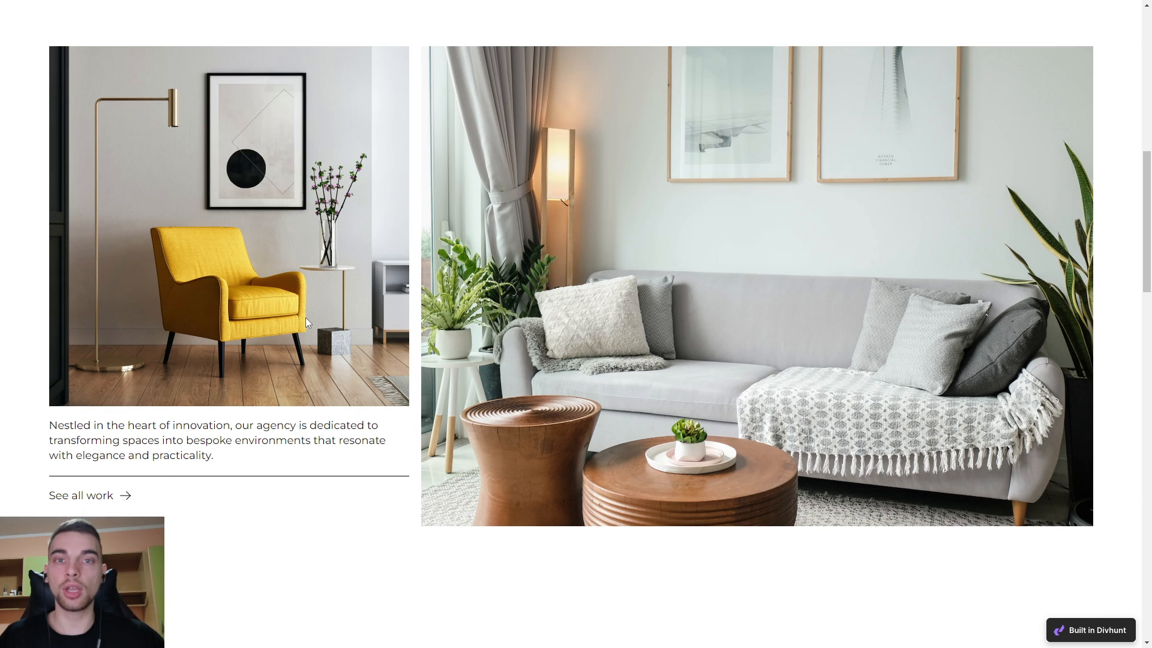
Return to the editor, close the Image Wrap's animation options and clear the selection.
key("ctrl+Tab")
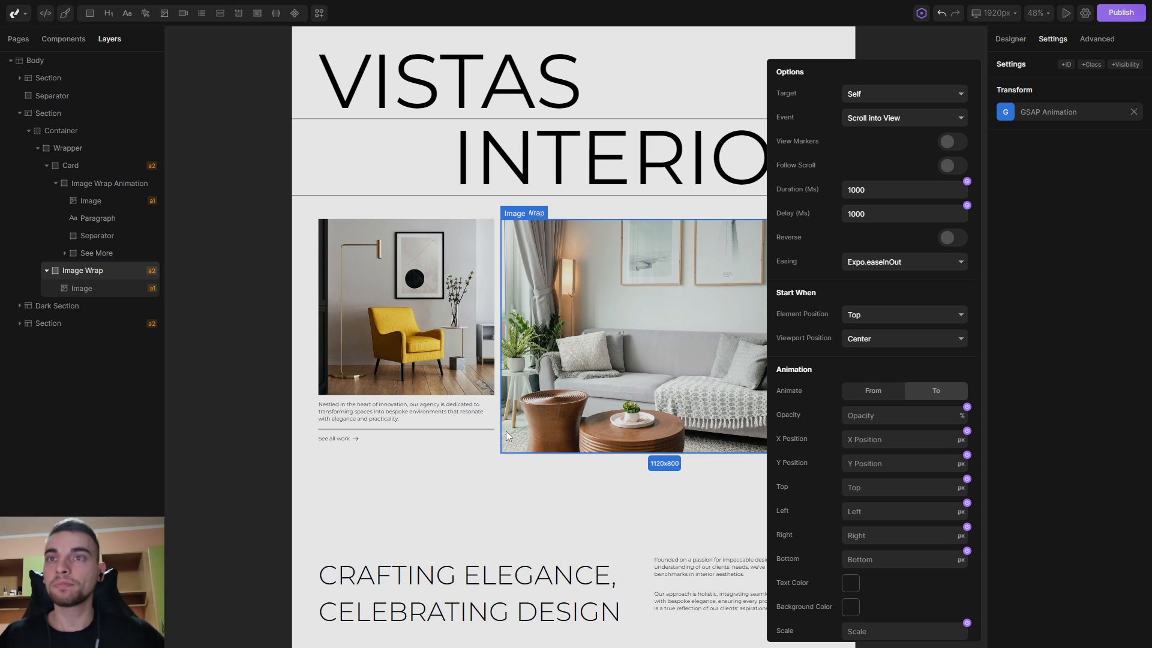
left_click(334, 495)
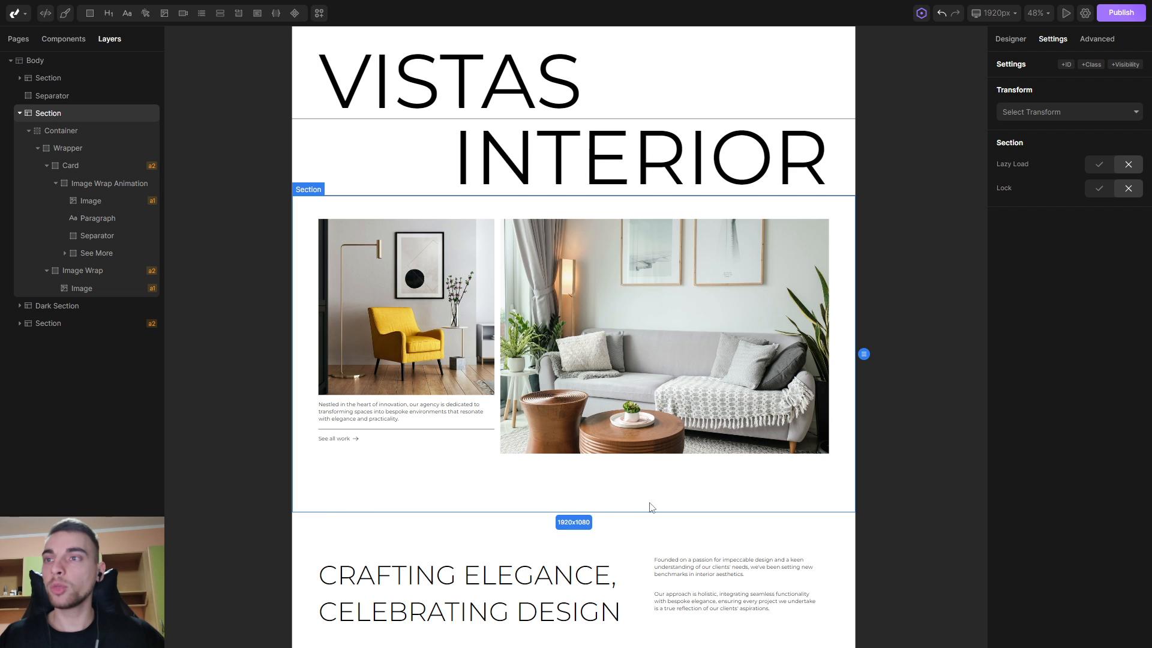
left_click(895, 477)
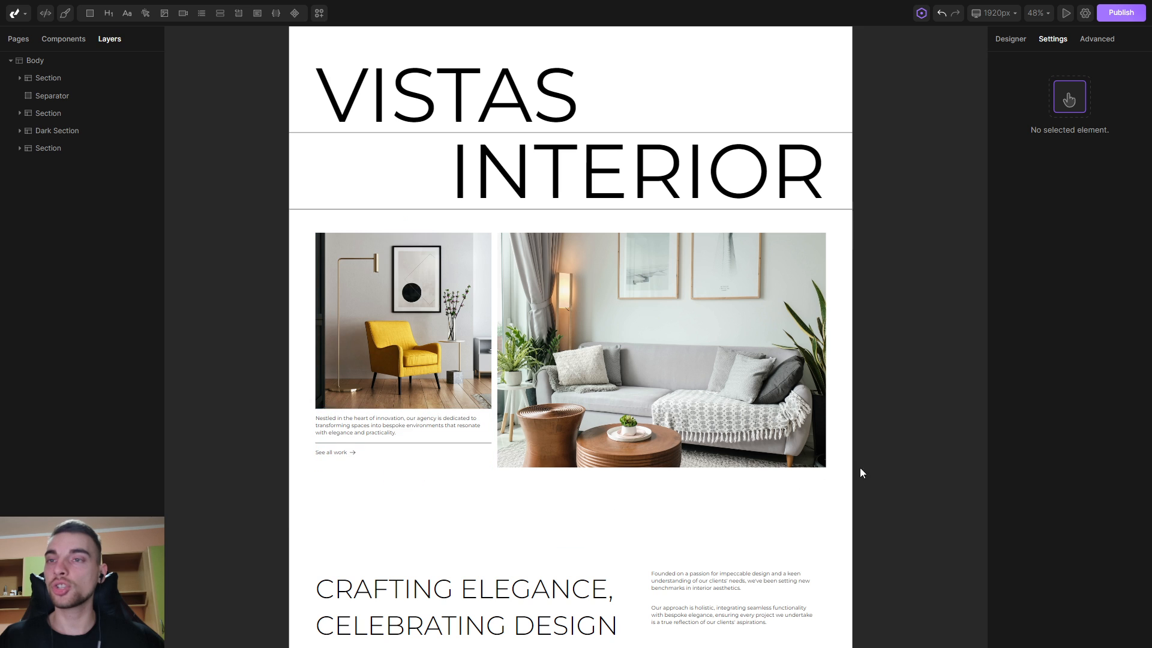
left_click_drag(902, 570, 904, 211)
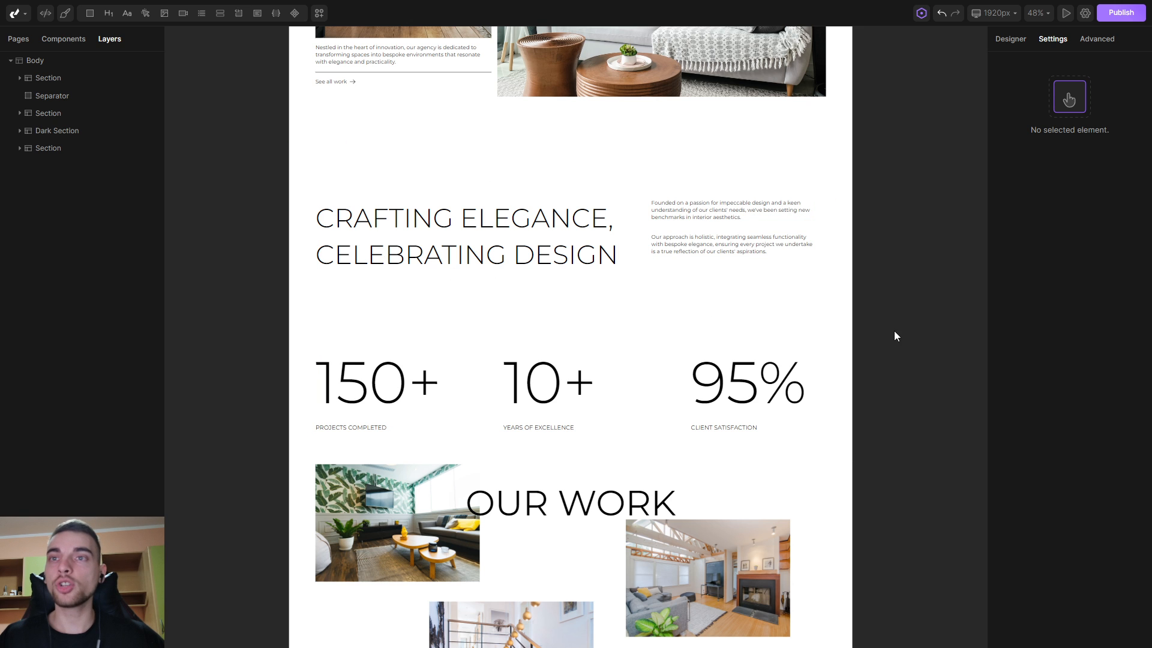
scroll(861, 110, "up", 5)
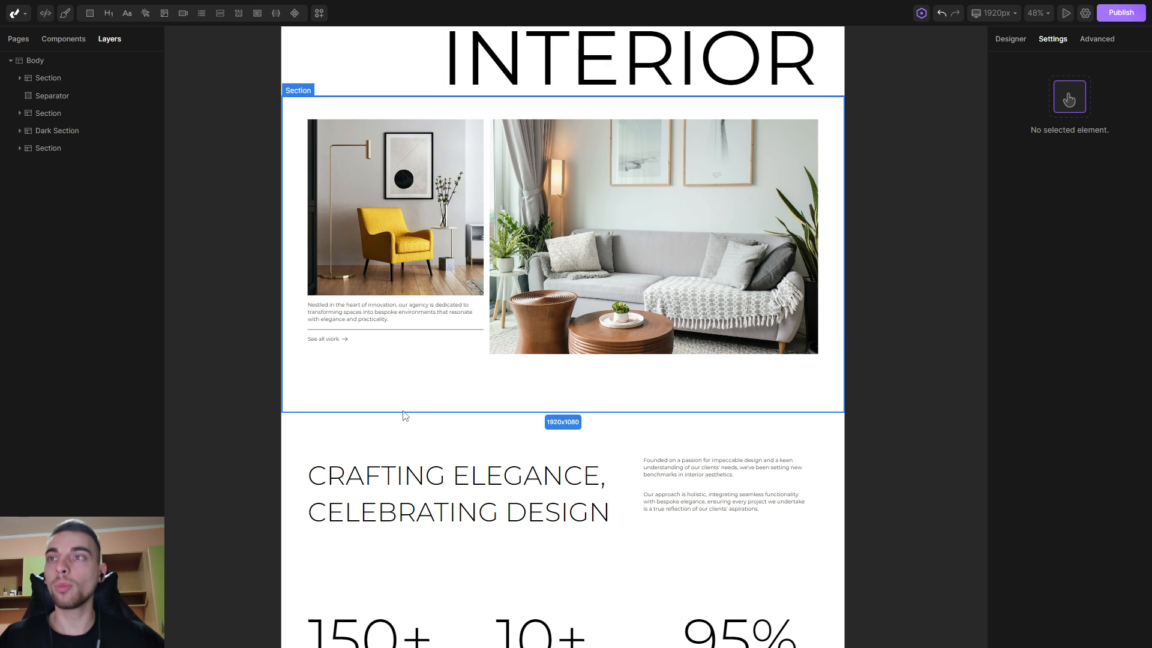
left_click_drag(894, 496, 900, 123)
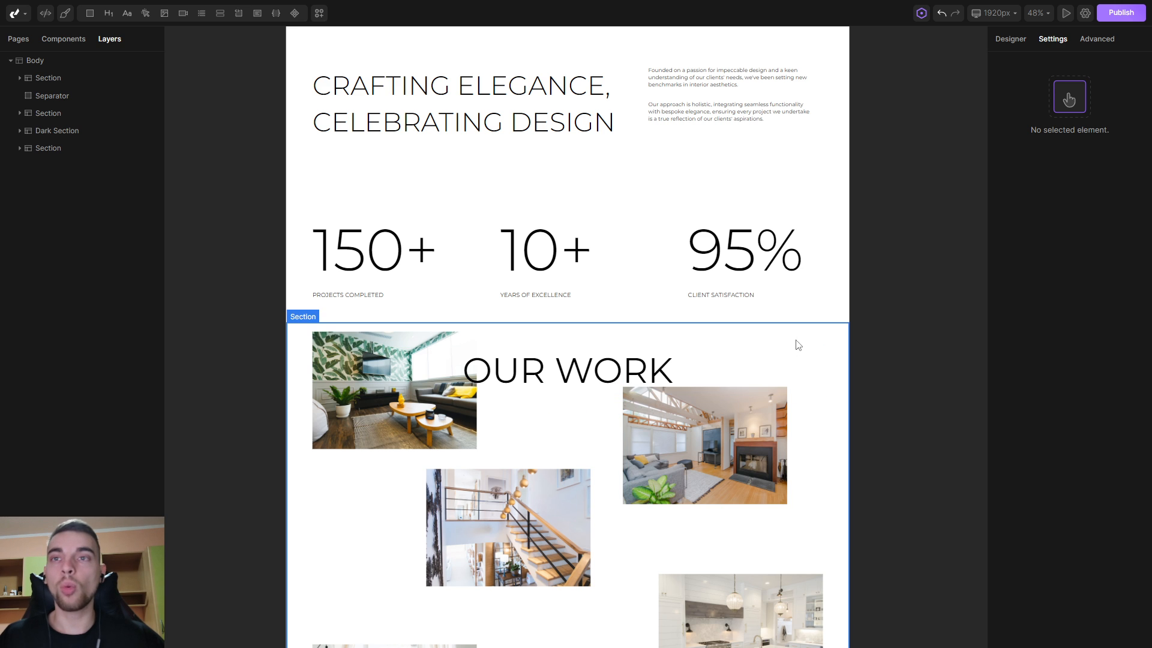
Set the Body's text colour to white, rgb(255,255,255), and its background colour to black, rgb(0,0,0).
left_click_drag(861, 108, 843, 318)
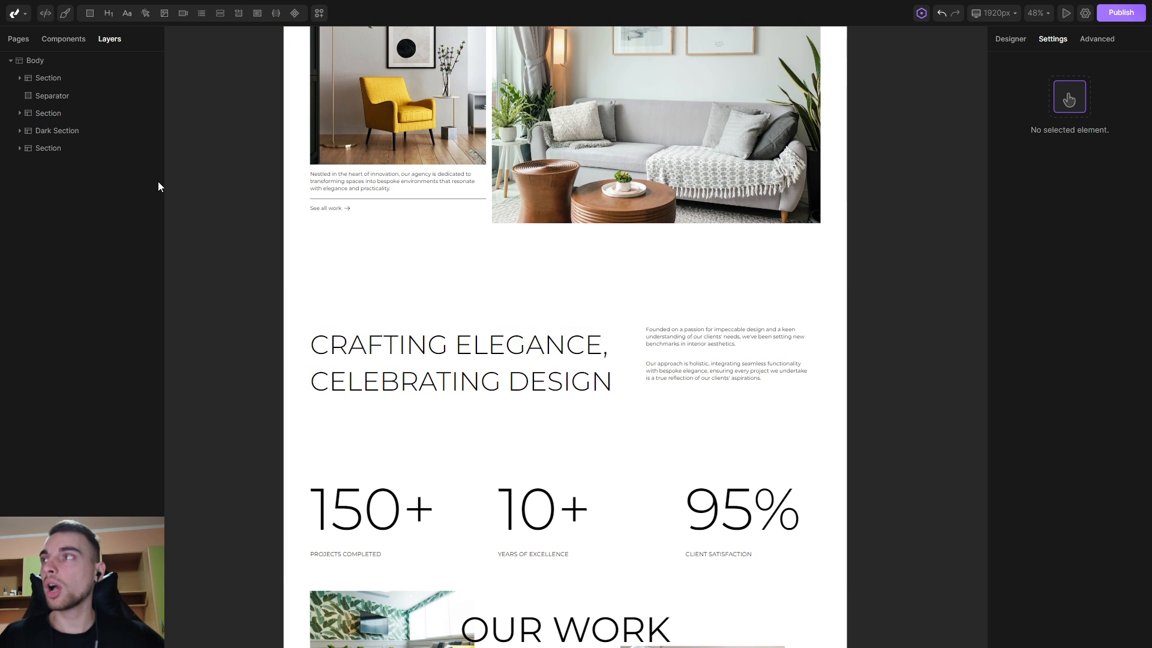
left_click(37, 61)
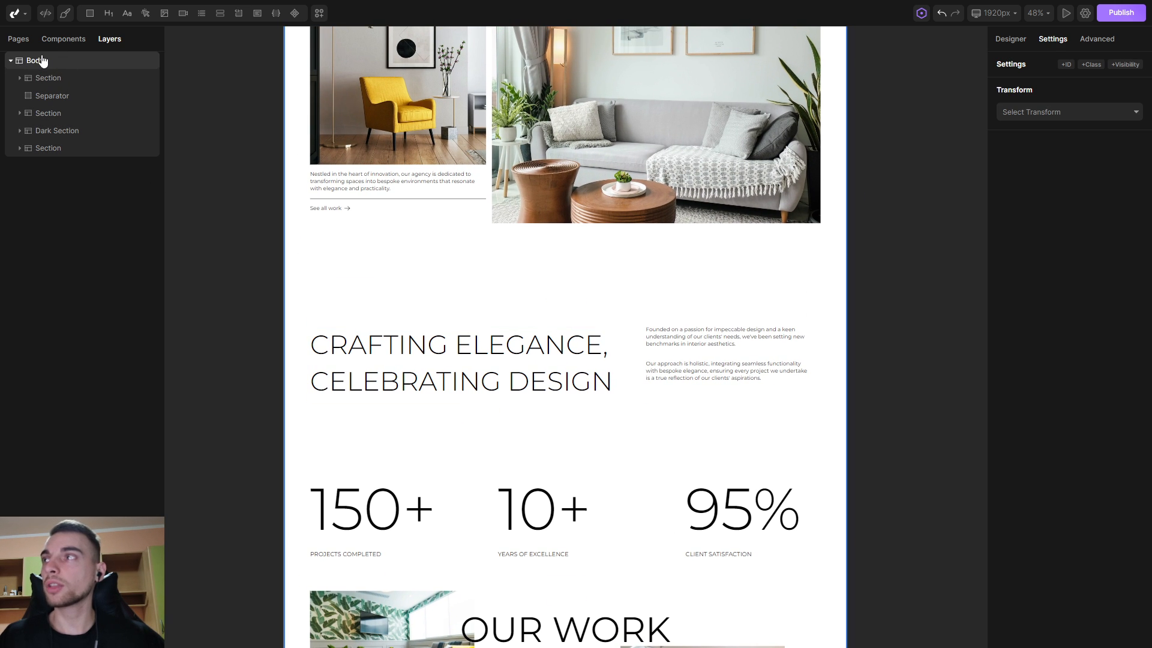
left_click(1011, 38)
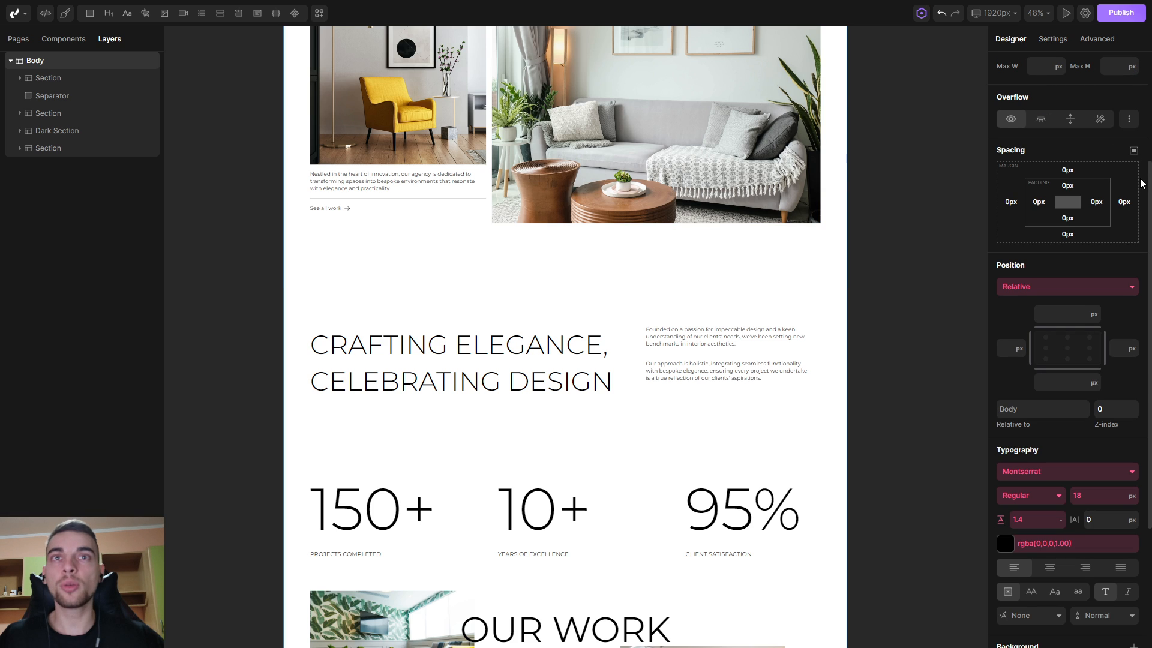
left_click_drag(1146, 183, 1147, 347)
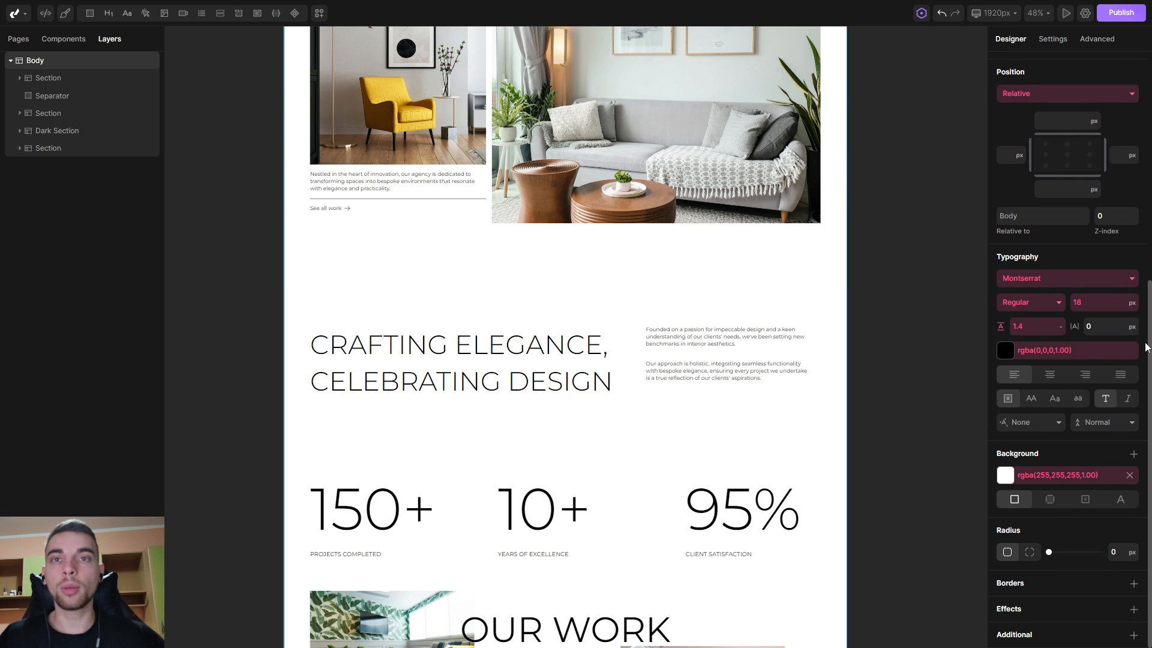
left_click(1005, 350)
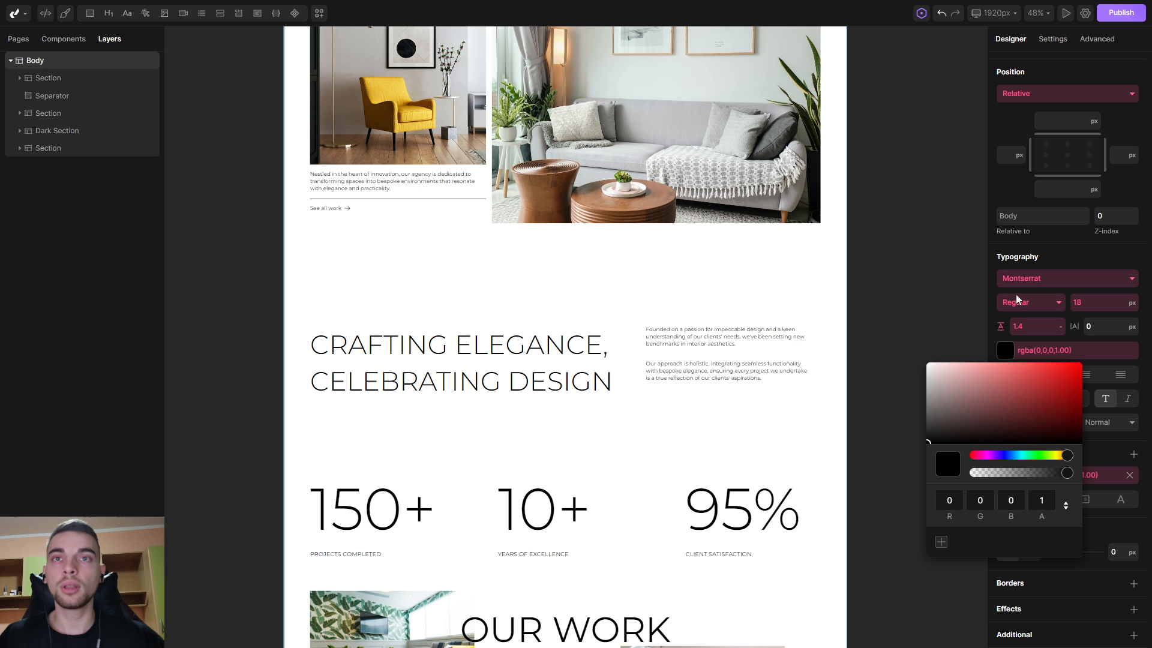
left_click_drag(971, 375, 910, 395)
left_click(946, 354)
left_click(1002, 476)
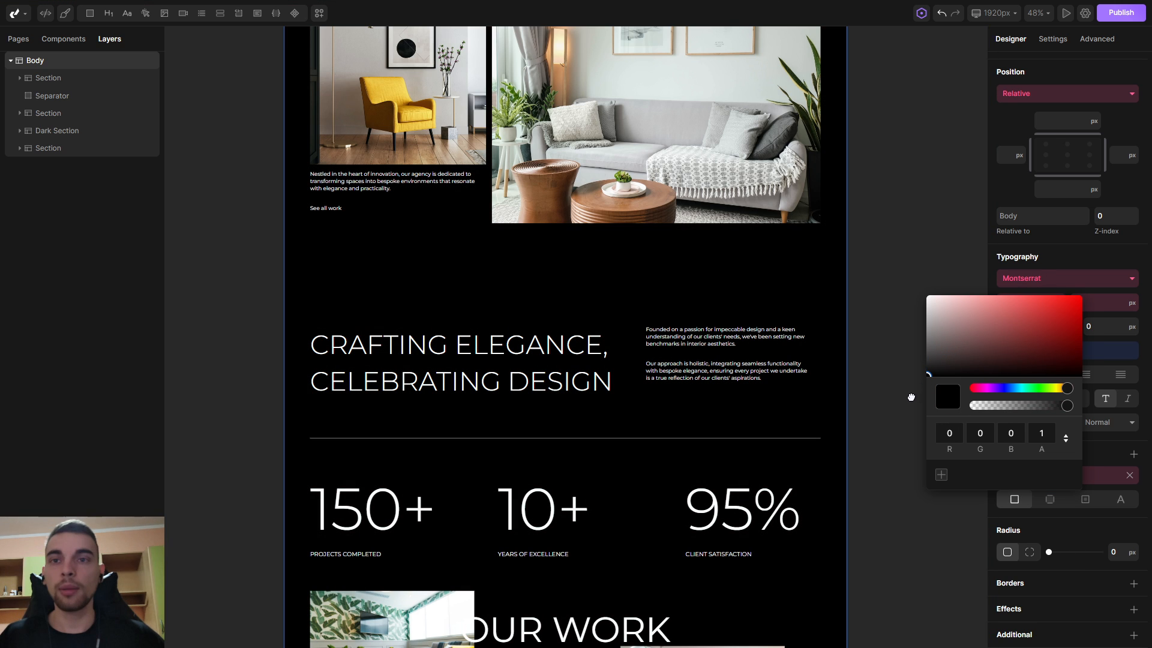
left_click(873, 374)
Look over the dark page down to the Our Work images and reset the Body's text and background colour styling.
mouse_move(876, 103)
left_mouse_down()
mouse_move(850, 442)
mouse_move(856, 525)
mouse_move(851, 162)
left_mouse_up()
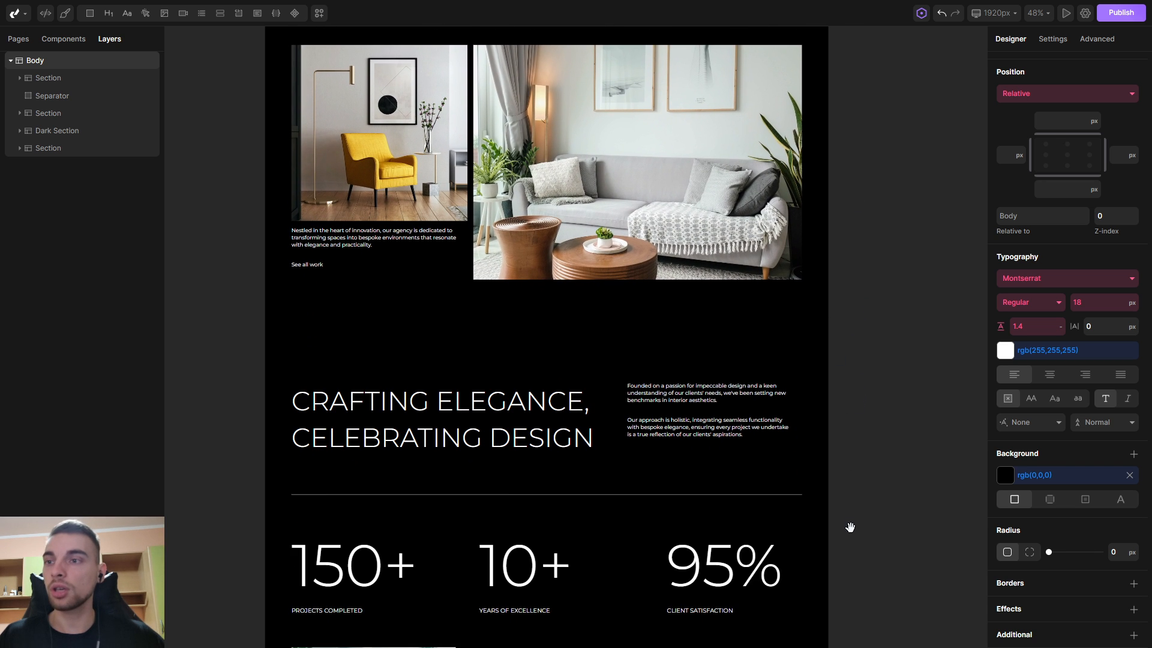
mouse_move(848, 527)
left_mouse_down()
mouse_move(868, 271)
mouse_move(843, 370)
mouse_move(835, 280)
left_mouse_up()
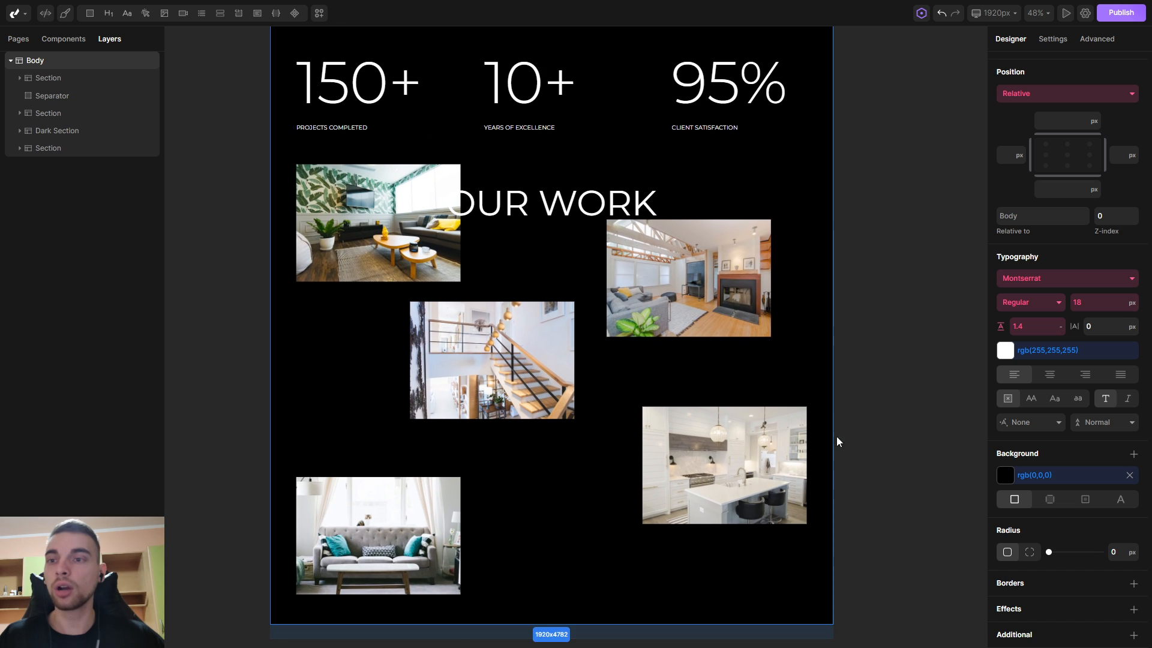
left_click_drag(830, 165, 825, 471)
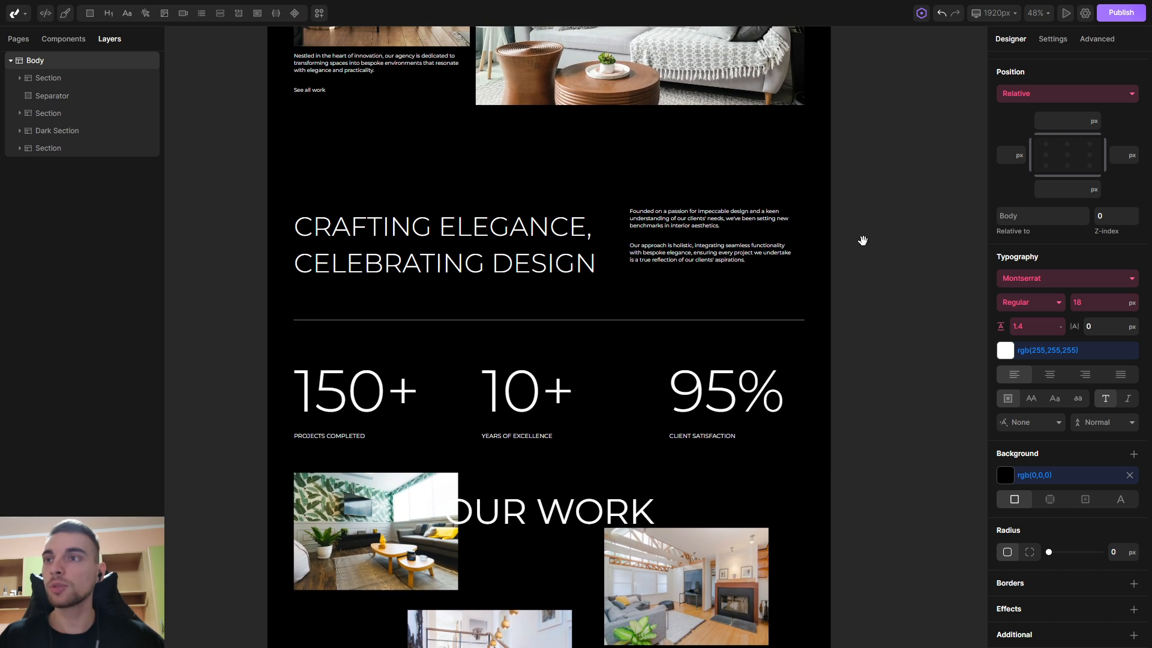
left_click_drag(862, 239, 866, 337)
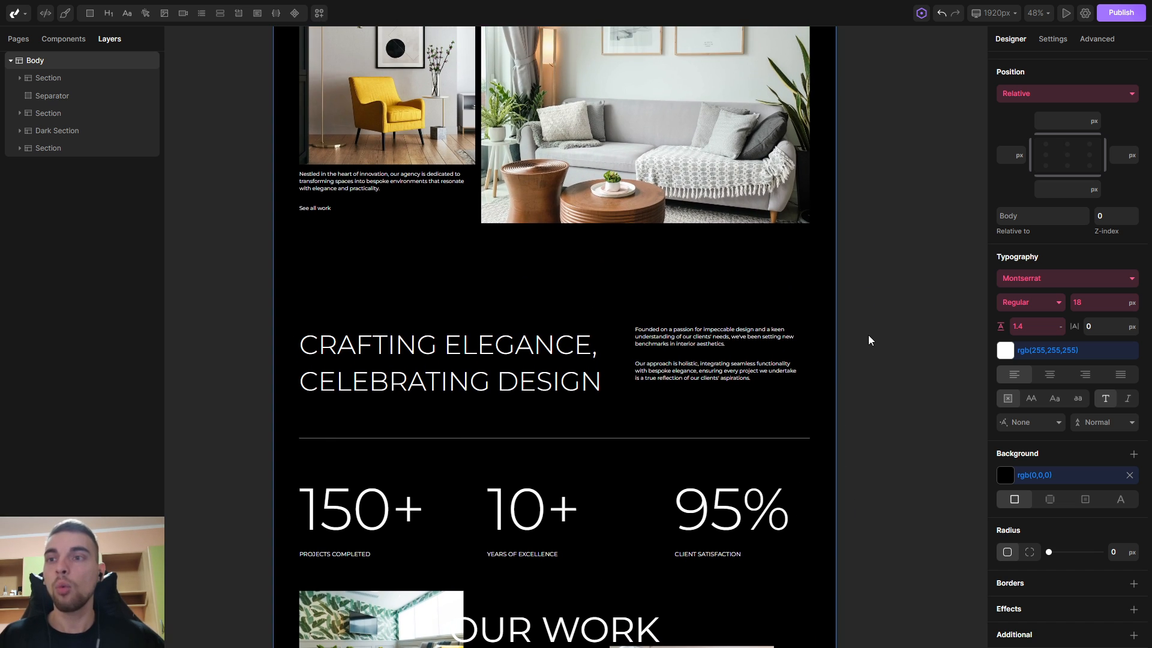
right_click(1027, 354)
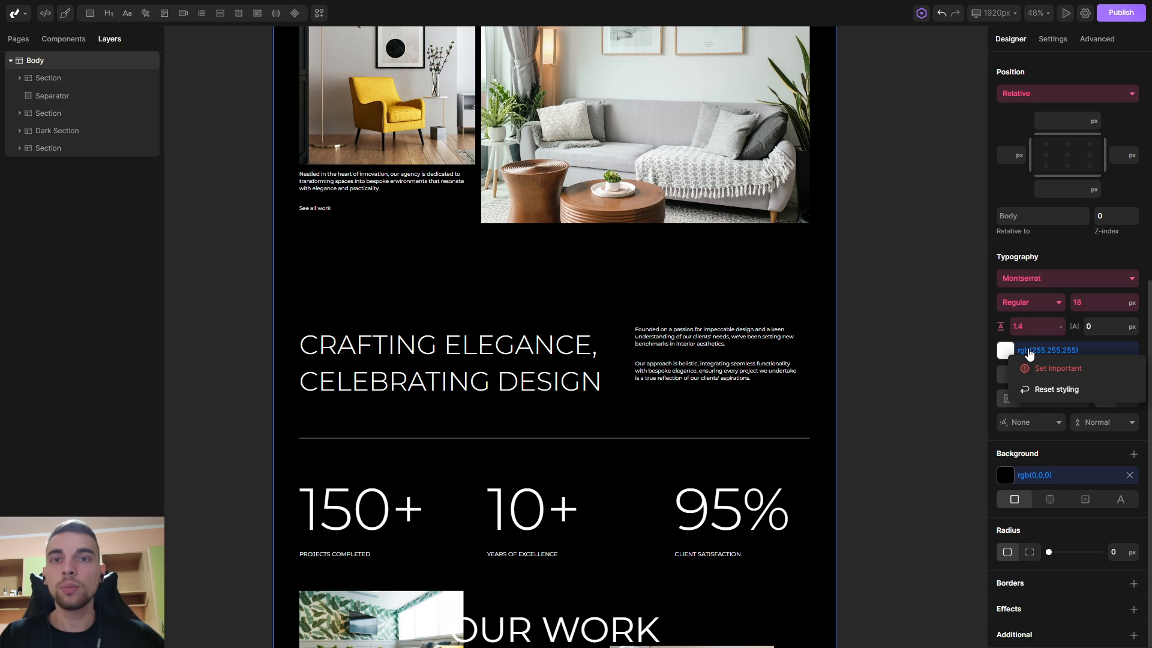
left_click(1031, 390)
right_click(1019, 479)
left_click(1027, 514)
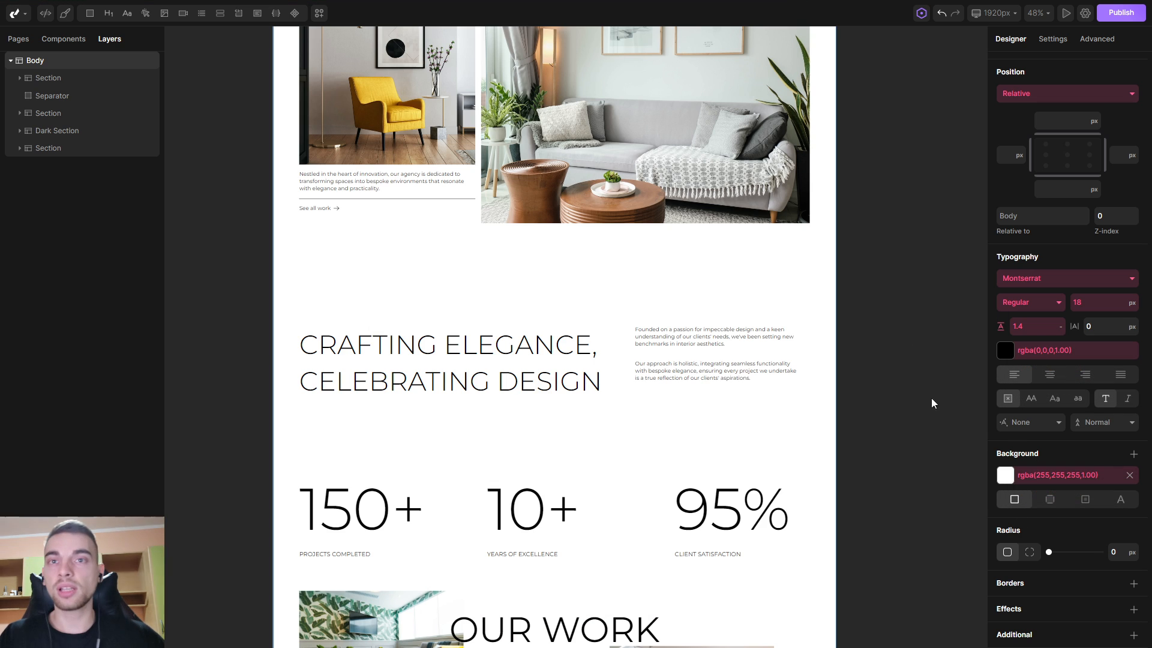
Apply a GSAP Animation transform to the Dark Section and open its animation options.
scroll(845, 535, "down", 4)
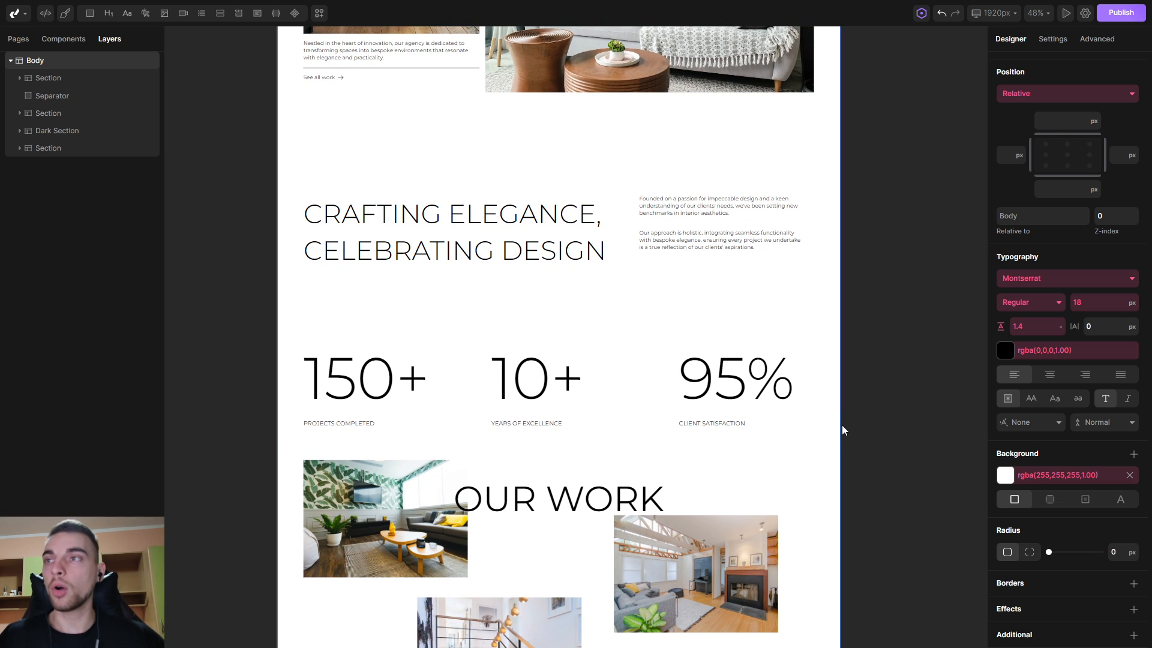
left_click(319, 166)
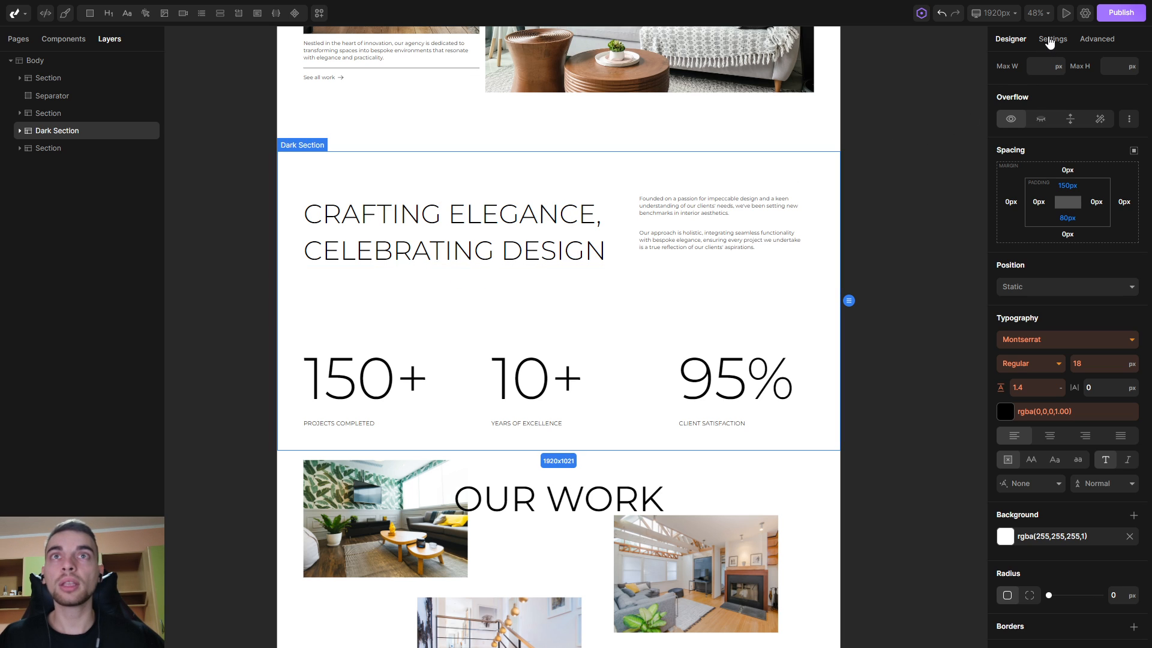
left_click(1049, 39)
left_click(1077, 113)
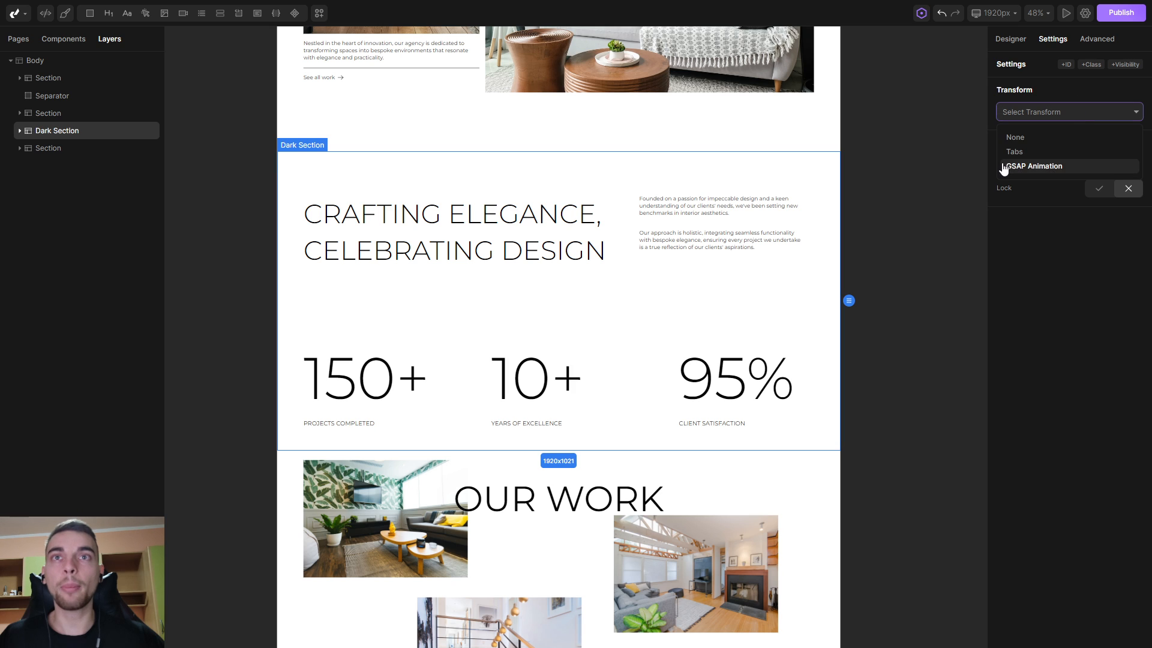
left_click(1081, 170)
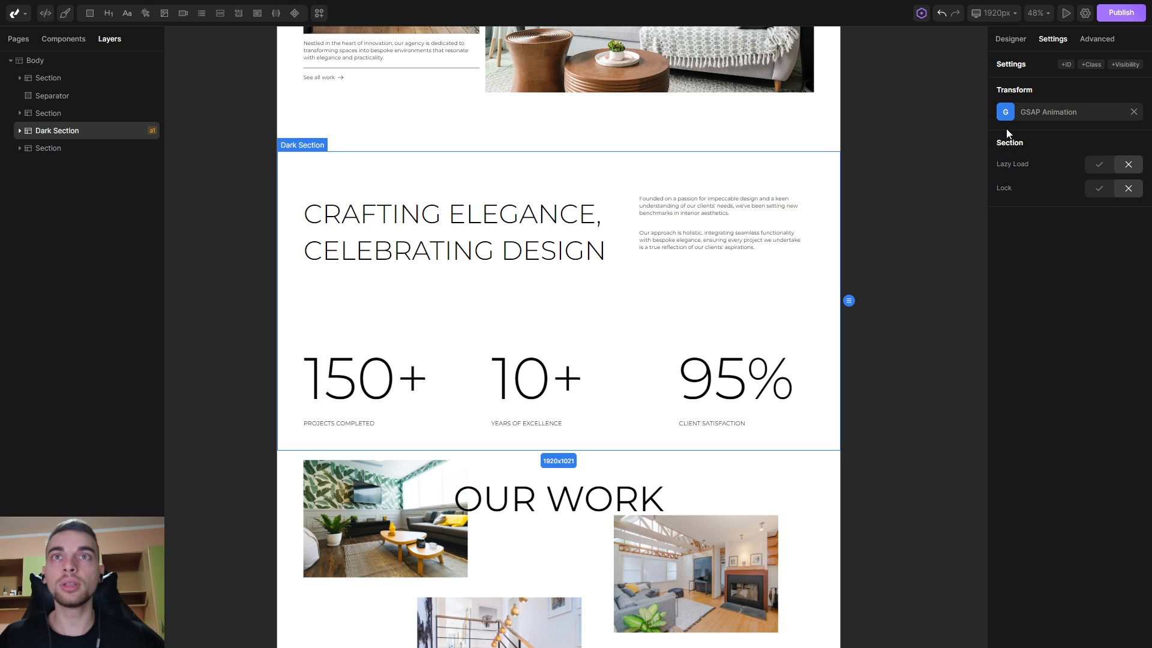
left_click(1005, 112)
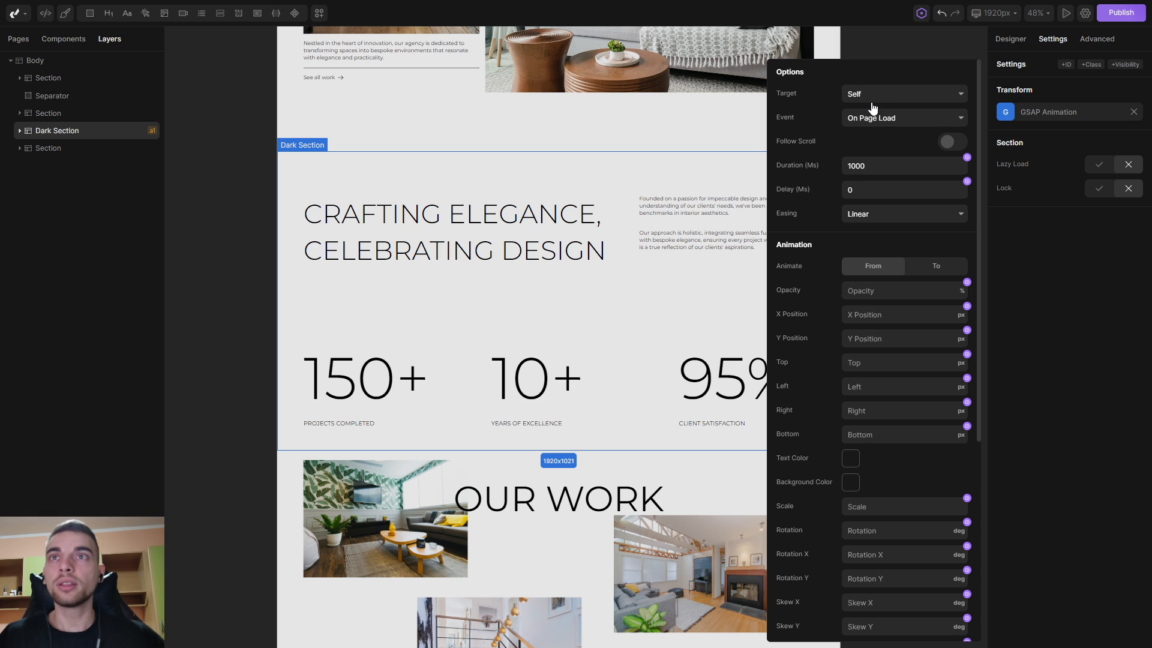
Set the Dark Section animation's target to Tag and choose Body (body) as the tag.
left_click(916, 95)
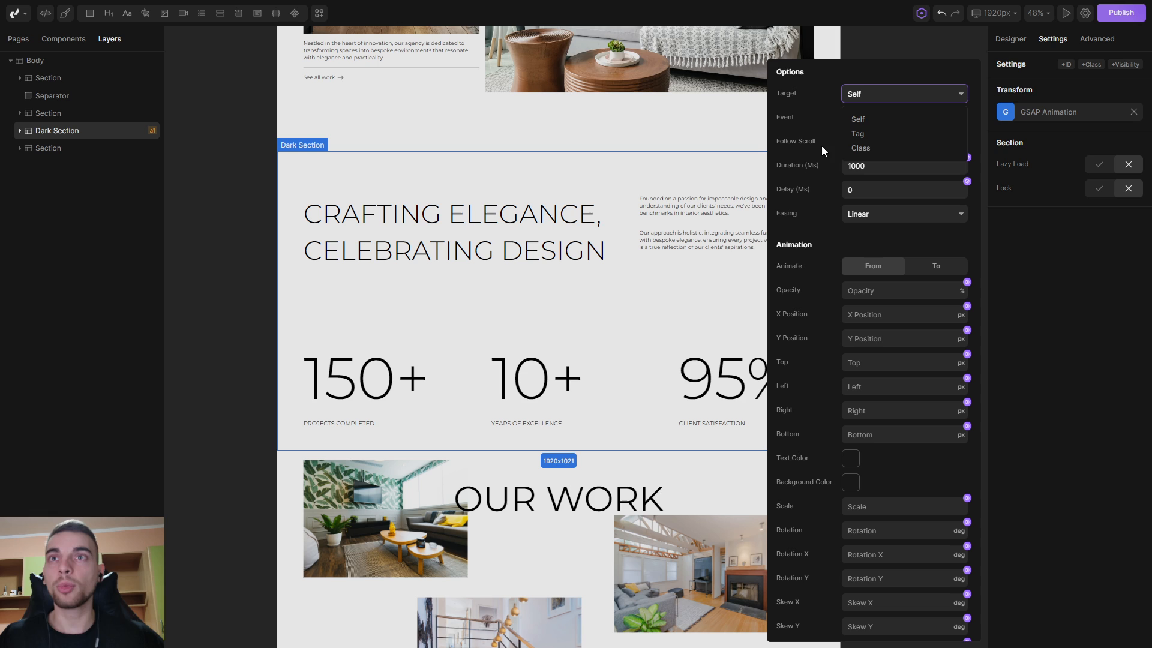
left_click(886, 139)
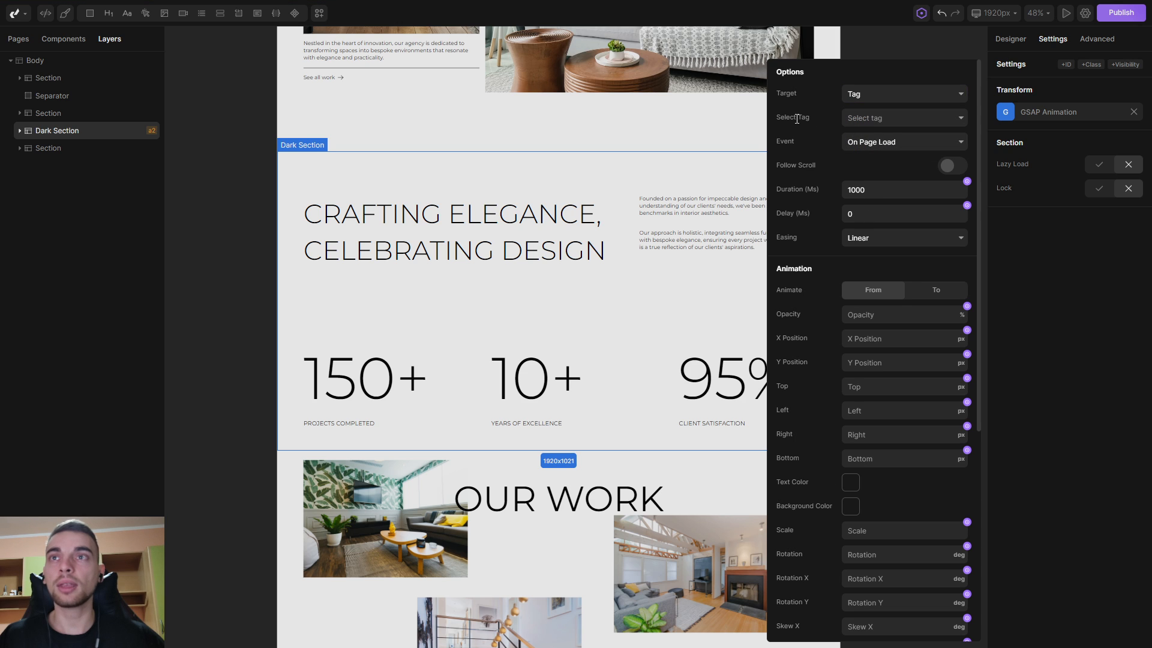
left_click(944, 125)
left_click_drag(964, 144, 912, 311)
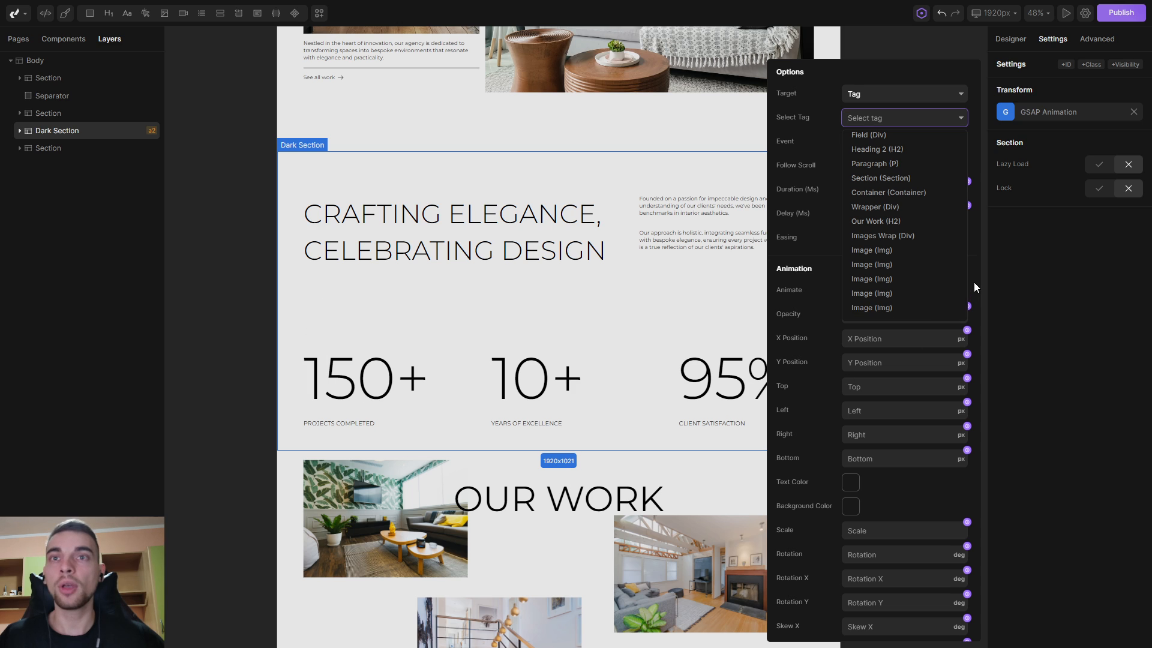
left_click_drag(964, 288, 963, 259)
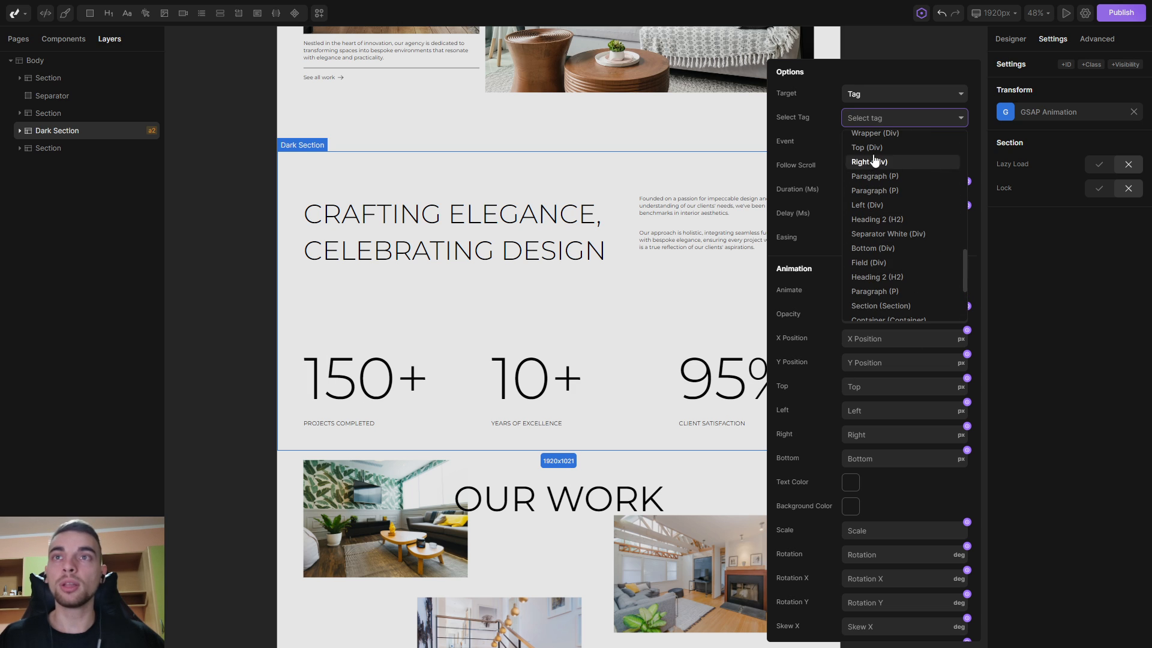
type("Body")
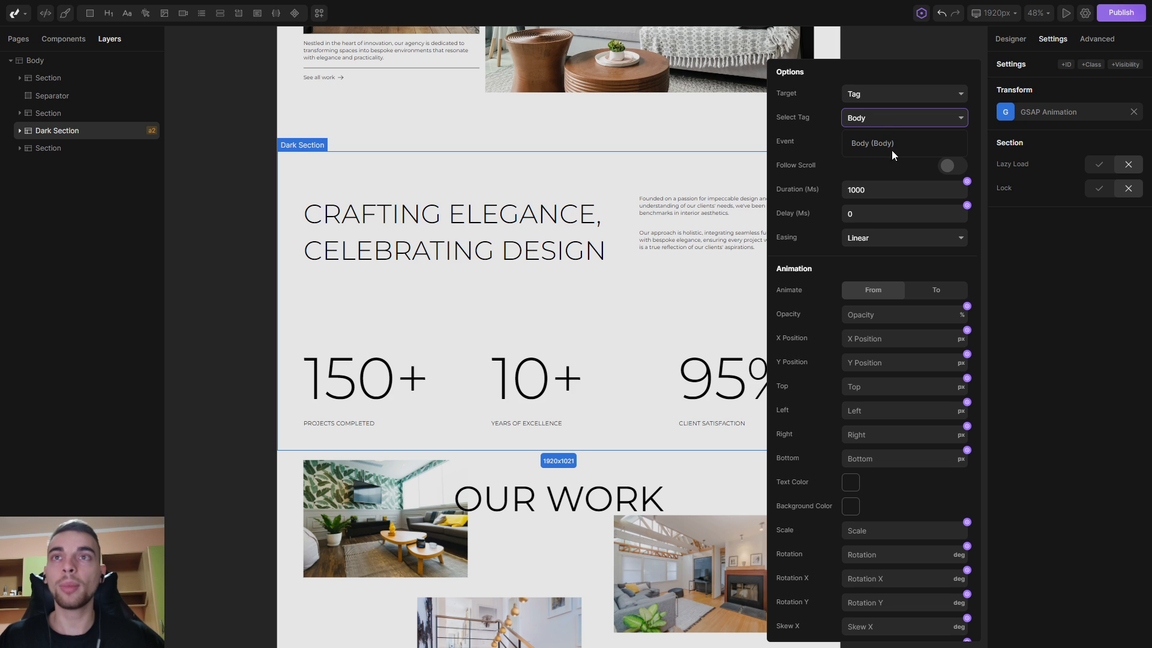
left_click(876, 147)
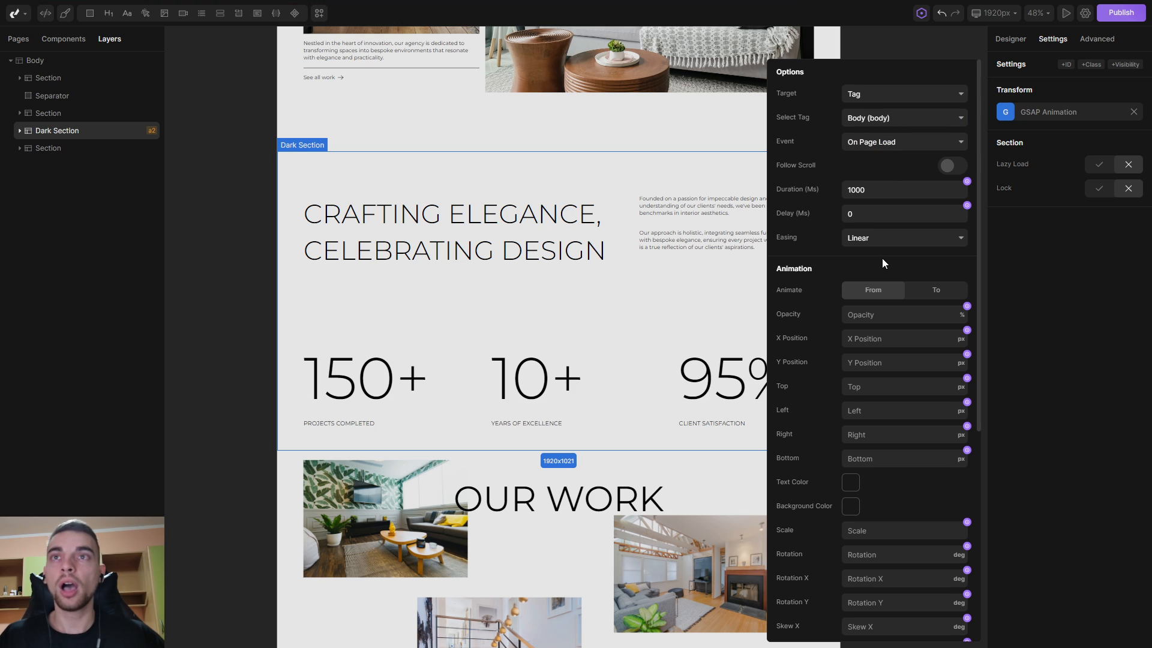
Set the animation's event to Scroll Into View and enable View Markers and Follow Scroll.
left_click(899, 143)
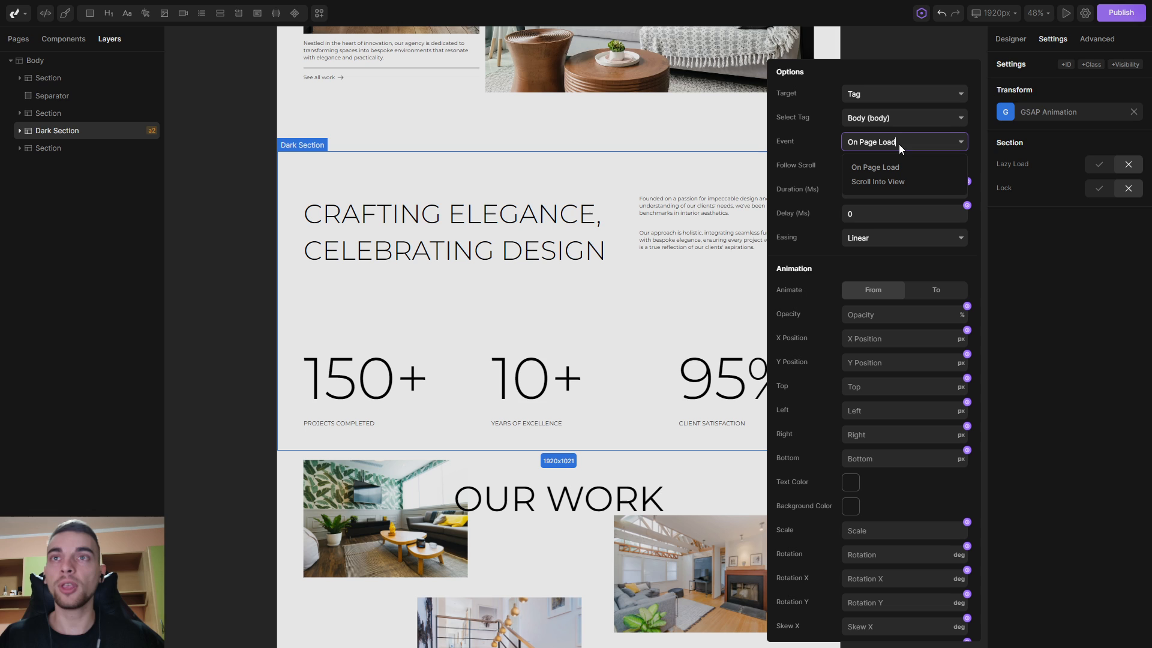
left_click(913, 183)
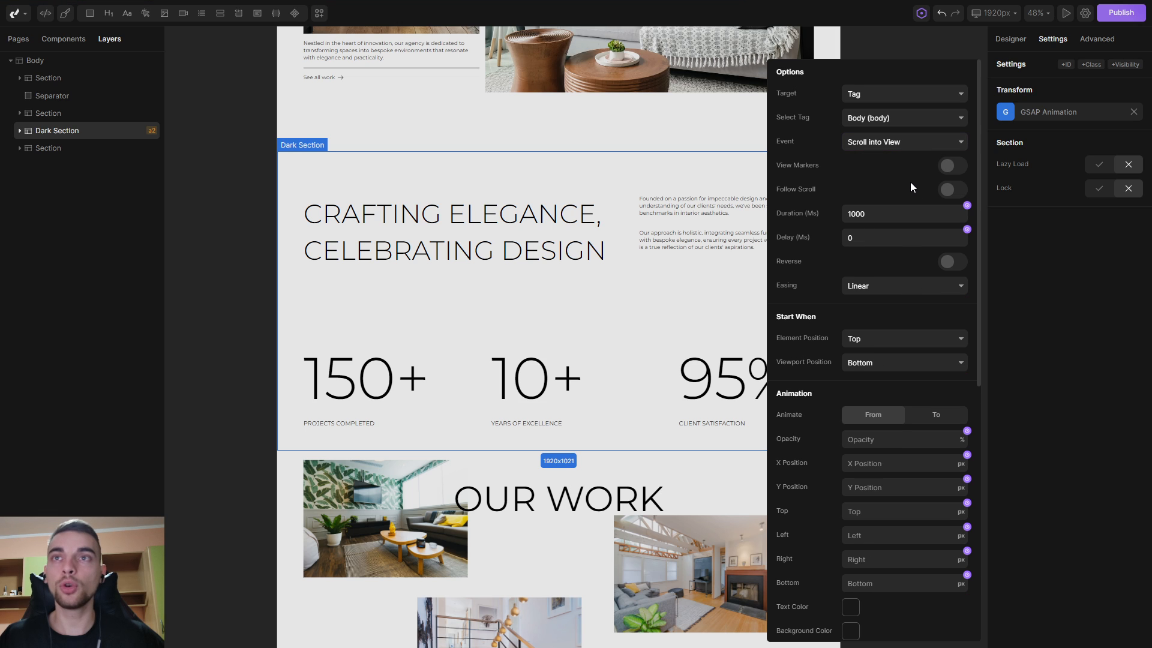
left_click(948, 168)
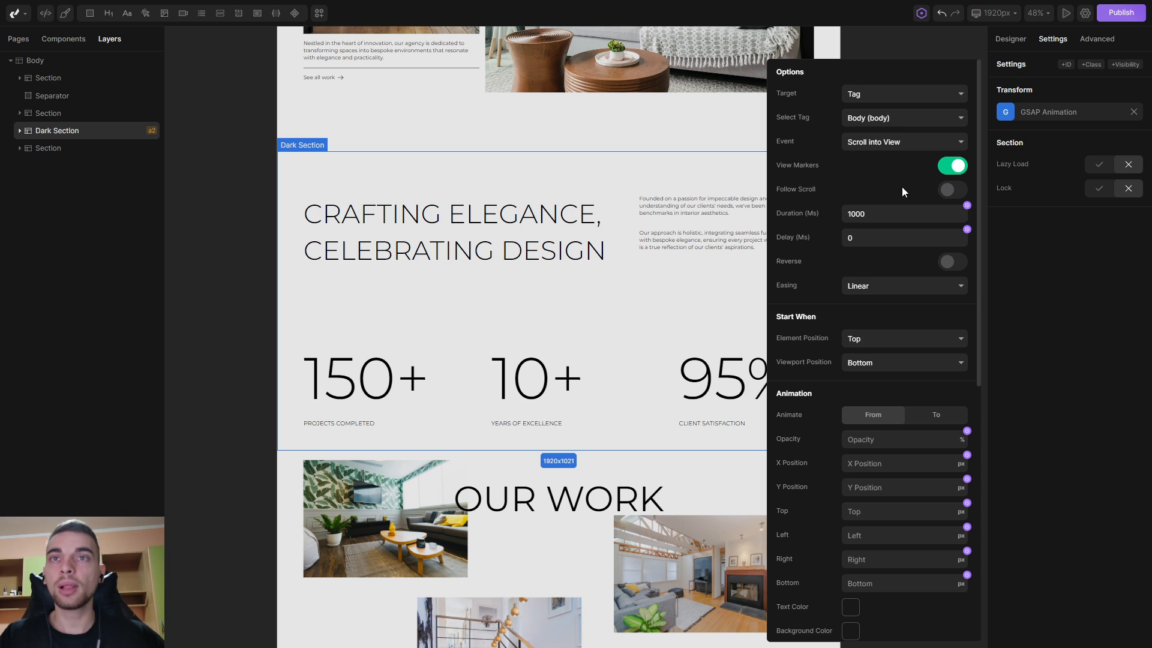
left_click(954, 190)
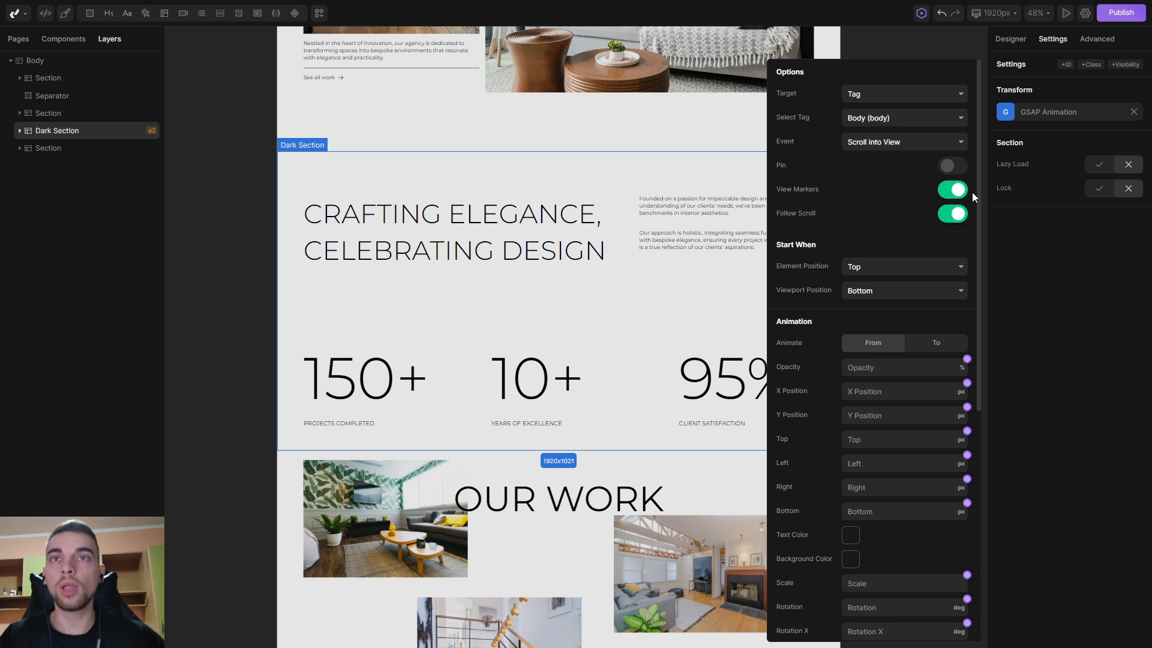
Set the animation's starting Viewport Position to Center.
left_click_drag(978, 186, 976, 202)
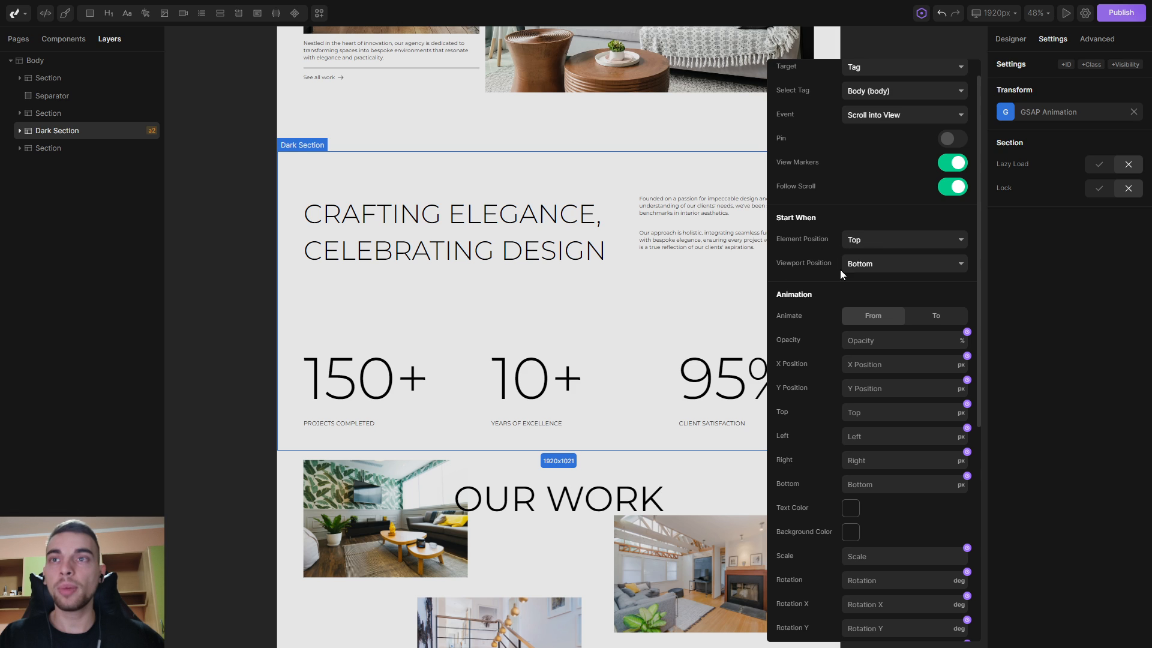
left_click(882, 265)
left_click(873, 305)
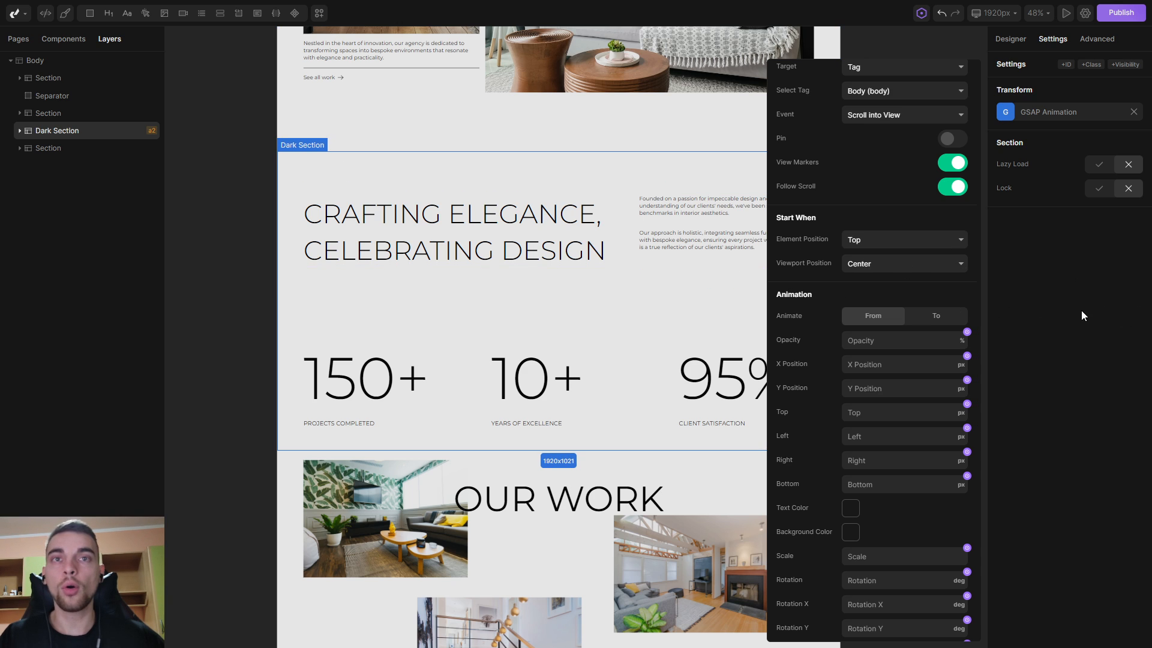
Set Animate to To, with text colour rgb(255,255,255) and background colour rgb(0,0,0) as the end values.
left_click_drag(978, 243, 975, 381)
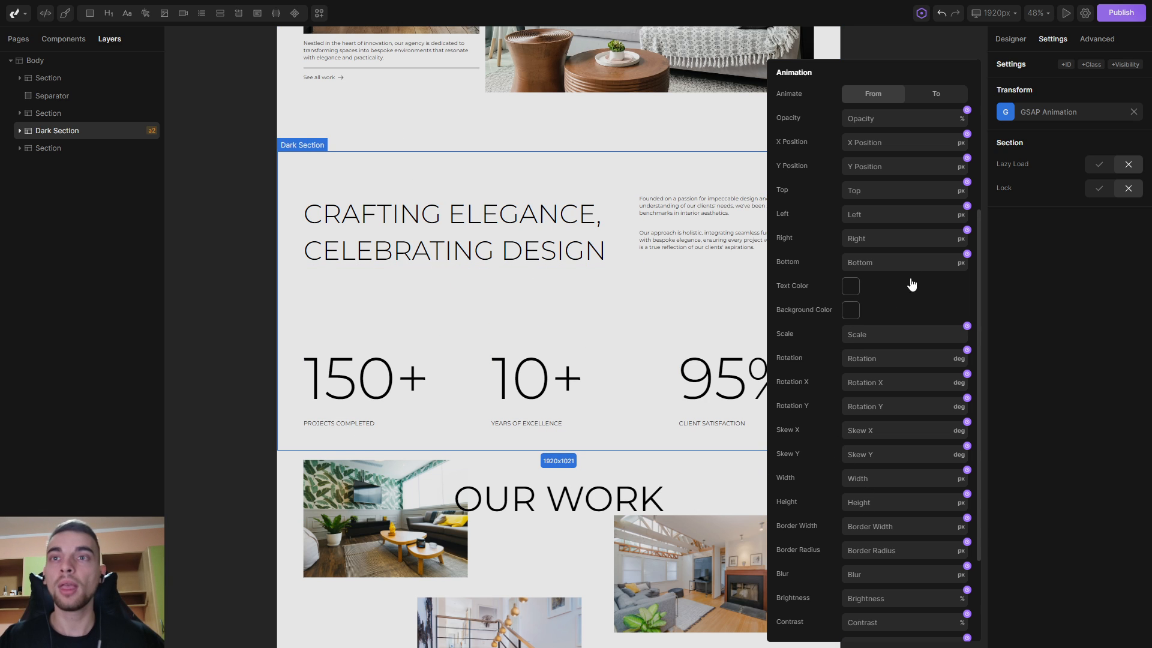
left_click(938, 91)
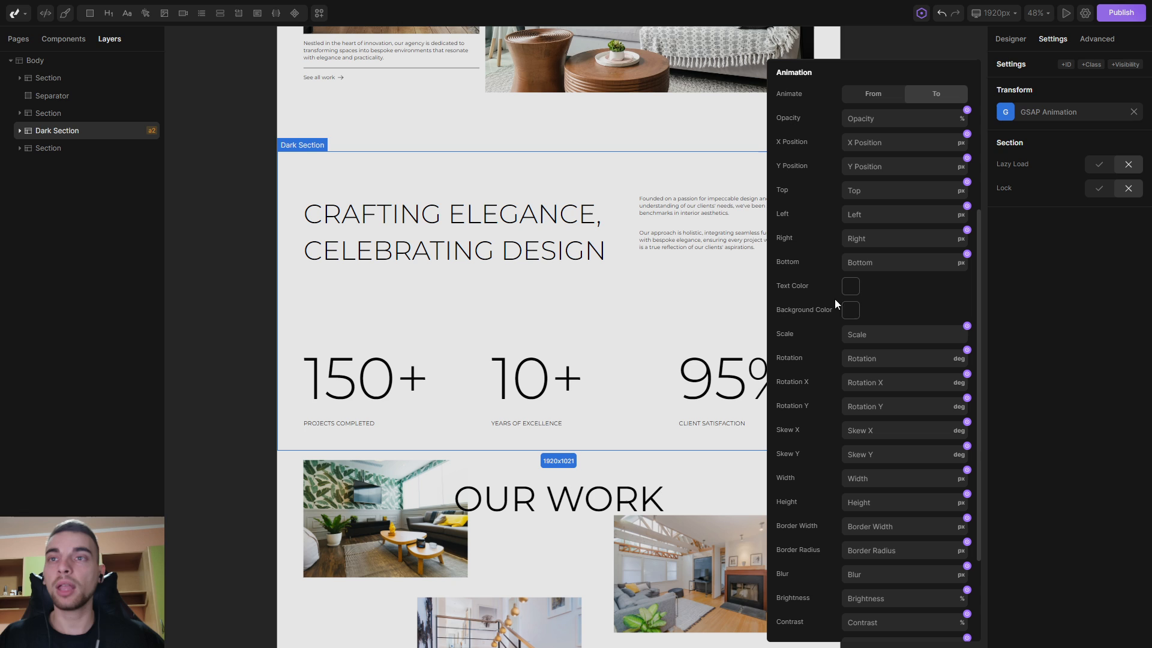
left_click(850, 289)
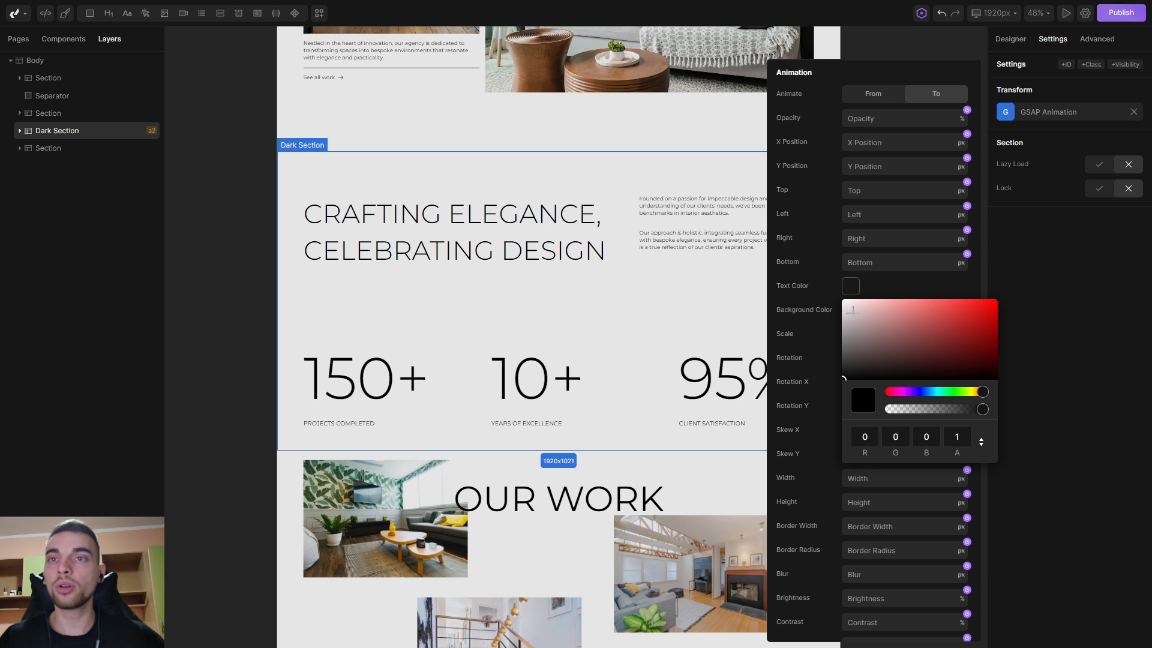
left_click(853, 312)
left_click(820, 297)
left_click(850, 311)
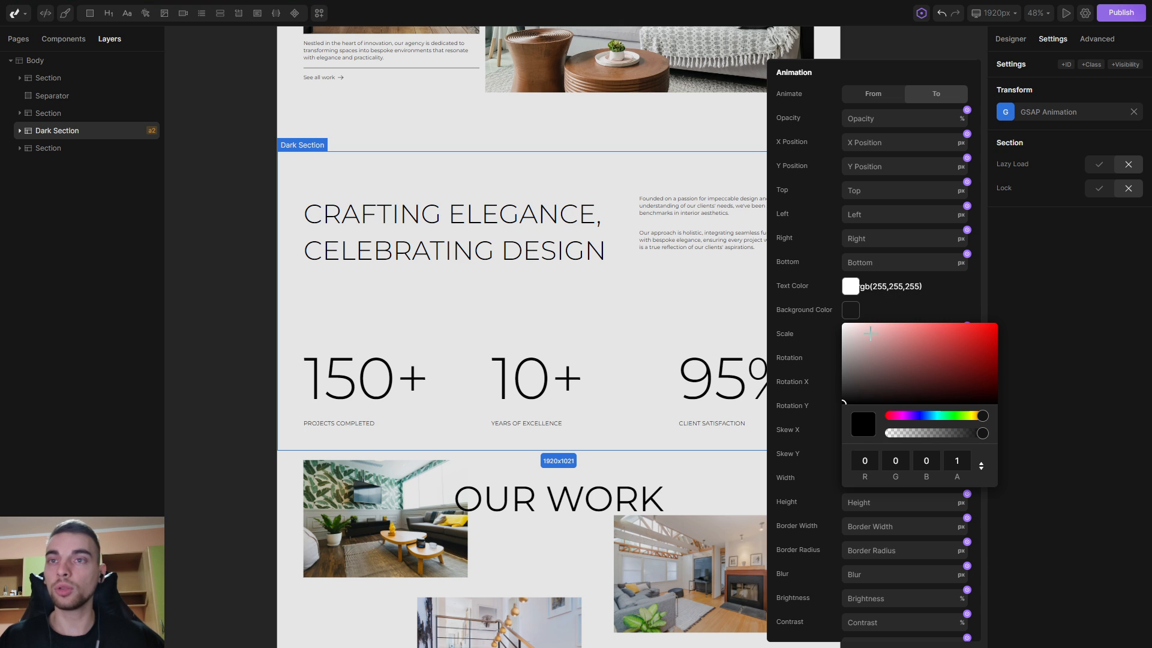
left_click_drag(875, 364, 837, 408)
left_click(813, 340)
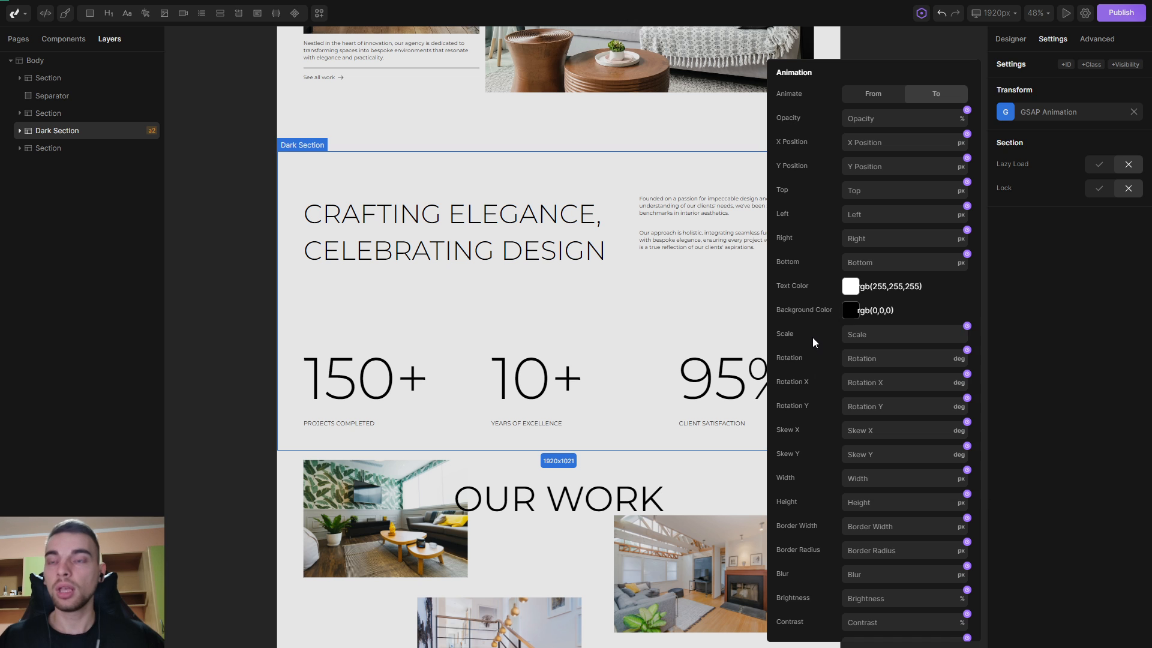
Reload the live page and scroll to the Dark Section to check how the body's colours change.
key("ctrl+Tab")
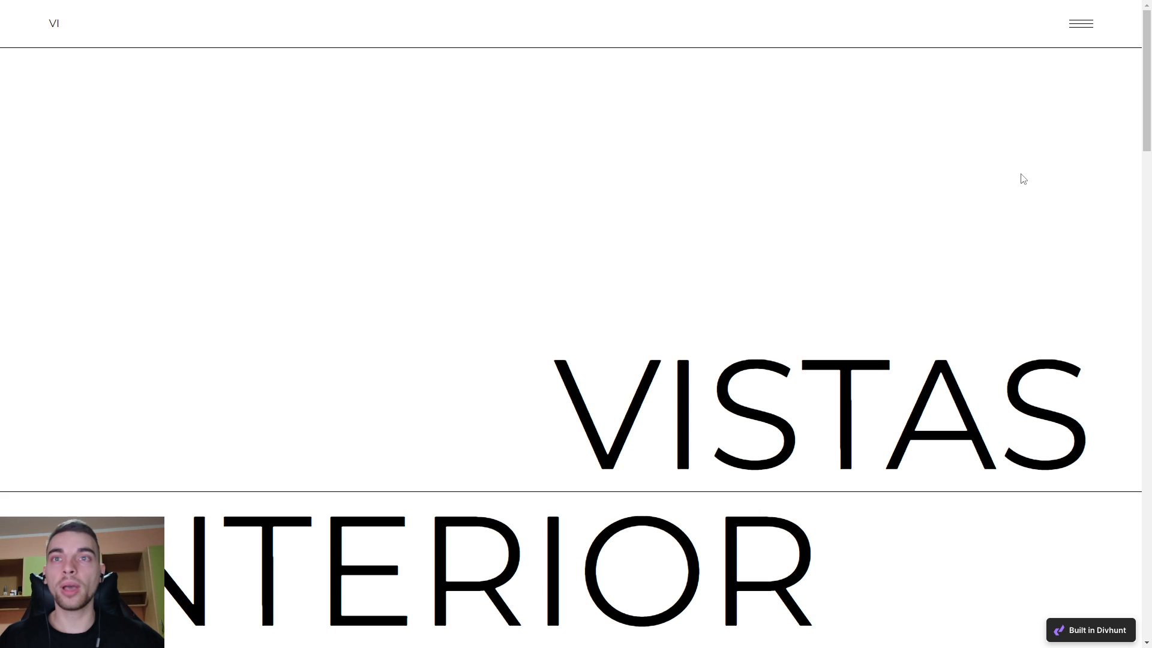
key("F5")
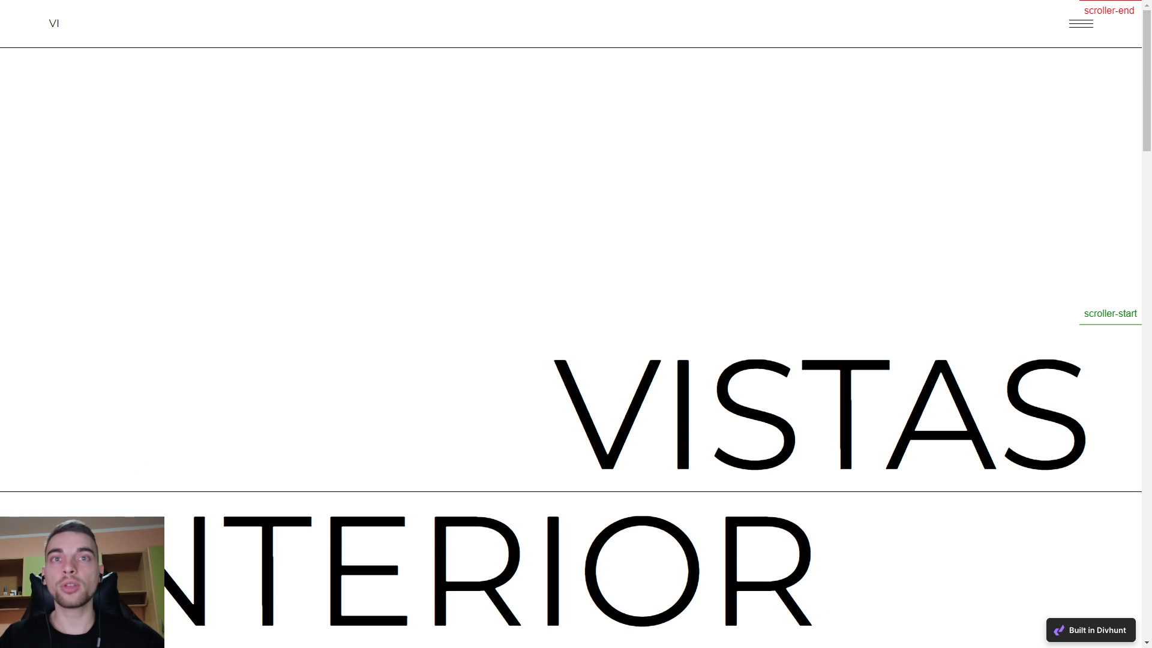
scroll(1132, 204, "down", 5)
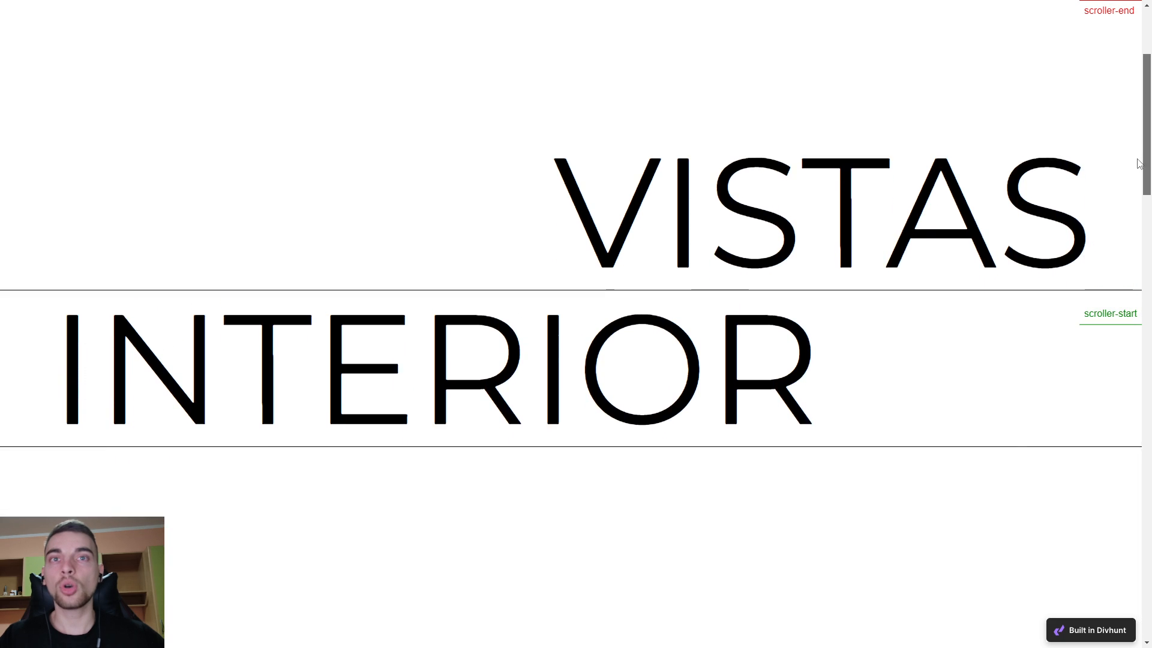
scroll(1135, 192, "down", 8)
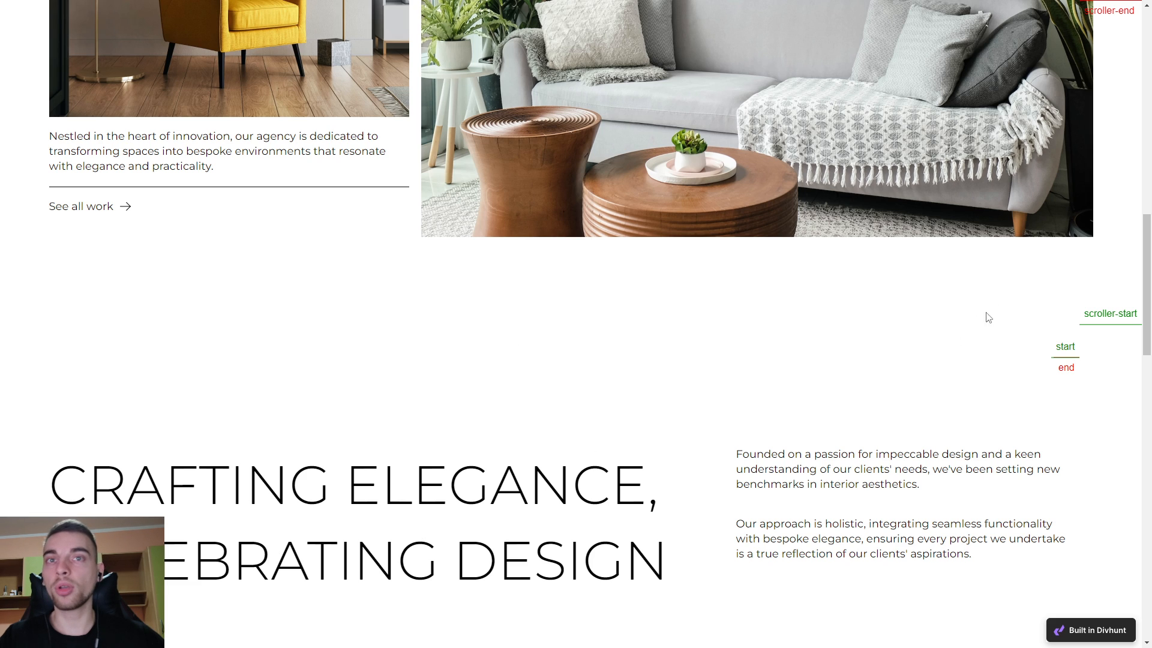
left_click_drag(1146, 288, 1137, 368)
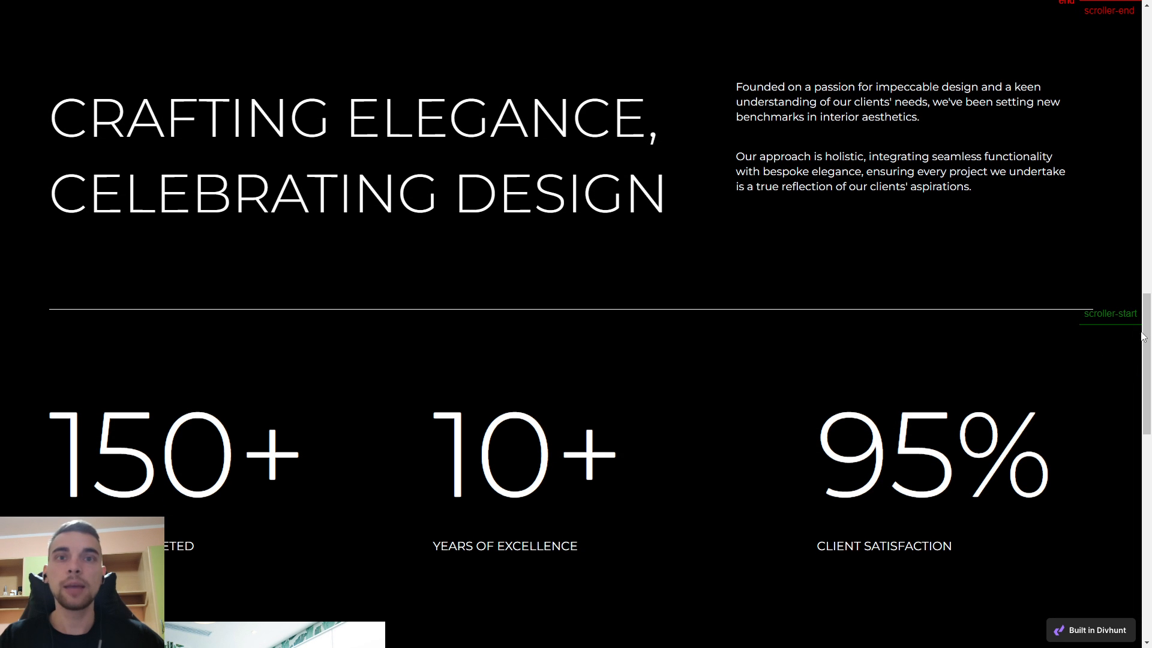
scroll(1116, 210, "up", 1)
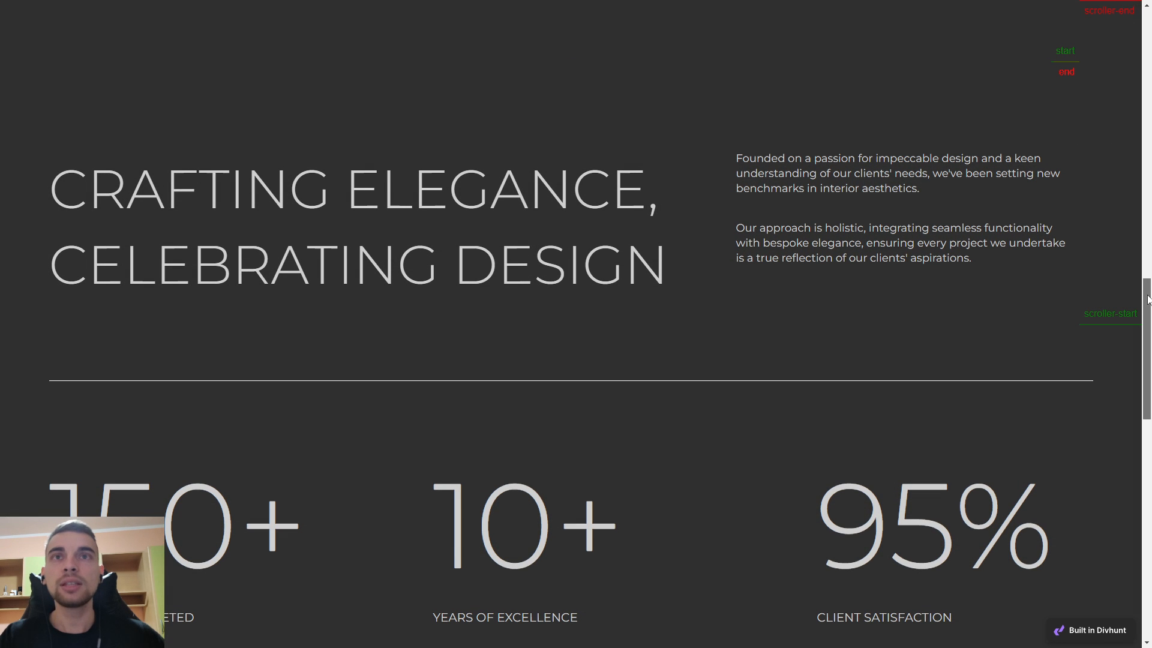
scroll(1140, 297, "down", 1)
left_click_drag(1142, 301, 1135, 312)
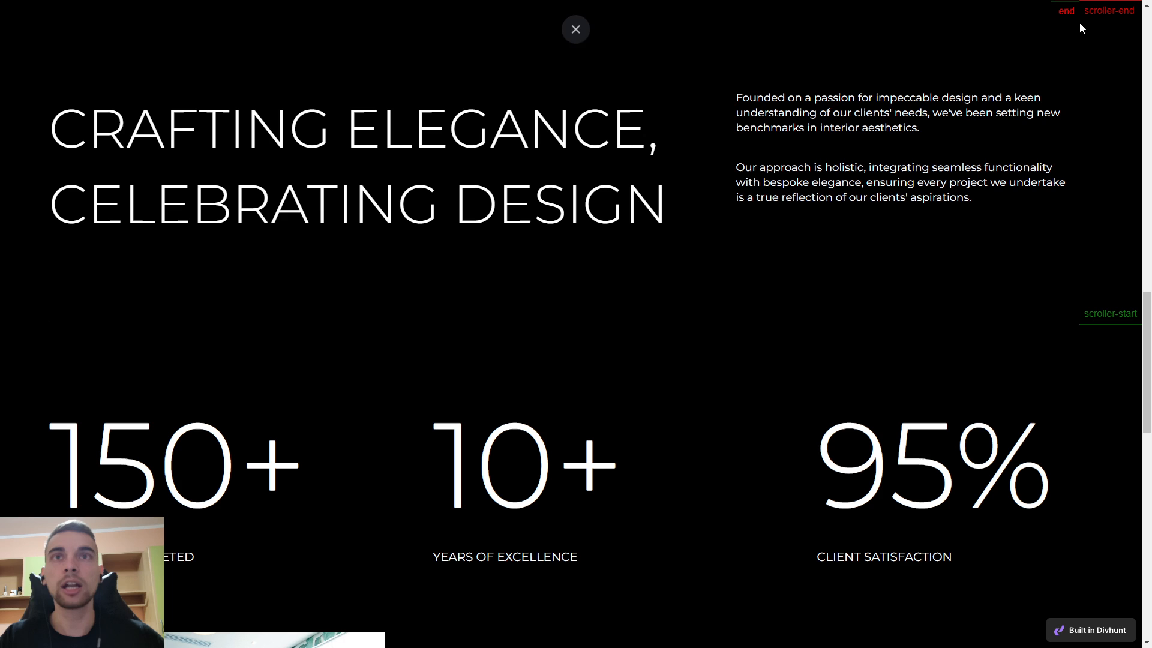
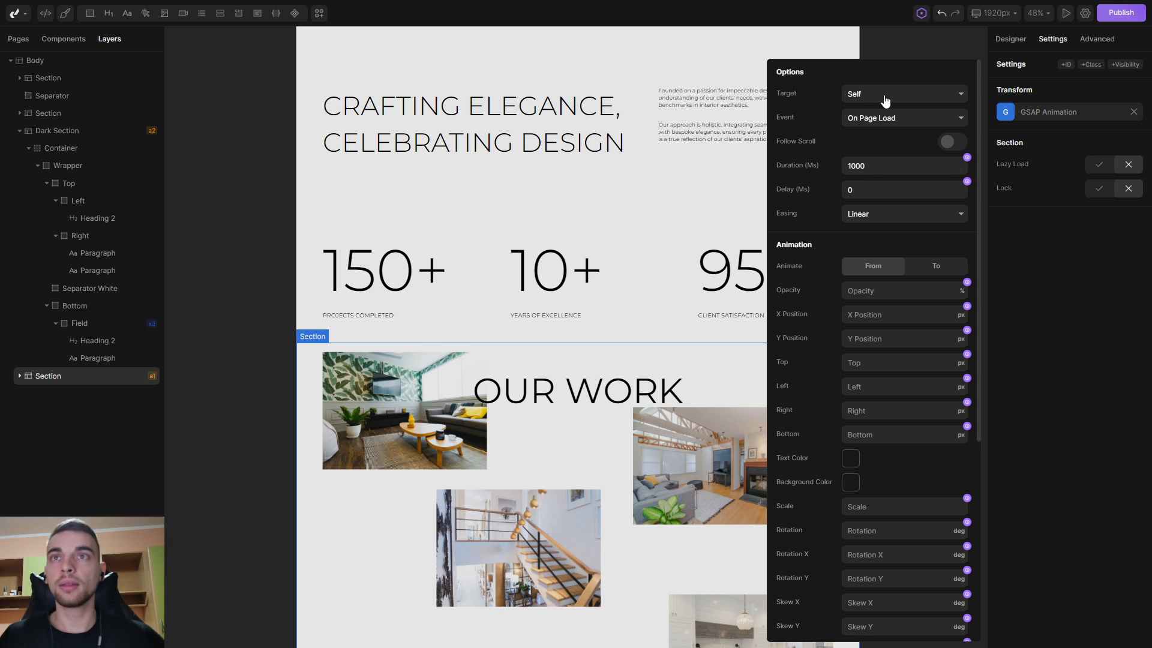
Set the last Section's animation to target the Body (body) tag on the Scroll Into View event.
left_click(859, 102)
left_click(872, 134)
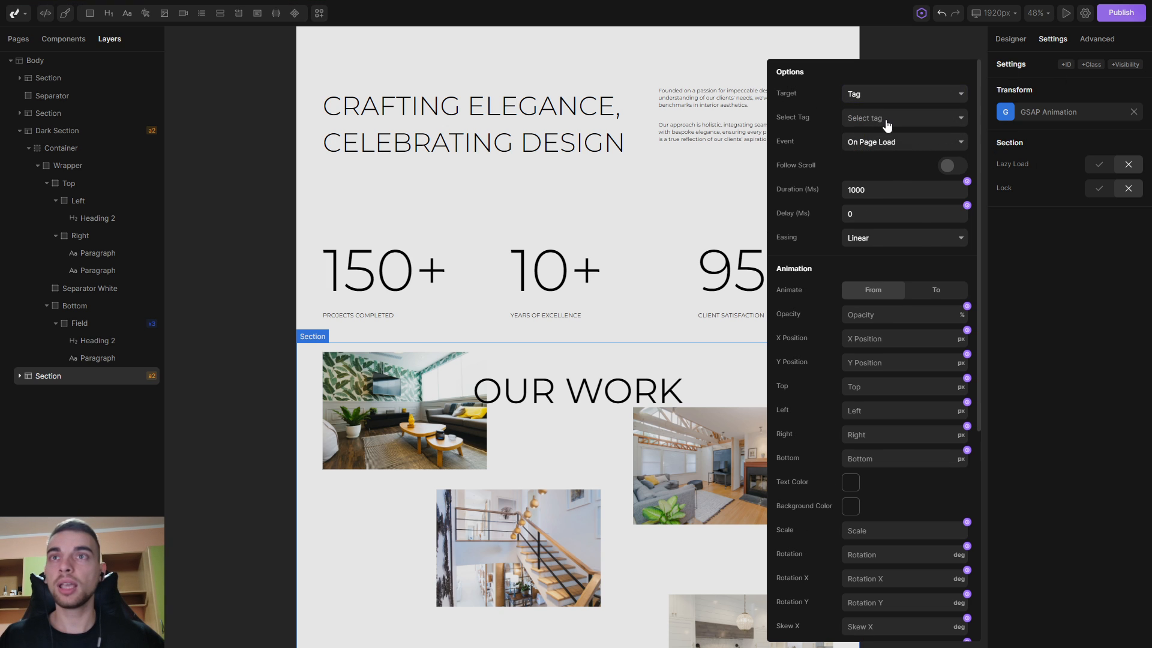
left_click(888, 119)
left_click(880, 159)
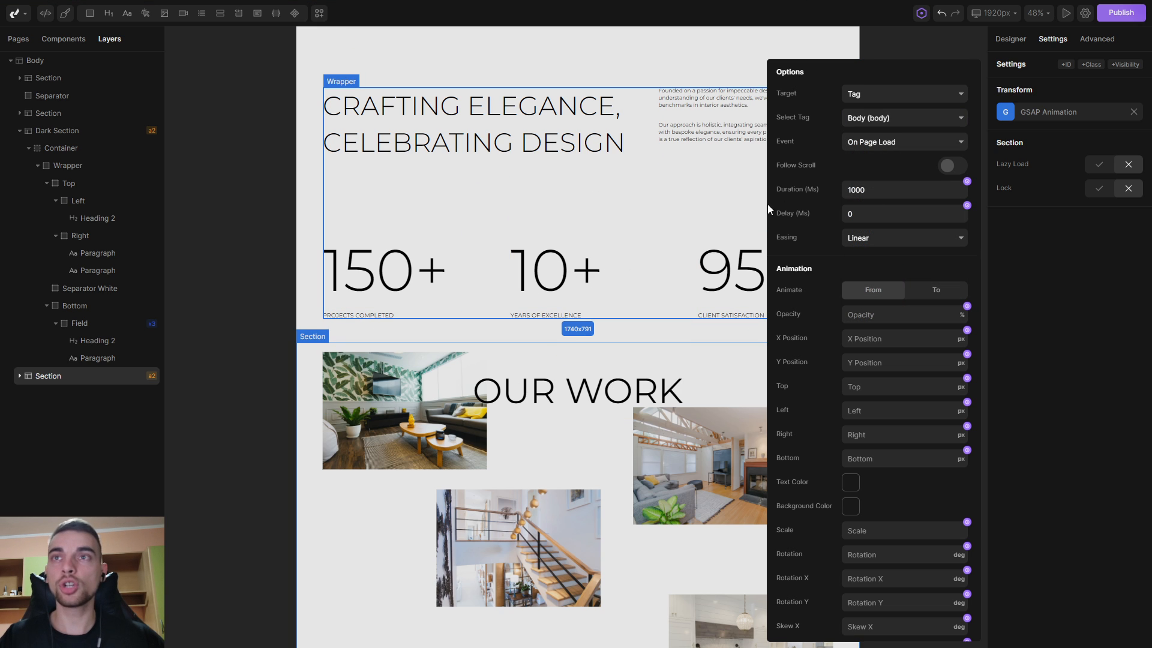
left_click(913, 143)
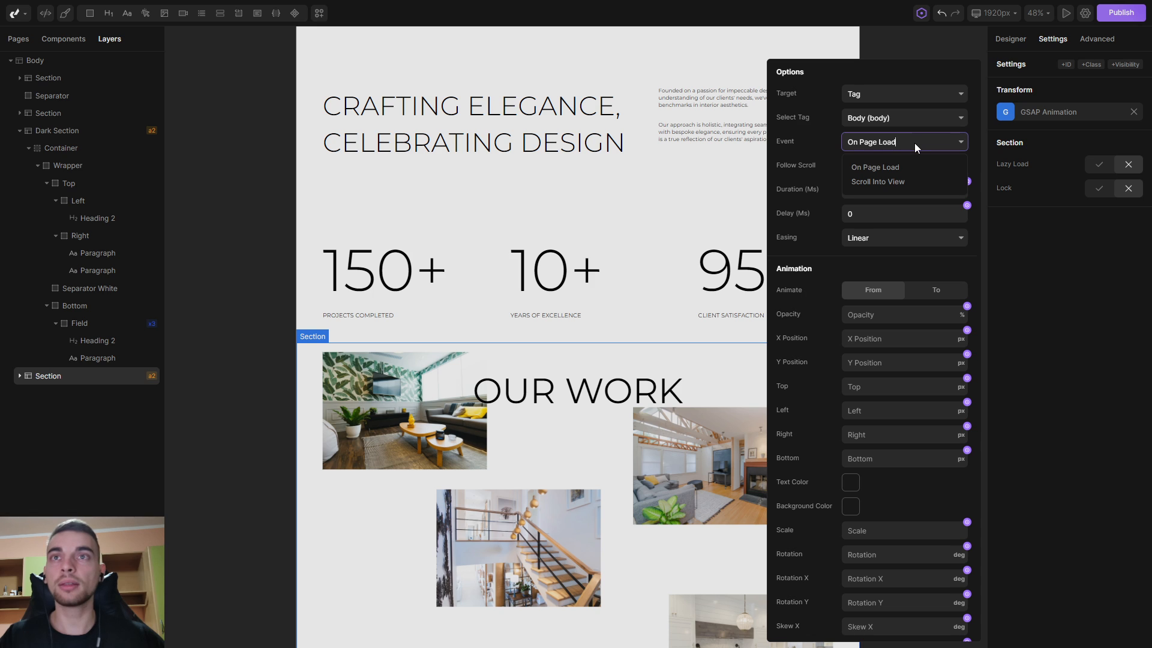
left_click(877, 182)
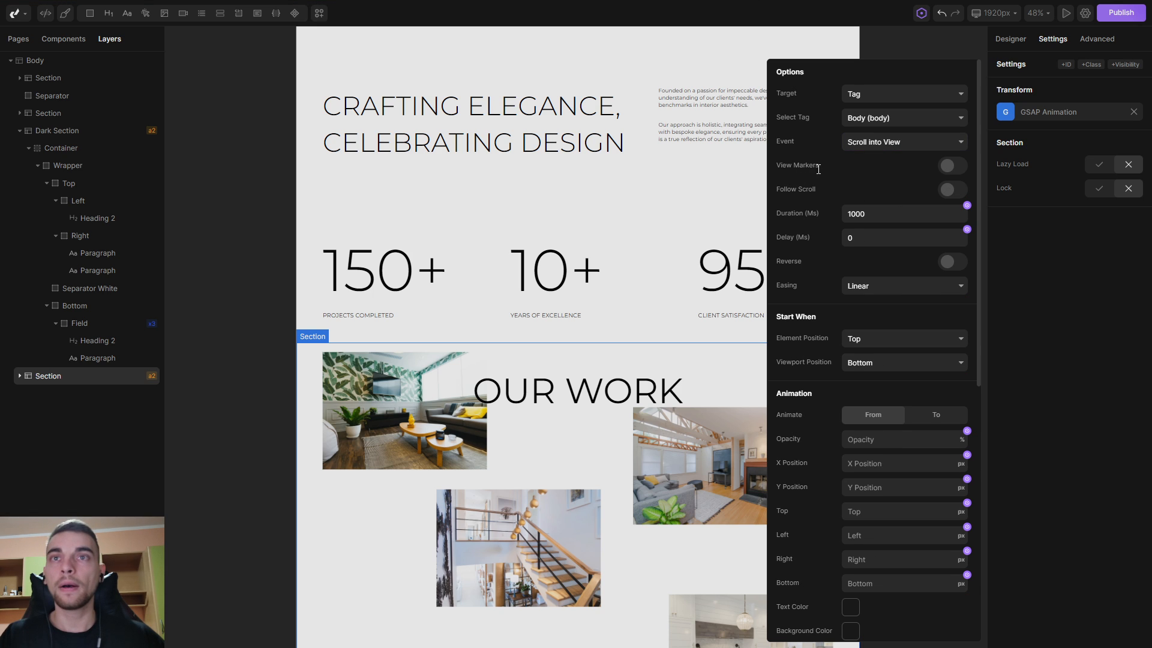
Enable Follow Scroll for the last Section's animation and set its starting Viewport Position to Center.
left_click(947, 191)
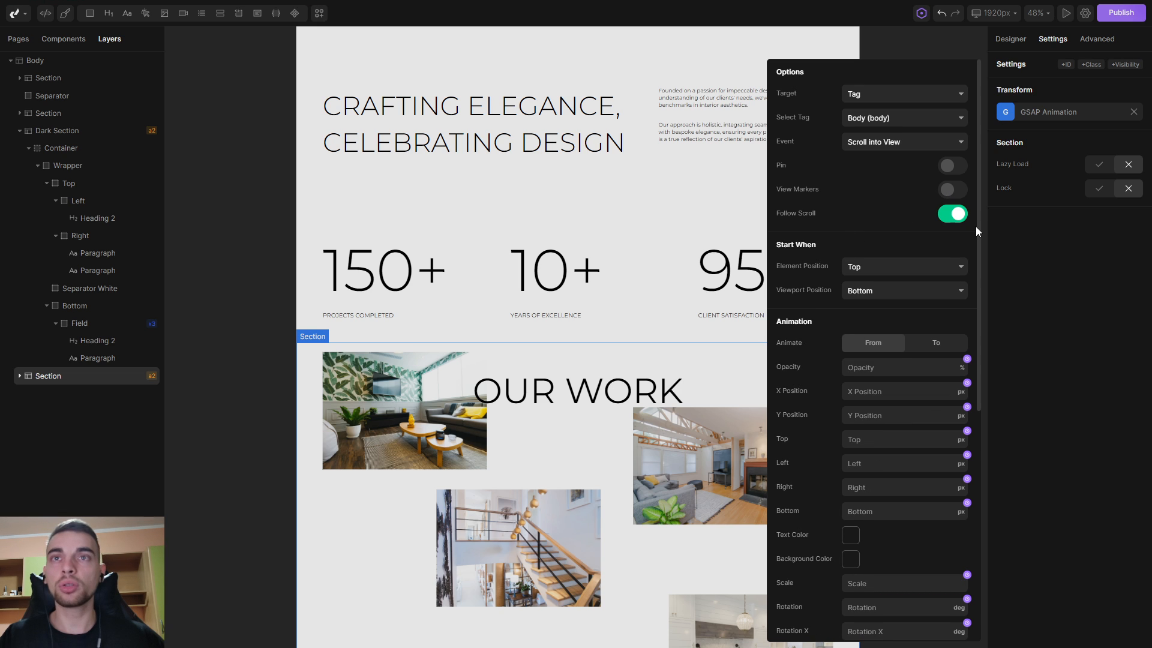
left_click_drag(978, 224, 981, 260)
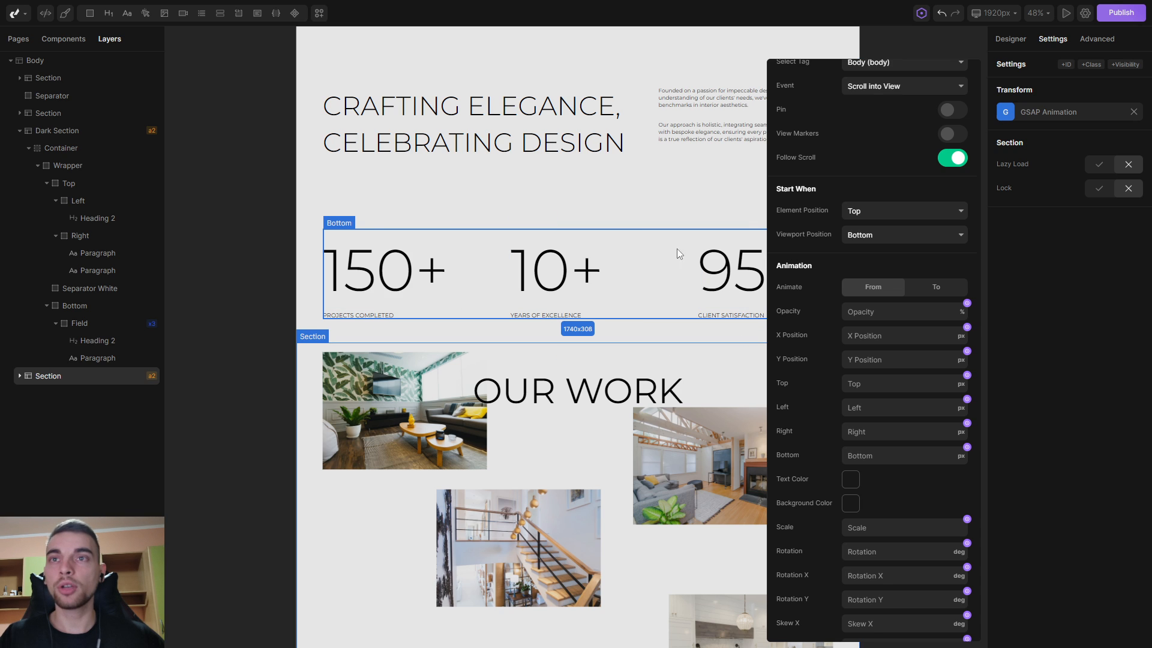
left_click(898, 235)
left_click(870, 276)
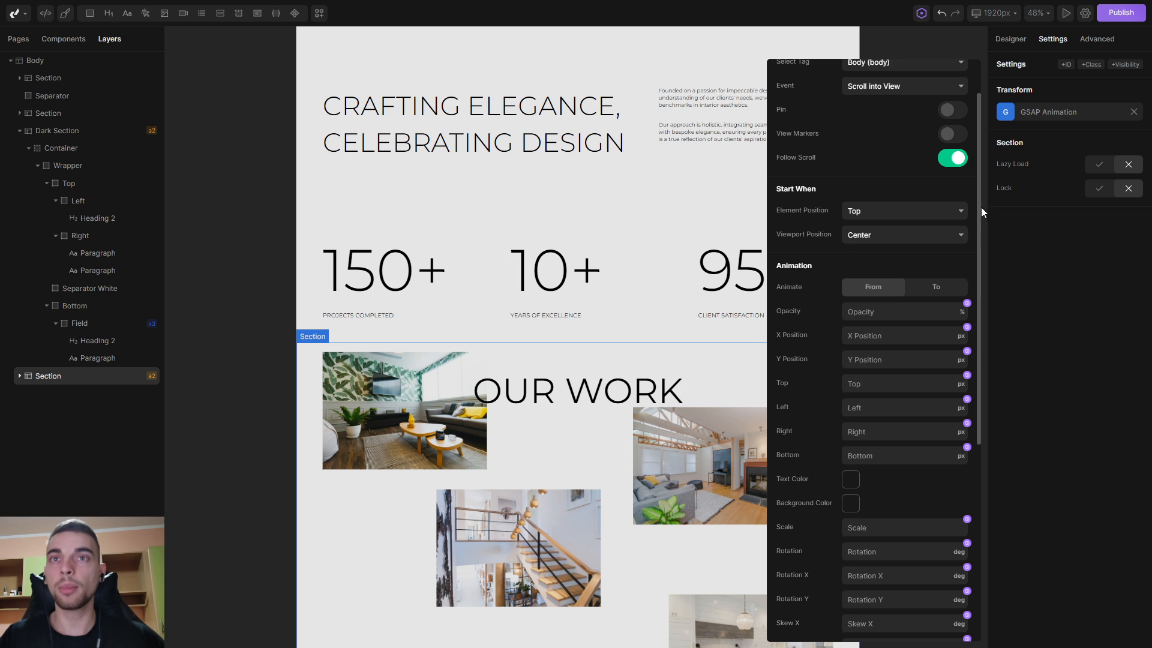
Set Animate to To, with text colour rgb(0,0,0) and background colour rgb(255,255,255) as the end values.
left_click_drag(978, 205, 983, 284)
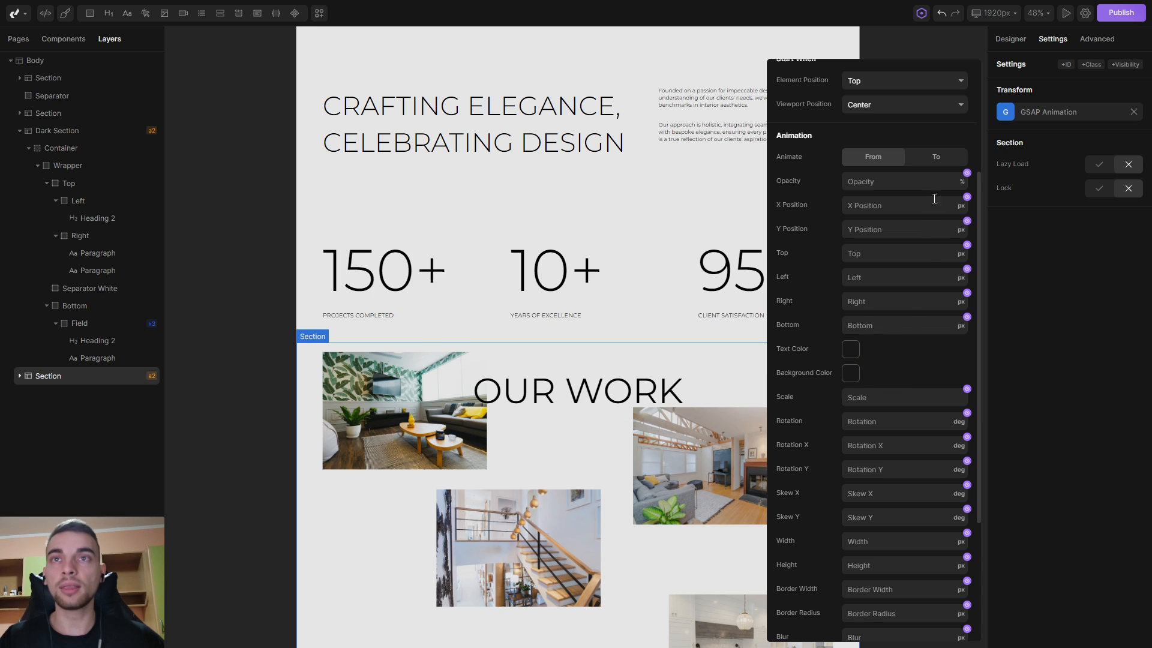
left_click(939, 164)
left_click_drag(978, 208, 977, 236)
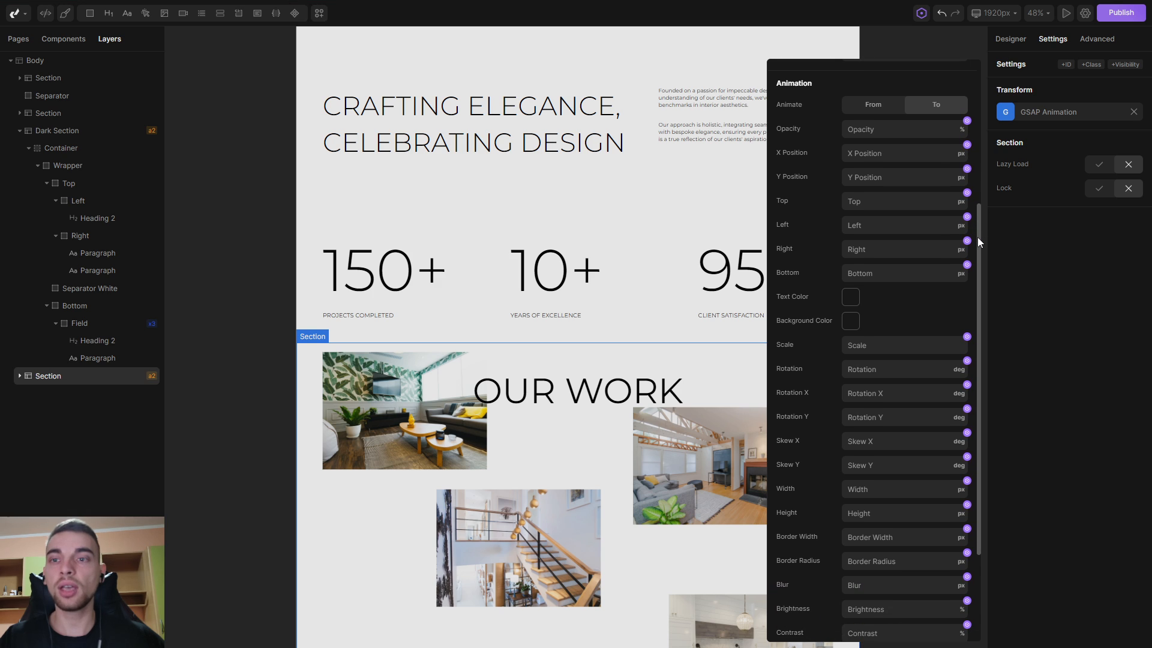
left_click(850, 298)
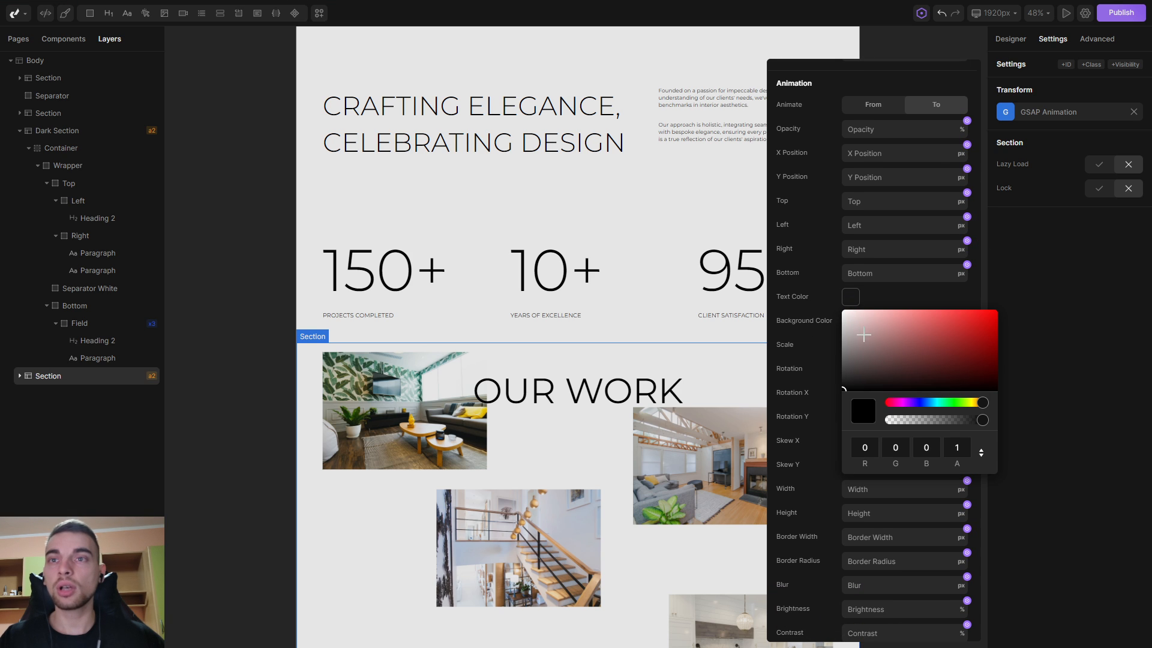
left_click(834, 312)
left_click(854, 326)
left_click_drag(861, 357, 823, 312)
left_click(605, 221)
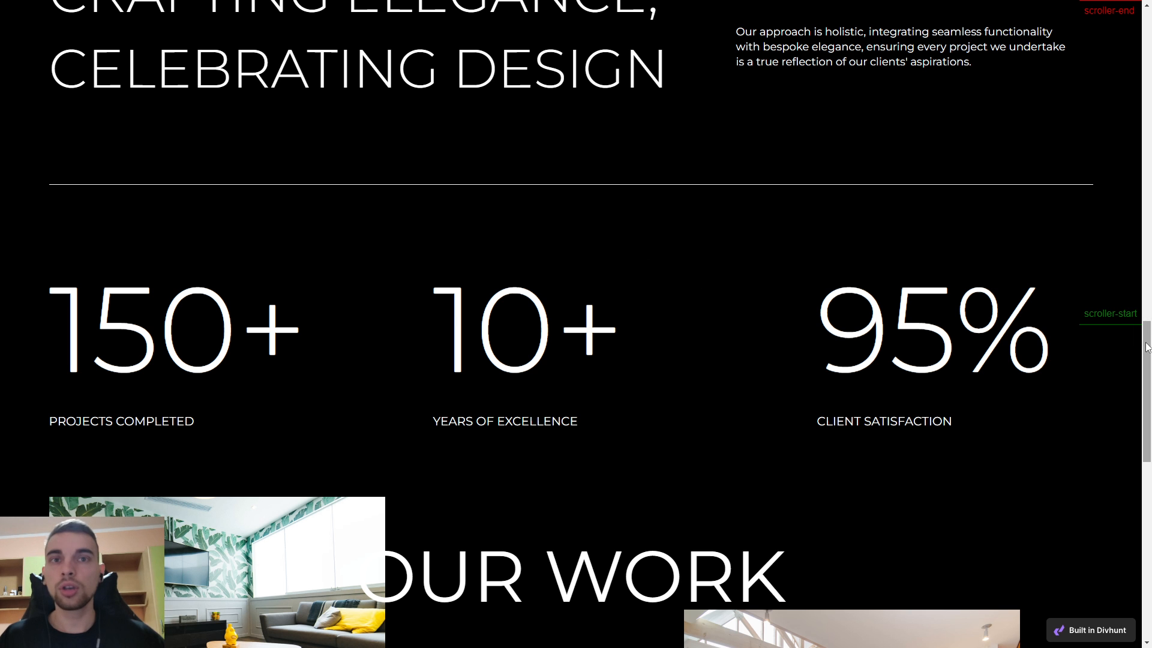
Reload the live page at the Our Work section and check the change back to light colours.
left_click_drag(1138, 335, 1109, 397)
key("F5")
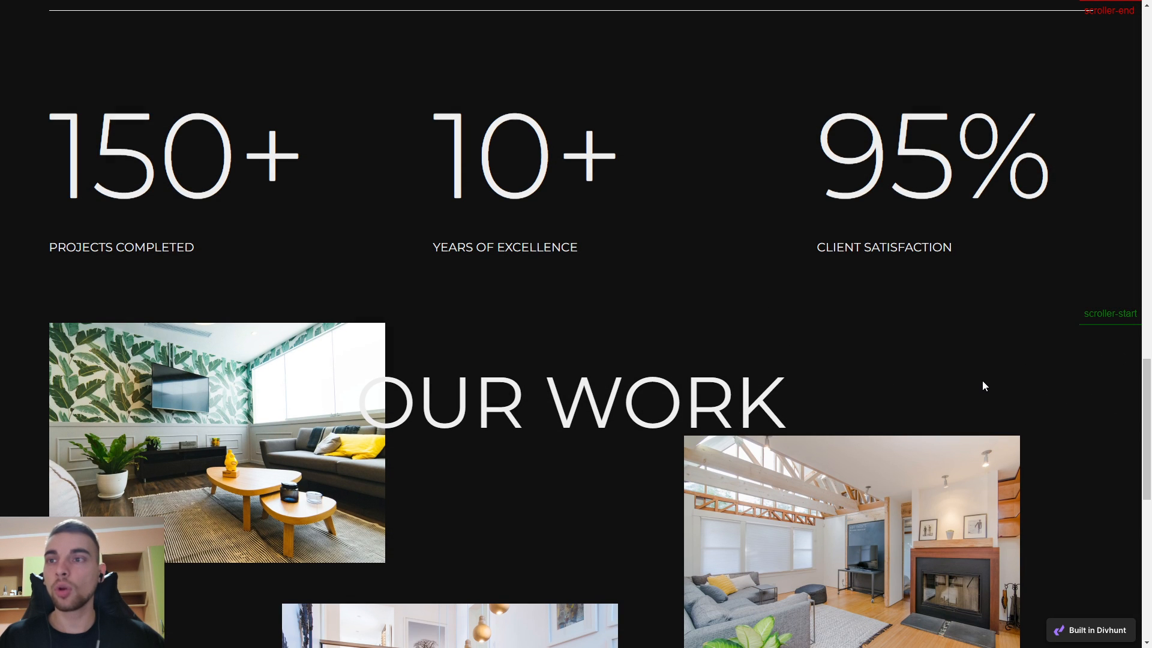
key("Escape")
Disable View Markers in the Dark Section's GSAP animation.
left_click(571, 157)
left_click(317, 62)
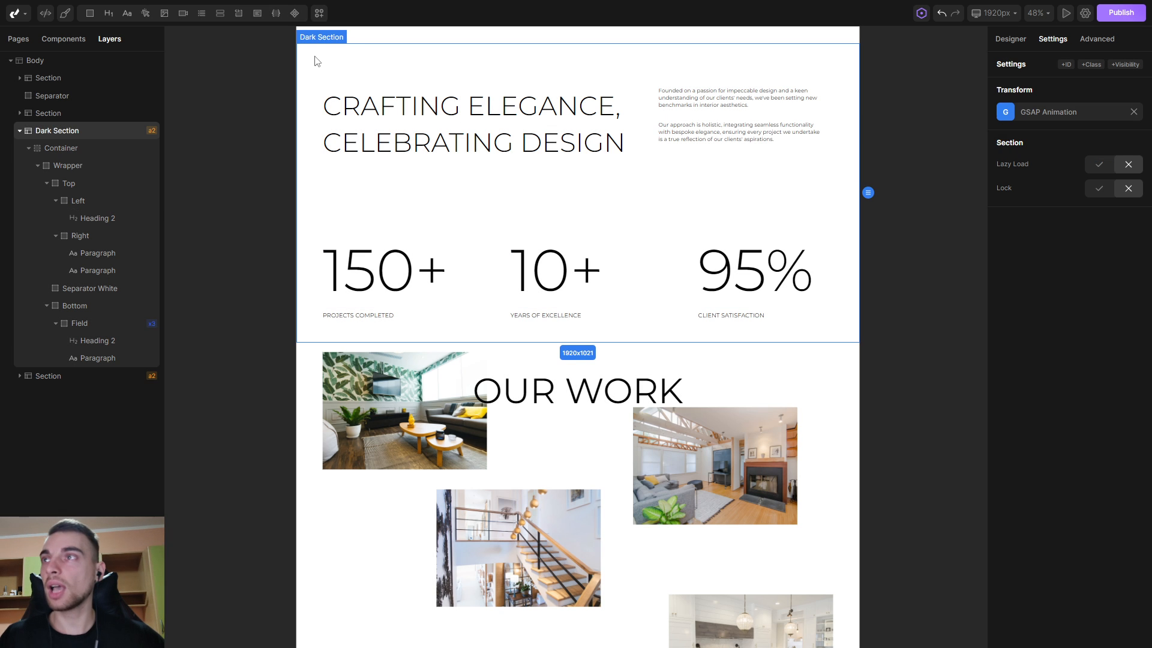
left_click(1006, 113)
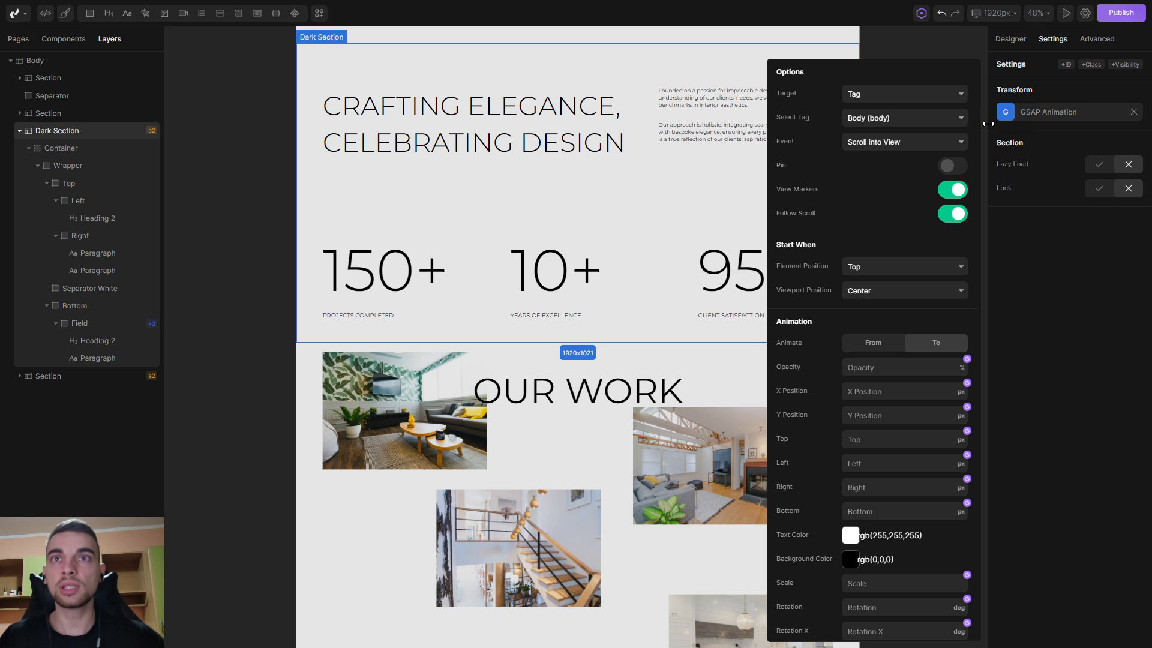
left_click(966, 196)
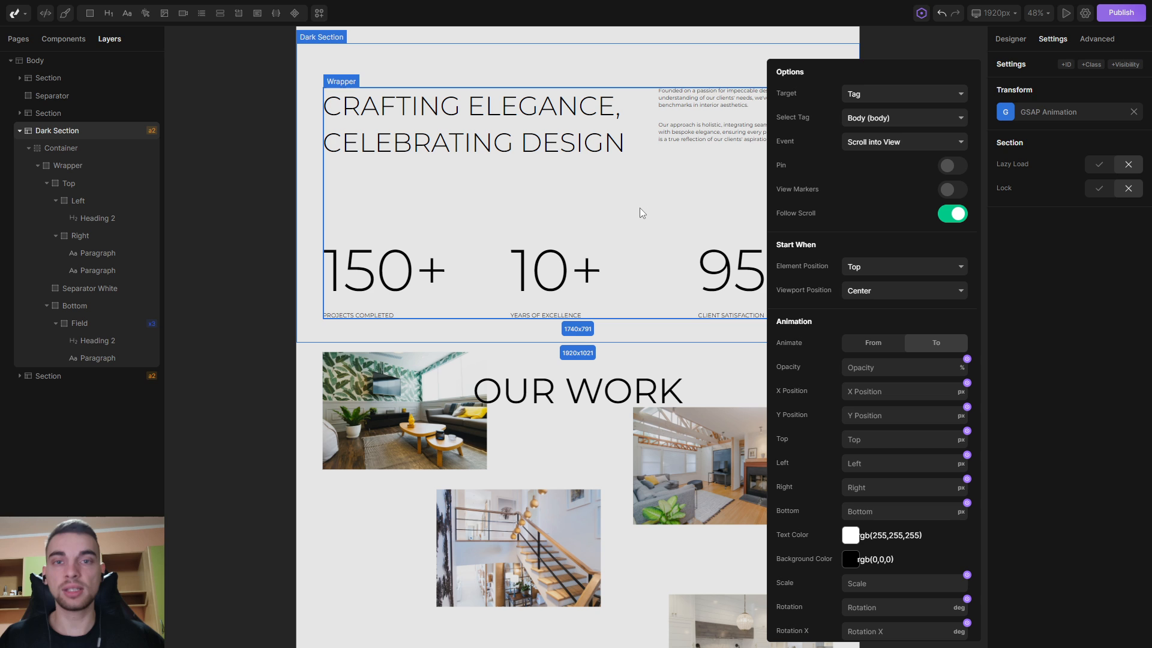
Enable View Markers in the GSAP animation of the last Section, which holds Our Work.
left_click(536, 218)
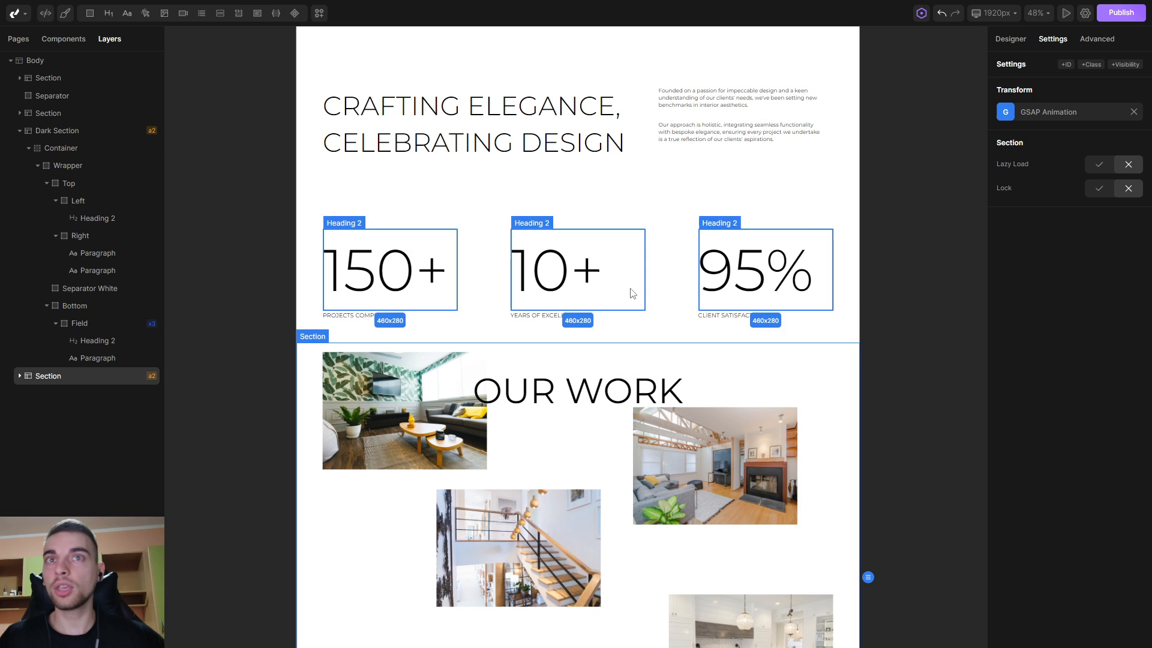
left_click(1003, 114)
left_click(956, 190)
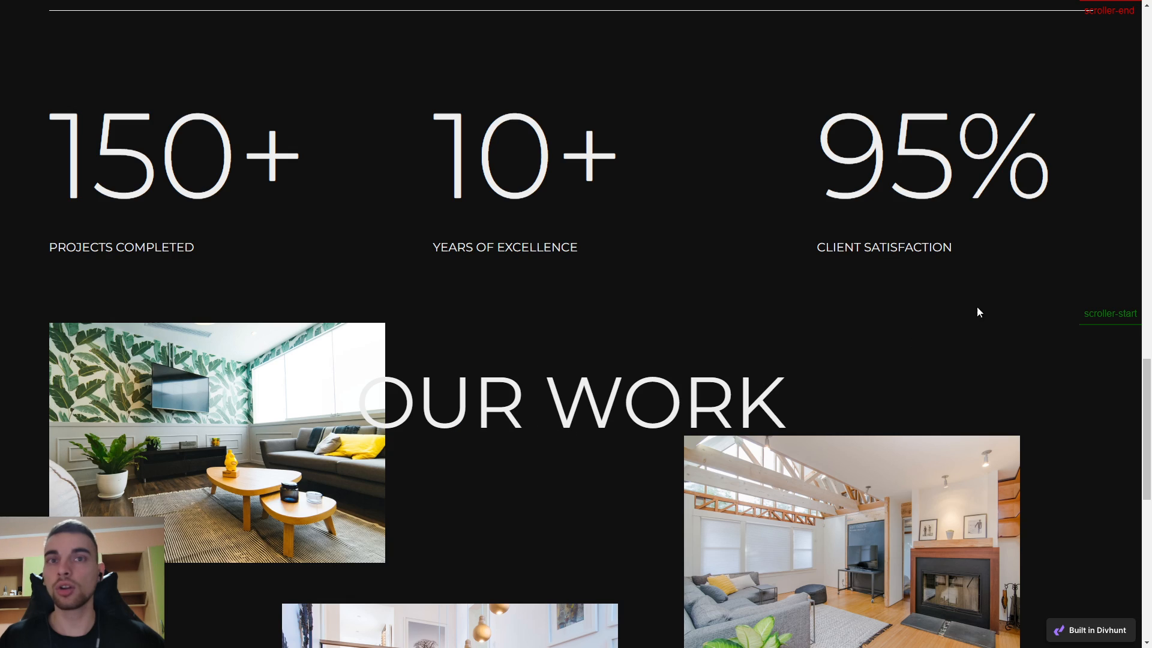
Reload the live page and scroll around the Our Work section to examine where its markers trigger.
key("F5")
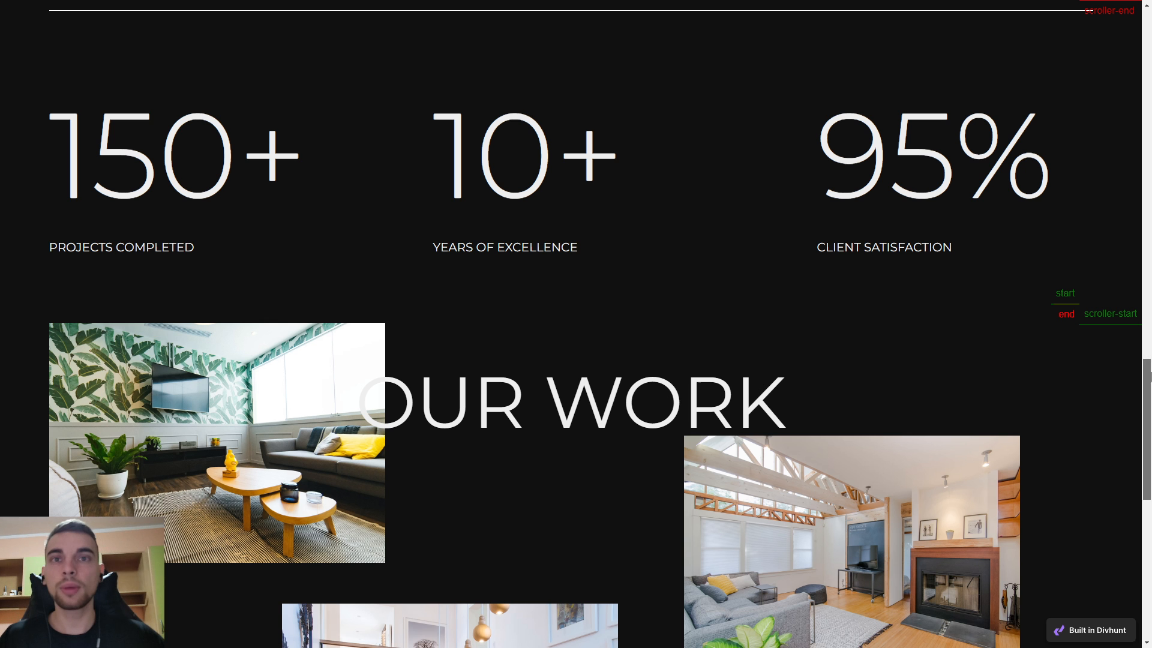
left_click_drag(1150, 377, 1148, 372)
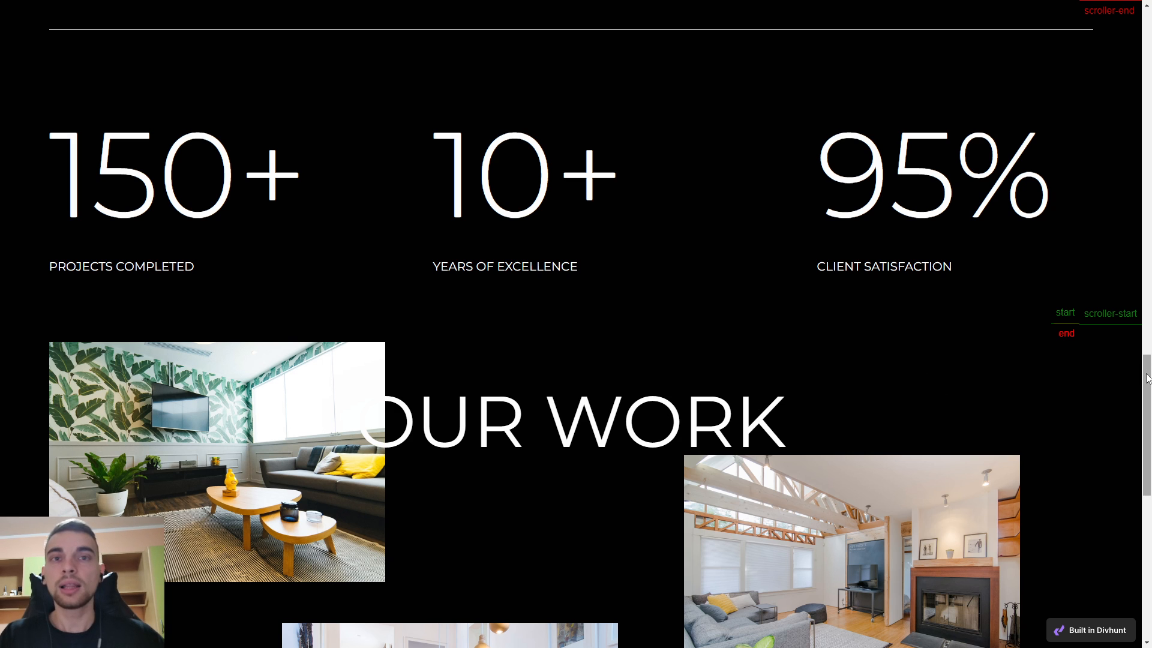
left_click_drag(1147, 378, 1134, 339)
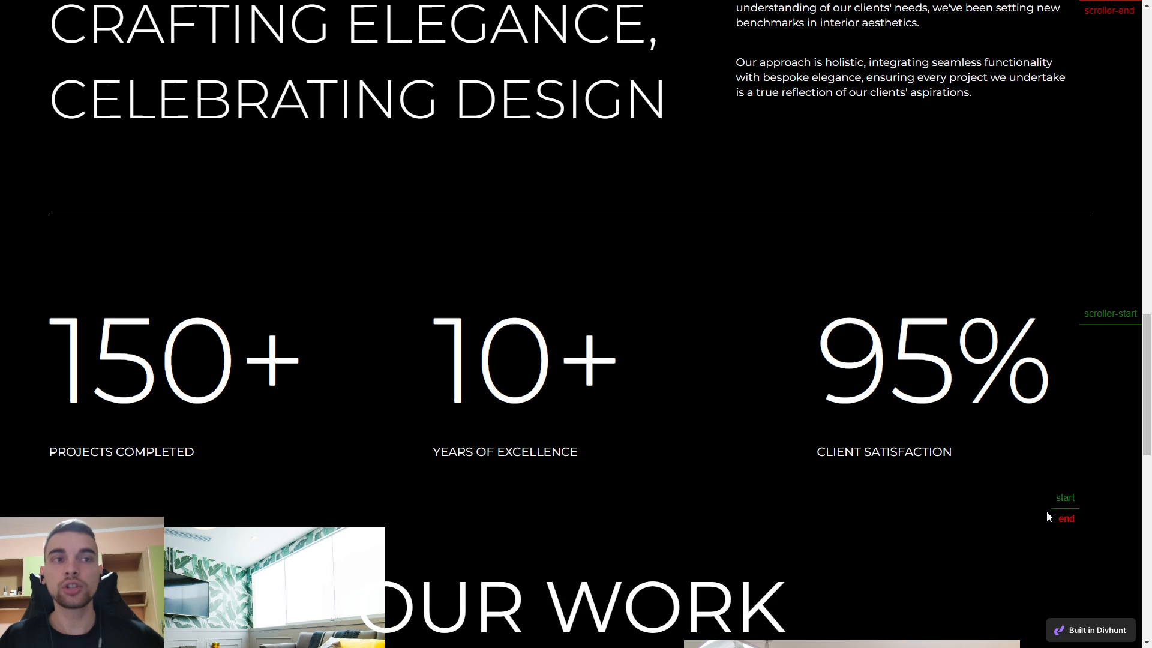
Change the last Section animation's starting Viewport Position to Custom, at 80%.
key("ctrl+Tab")
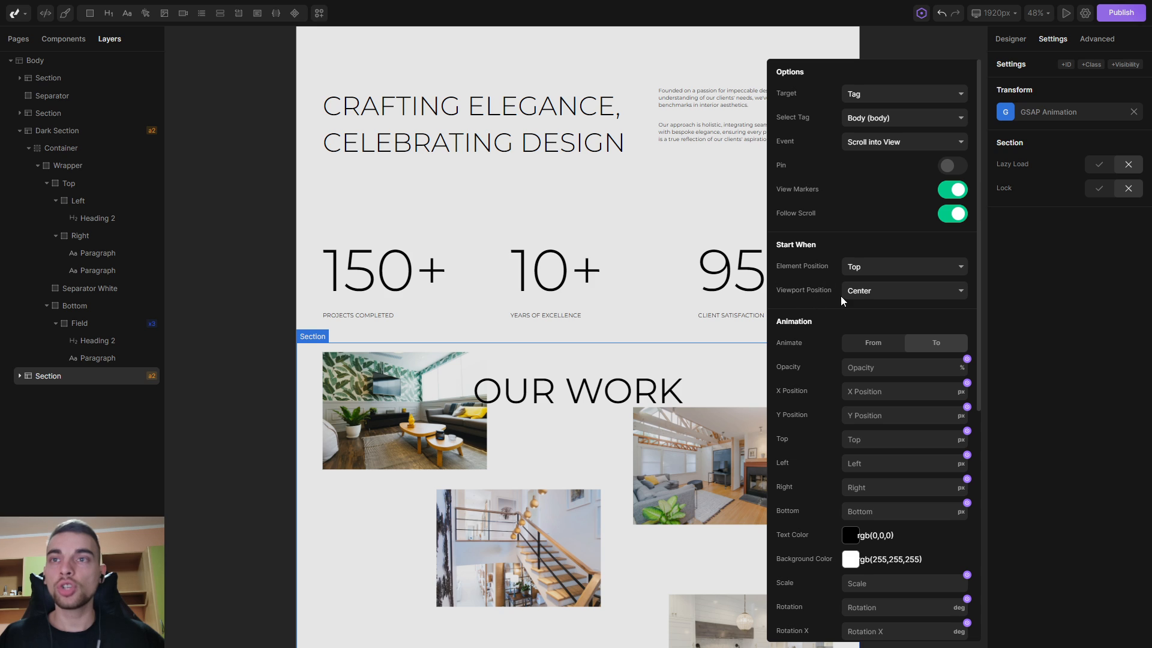
left_click(871, 294)
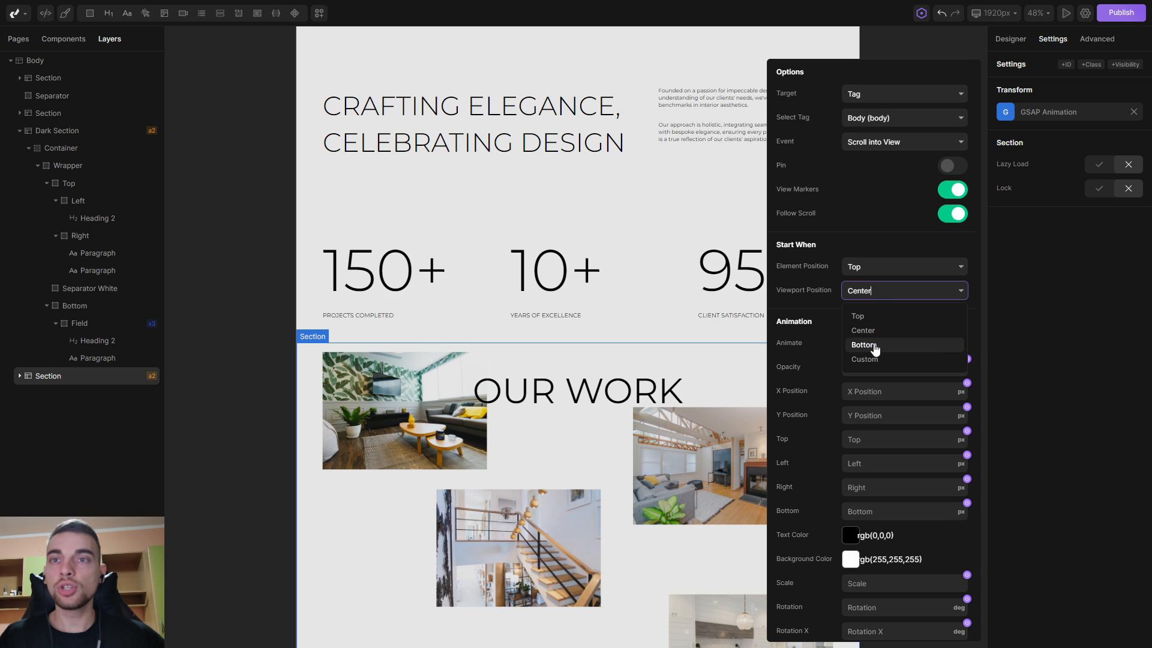
left_click(893, 361)
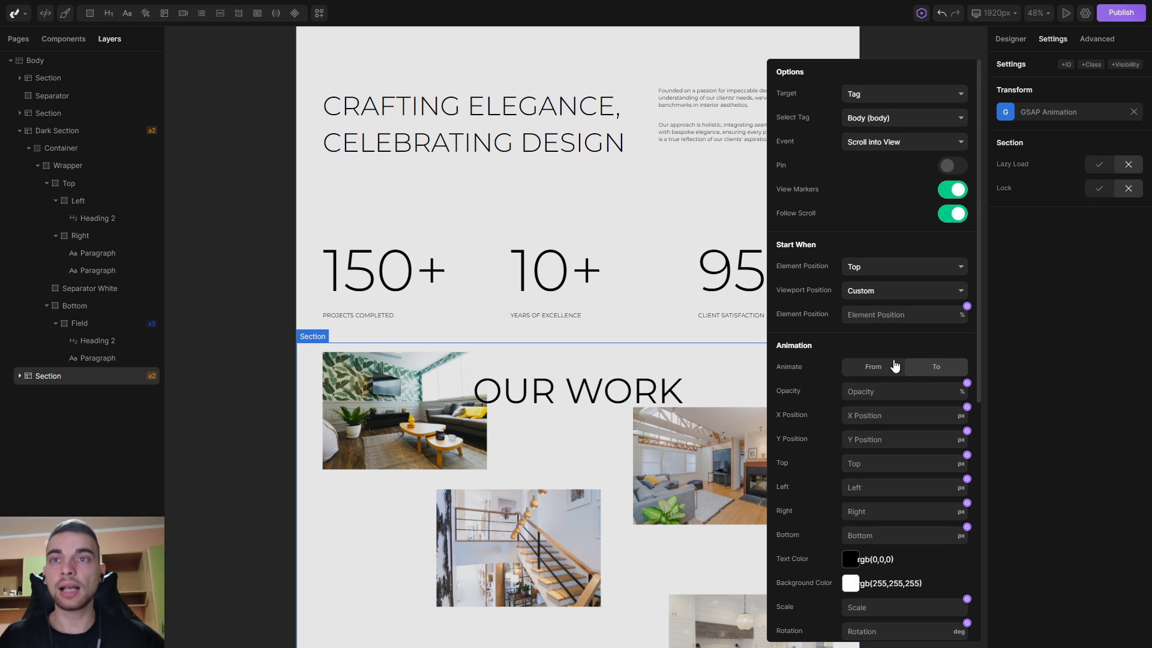
left_click(894, 314)
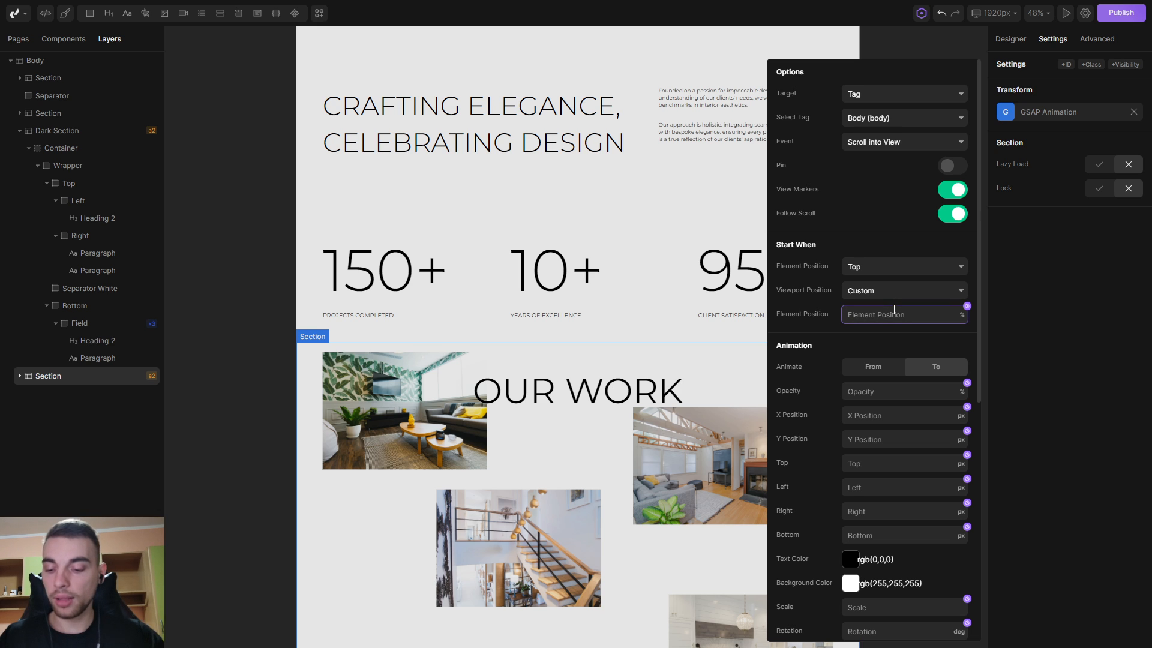
type("8")
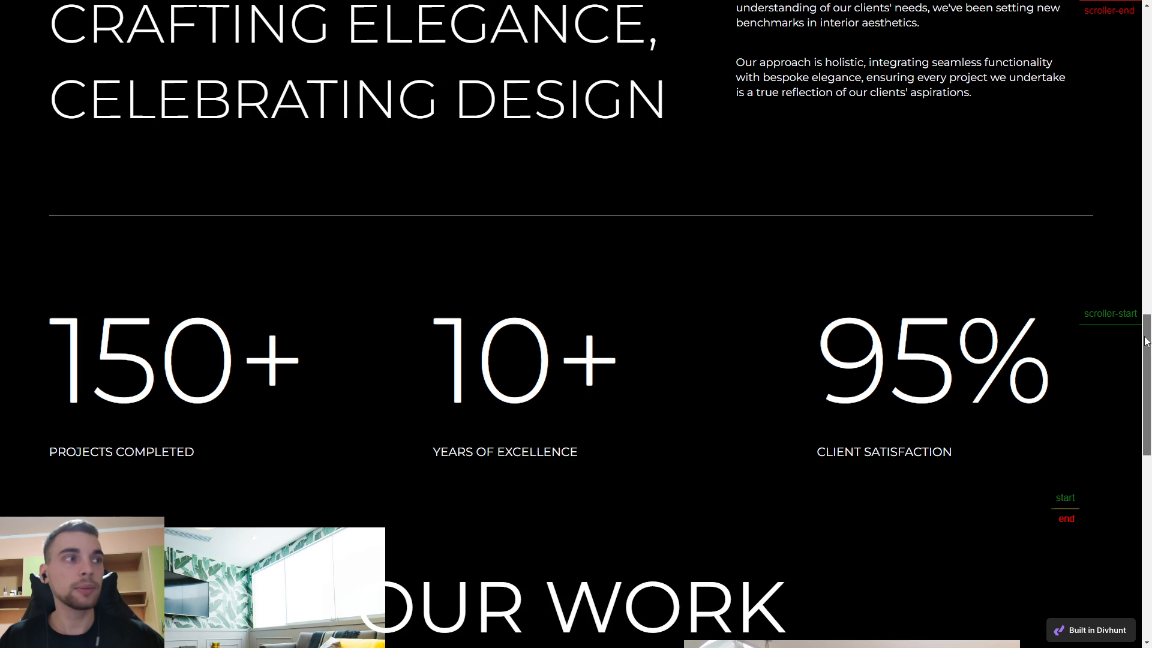
Scroll the live page from the Dark Section to Our Work to check the moved trigger point.
scroll(1137, 336, "up", 1)
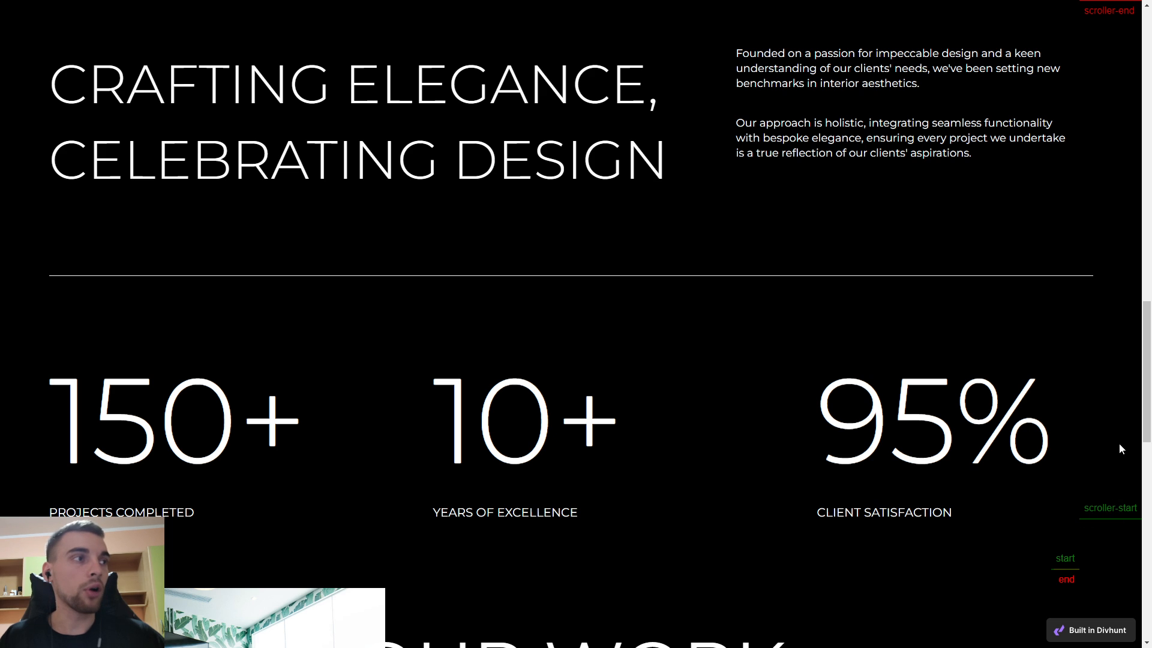
left_click_drag(1145, 392, 1116, 517)
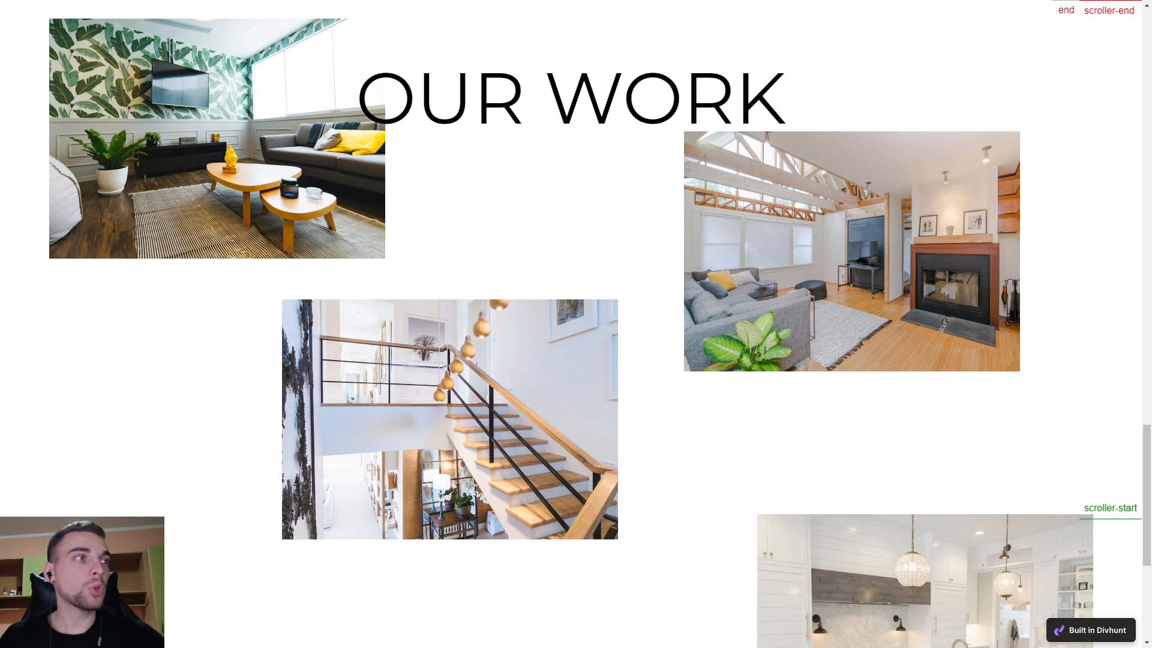
Leave the last Section's animation settings and select the Our Work heading on the canvas.
left_click_drag(1146, 472, 1140, 428)
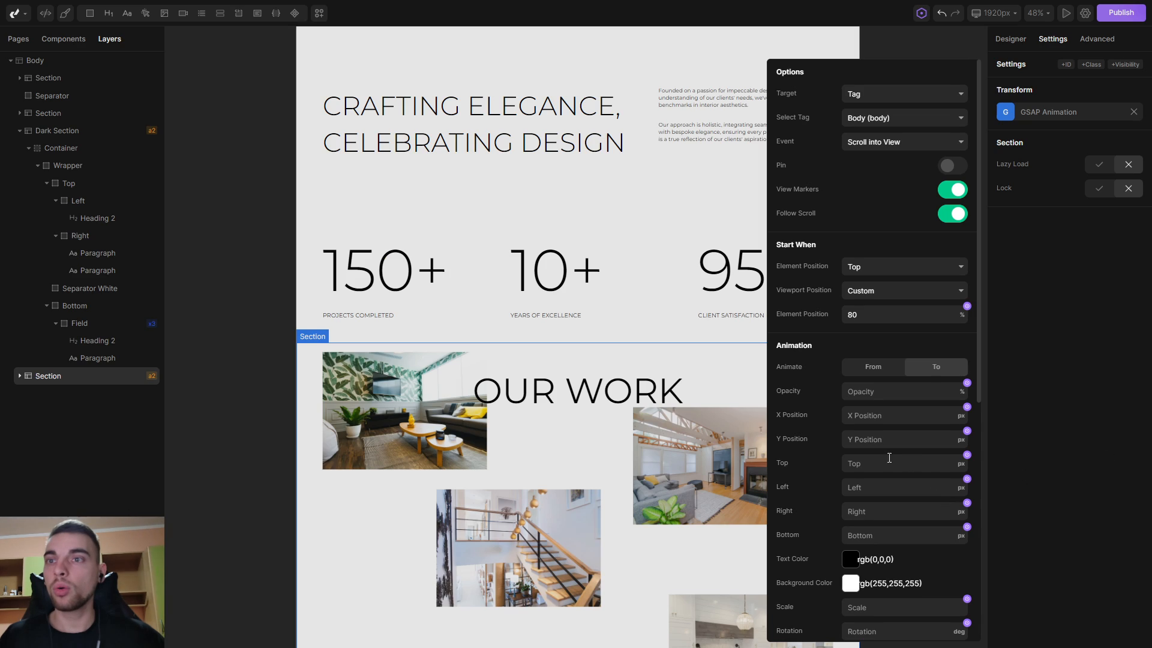
left_click(231, 379)
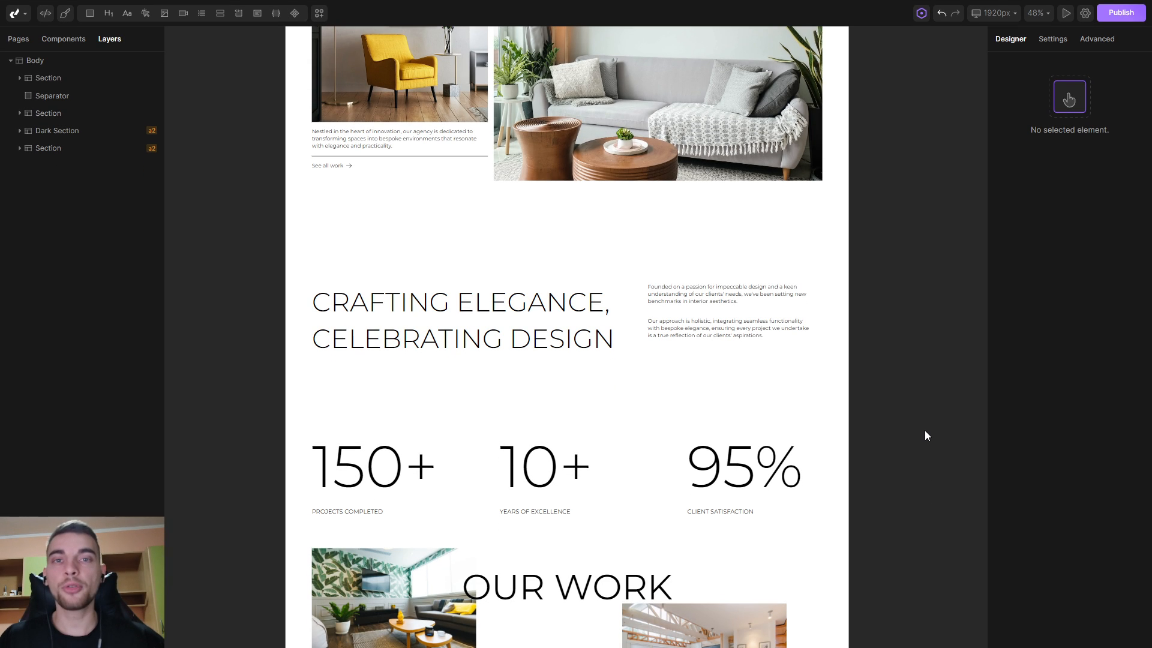
left_click_drag(900, 584, 902, 186)
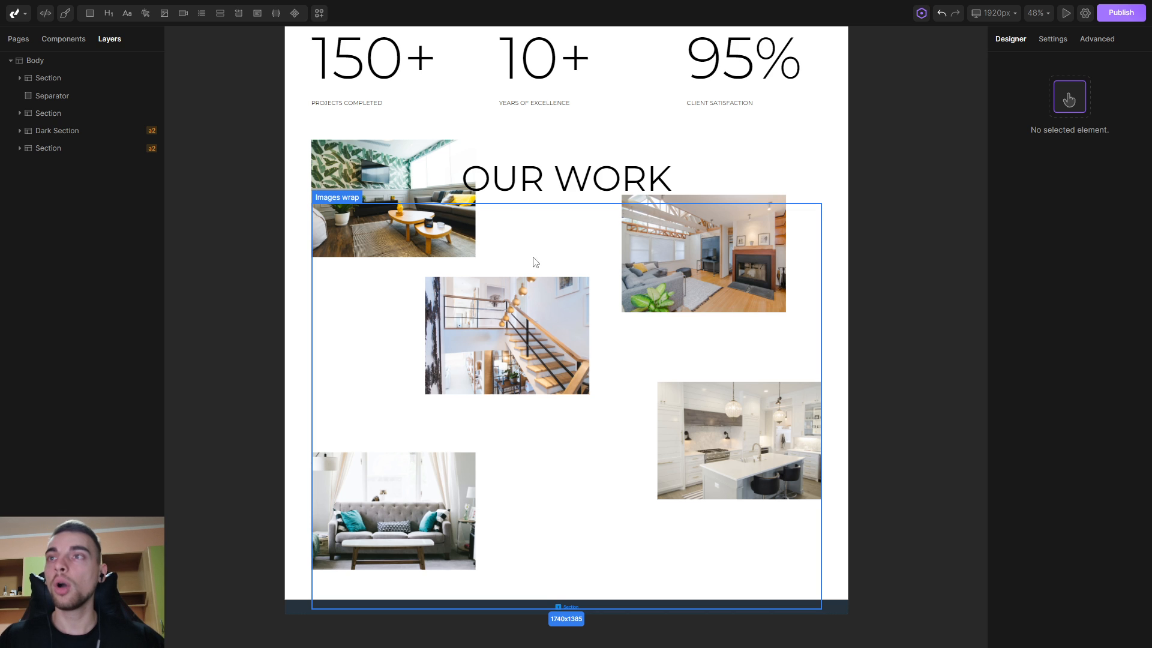
left_click(571, 176)
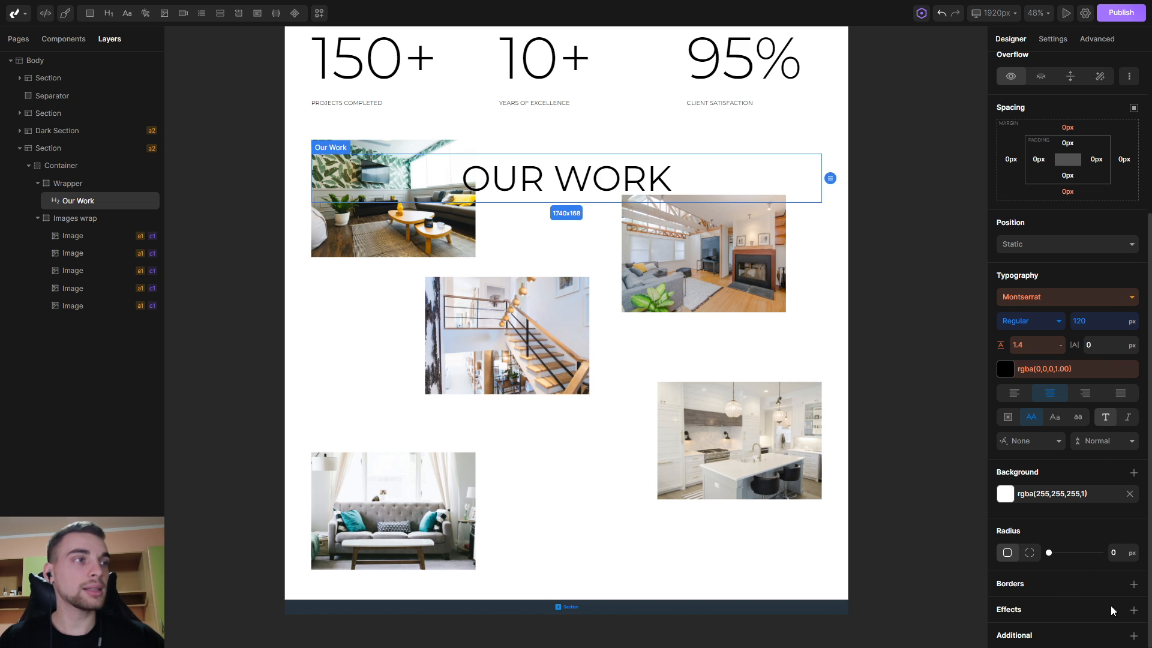
left_click(1134, 610)
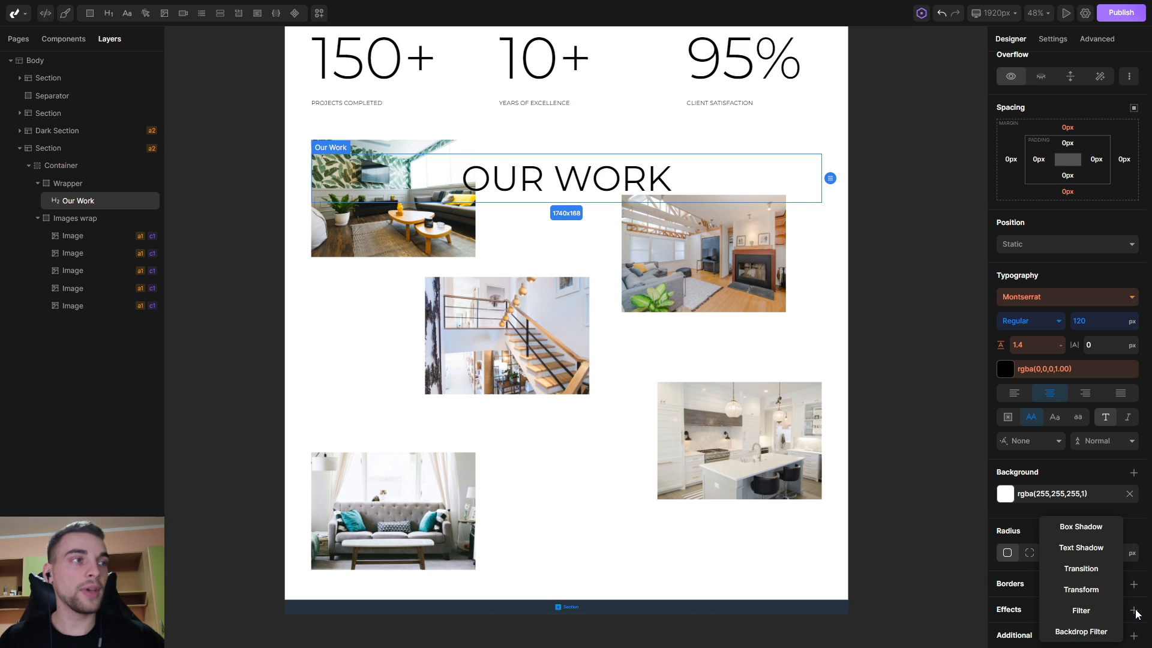
left_click(1087, 591)
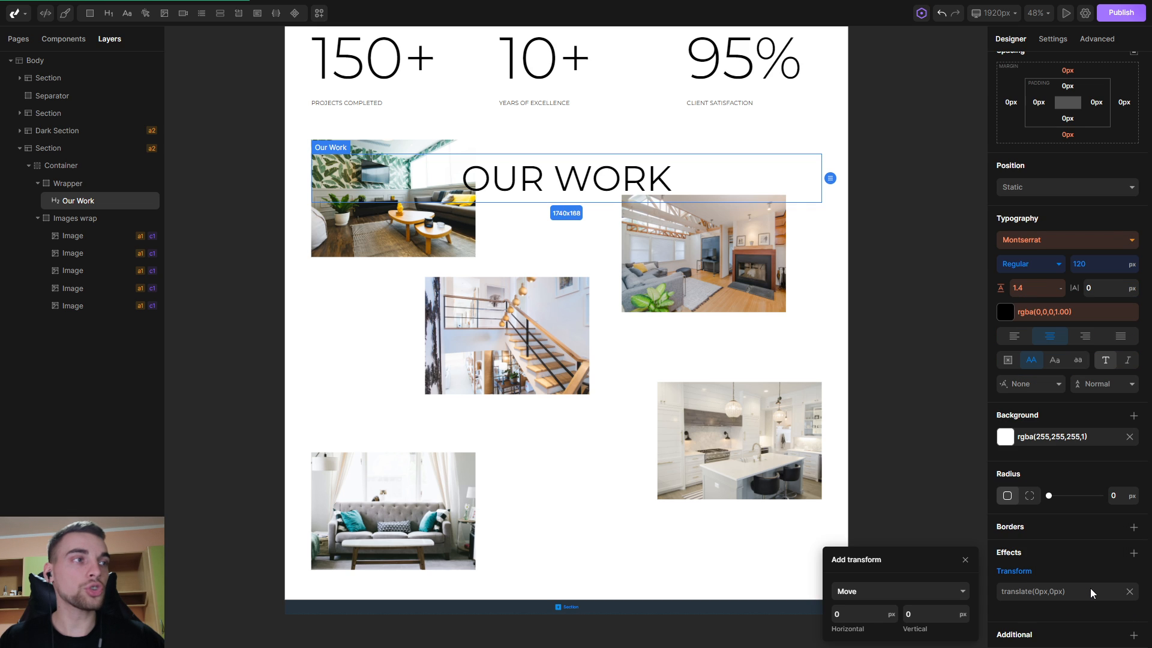
left_click(914, 592)
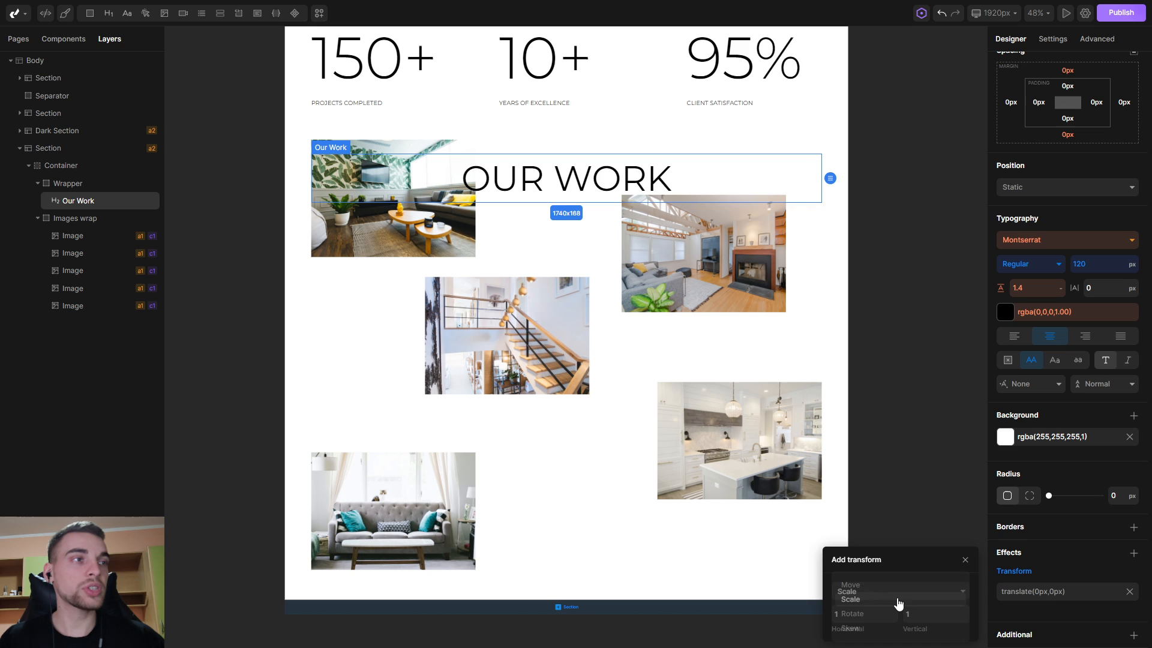
left_click(898, 600)
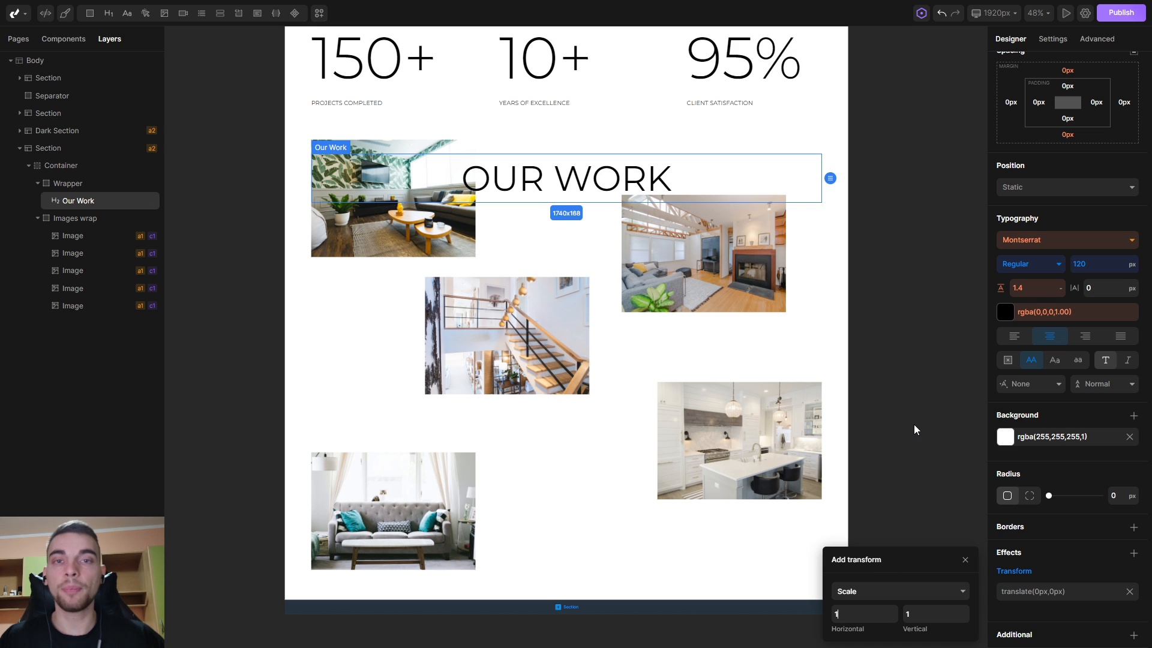
left_click(1129, 592)
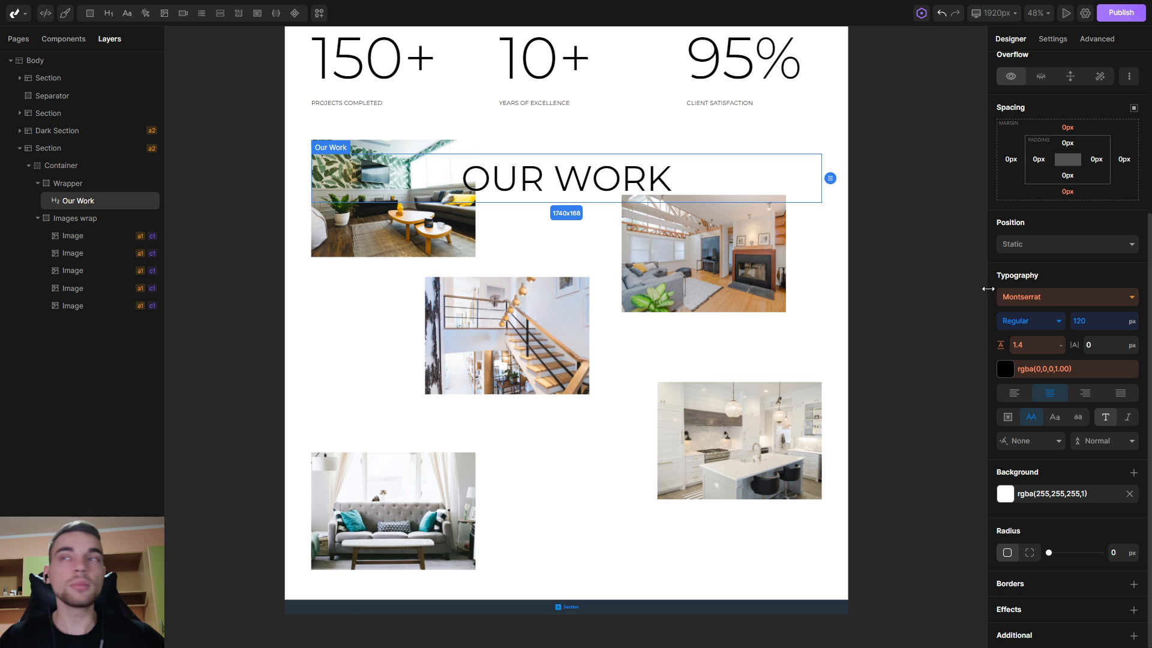
Add a GSAP Animation to the Our Work heading, with the event Scroll into View and both Follow Scroll and Pin enabled.
left_click(1056, 41)
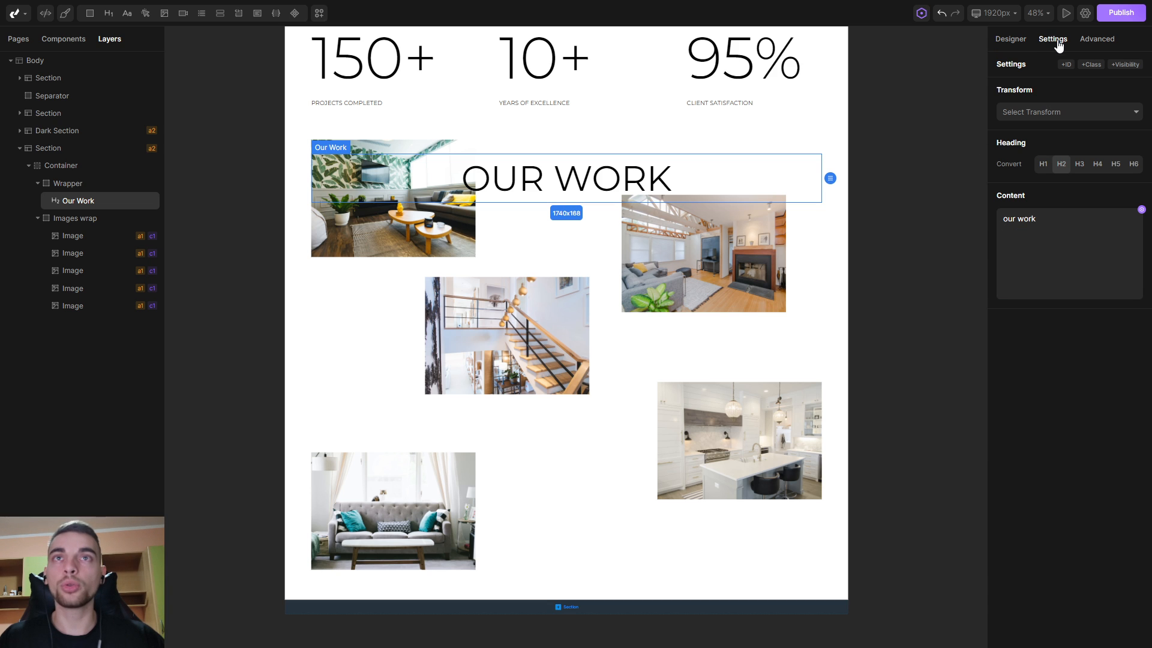
left_click(1071, 114)
left_click(1033, 167)
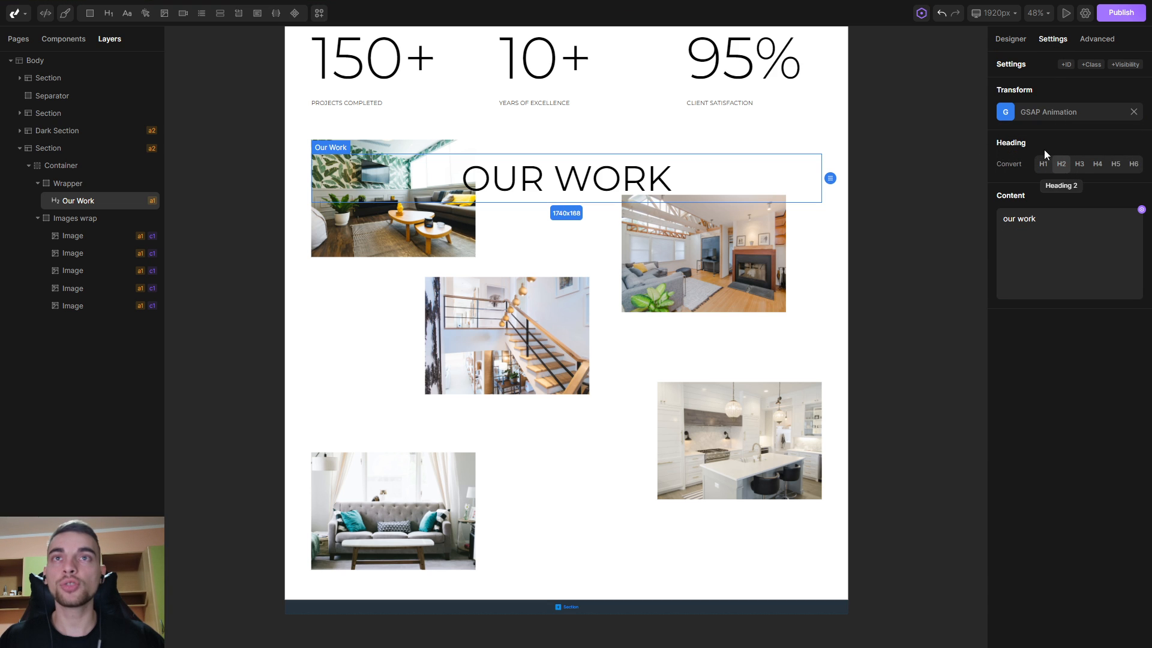
left_click(1020, 112)
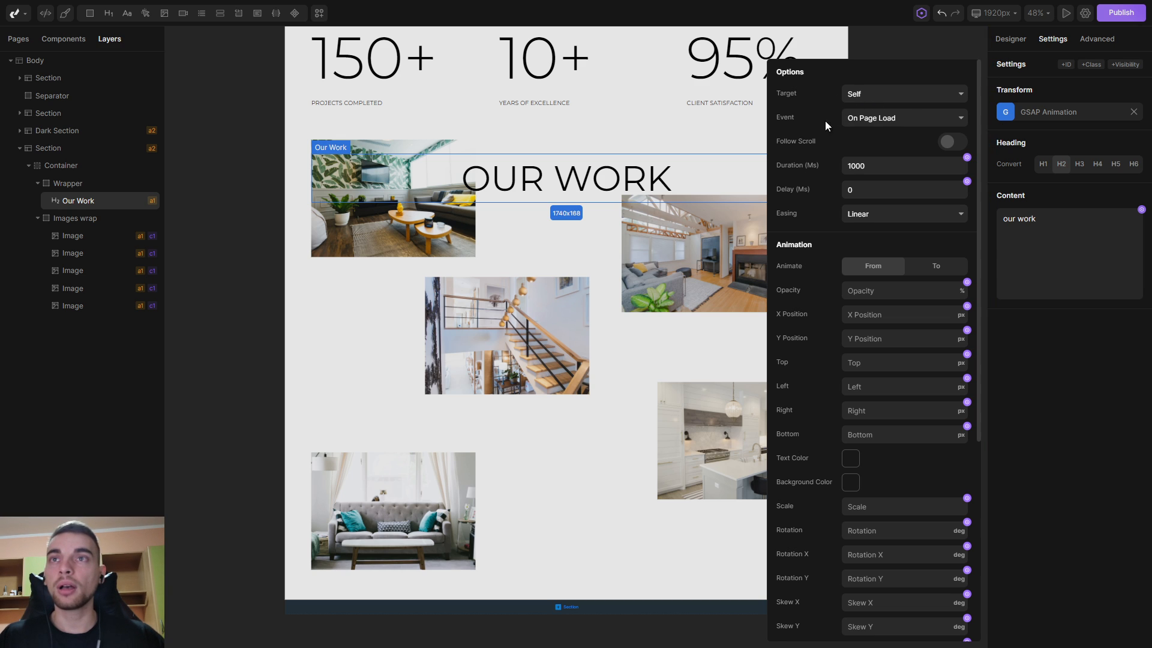
left_click(867, 122)
left_click(903, 166)
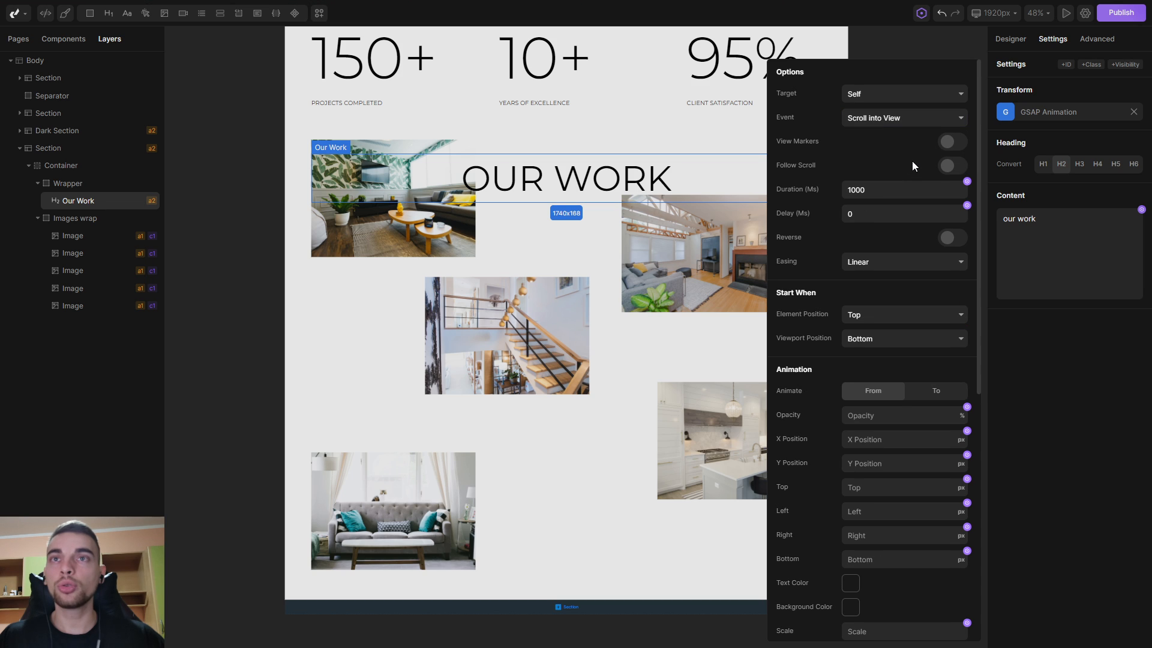
left_click(954, 167)
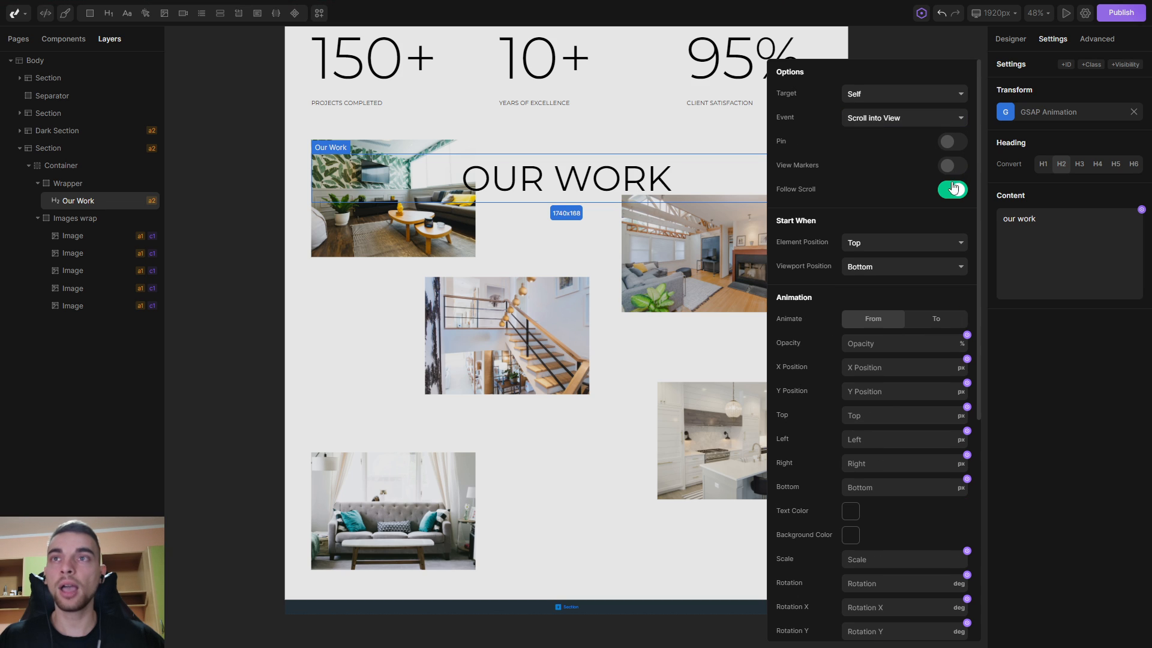
left_click(953, 142)
Animate the Our Work heading's Scale from 0 to 1.
left_click_drag(978, 136, 977, 283)
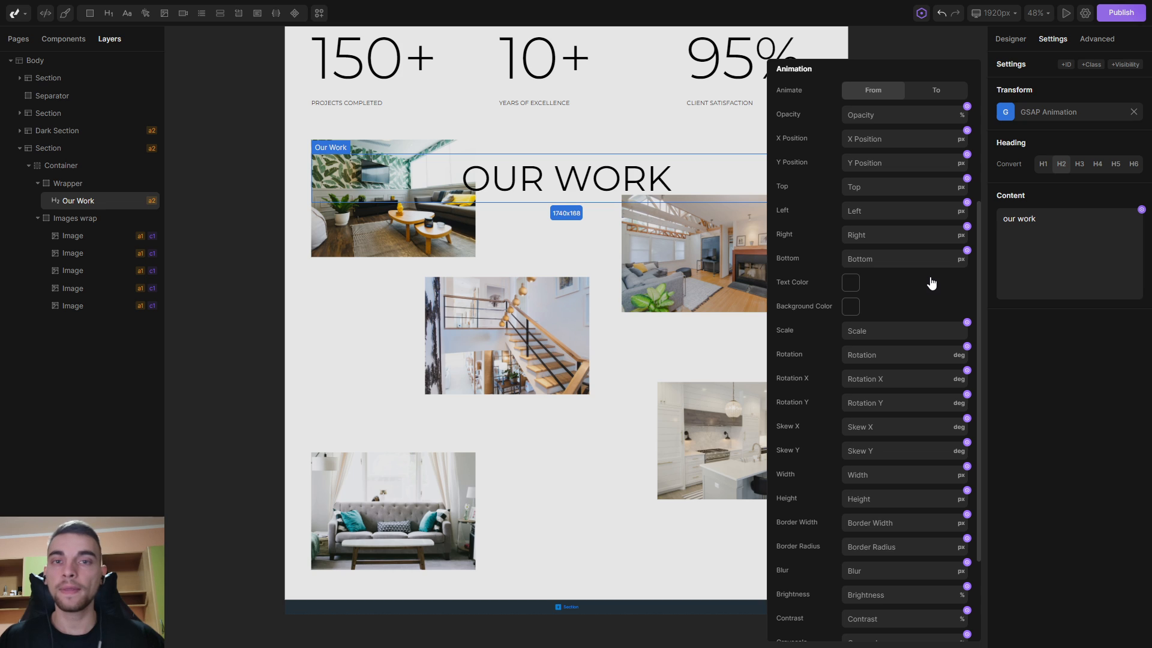
left_click(900, 336)
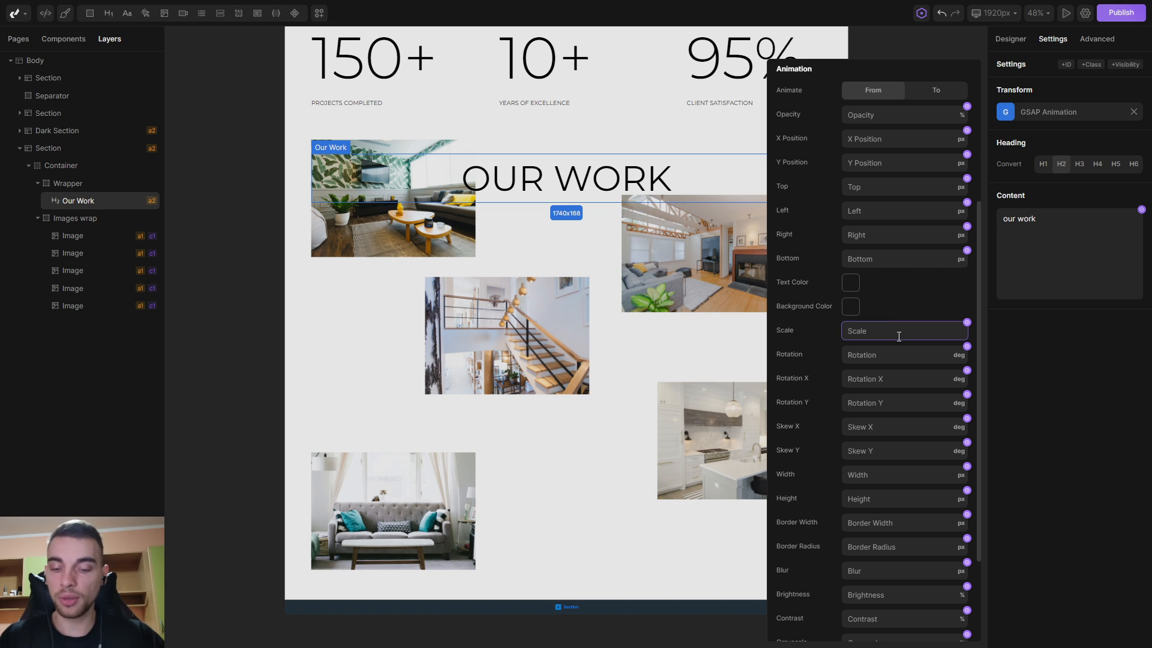
type("0")
key("Return")
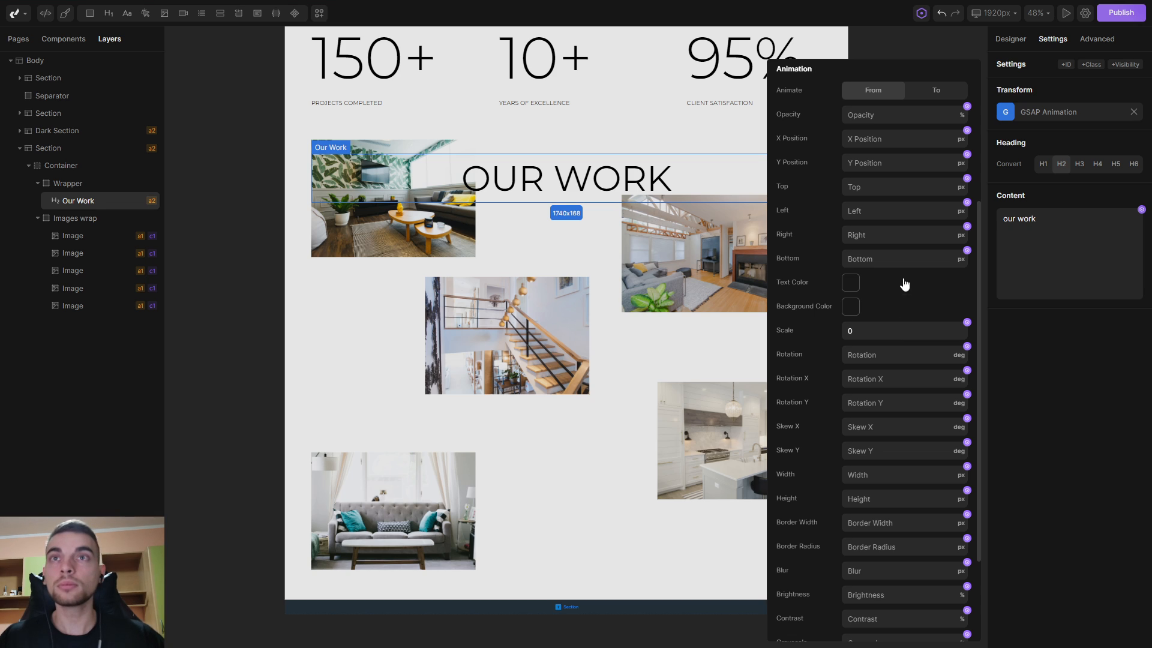
left_click(940, 94)
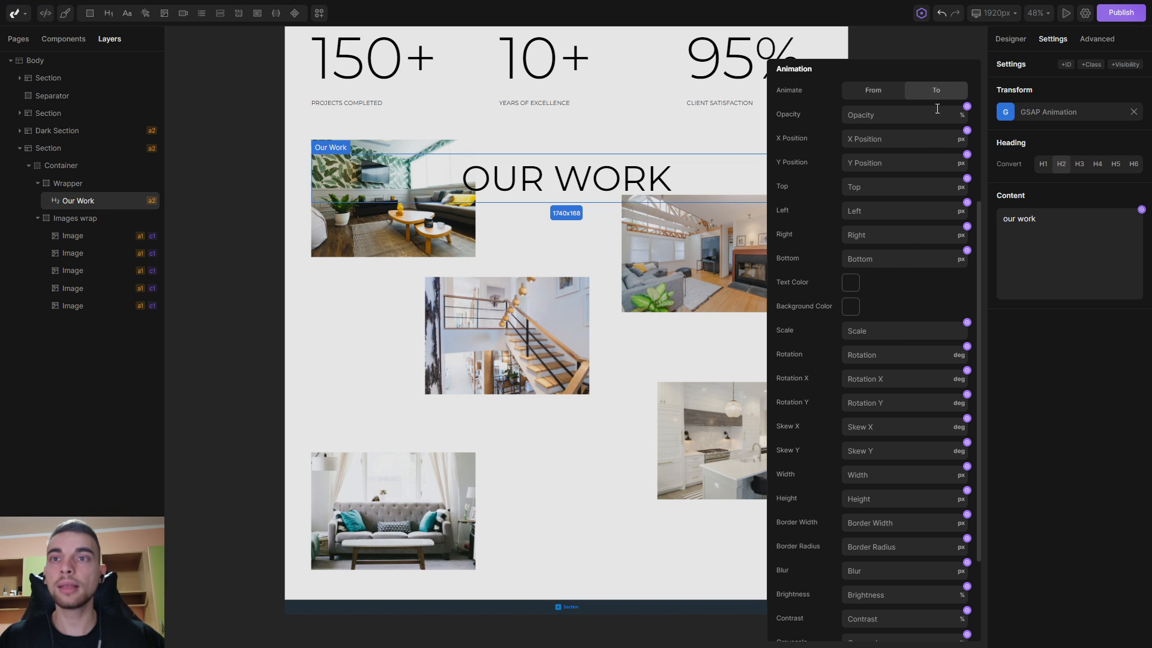
left_click(887, 329)
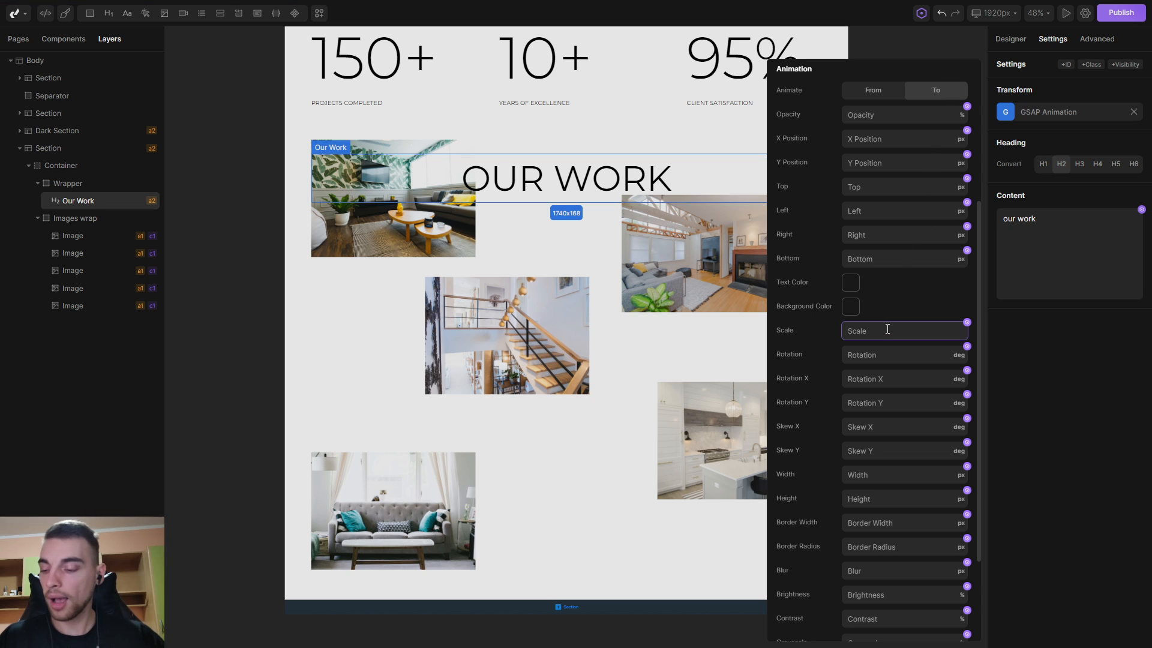
type("1")
key("Return")
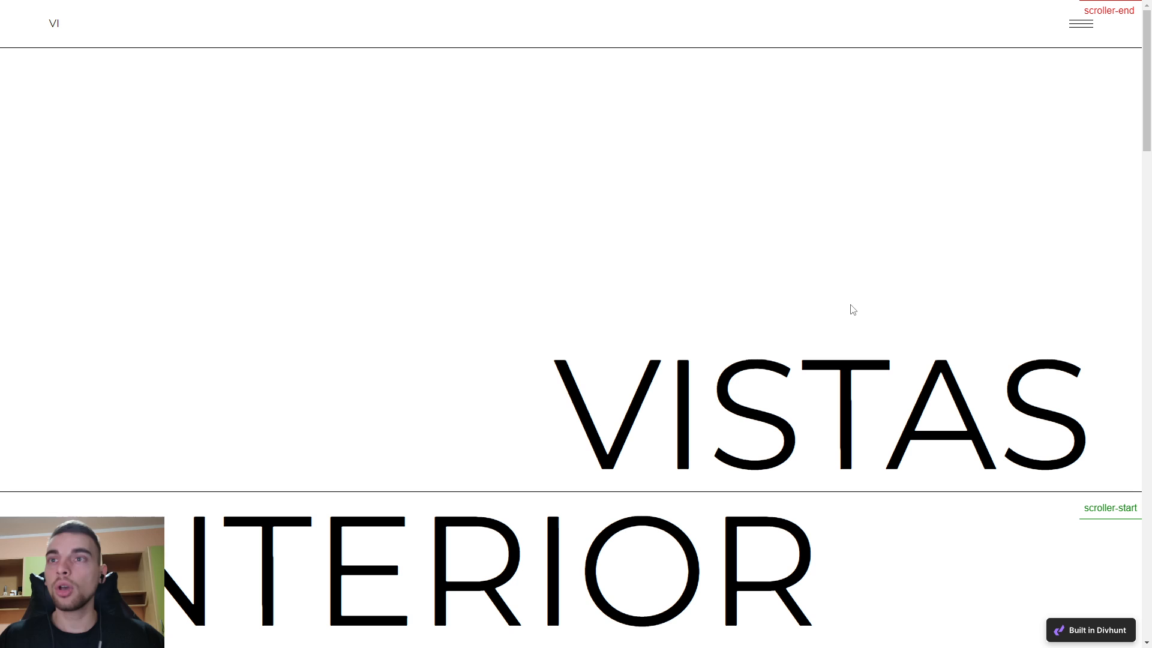
Reload the live page and scroll down to check the Our Work heading's animation.
key("F5")
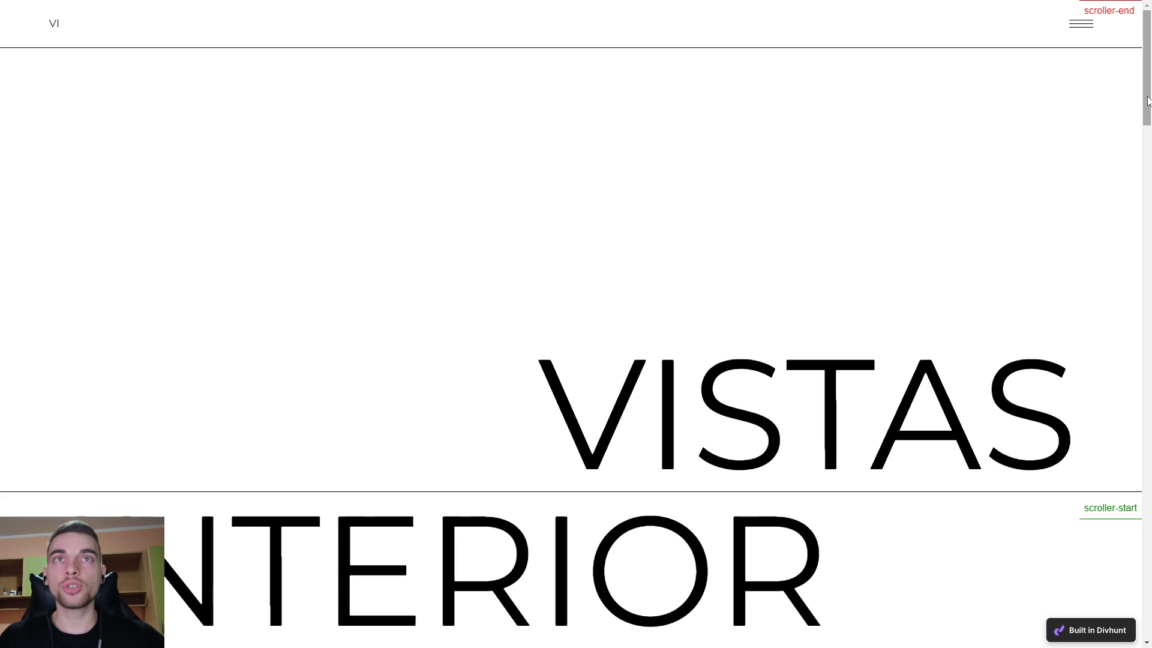
left_click_drag(1147, 98, 1147, 113)
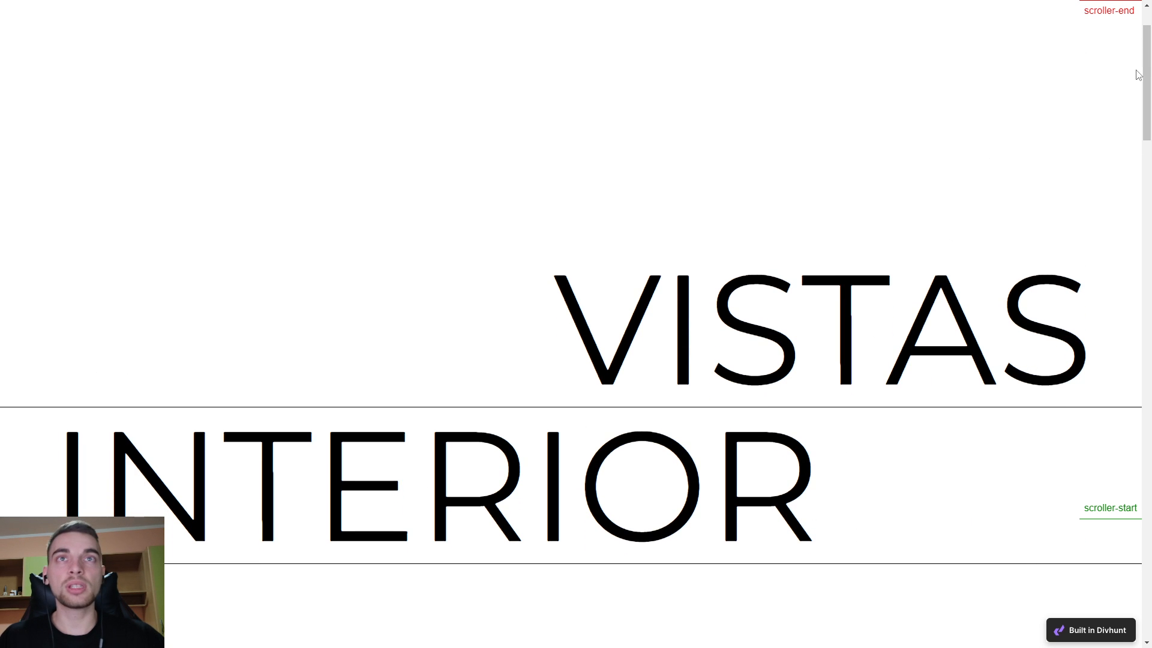
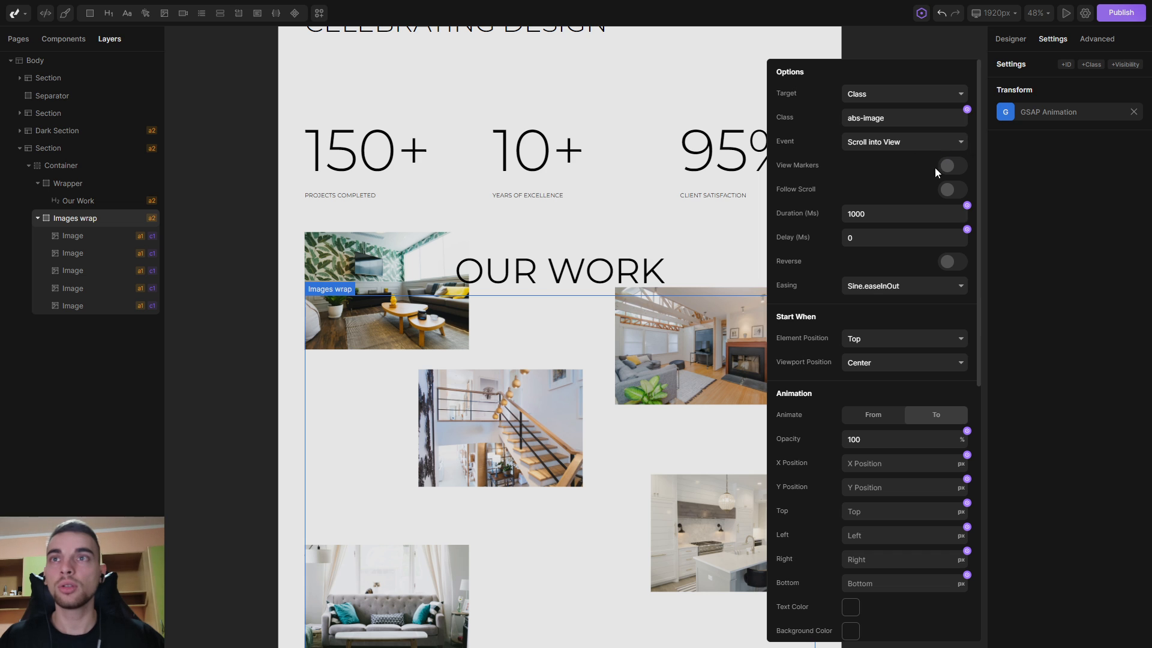
Enable View Markers in the Images wrap animation and check its trigger point around Our Work on the live page.
left_click(952, 166)
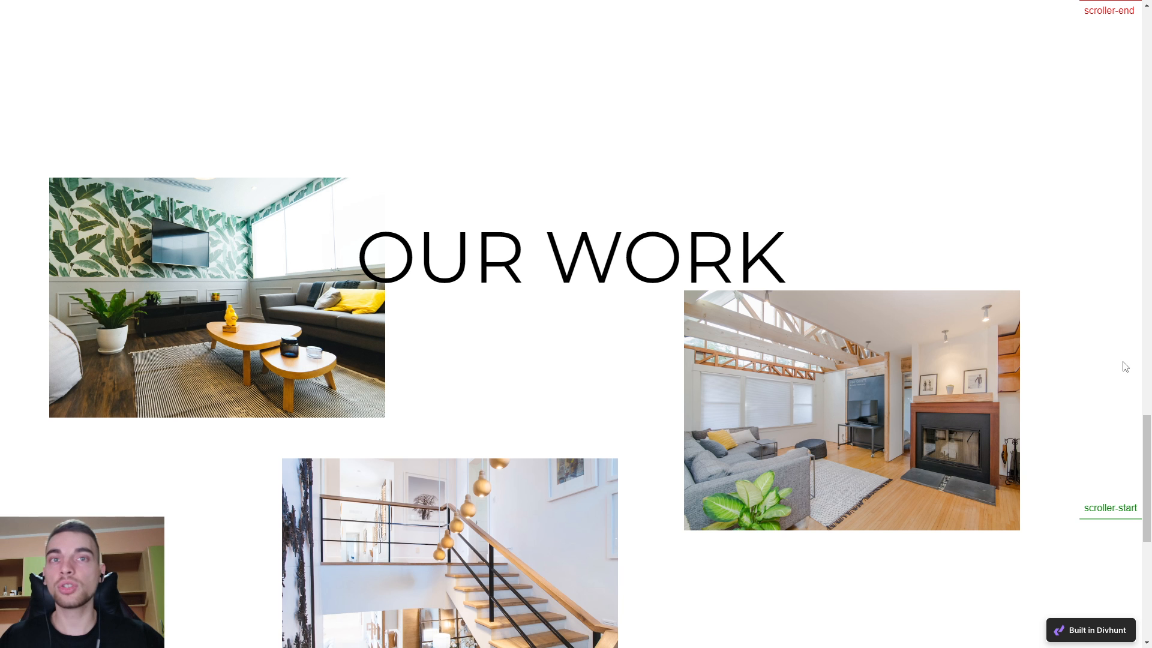
left_click_drag(1146, 459, 1146, 400)
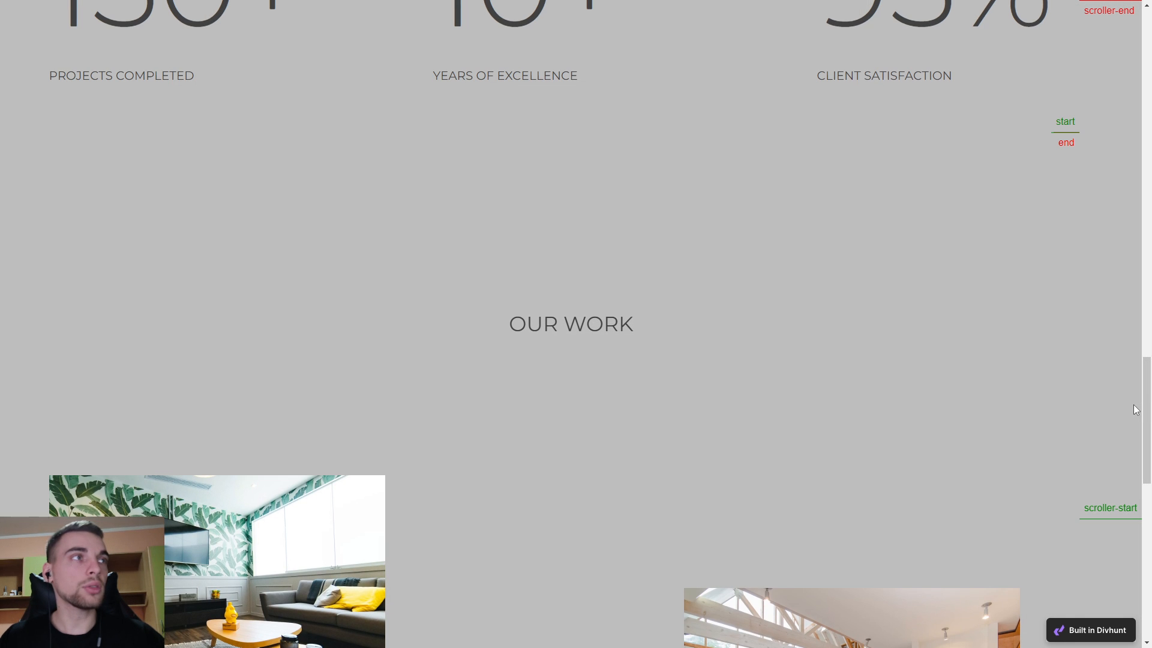
scroll(1131, 408, "down", 8)
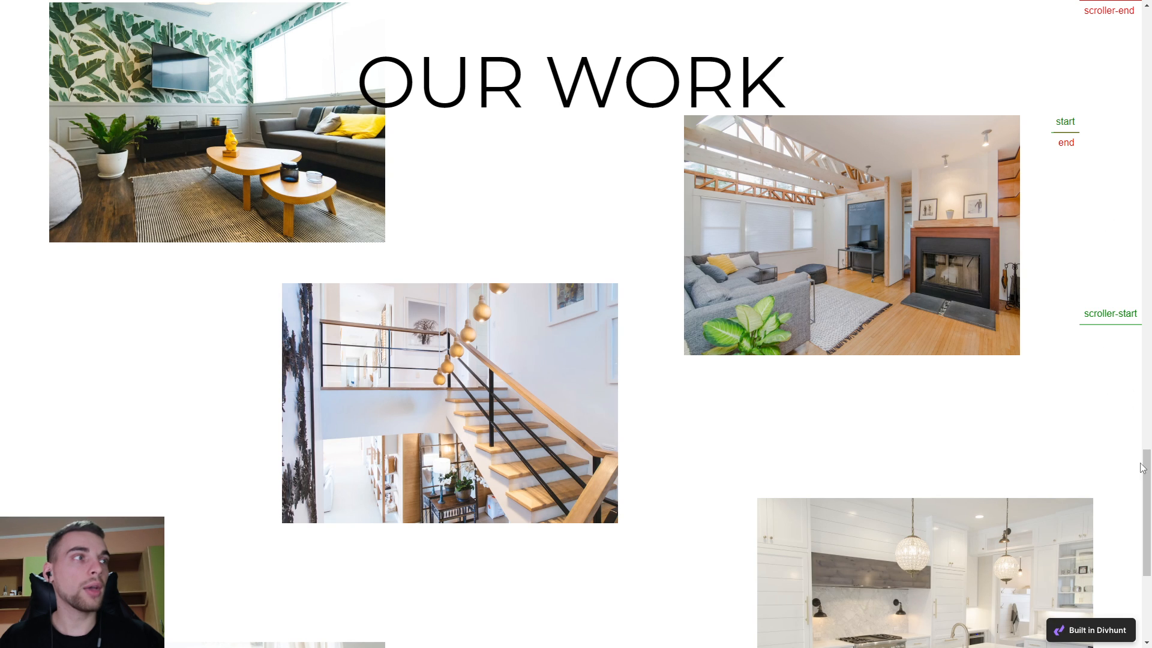
left_click_drag(1142, 468, 1144, 441)
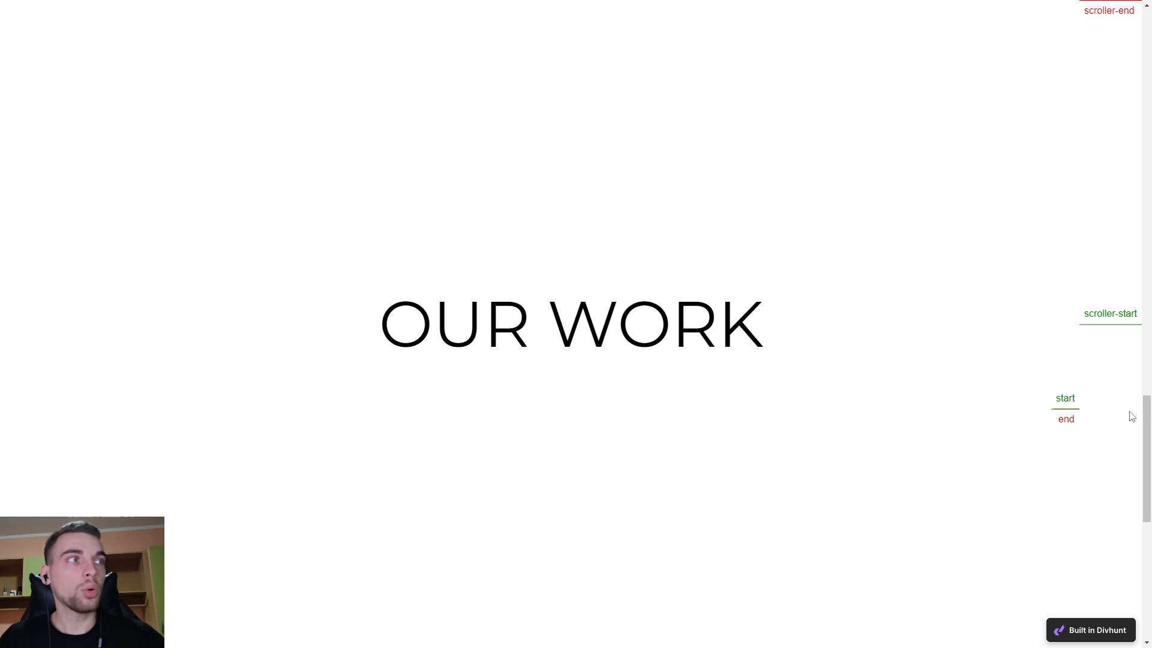
left_click_drag(1145, 423, 1119, 468)
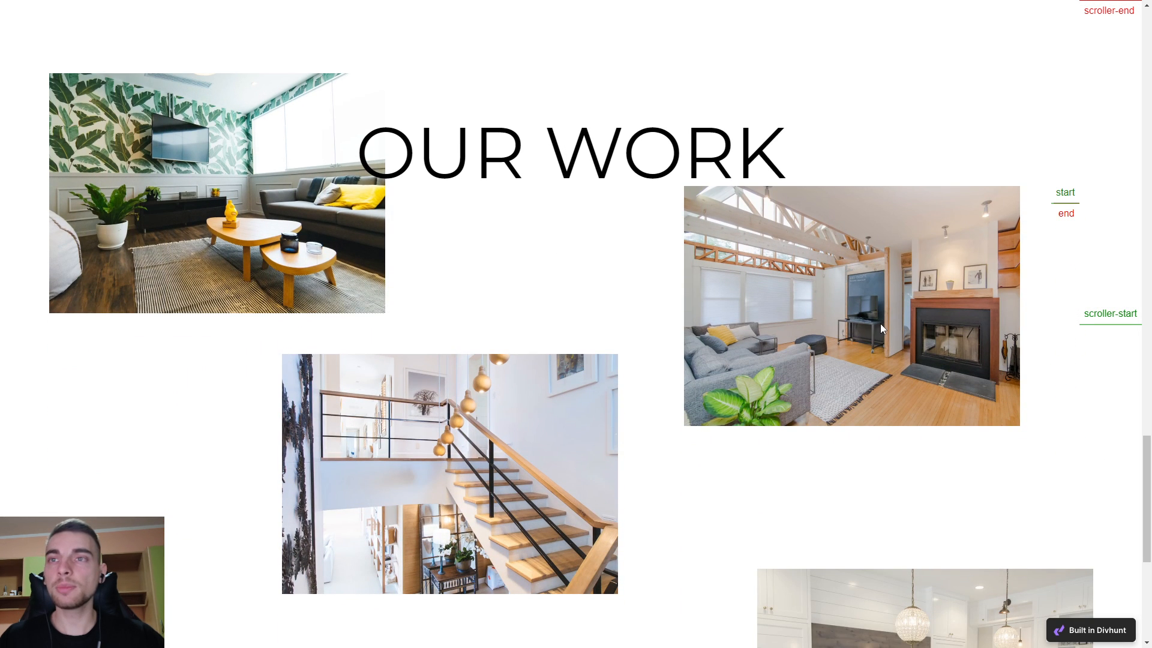
key("ctrl+Tab")
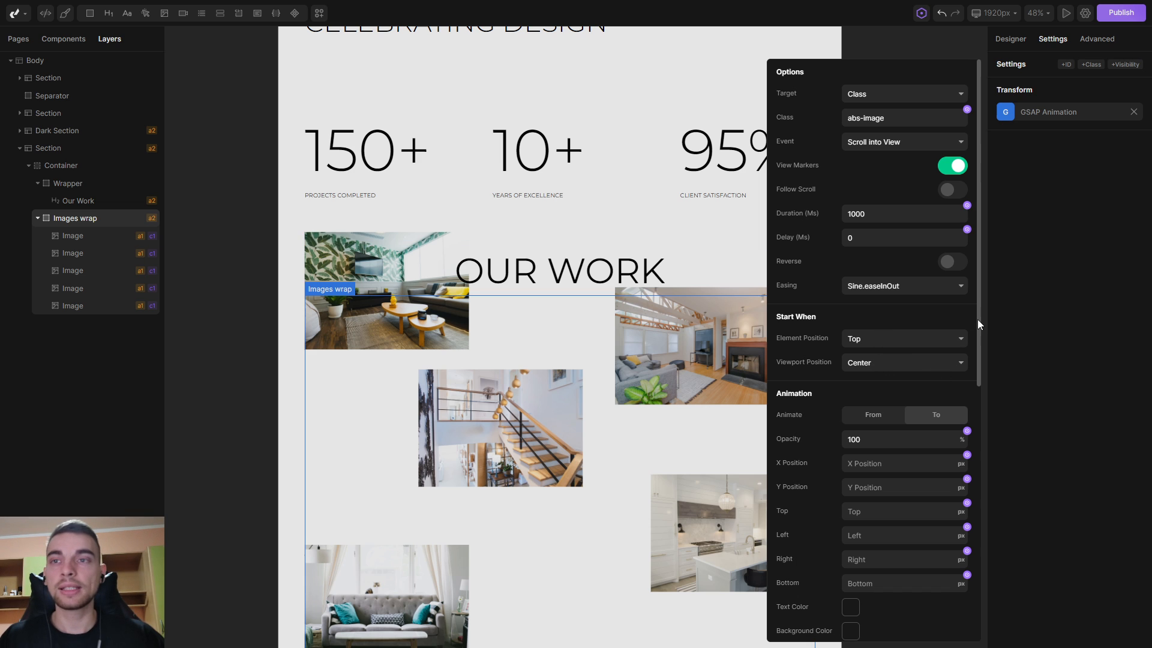
Animate the abs-image elements' Y Position from -70 to 0 px in the Images wrap animation.
scroll(978, 324, "down", 1)
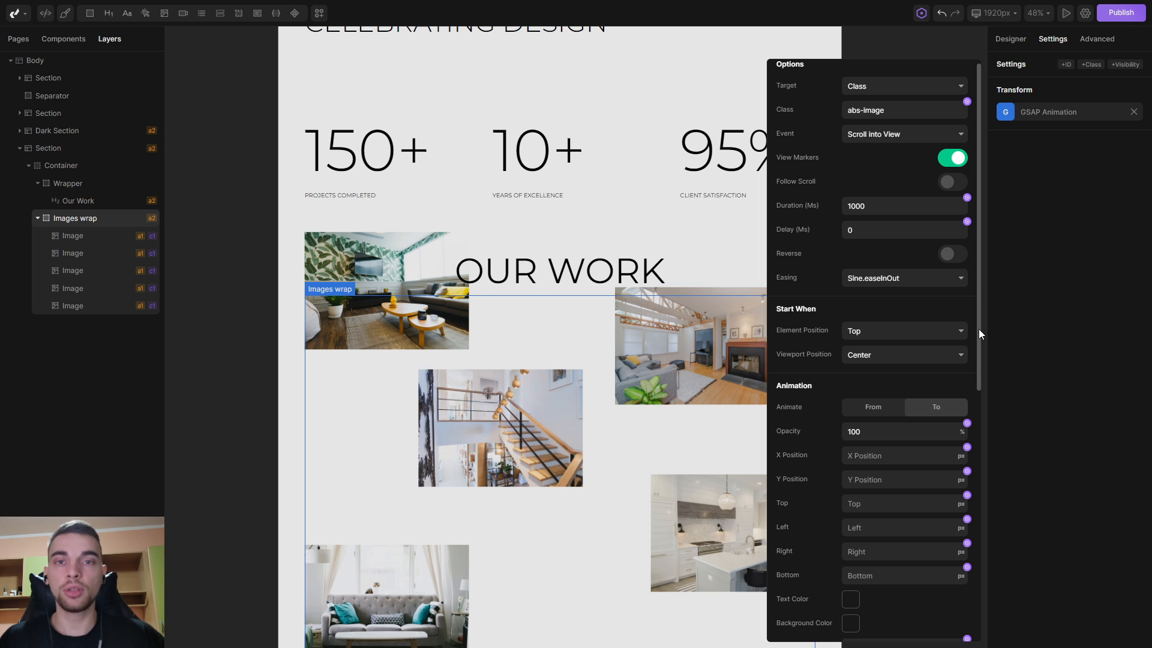
left_click_drag(979, 330, 984, 403)
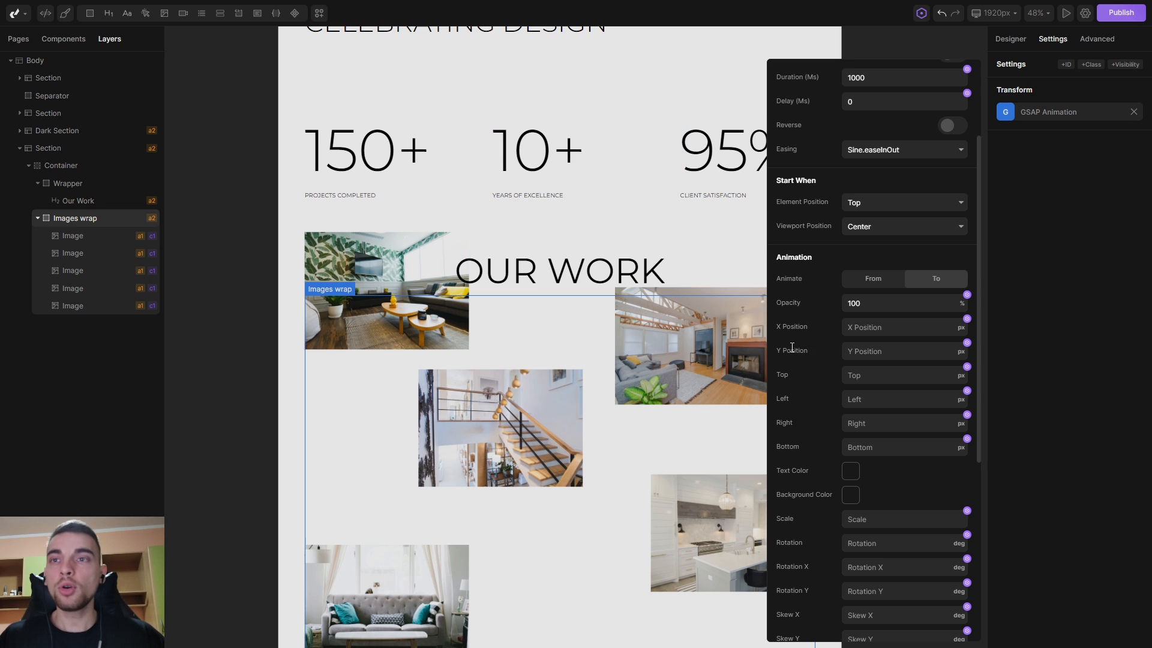
left_click(870, 278)
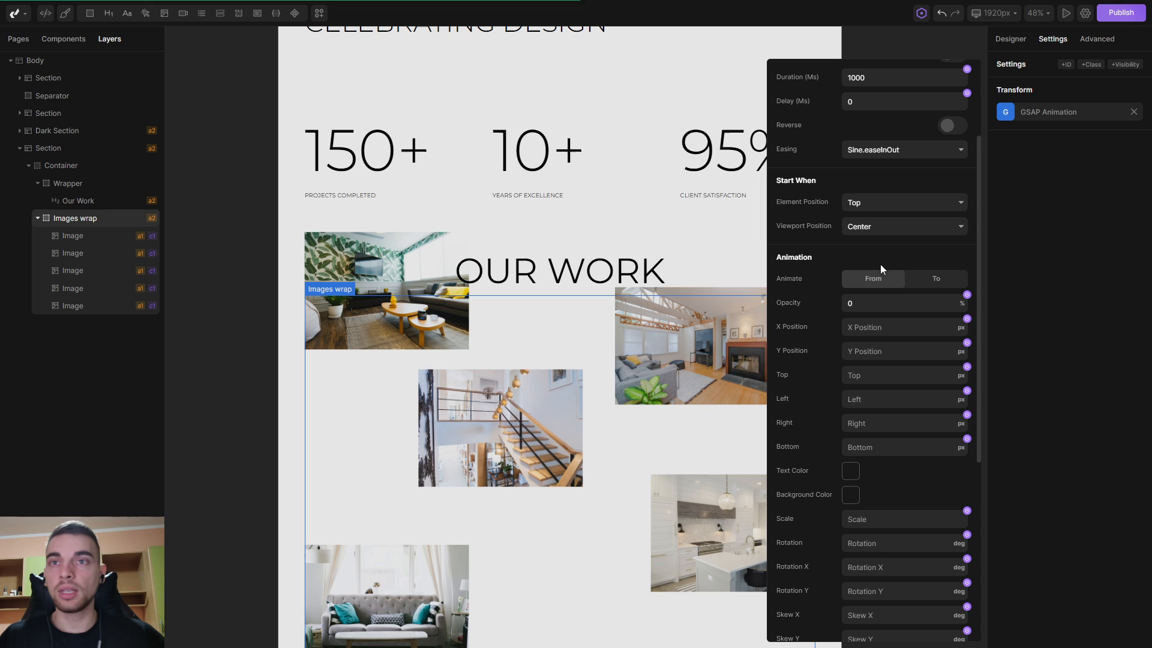
left_click(911, 351)
type("-70")
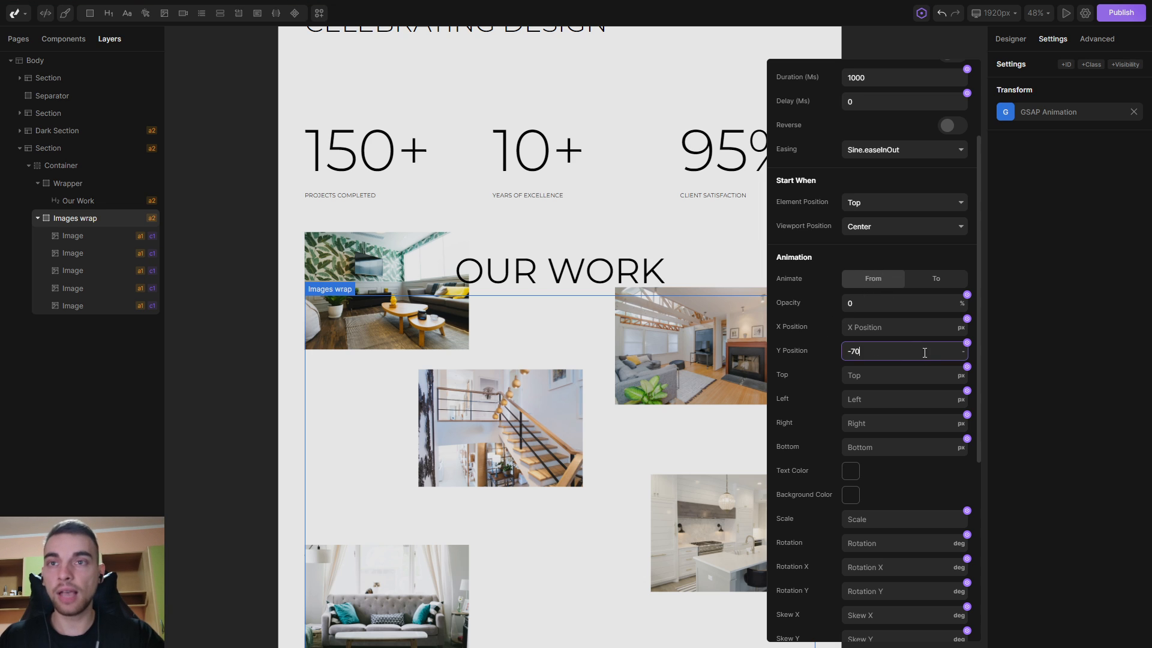
key("Return")
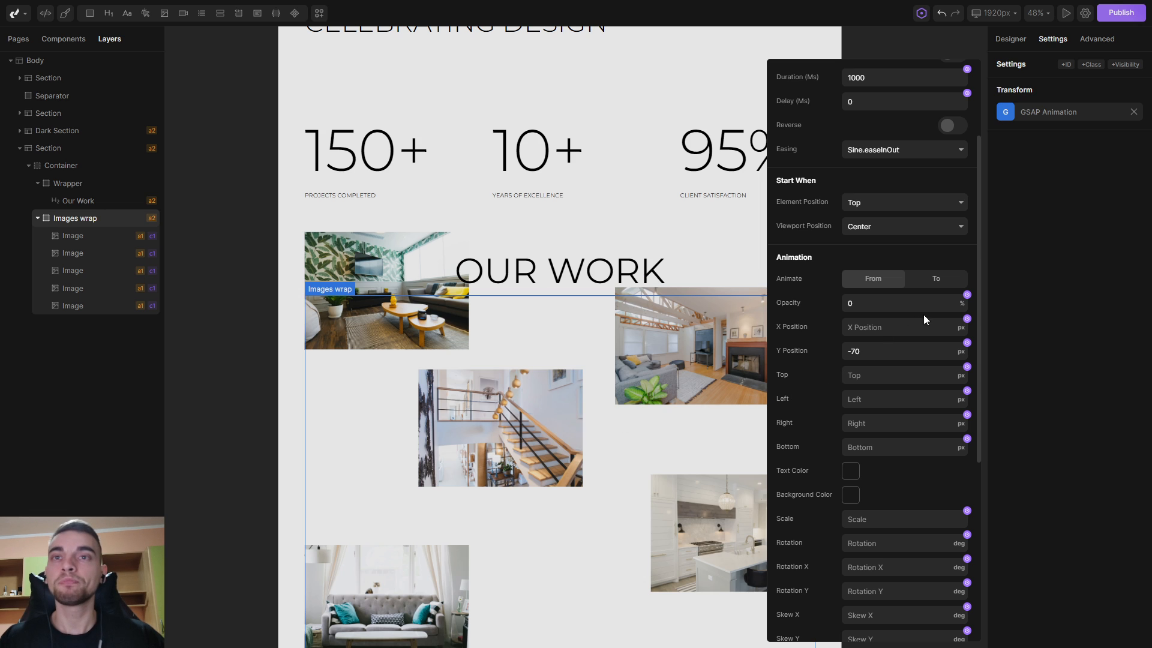
left_click(936, 280)
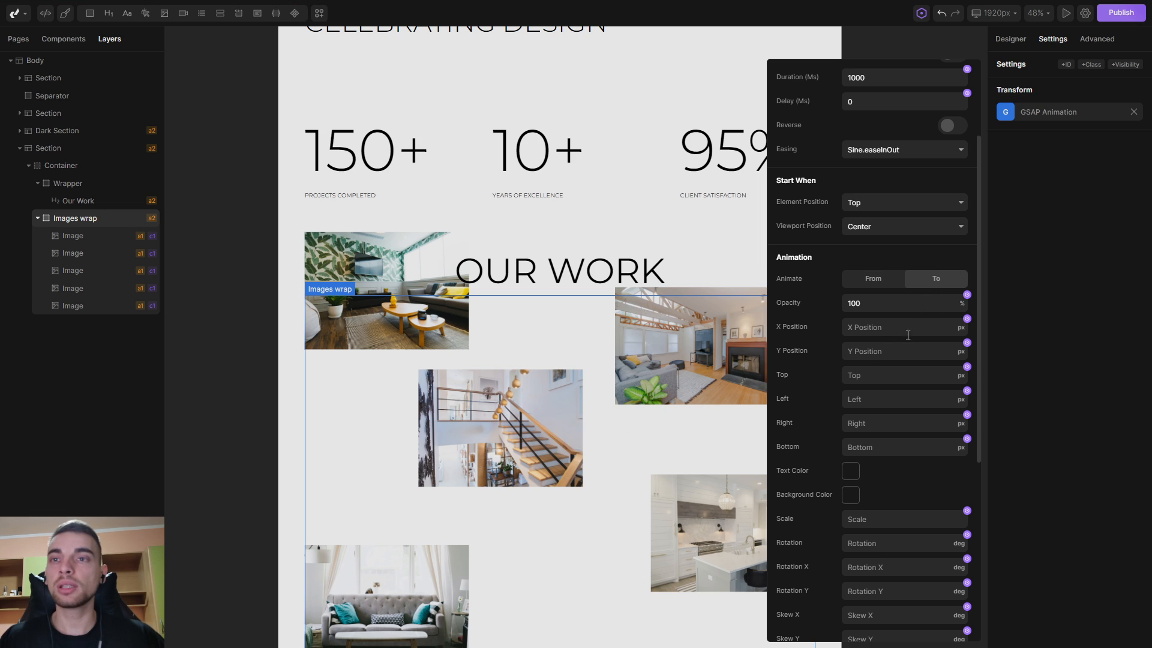
left_click(896, 358)
type("0")
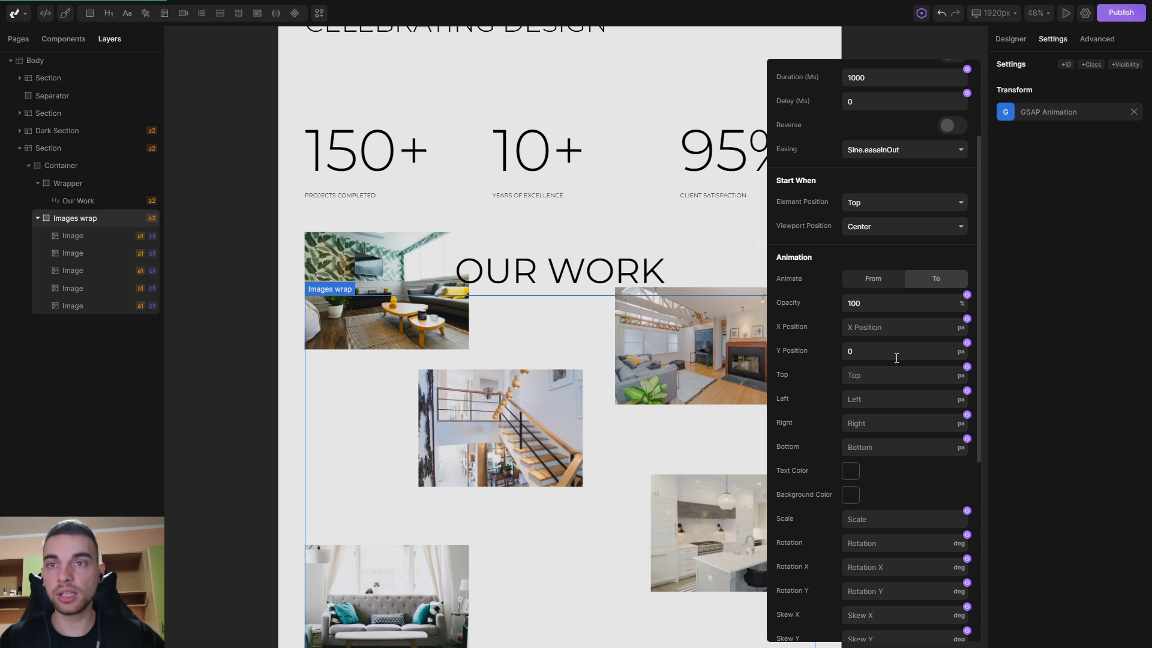
key("Return")
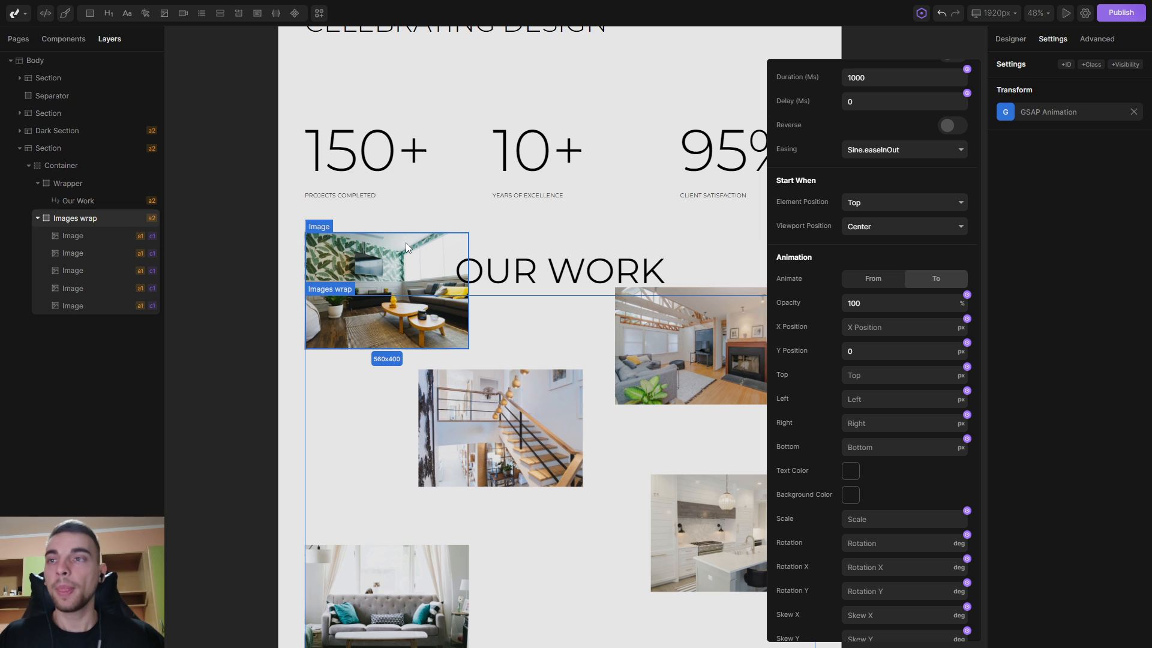
Reload the live page and scroll around Our Work to check the images' fade and slide.
key("ctrl+Tab")
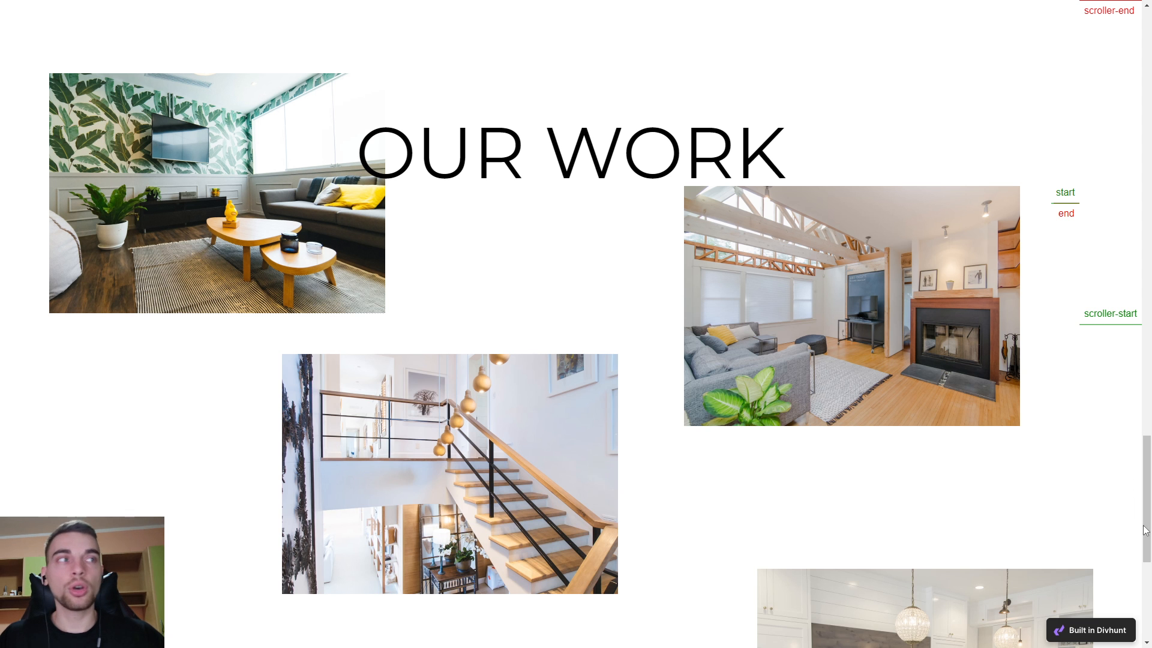
left_click_drag(1145, 476, 1136, 502)
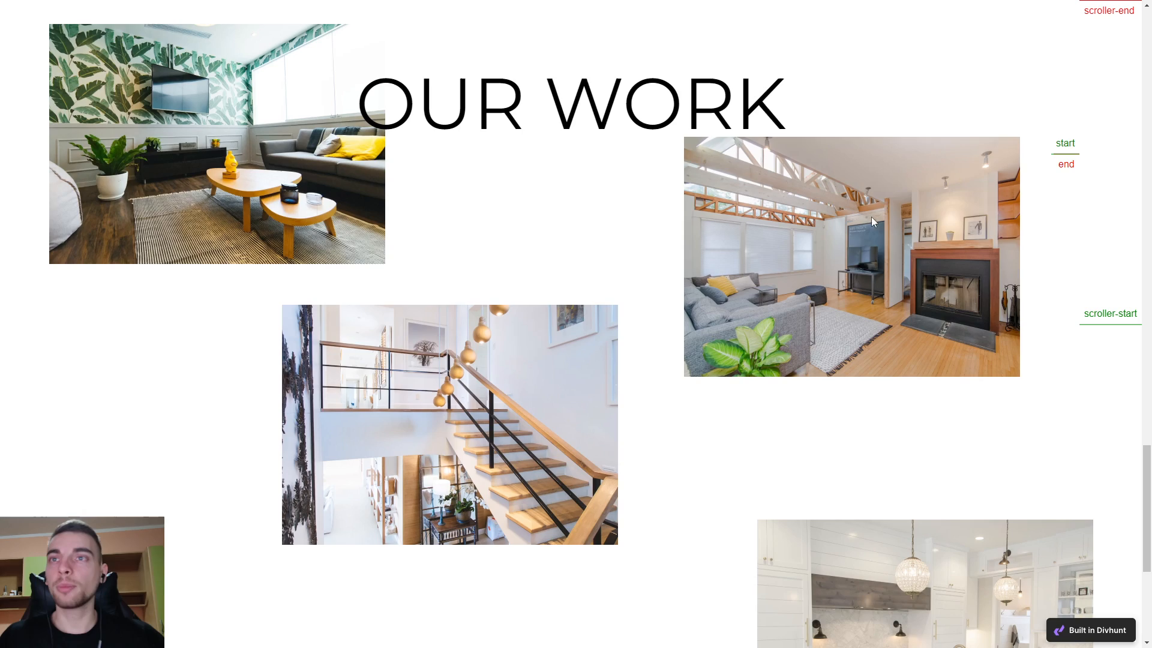
key("F5")
key("F5")
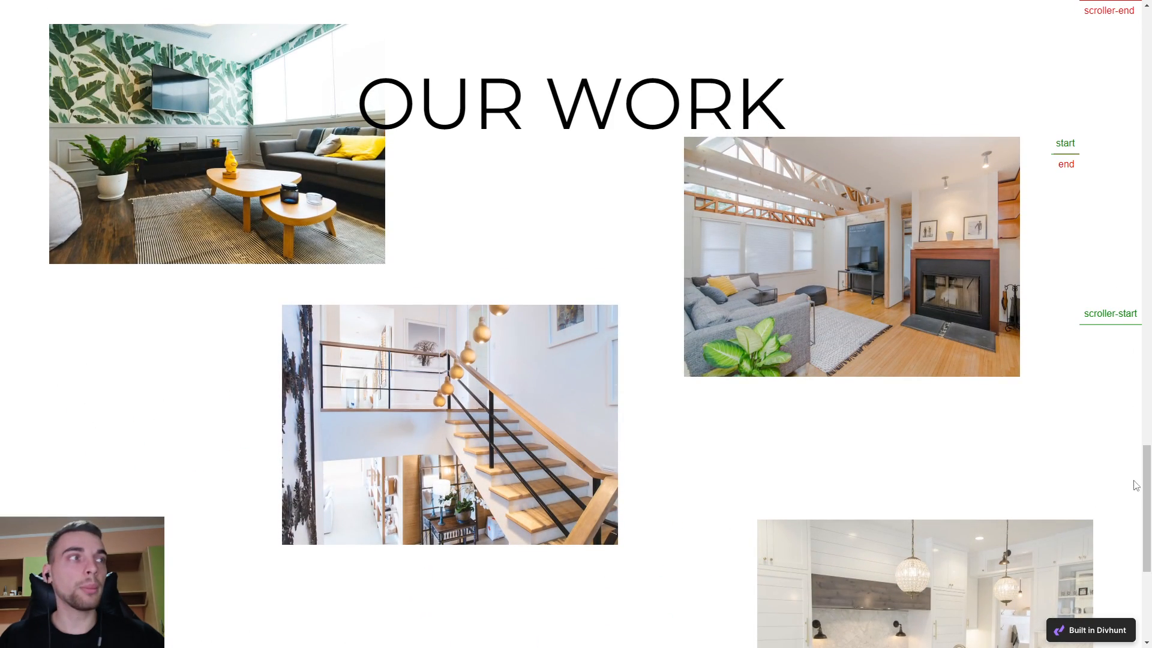
left_click_drag(1148, 483, 1148, 473)
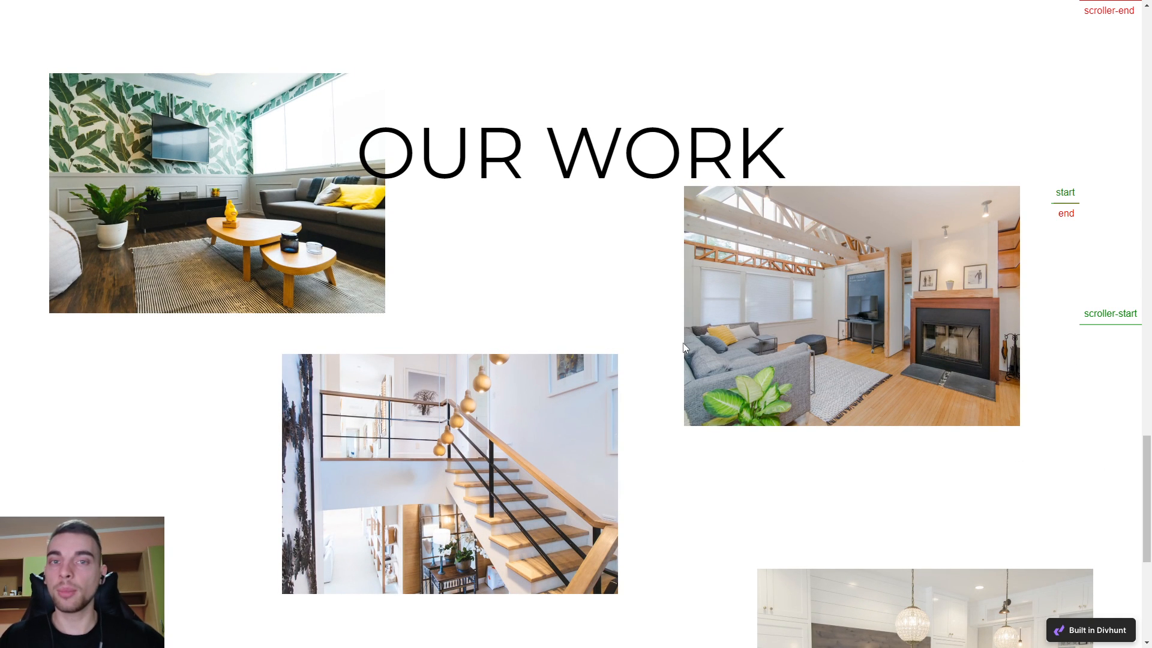
Return to the editor and enable Reverse for the Images wrap animation.
key("ctrl+Tab")
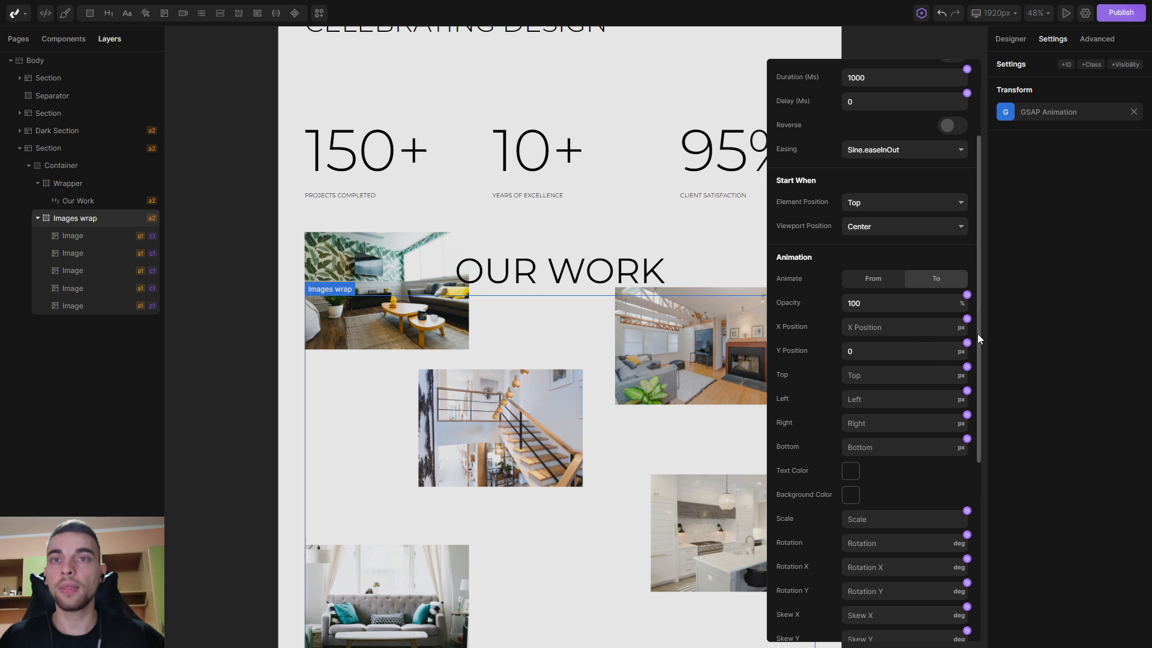
left_click_drag(978, 333, 973, 247)
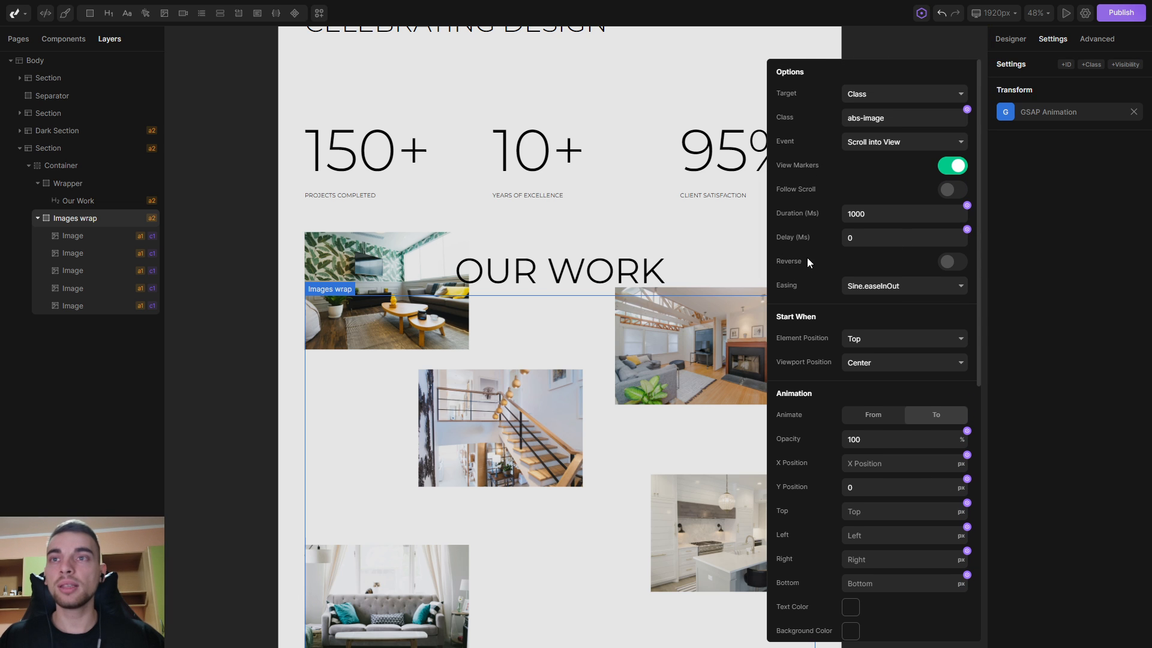
left_click(952, 262)
Reload the live page and scroll up and down through Our Work to check how the project images reverse.
key("ctrl+Tab")
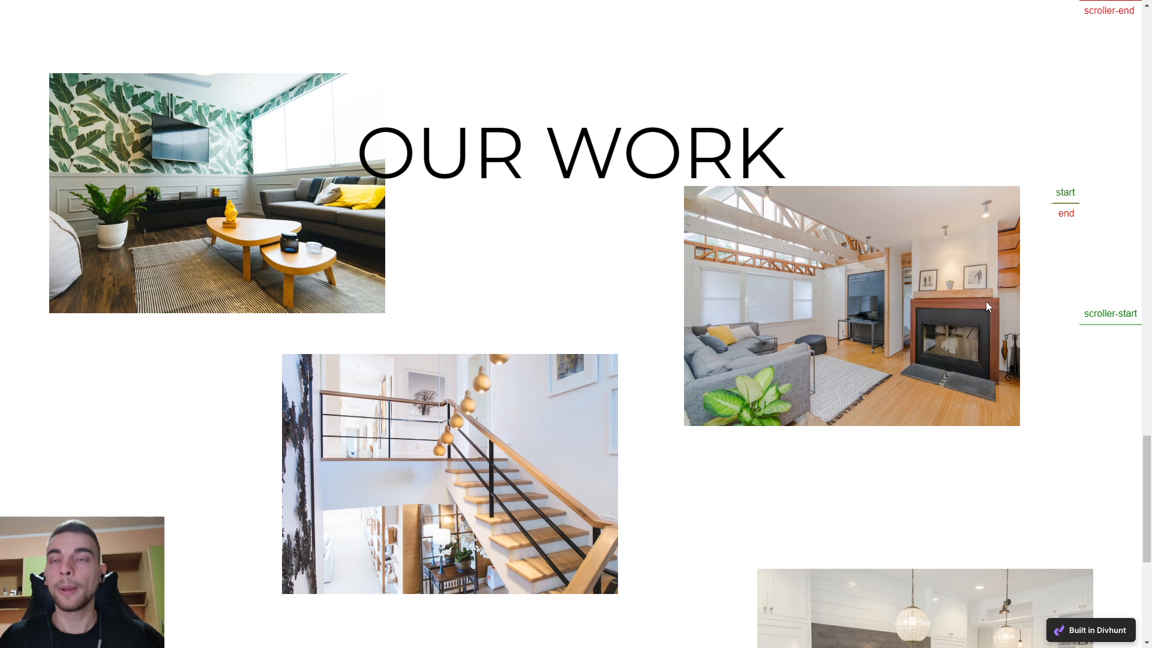
left_click_drag(1145, 446, 1117, 467)
key("F5")
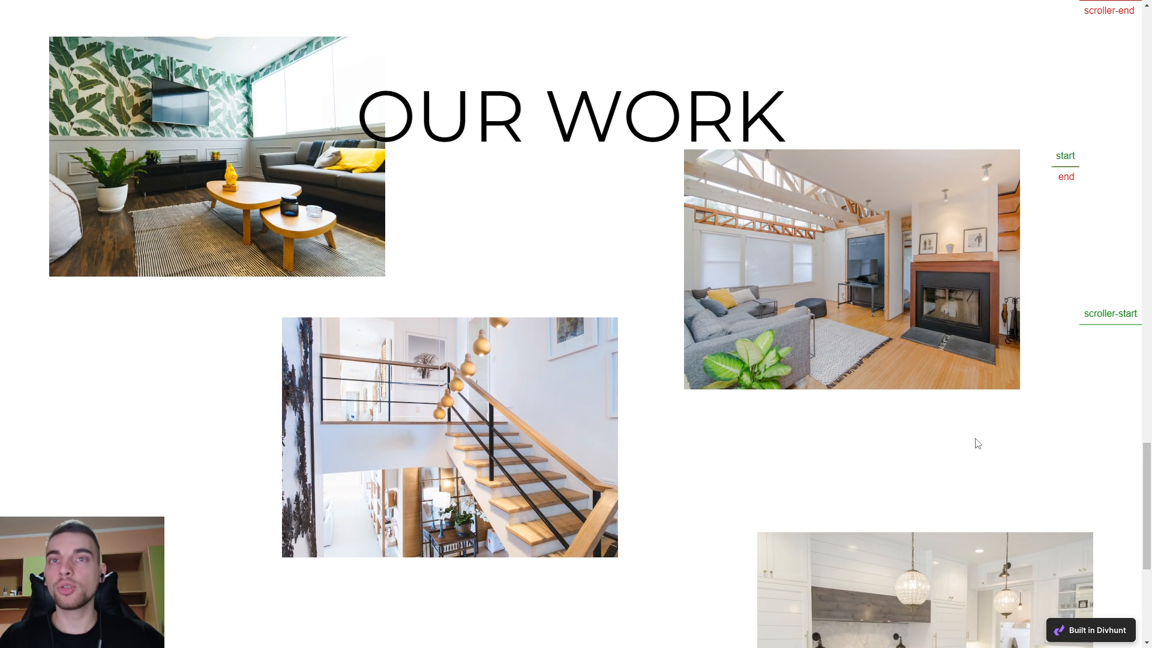
left_click_drag(1148, 460, 1137, 427)
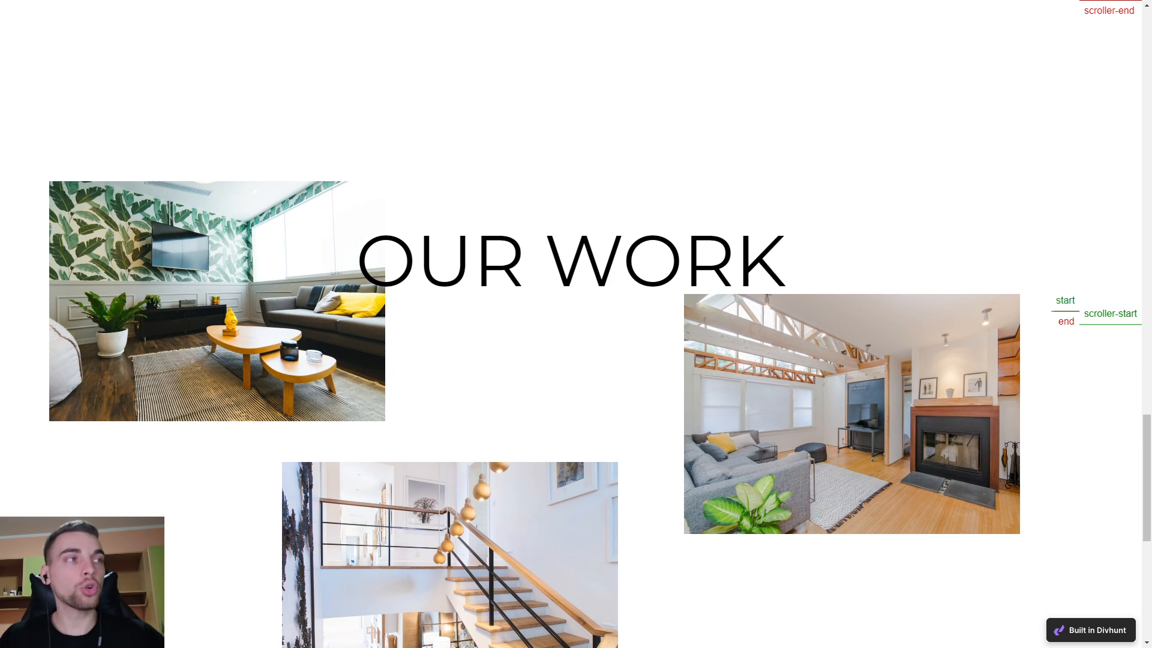
left_click_drag(1147, 423, 1146, 383)
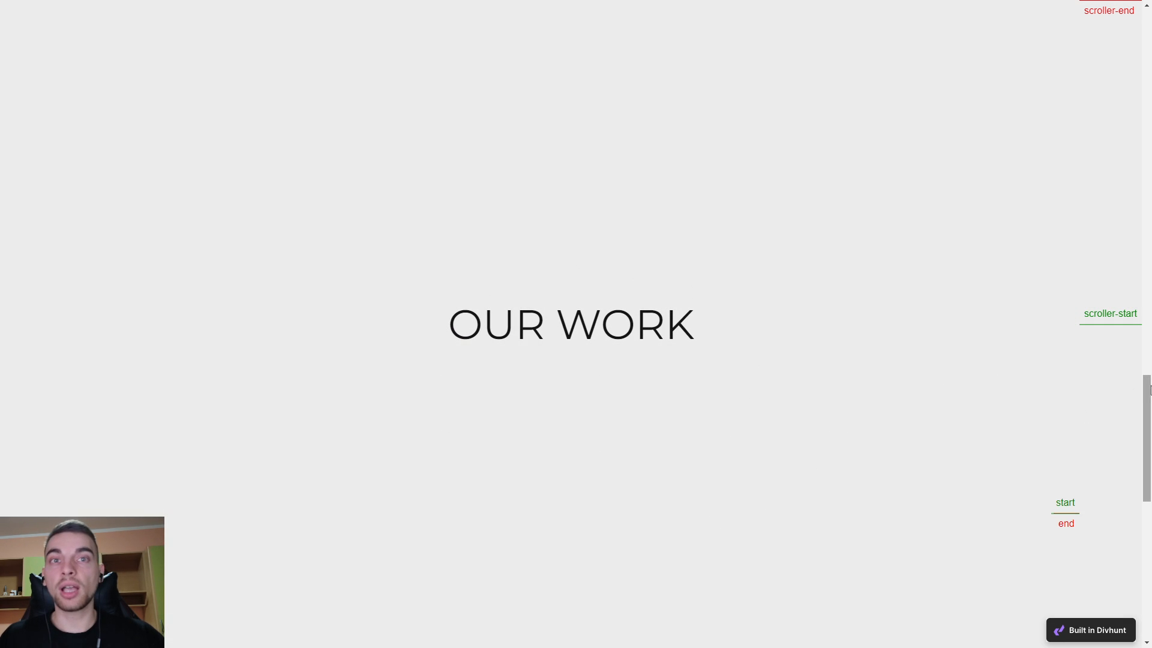
left_click_drag(1146, 391, 1139, 489)
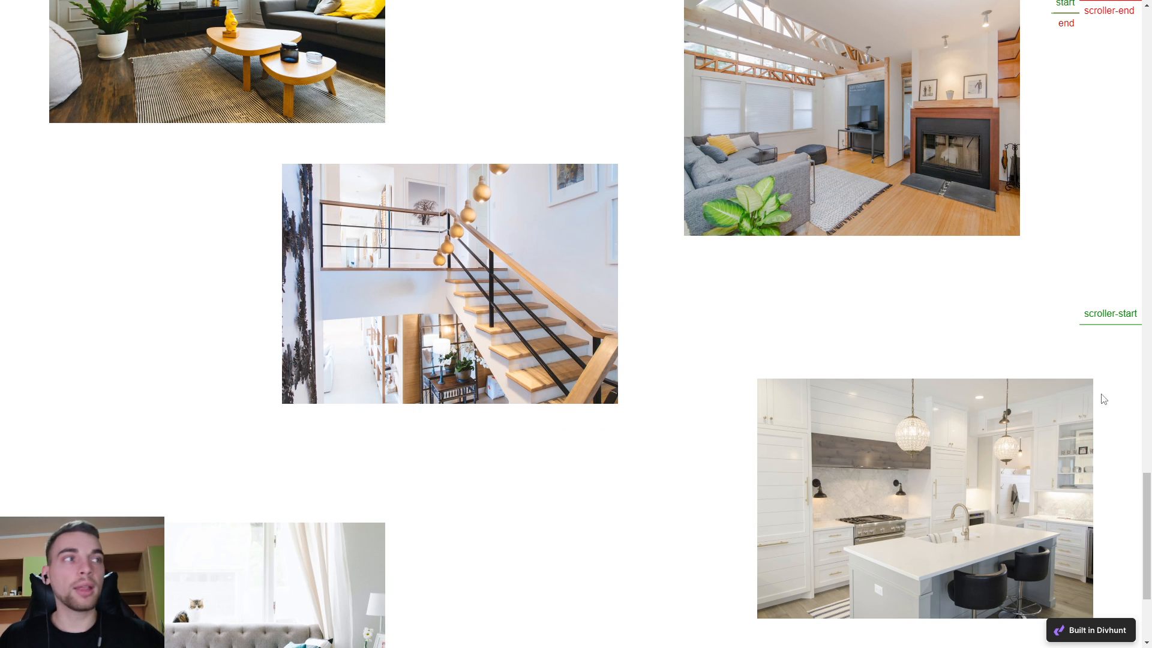
left_click_drag(1146, 492, 1145, 499)
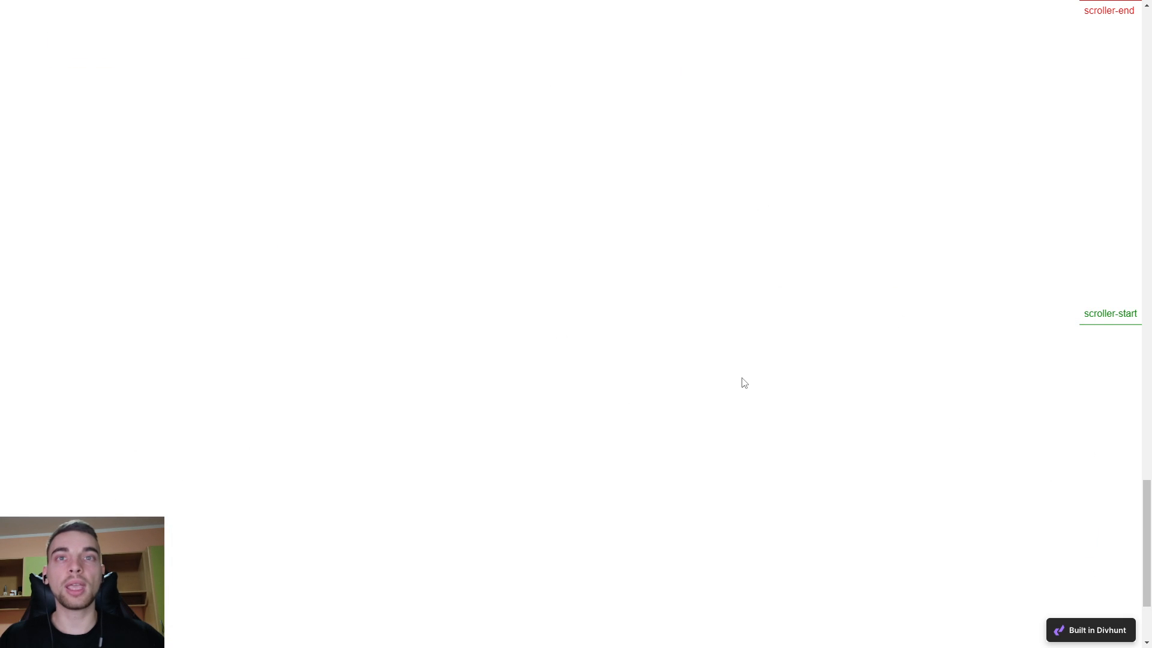
left_click_drag(1141, 511, 1138, 474)
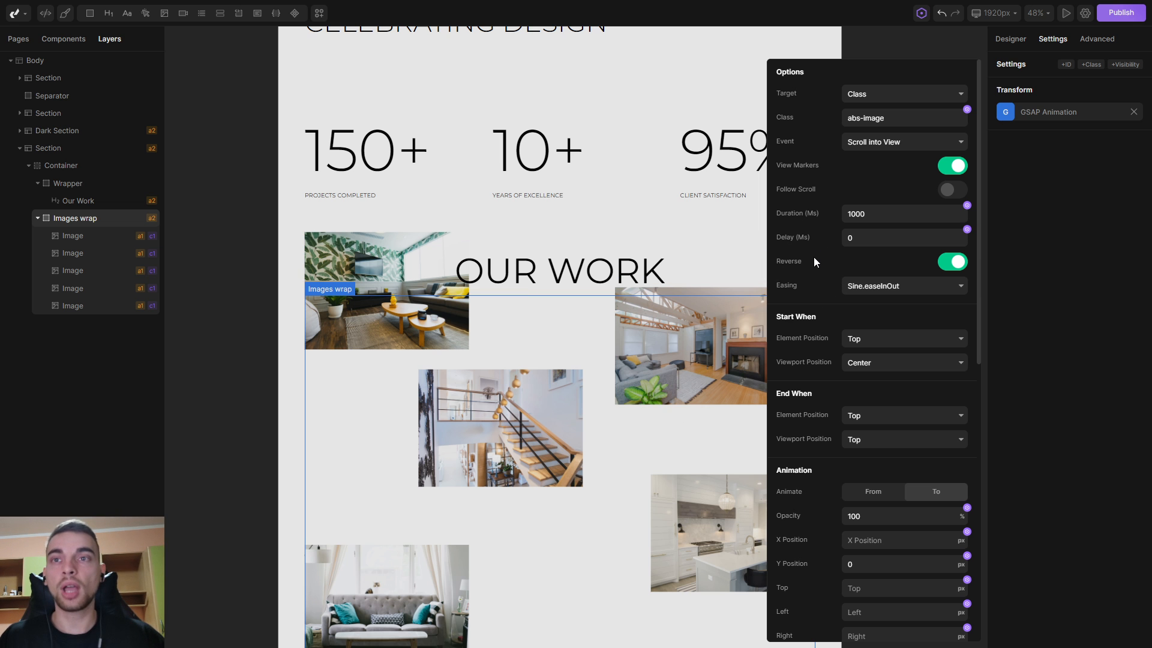
Review the End When settings and scroll past the end marker on the live page to examine when the images disappear.
left_click_drag(977, 305, 978, 306)
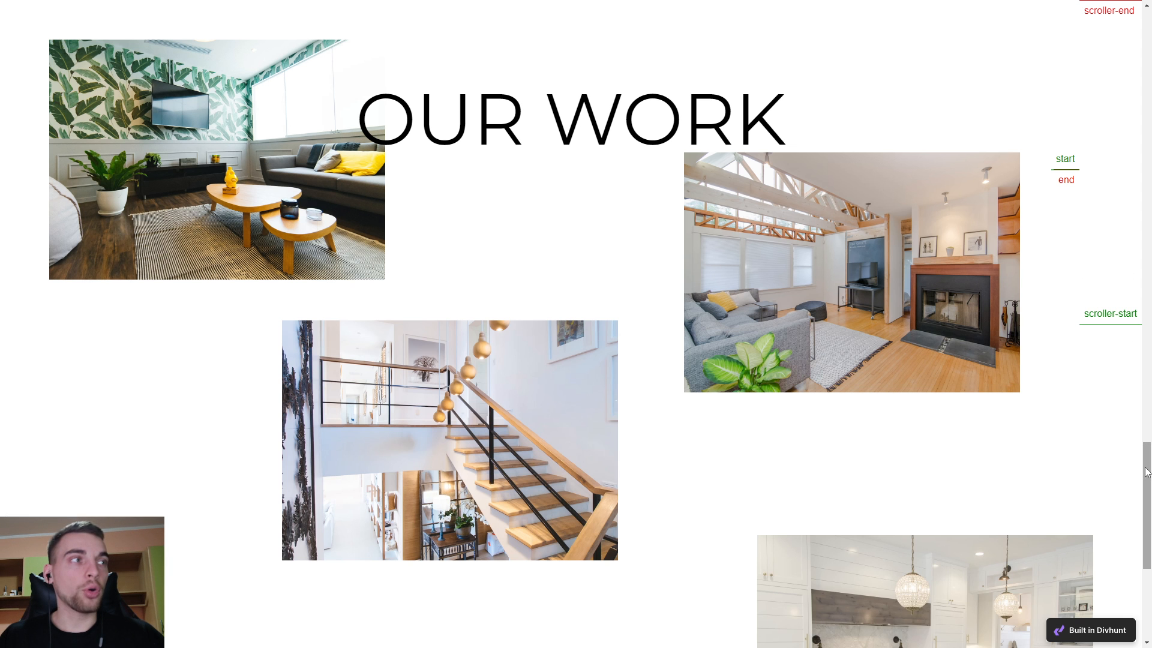
left_click_drag(1145, 471, 1126, 506)
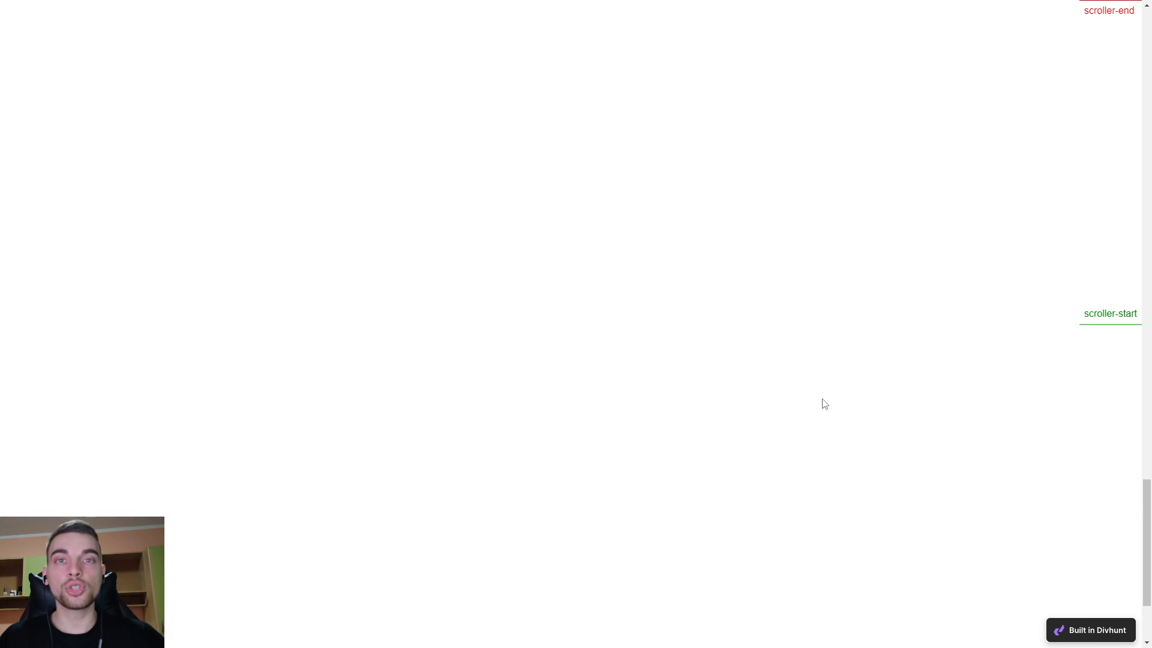
scroll(1142, 504, "up", 2)
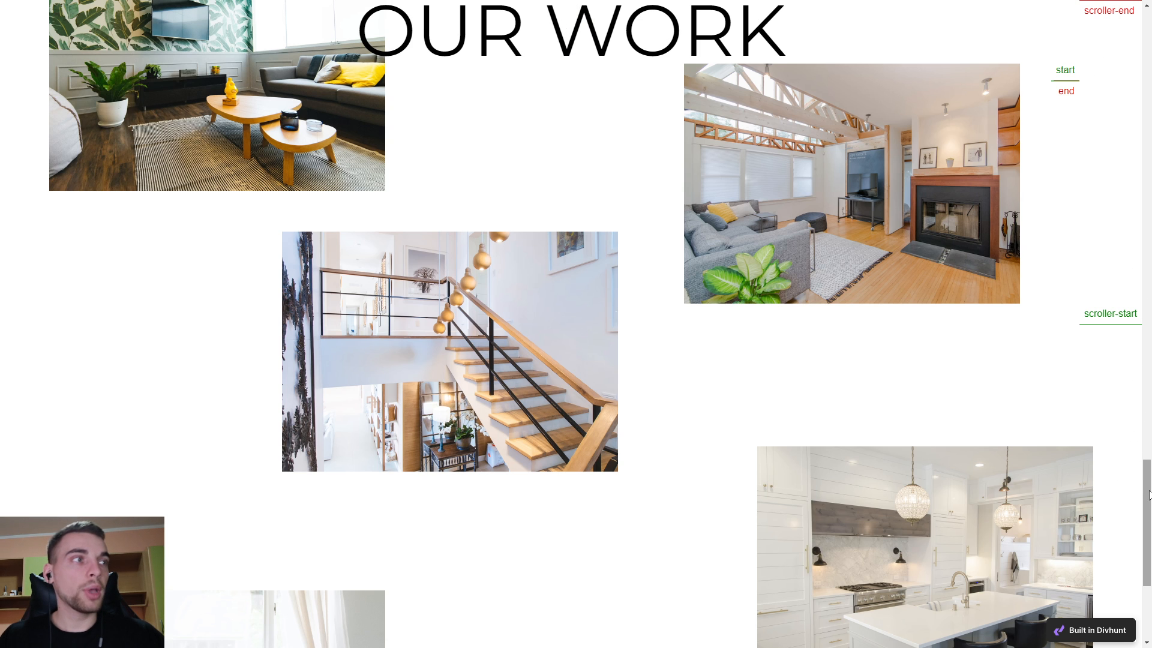
scroll(1133, 530, "down", 3)
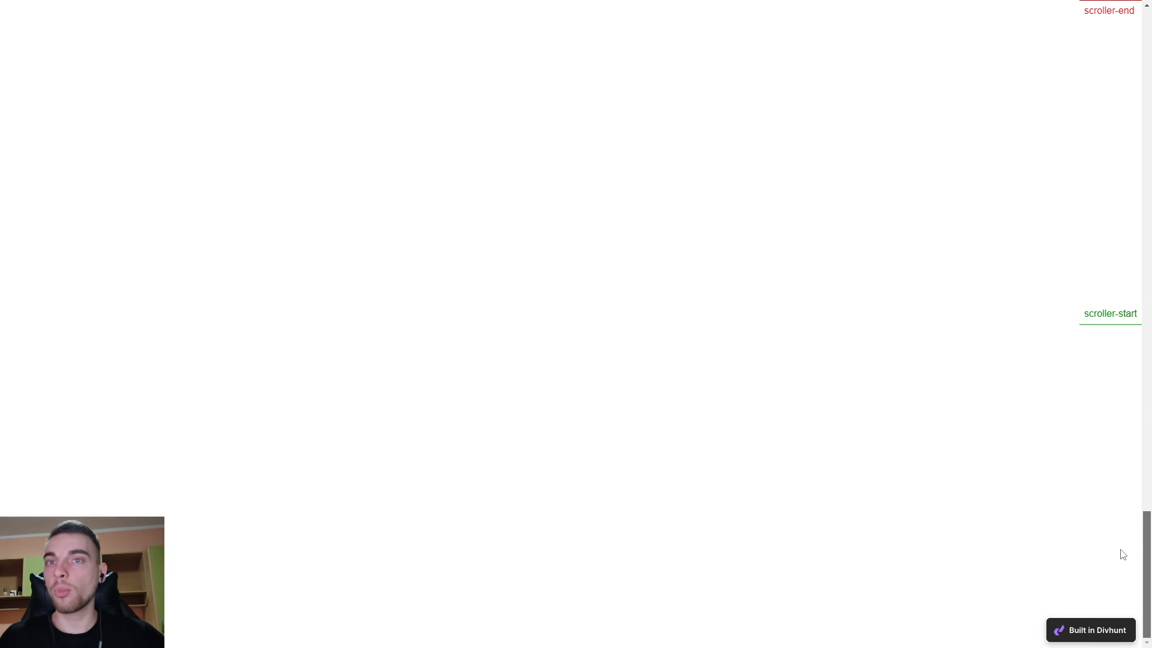
scroll(1114, 516, "up", 3)
scroll(1048, 430, "down", 1)
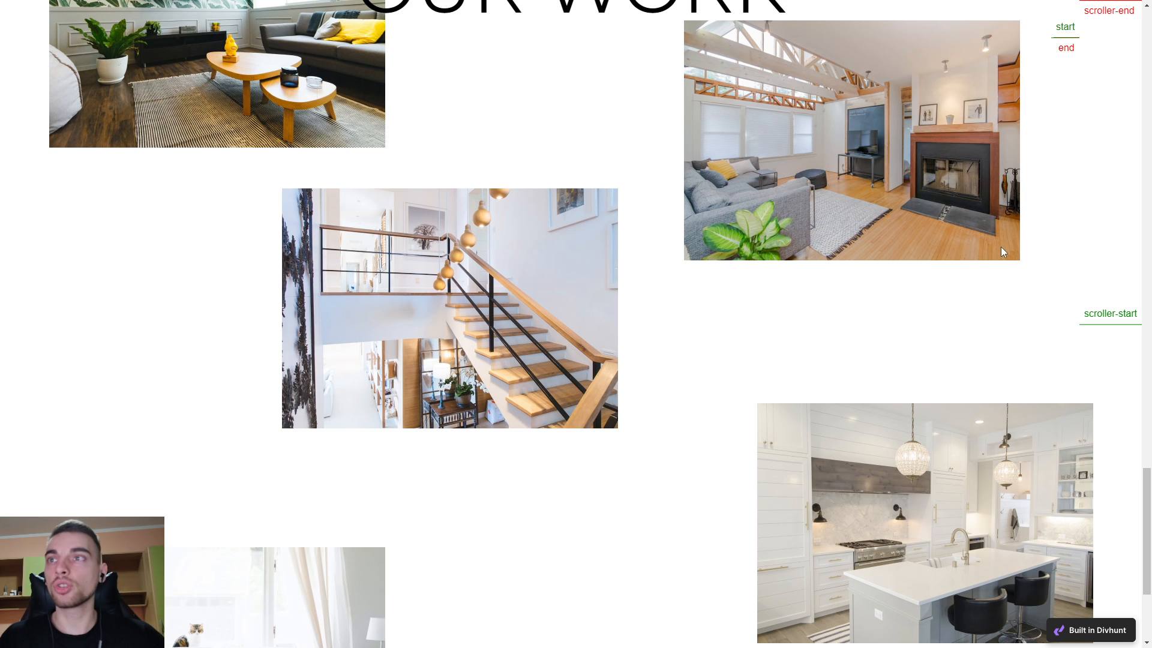
Set the Images wrap animation's End When to Element Position Center and Viewport Position Top.
key("ctrl+Tab")
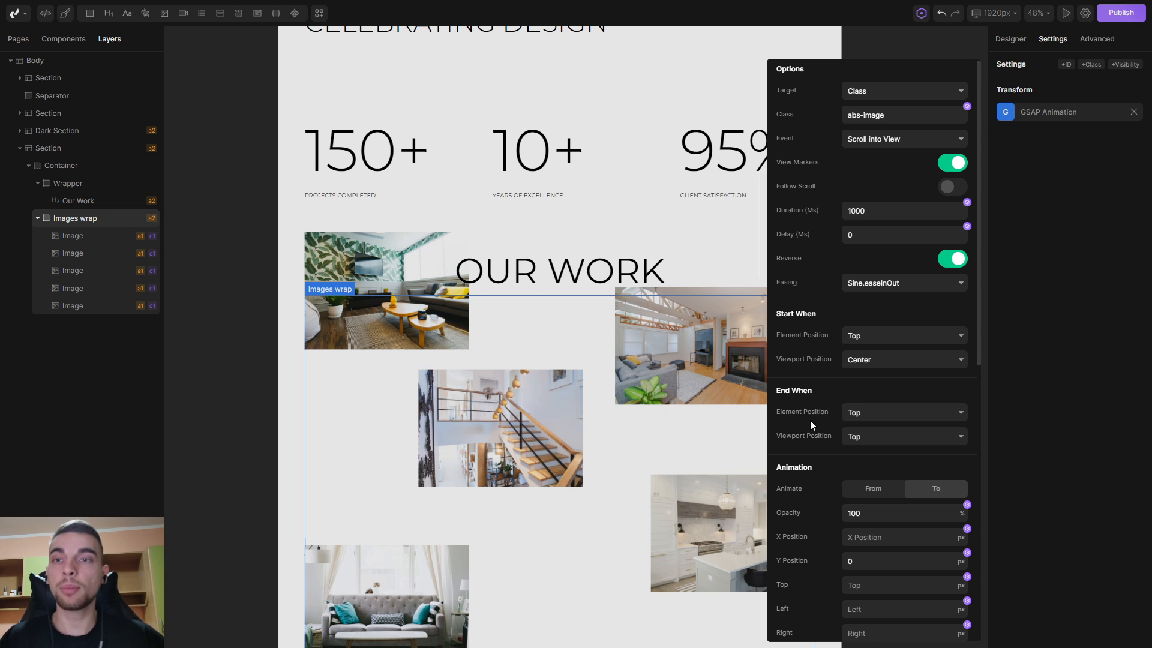
left_click(864, 418)
left_click(864, 451)
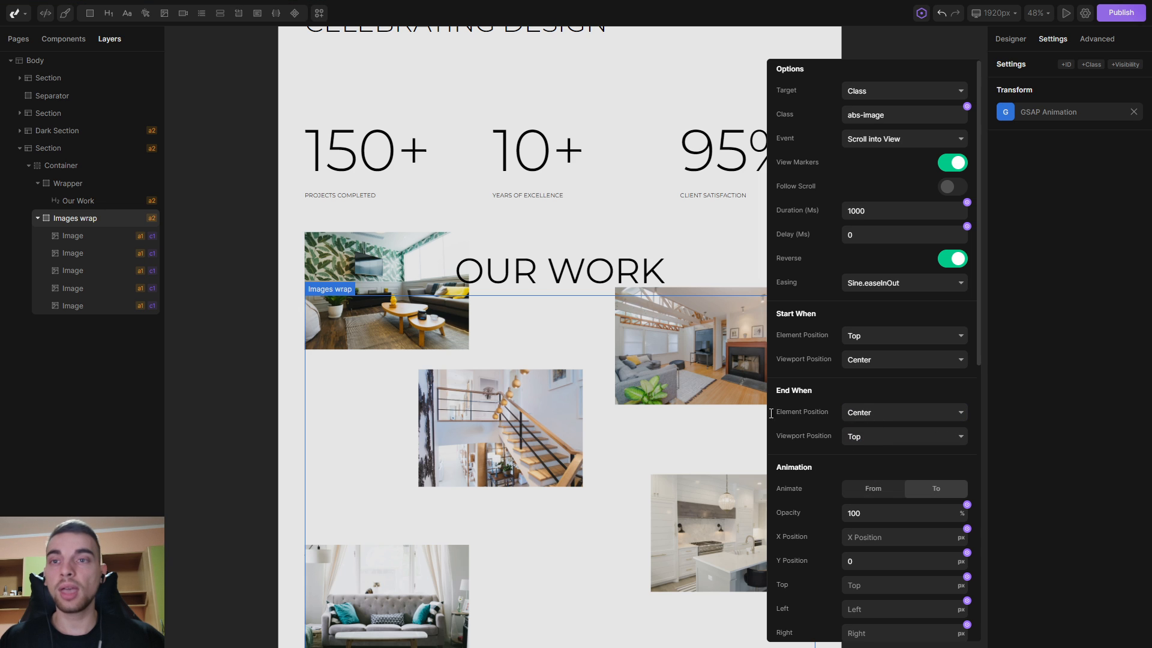
left_click(867, 441)
left_click(870, 463)
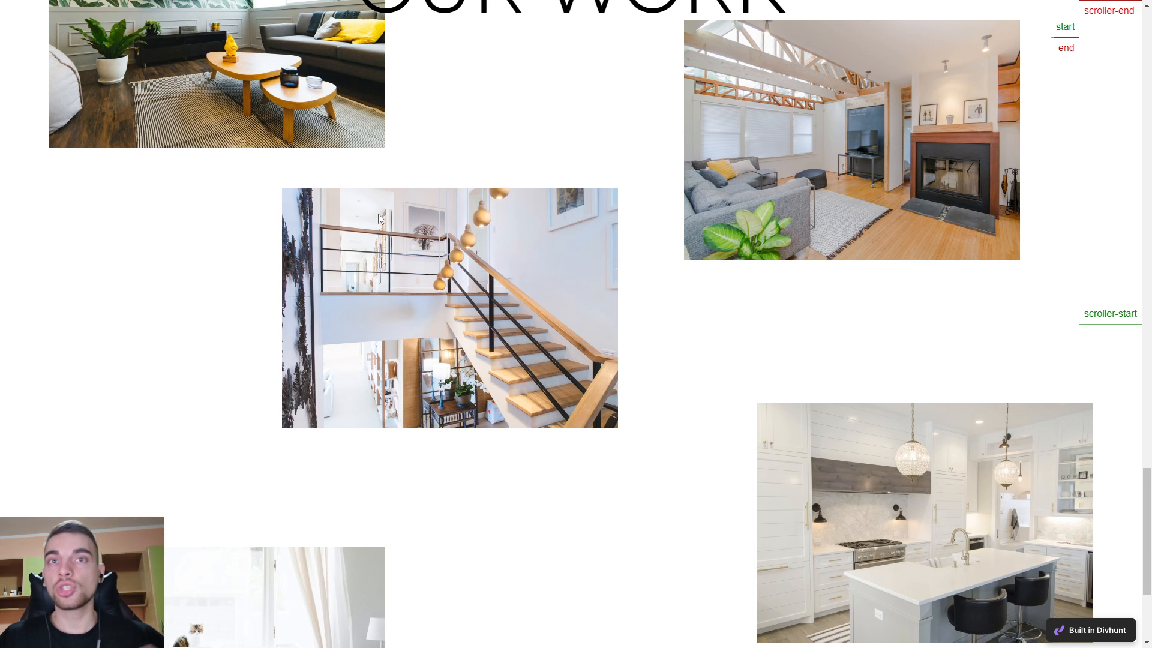
Reload the live page and scroll down to check the end marker's new position among the project images.
left_click_drag(1148, 495, 1146, 412)
key("F5")
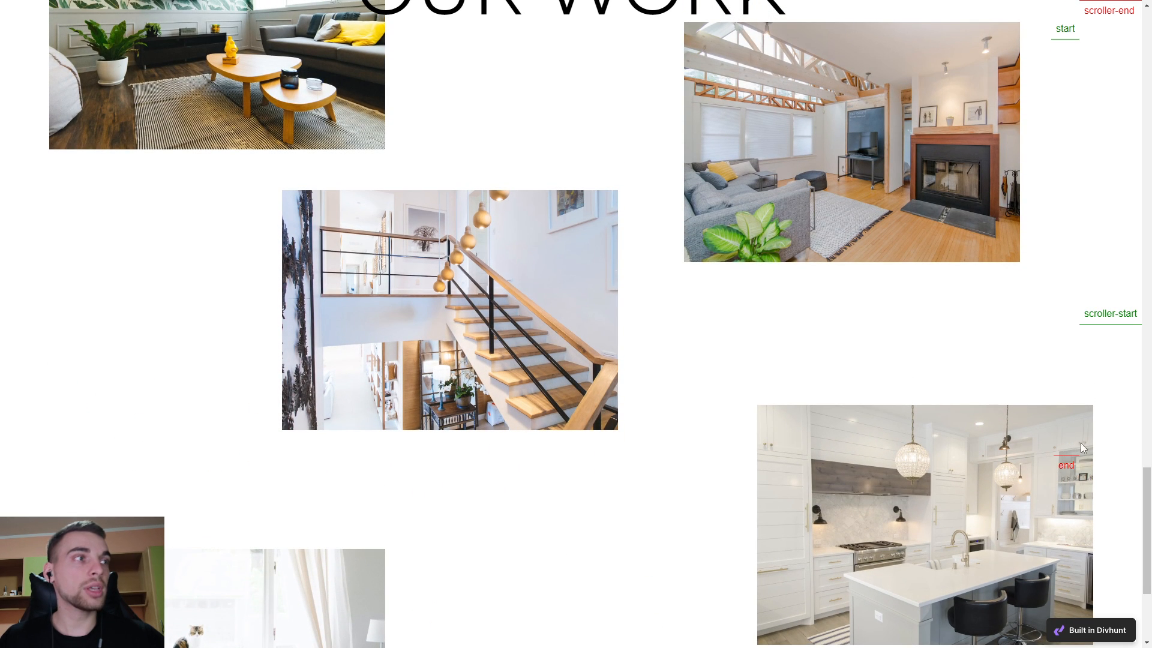
left_click_drag(1141, 495, 1031, 575)
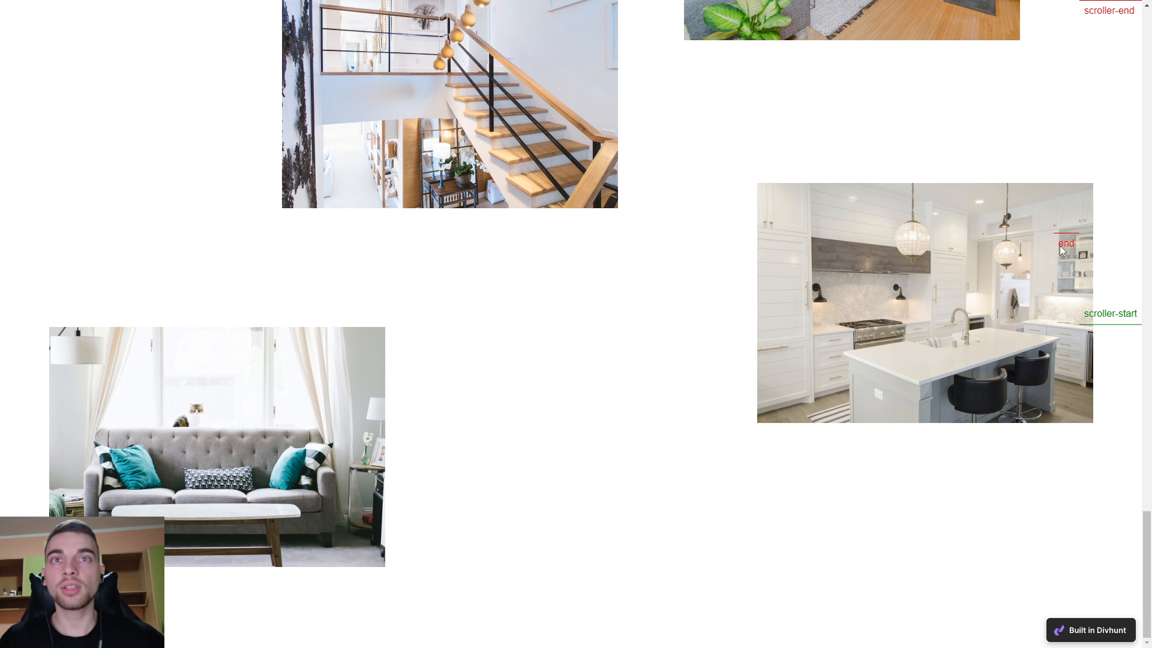
Return to the editor, close the animation settings and select the whole Our Work section.
key("ctrl+Tab")
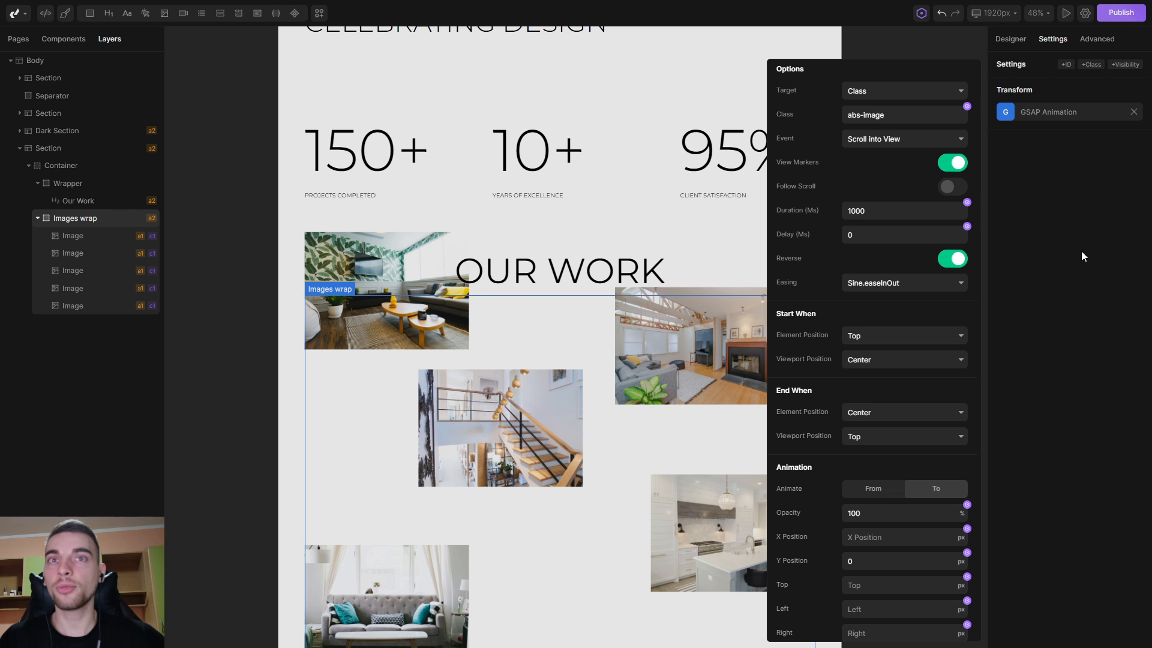
left_click(526, 279)
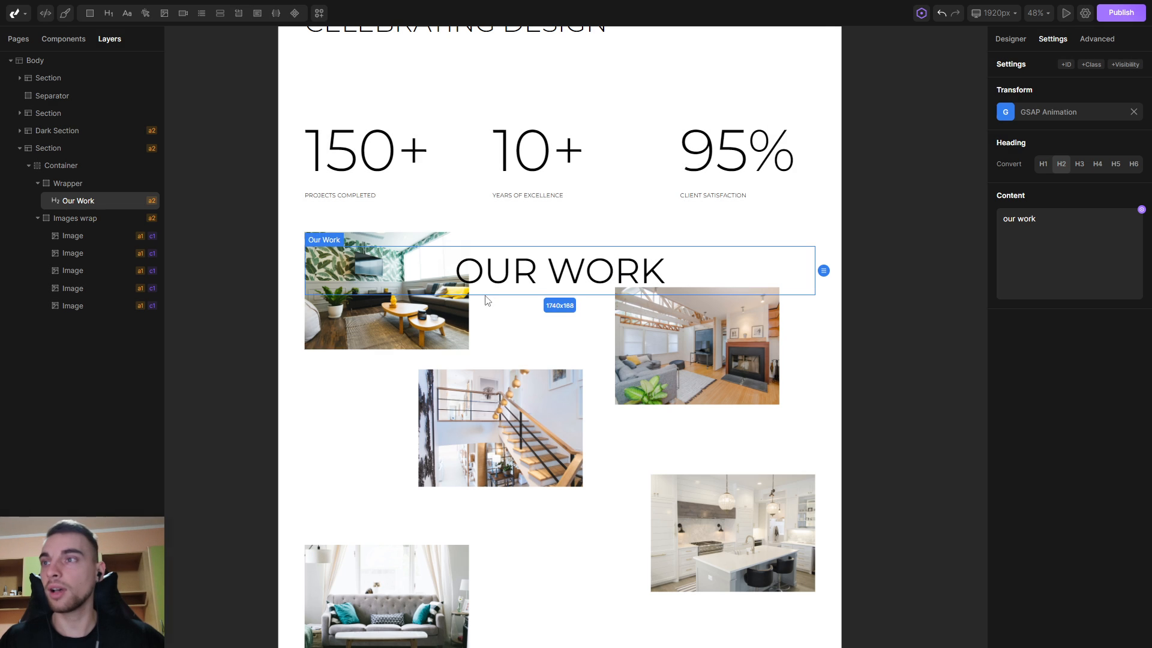
left_click(290, 233)
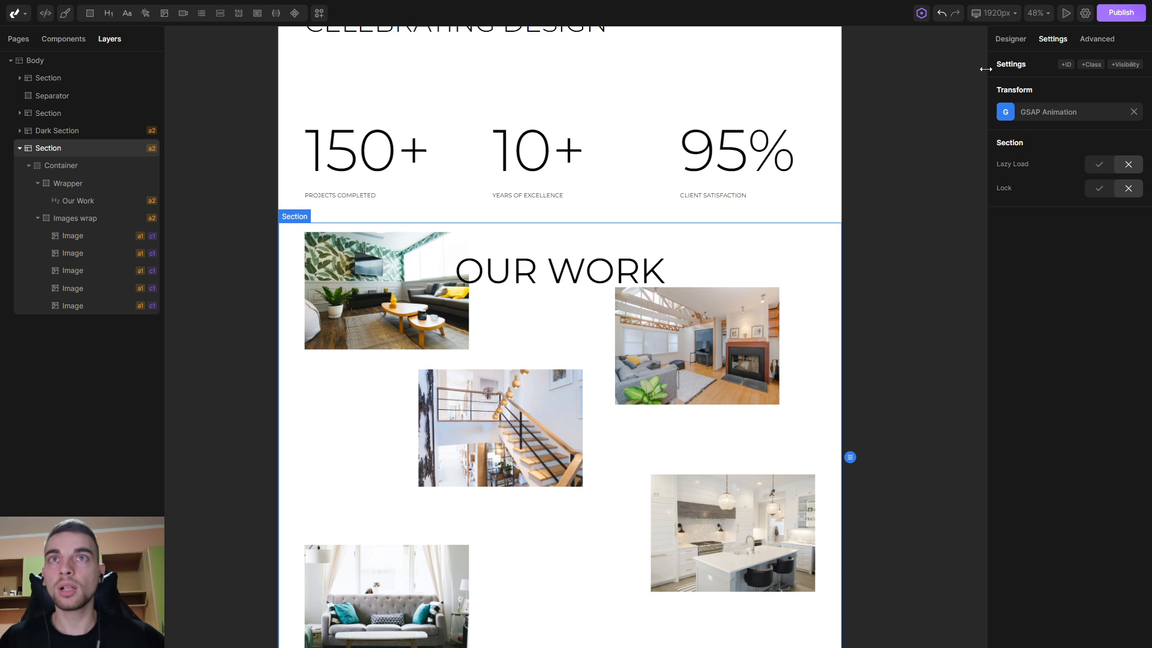
scroll(892, 440, "down", 3)
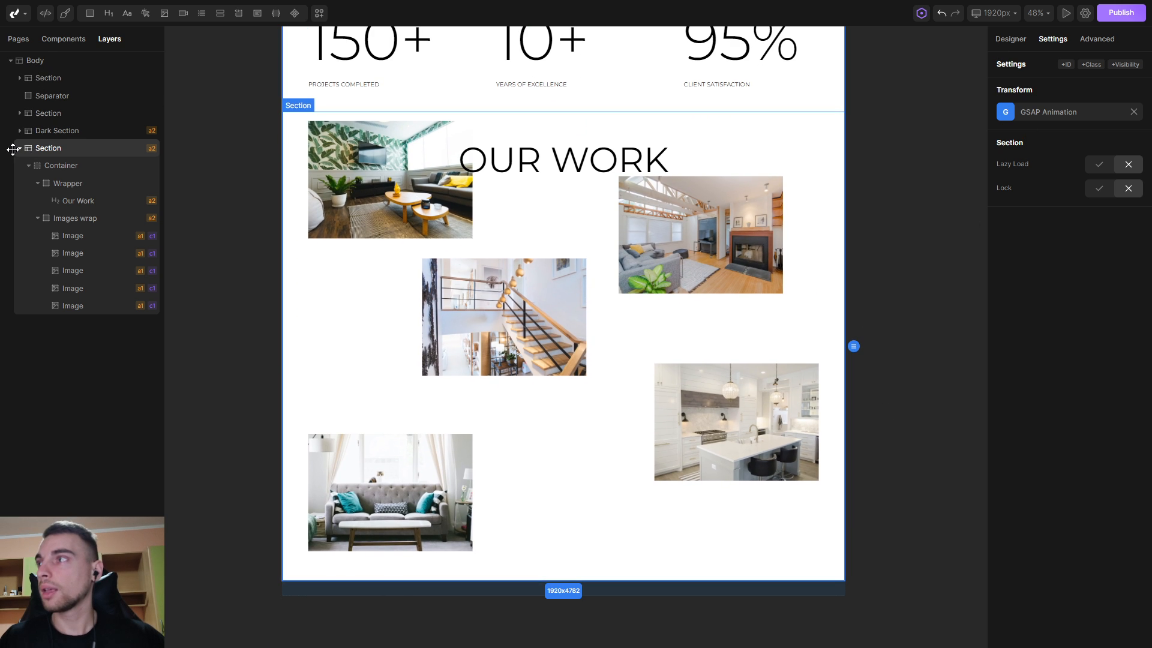
Add a new Div block at the end of the page Body, directly below the Our Work section.
left_click(20, 148)
left_click(37, 61)
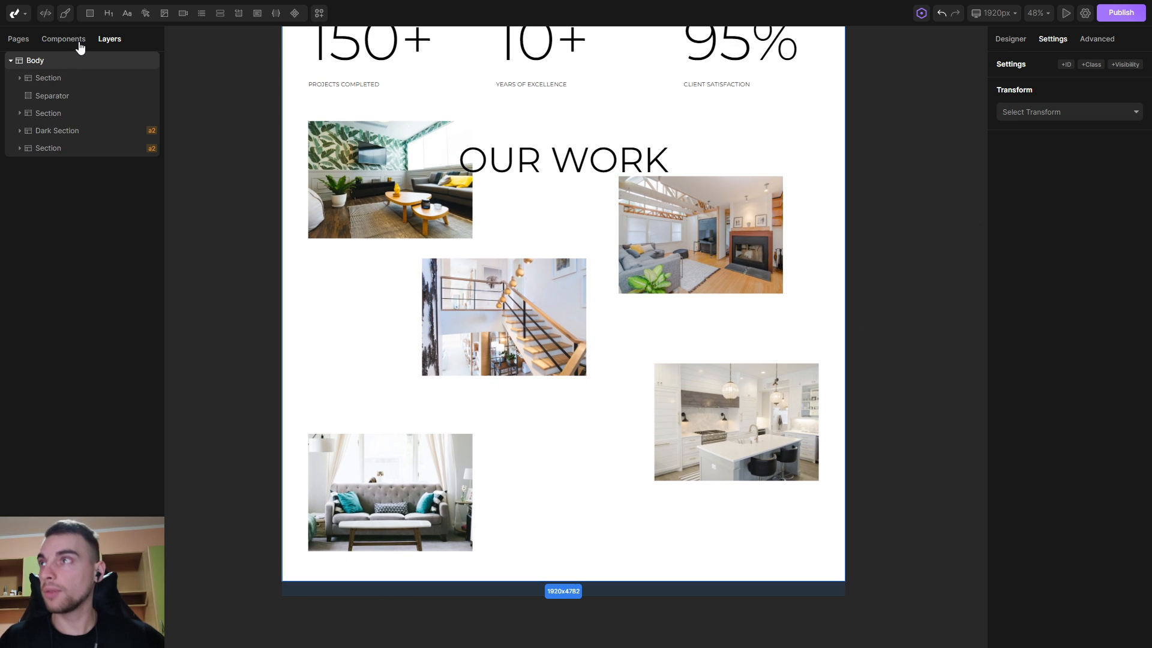
left_click(90, 21)
left_click(59, 168)
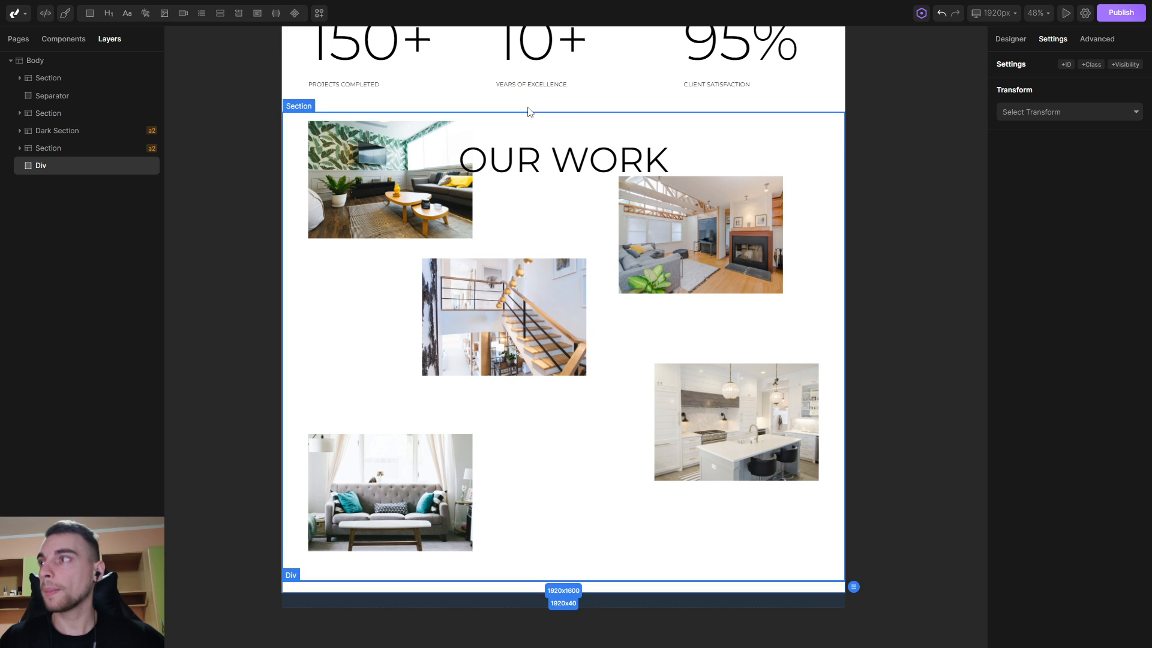
Set the new Div's height to 100vh.
left_click(1020, 40)
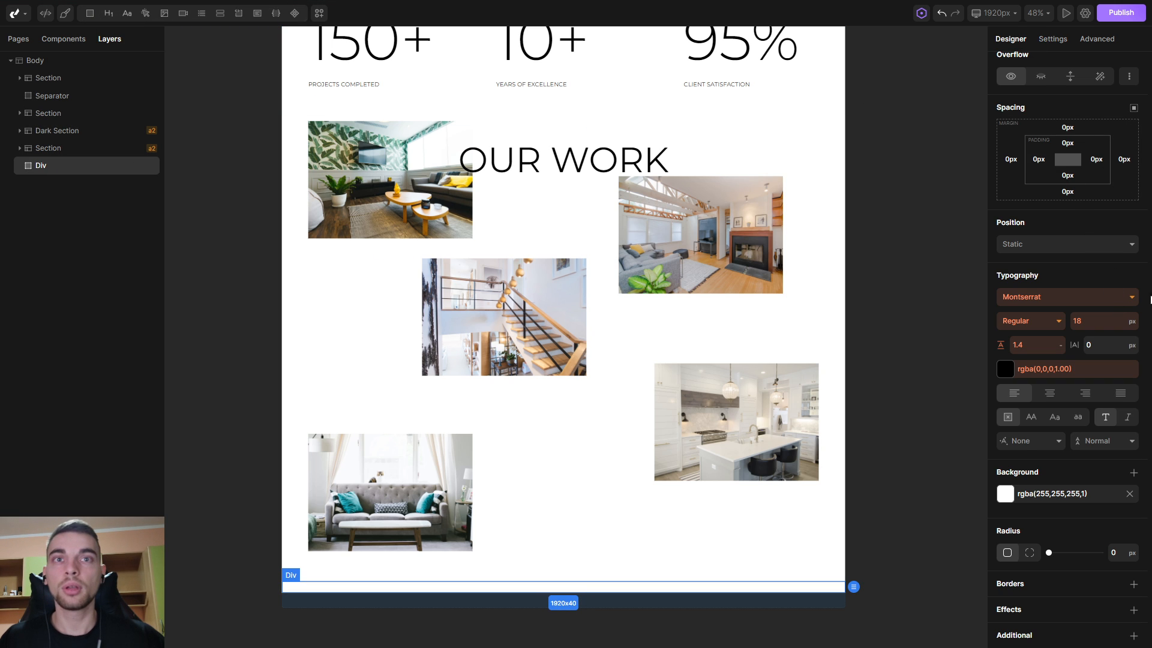
scroll(1150, 296, "up", 5)
left_click(1121, 150)
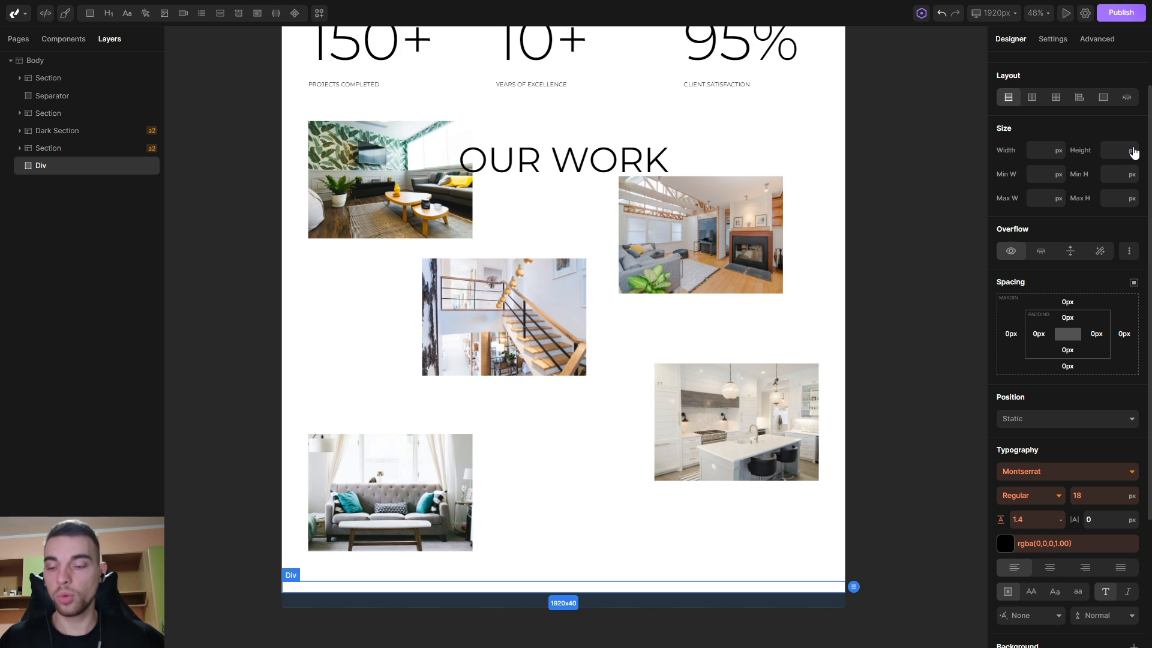
type("100vh")
key("Return")
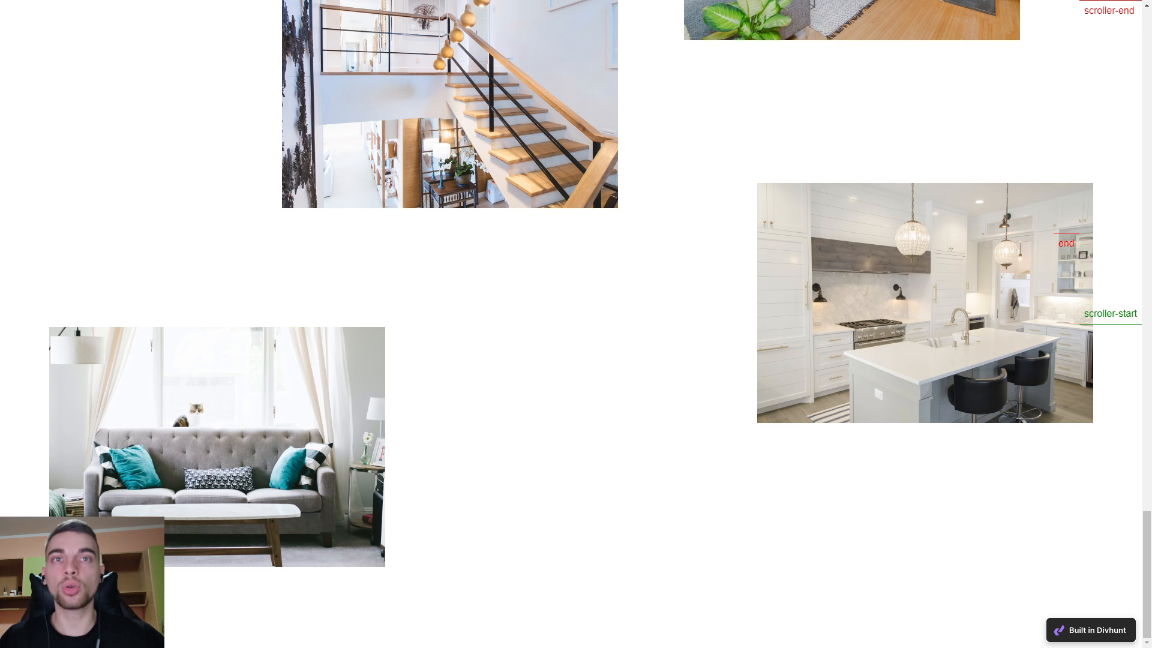
Reload the live page and scroll down past the project images and back to check the fade-out and reverse.
key("F5")
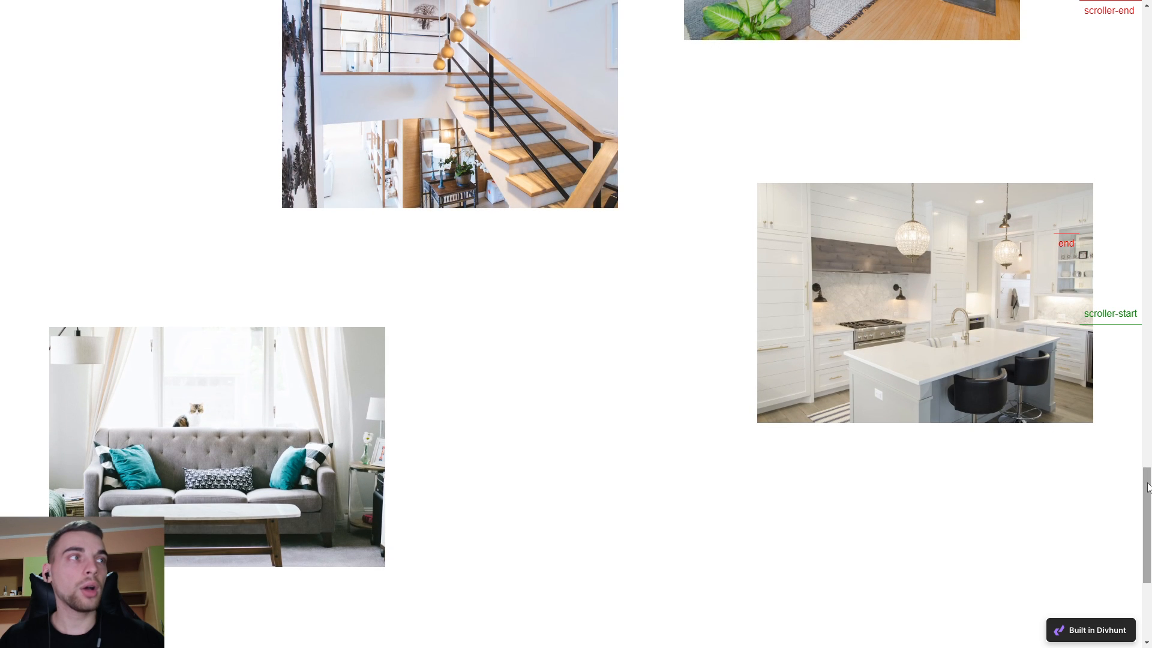
left_click_drag(1147, 483, 1139, 533)
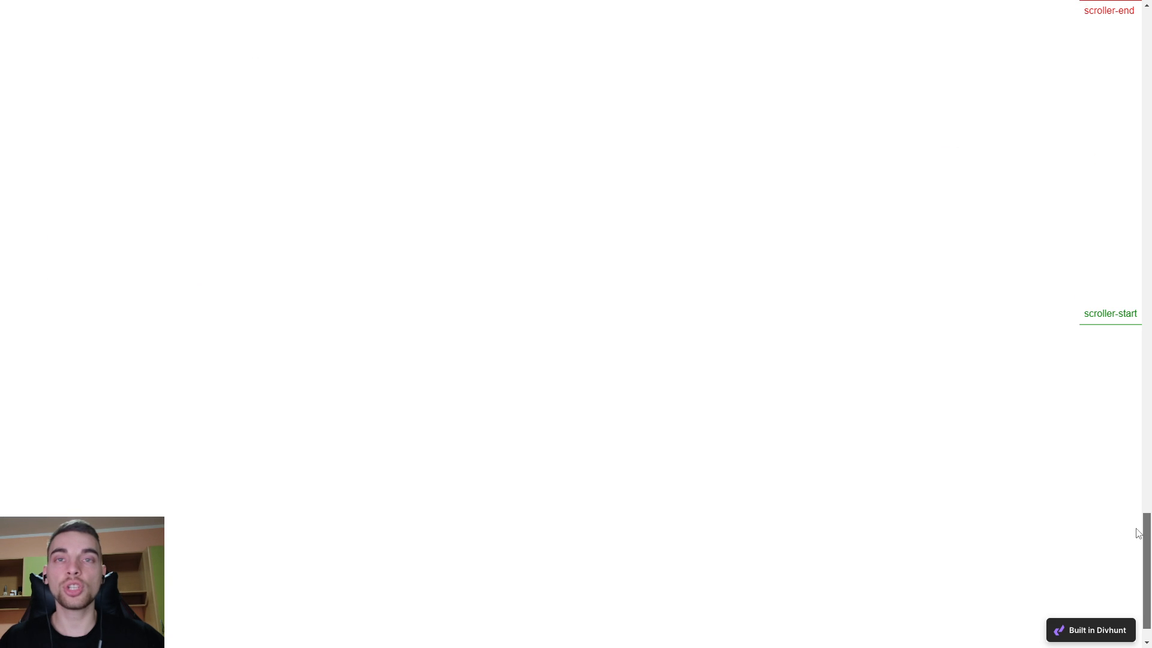
left_click_drag(1137, 532, 1130, 502)
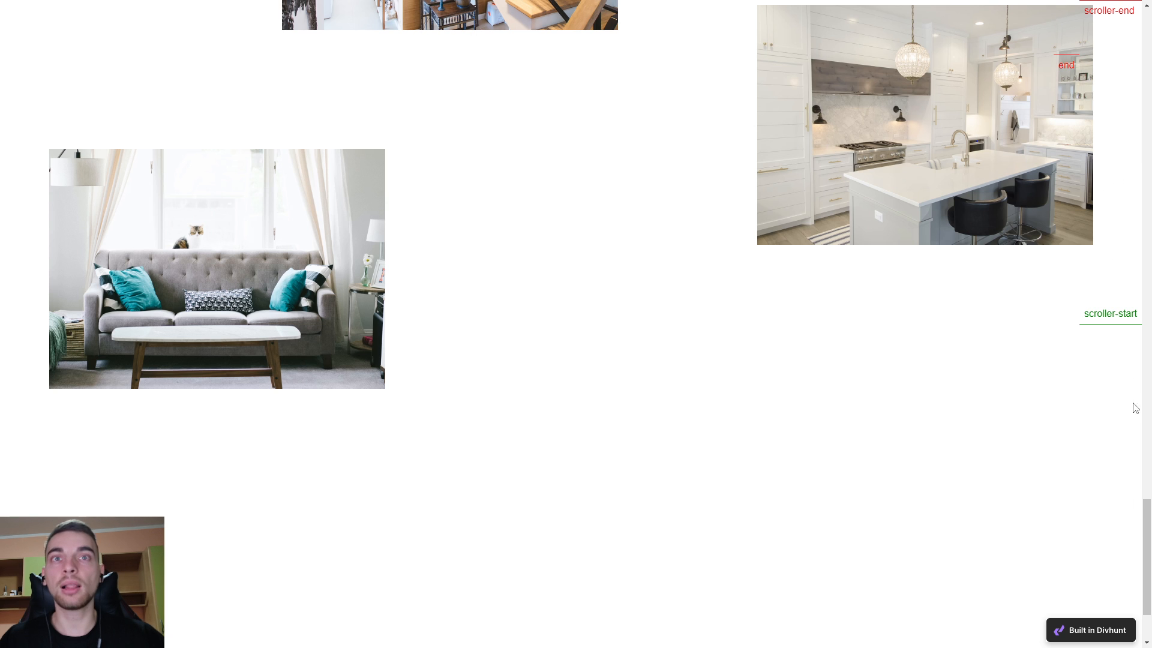
left_click_drag(1147, 520, 1146, 454)
Return to the editor and select the Our Work section above the new Div.
key("ctrl+Tab")
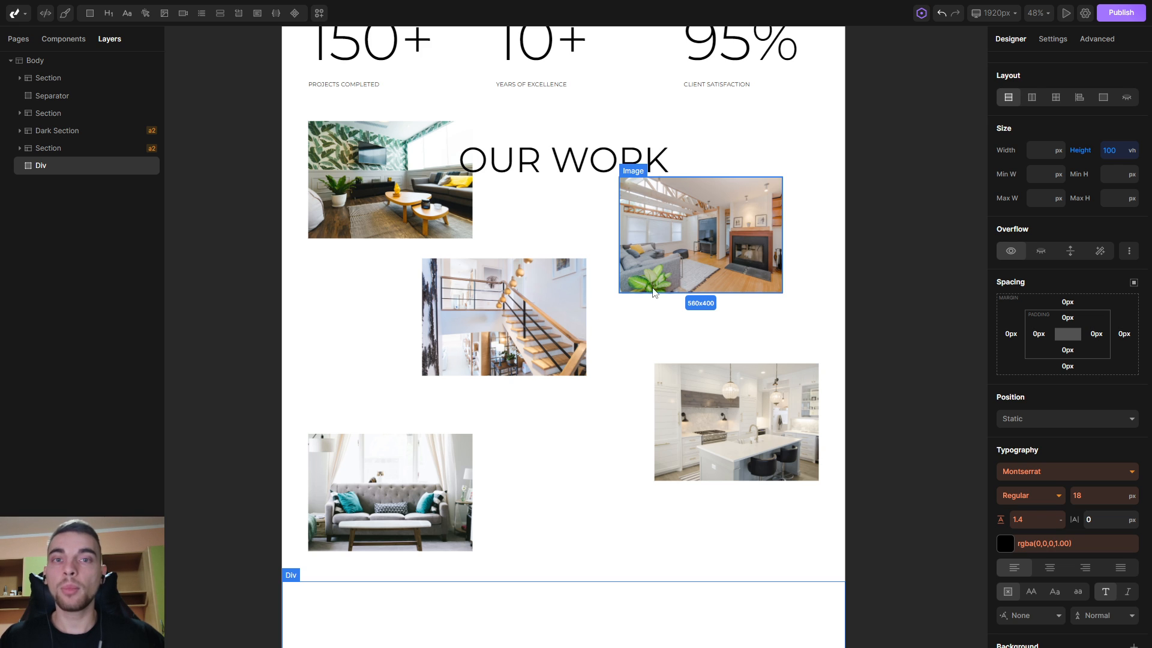
left_click(302, 296)
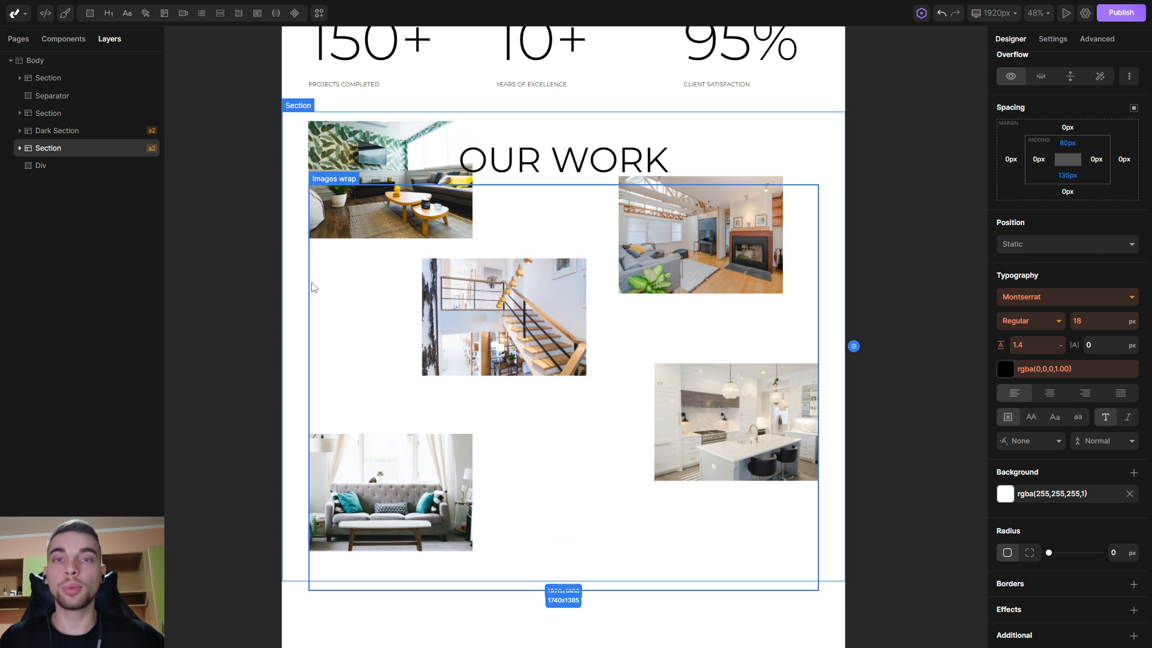